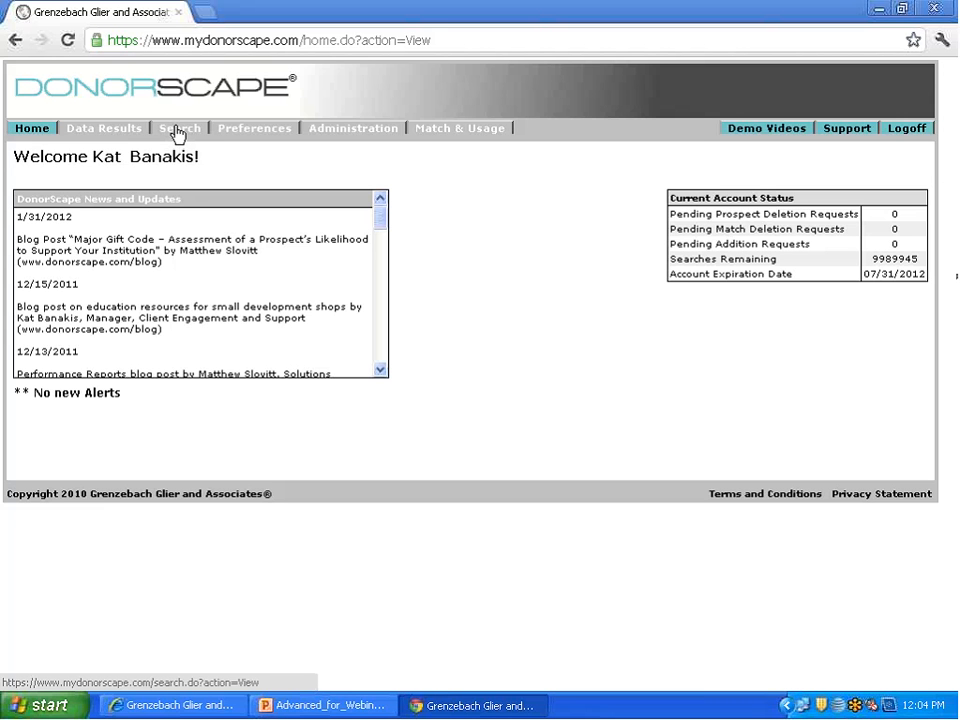
Step: Open a new prospect search and enter the prospect's first and last name
left_click(178, 130)
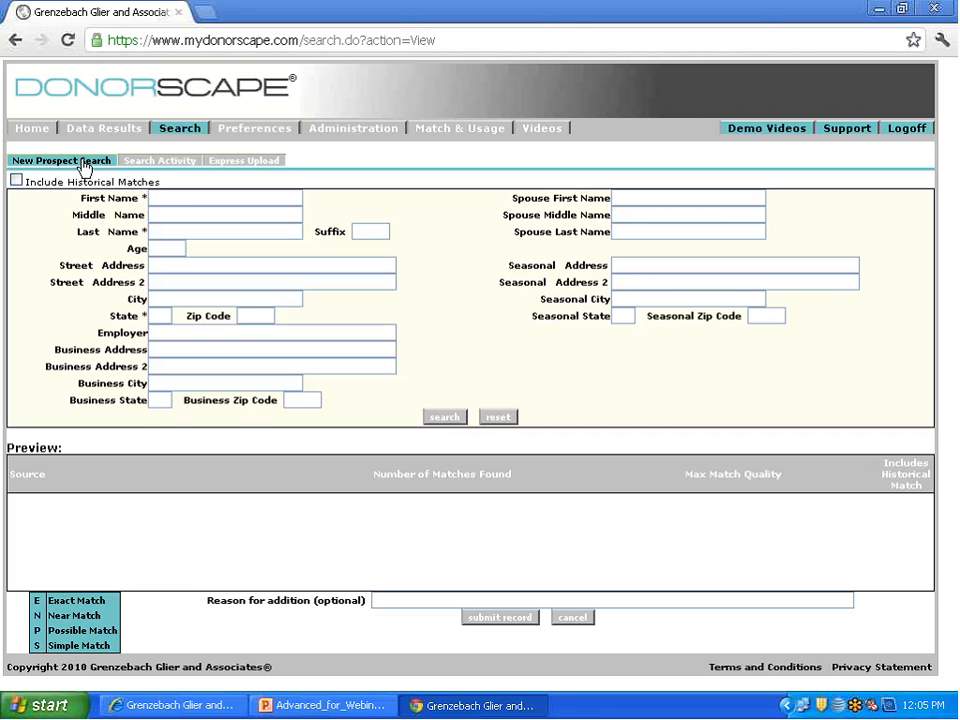
left_click(169, 197)
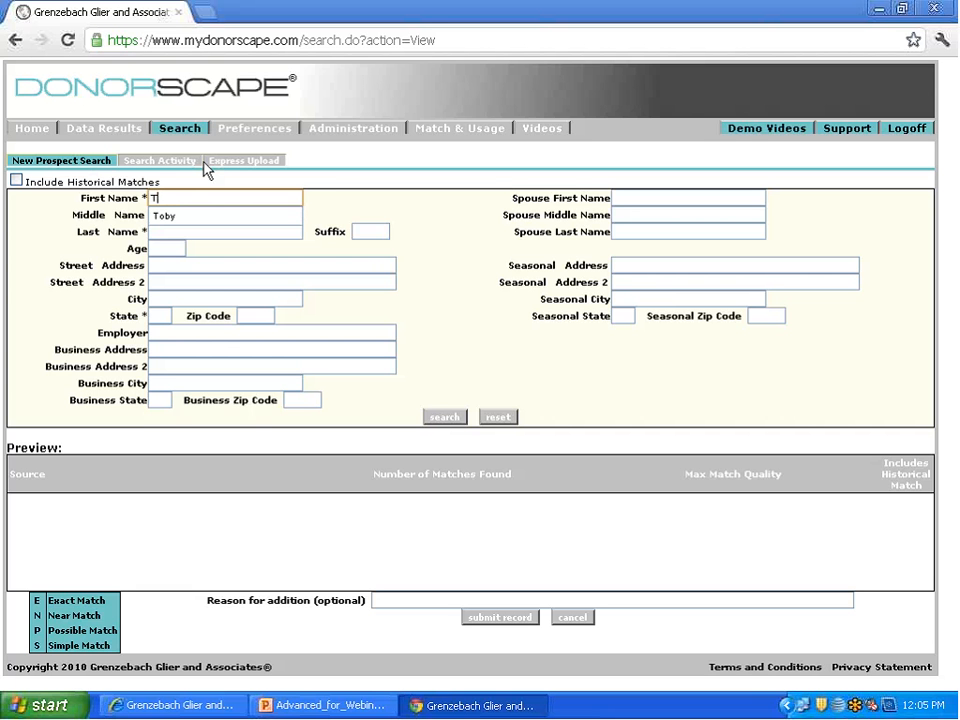
key("Down")
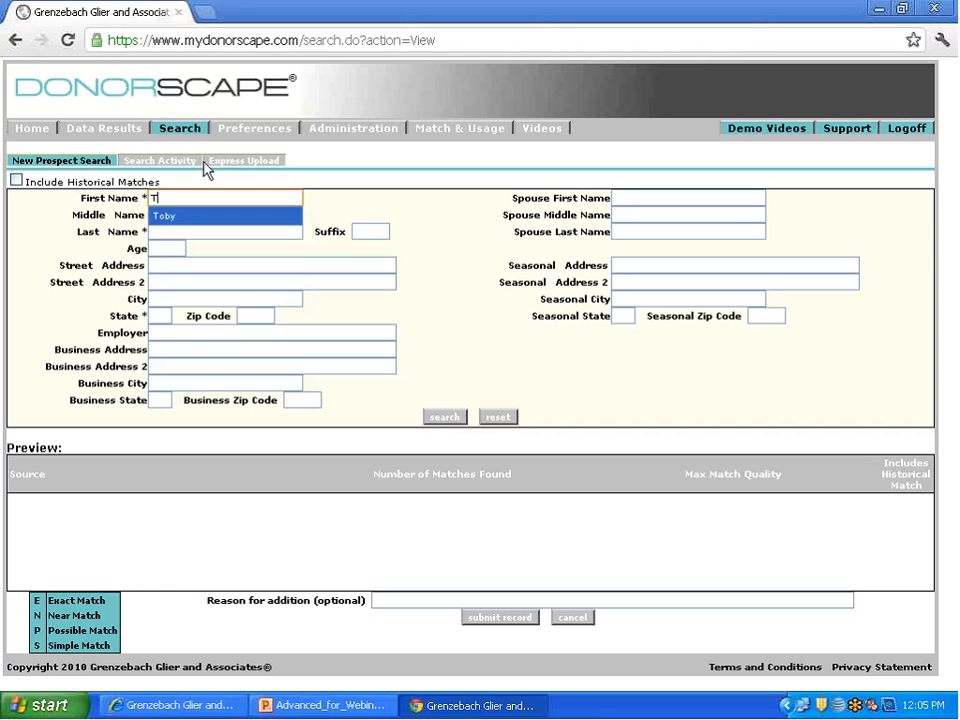
key("Tab")
key("Tab")
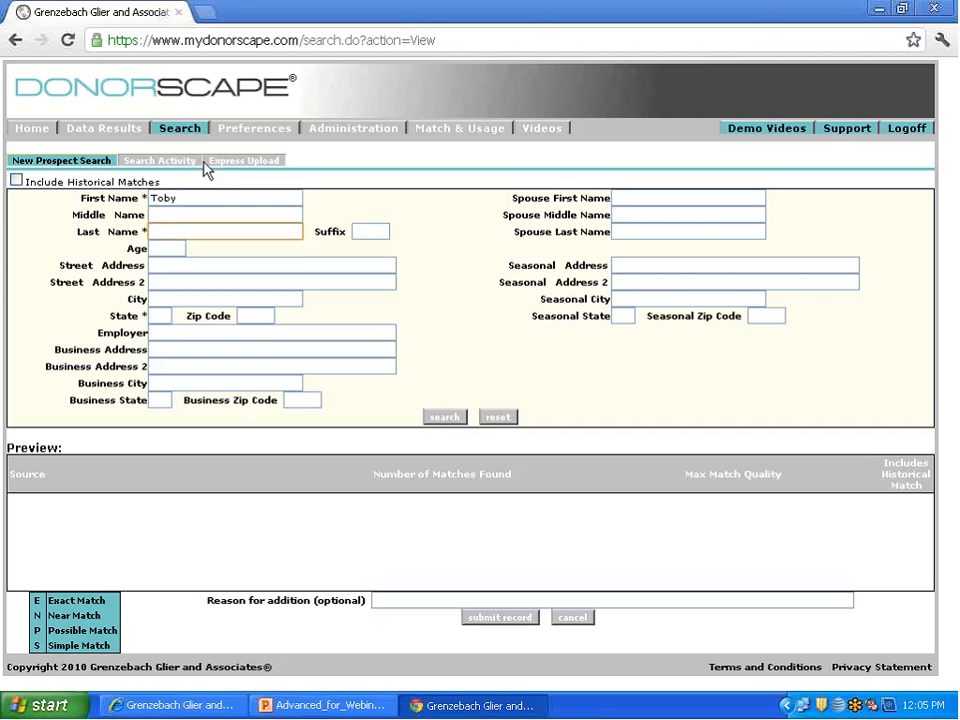
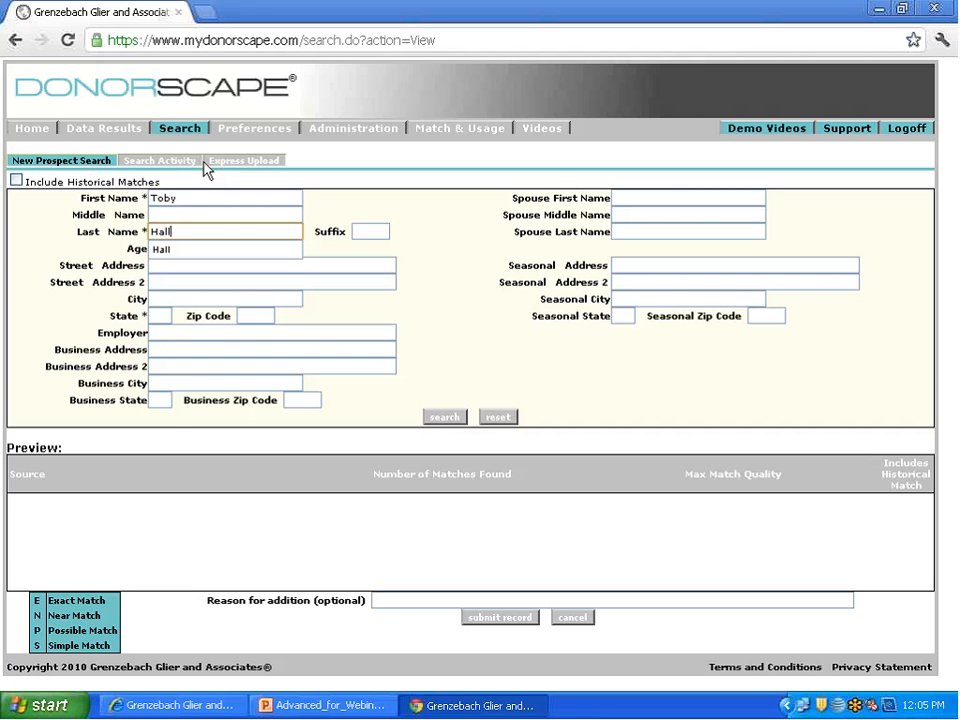
Step: Fill in the prospect's home street address in the search form
key("Tab")
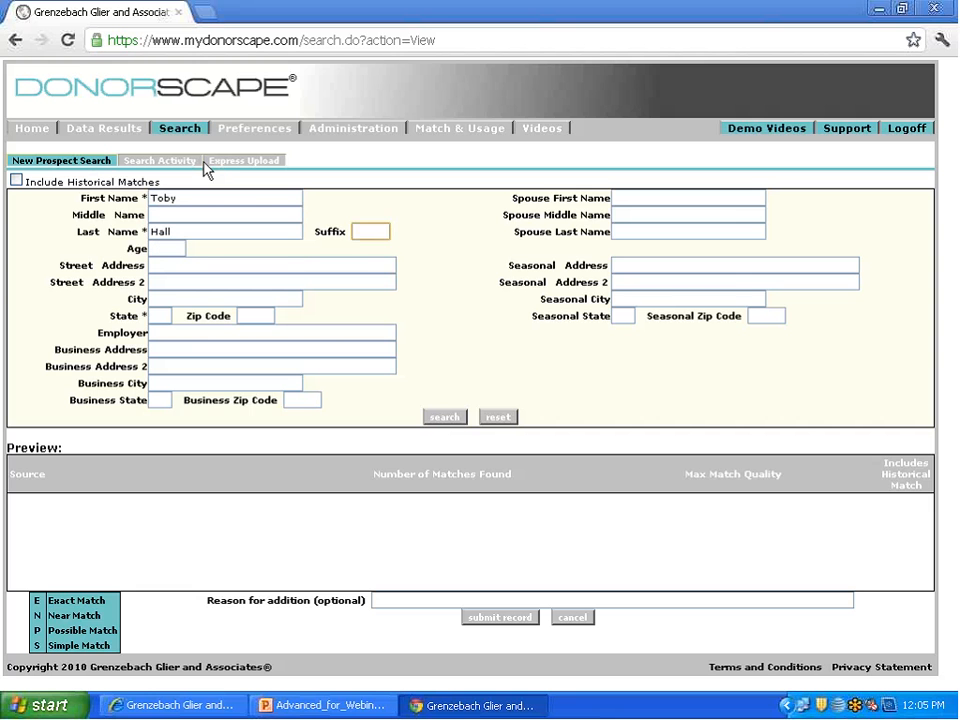
key("Tab")
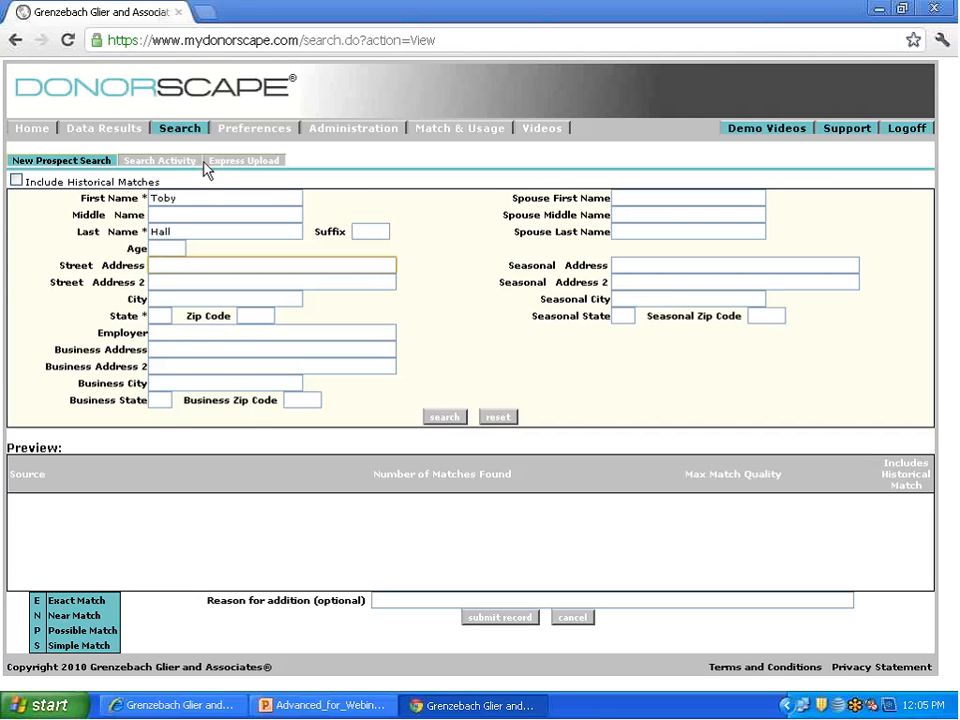
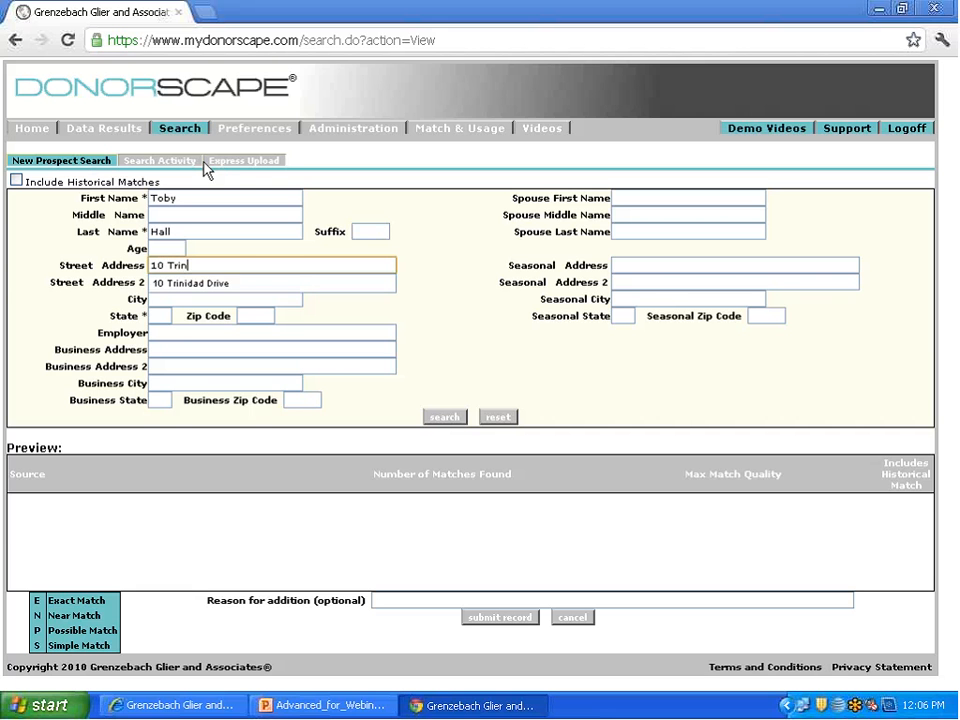
key("Down")
key("Tab")
Step: Enter the city, state and ZIP code of the prospect's home address
key("Tab")
type("F")
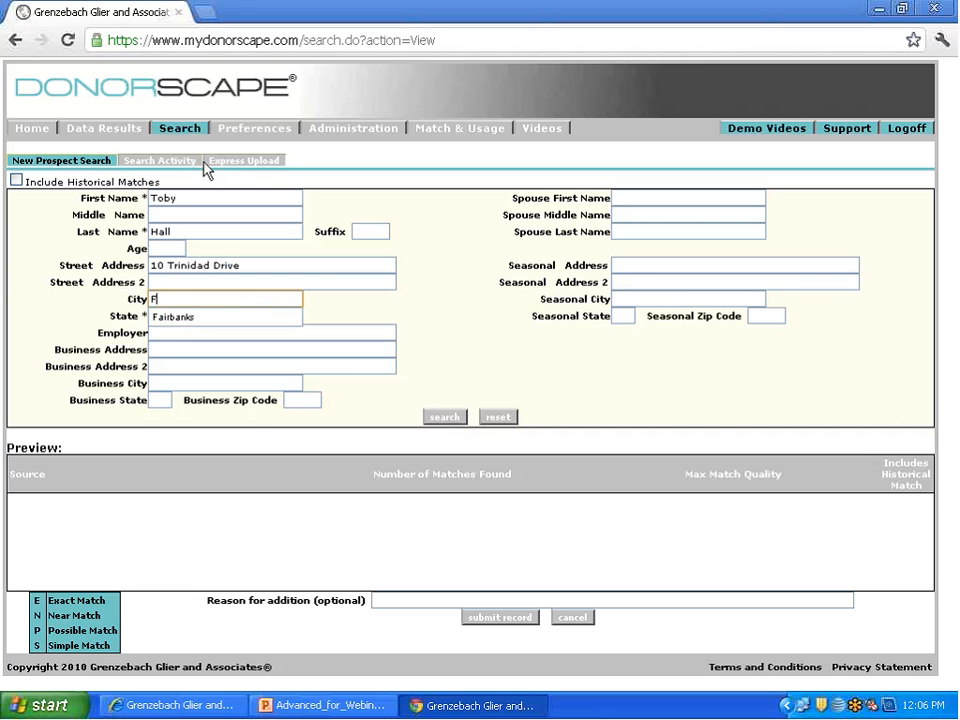
key("Down")
key("Tab")
type("A")
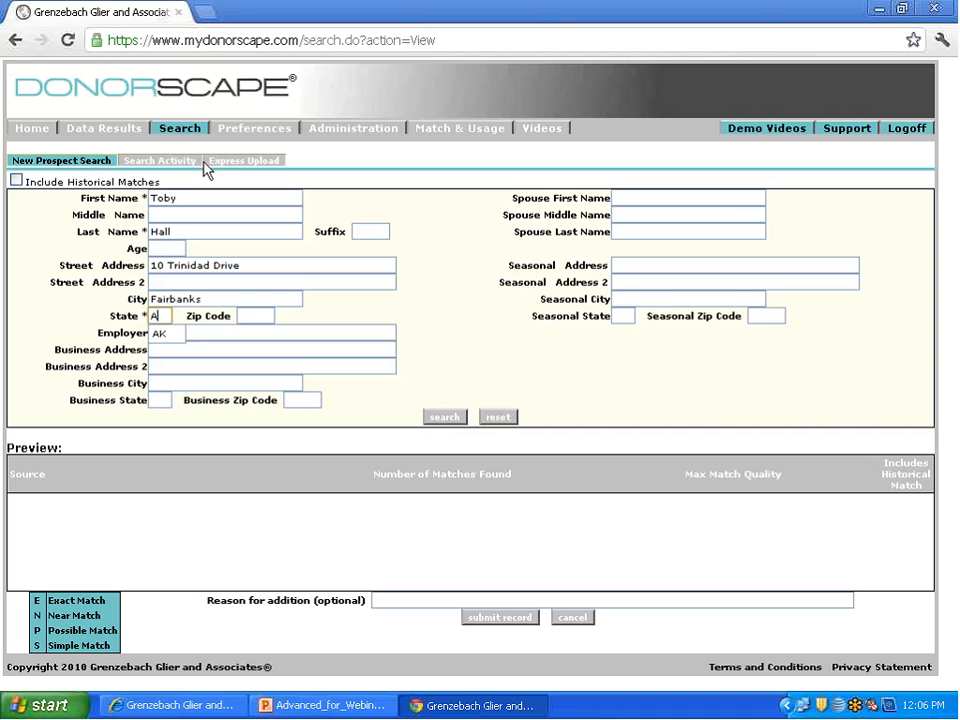
key("Down")
key("Tab")
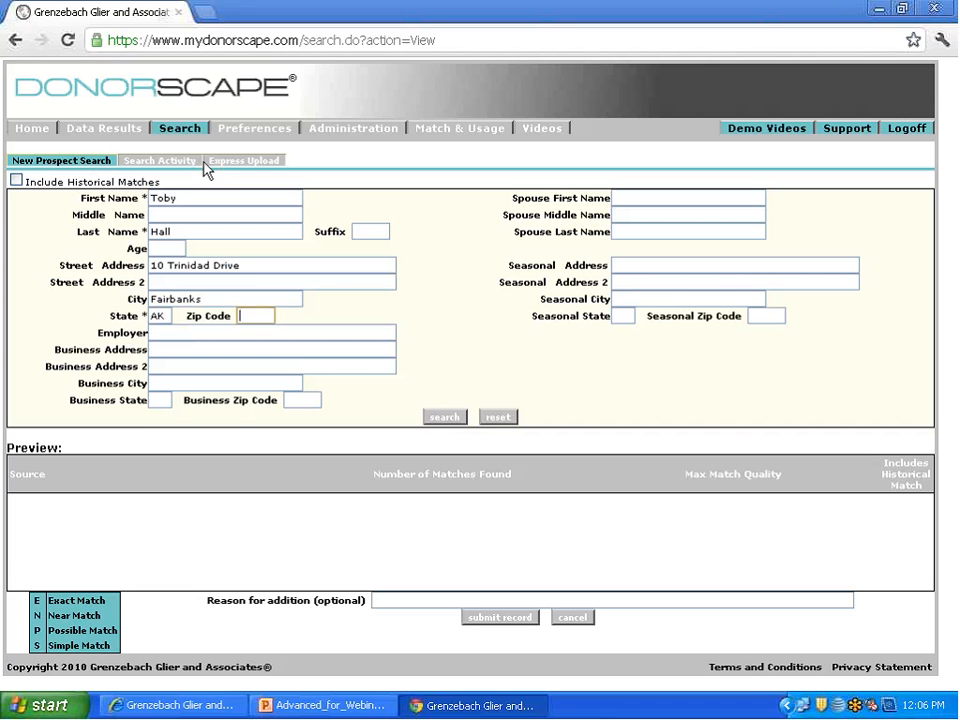
type("99709")
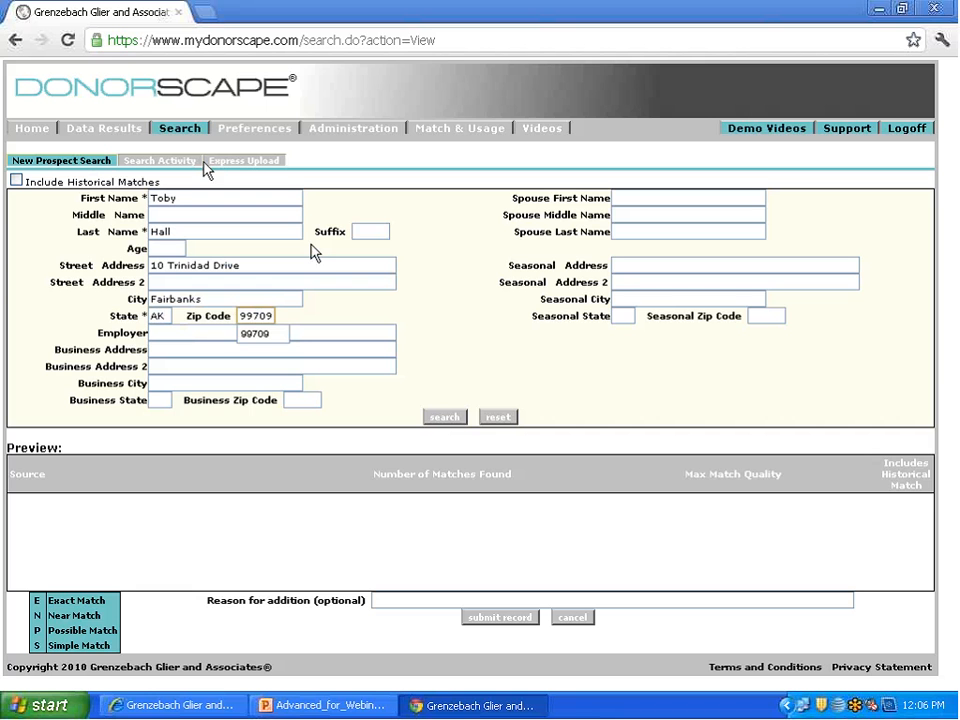
key("Down")
left_click(257, 335)
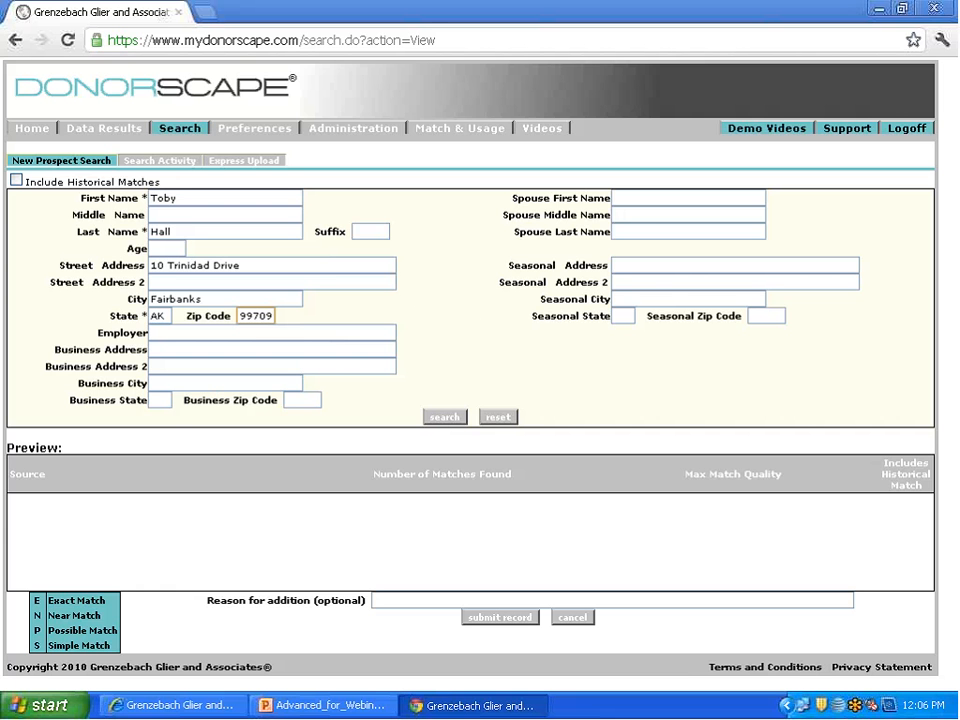
Step: Run the prospect search and submit the record to add the prospect to the system
left_click(445, 419)
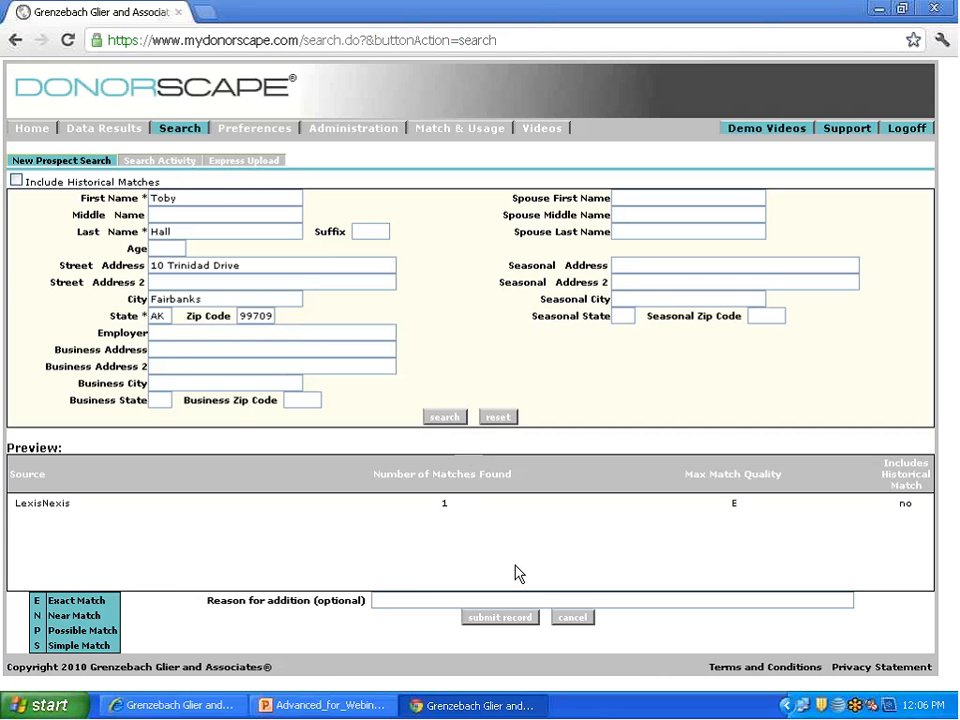
left_click(505, 622)
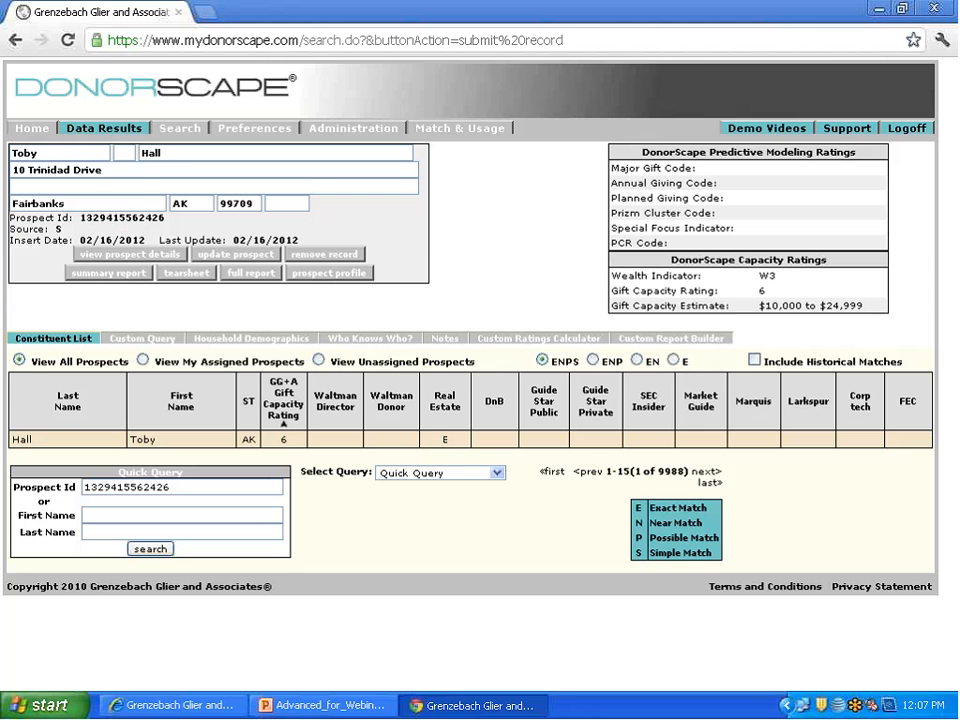
Step: Download the Excel template from the Express Upload page and open it in Excel with editing enabled
left_click(172, 133)
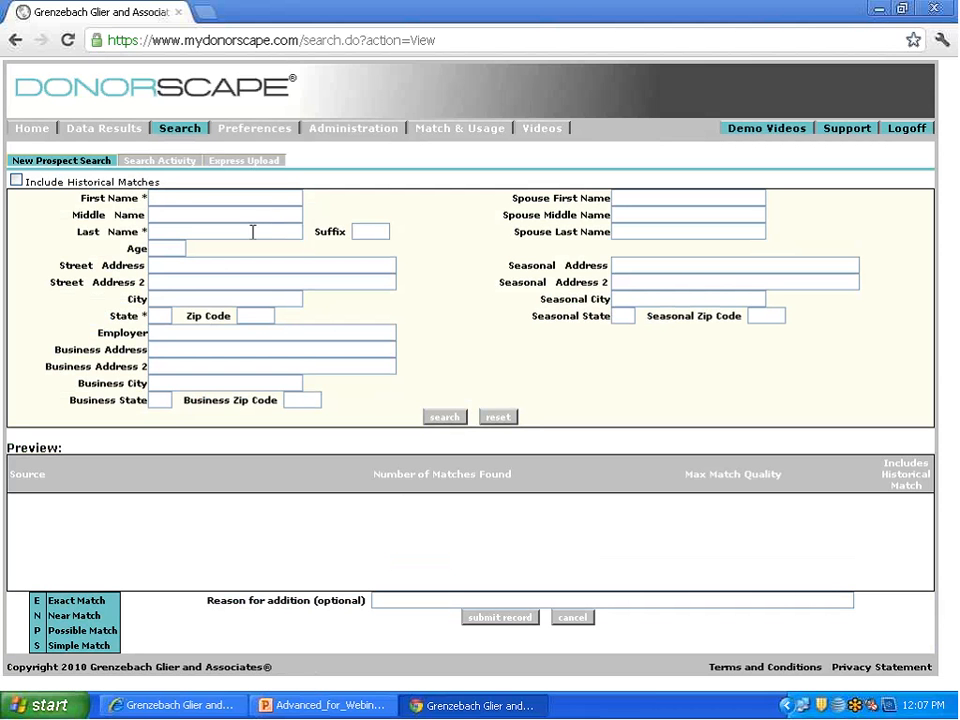
left_click(240, 164)
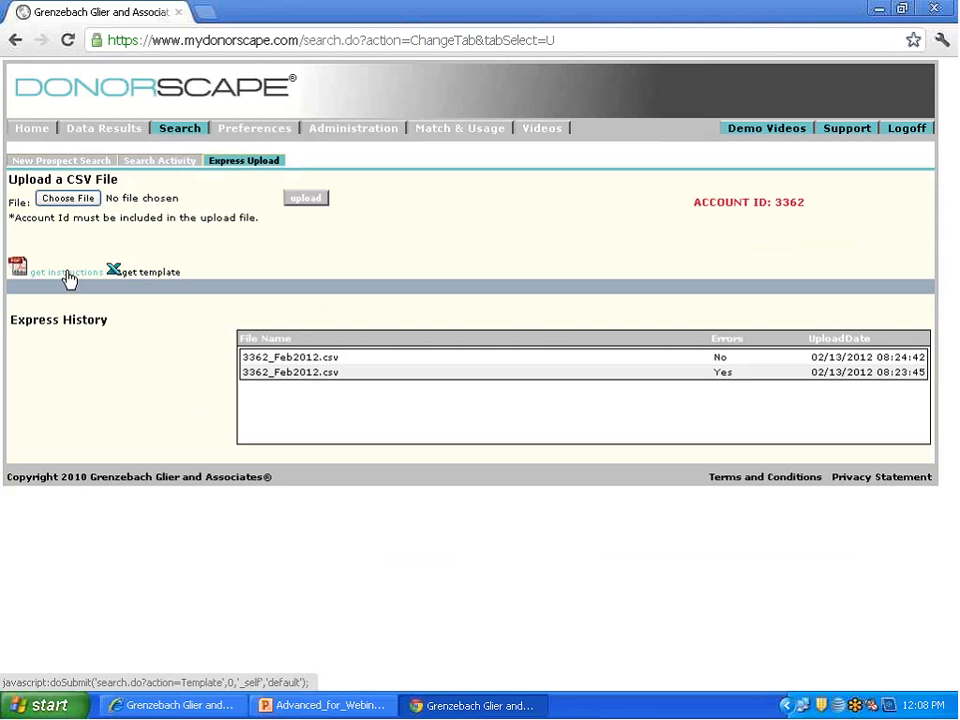
left_click(148, 276)
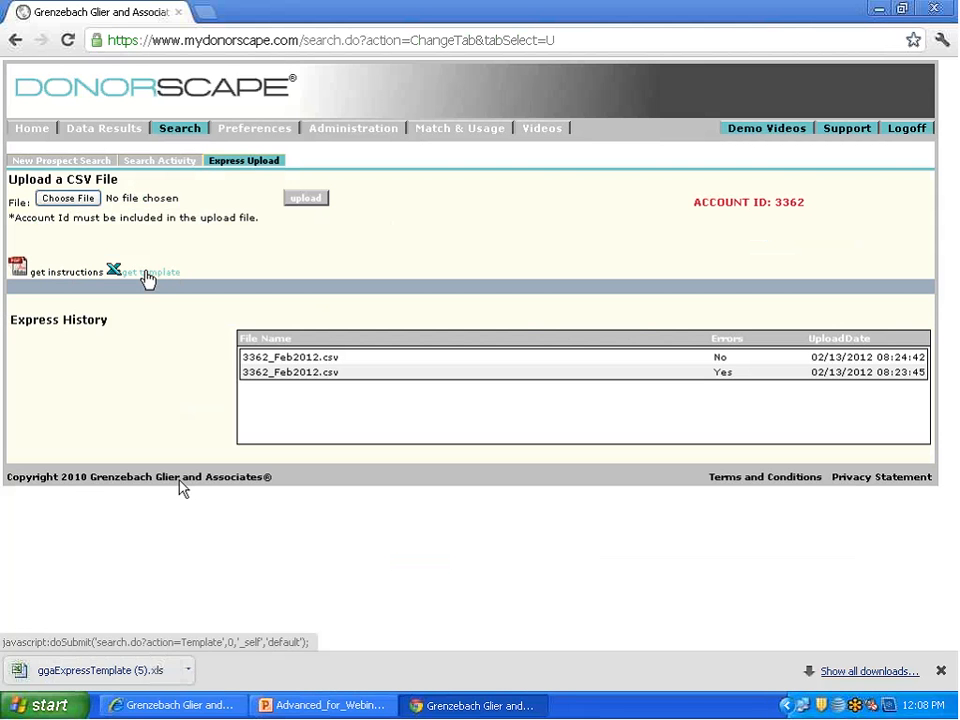
left_click(128, 677)
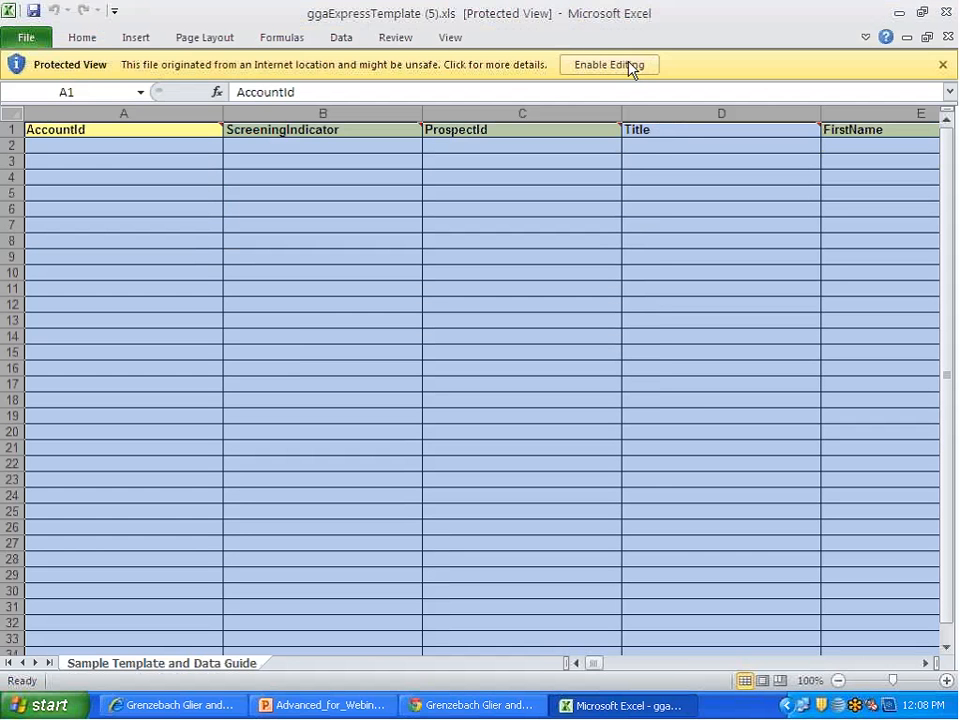
left_click(628, 65)
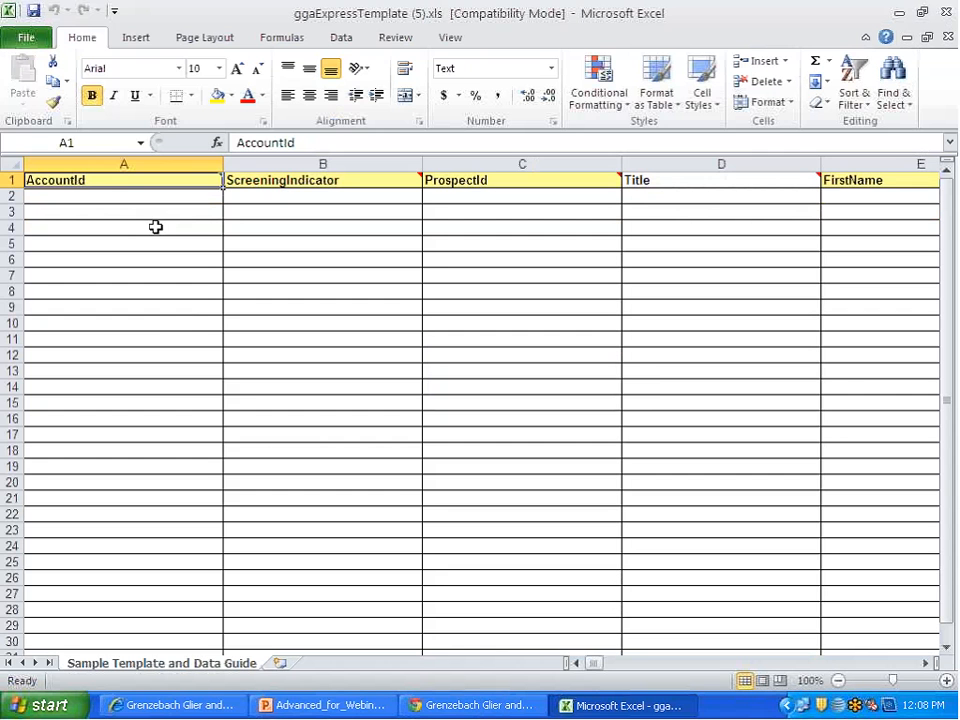
Step: Review the upload template's column headers from AccountId through JobTitle, and close the template
mouse_move(593, 668)
left_mouse_down()
mouse_move(679, 668)
mouse_move(574, 666)
left_mouse_up()
mouse_move(199, 182)
left_click_drag(594, 664, 628, 668)
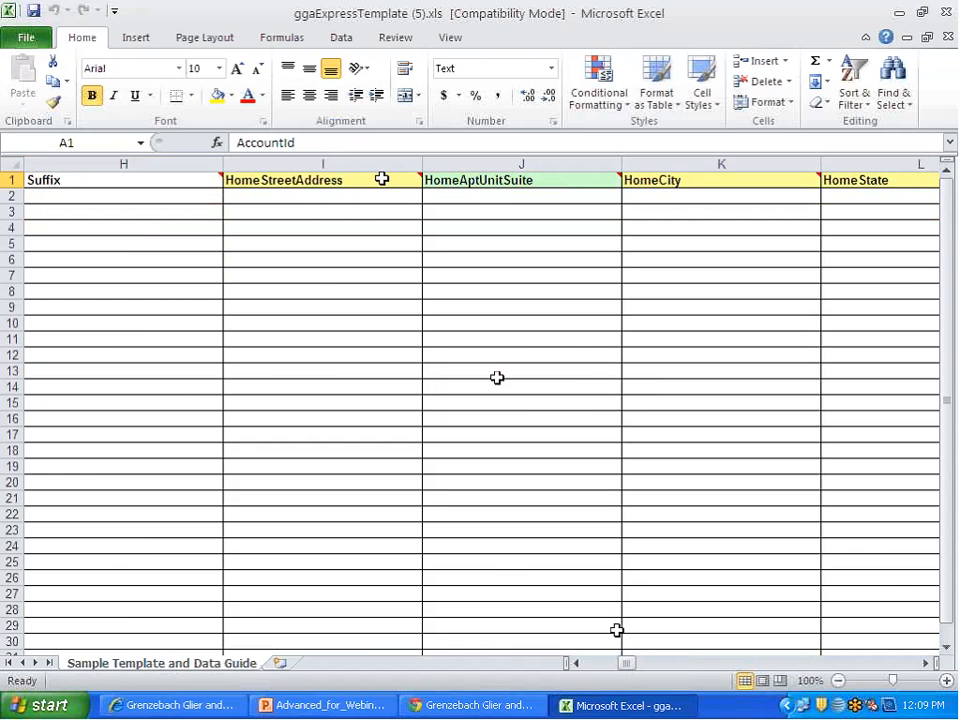
mouse_move(382, 180)
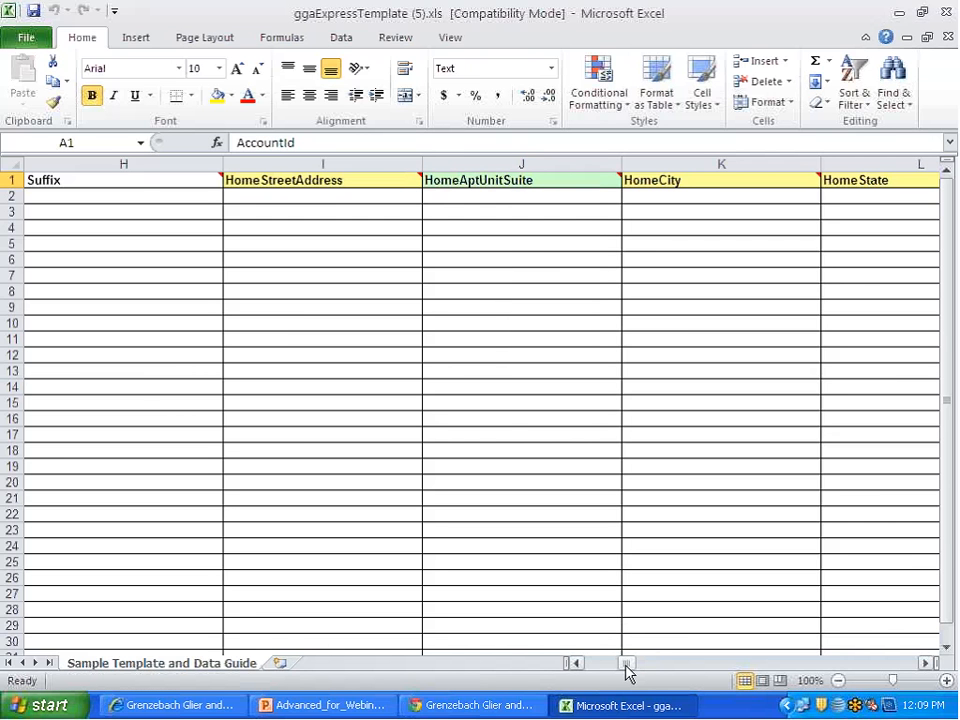
left_click_drag(625, 665, 645, 664)
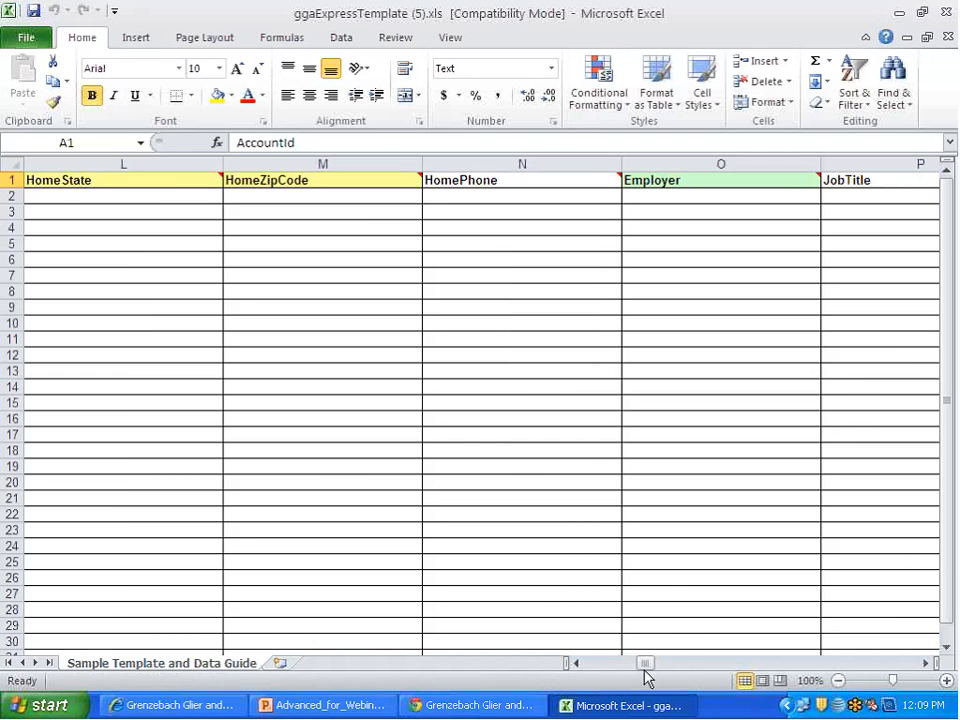
left_click_drag(644, 662, 590, 662)
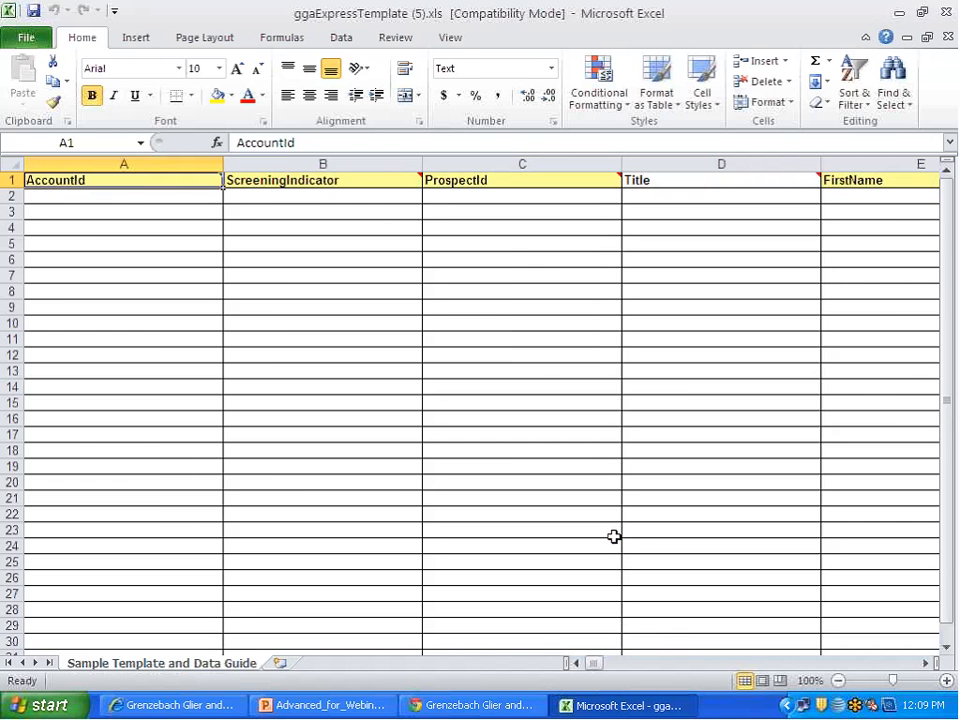
left_click(947, 13)
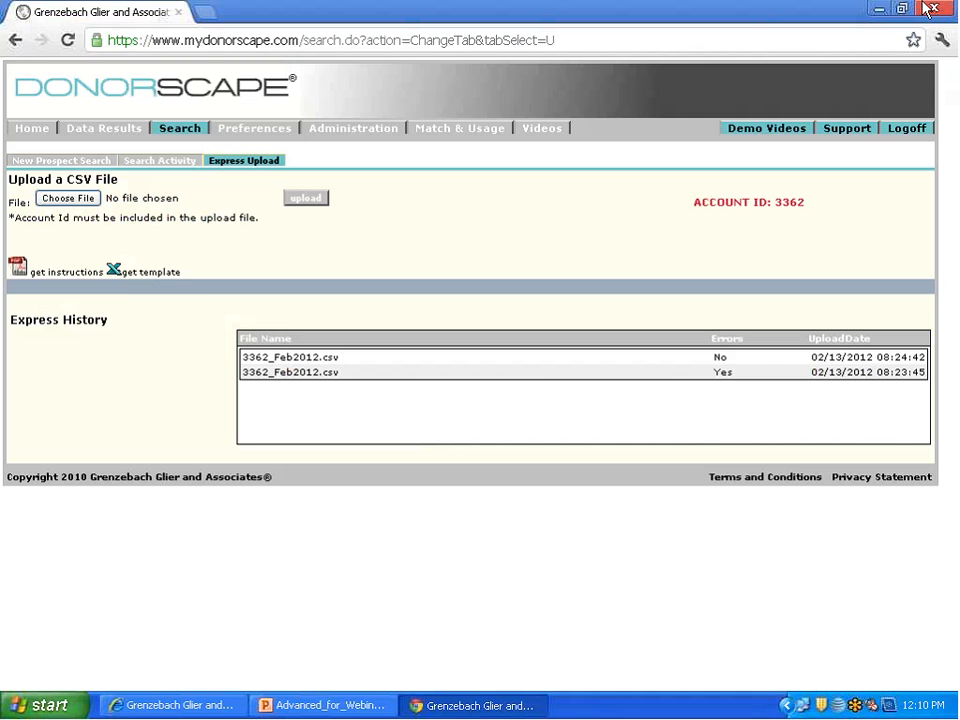
Step: Minimize the open windows and open the Upload_DEMO_Feb2012 workbook from the desktop
left_click(887, 8)
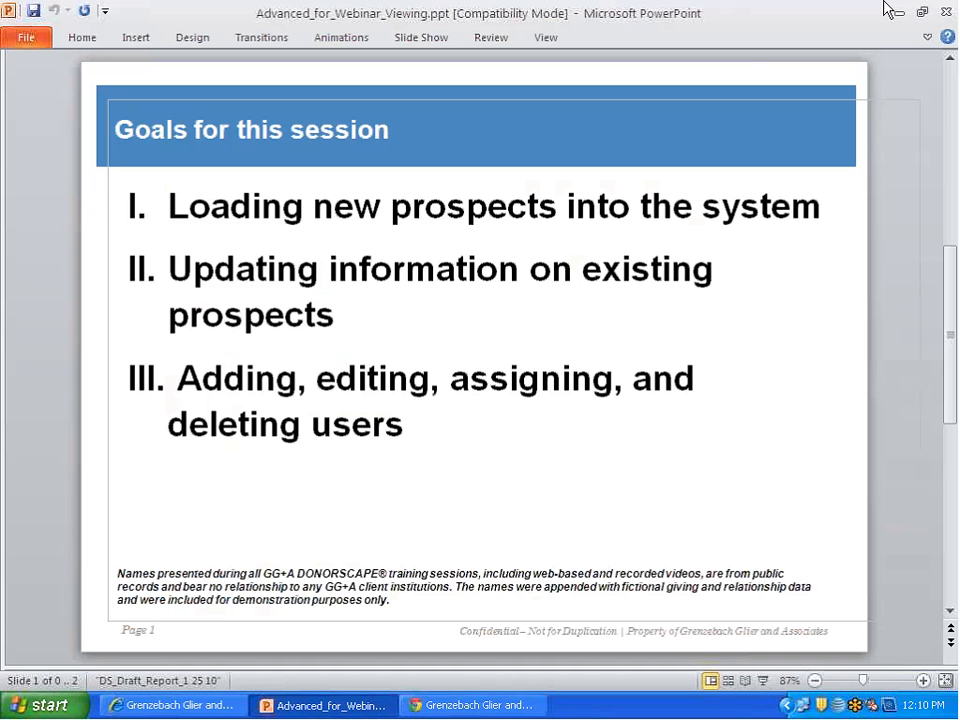
left_click(899, 13)
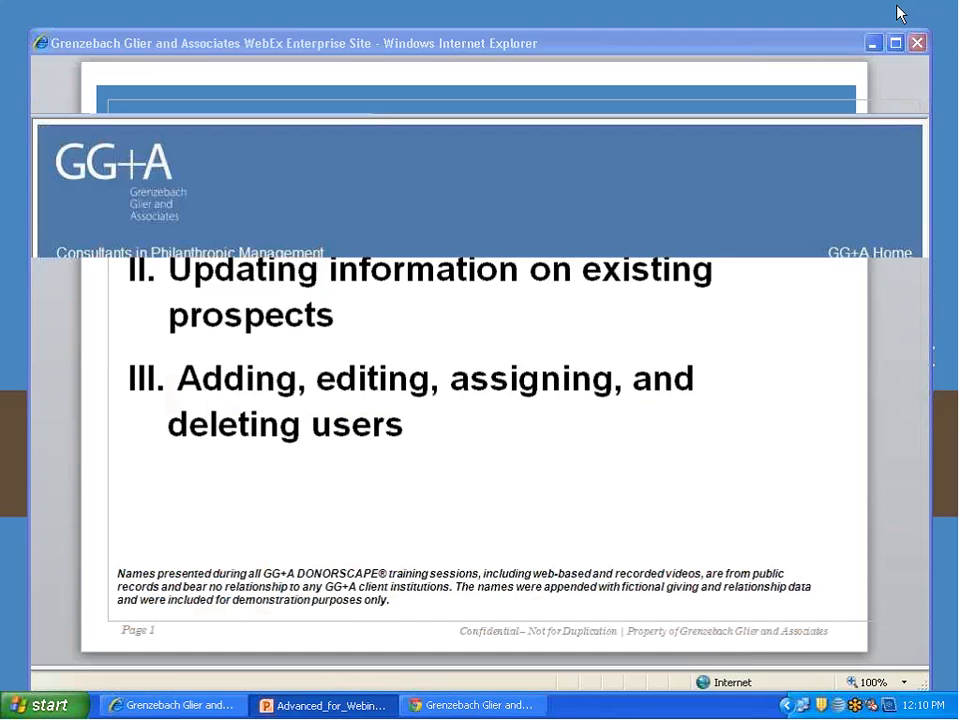
left_click(897, 13)
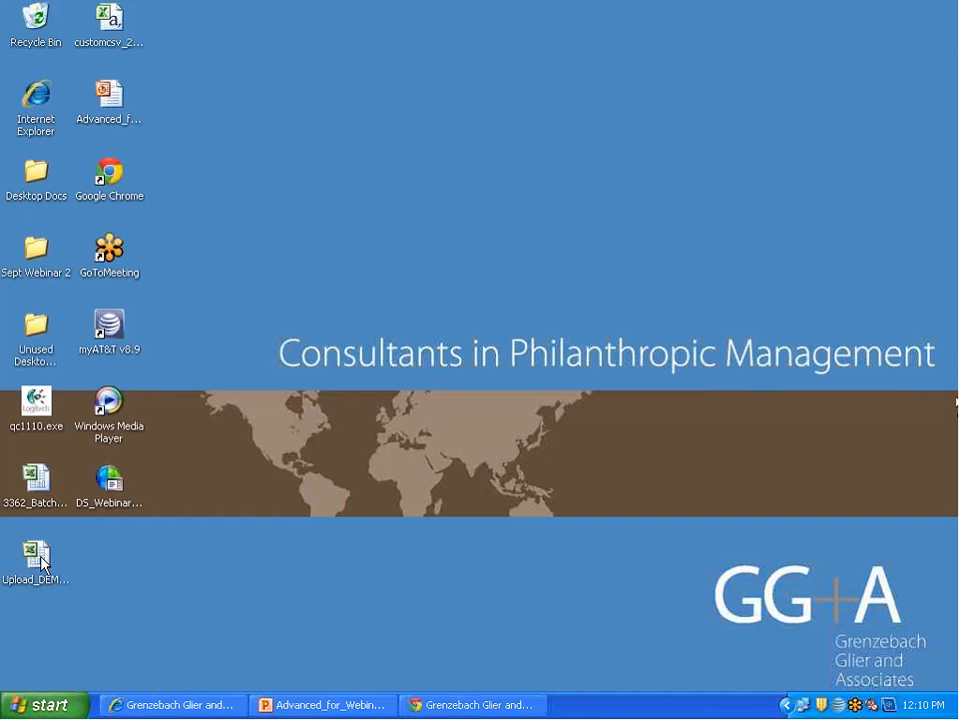
left_click(43, 563)
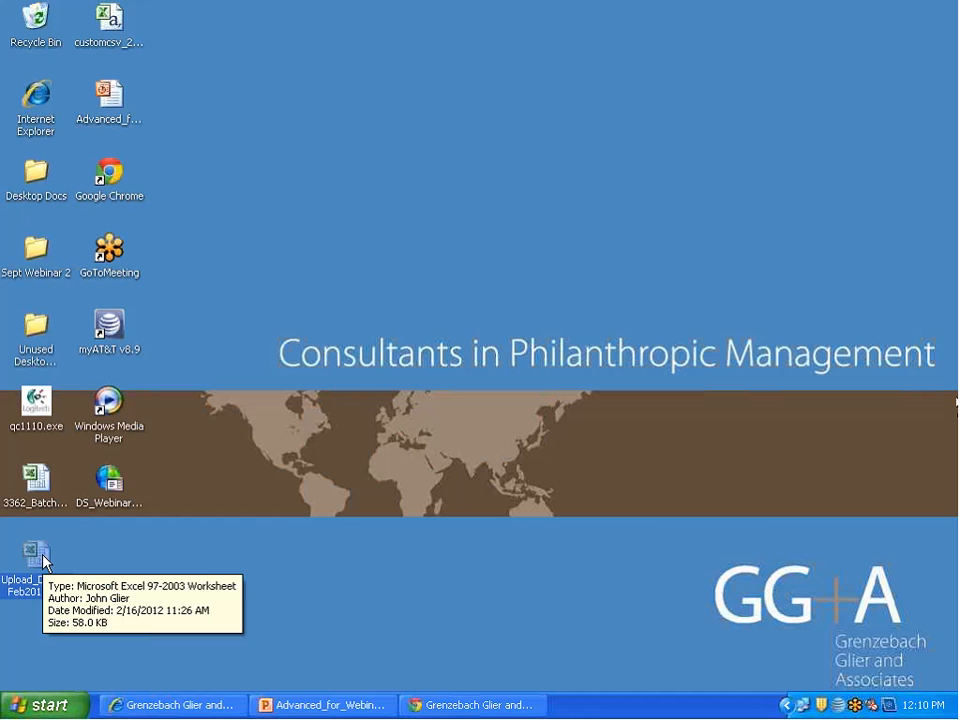
double_click(40, 558)
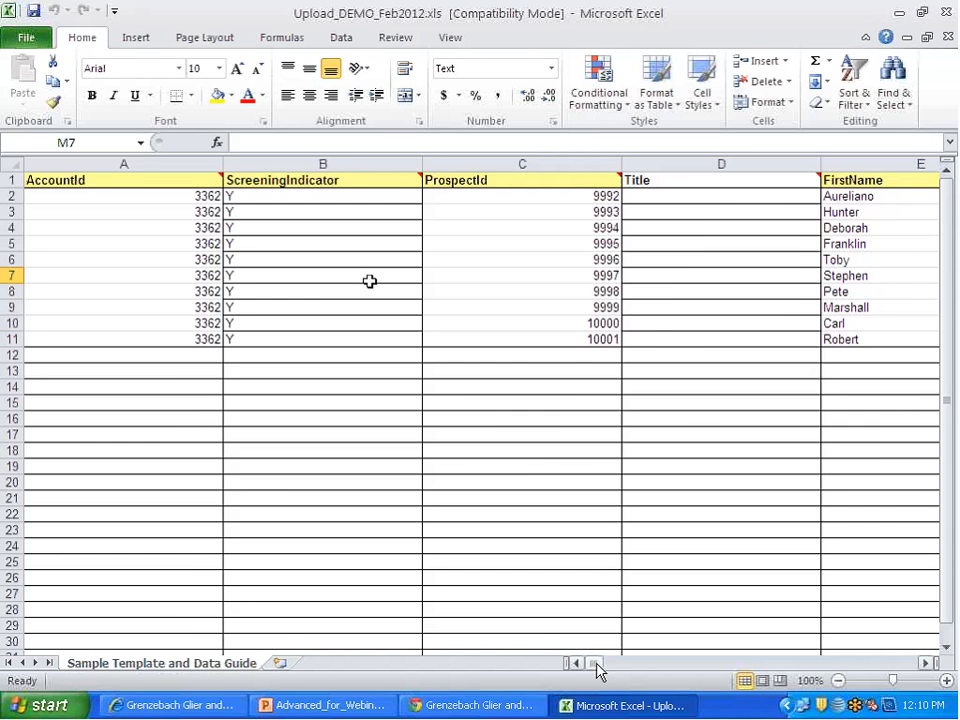
Step: Switch to DonorScape in Chrome to check the account ID required in the upload file, and return to the Excel workbook
mouse_move(596, 666)
left_mouse_down()
mouse_move(889, 639)
mouse_move(770, 657)
mouse_move(584, 660)
left_mouse_up()
left_click(481, 711)
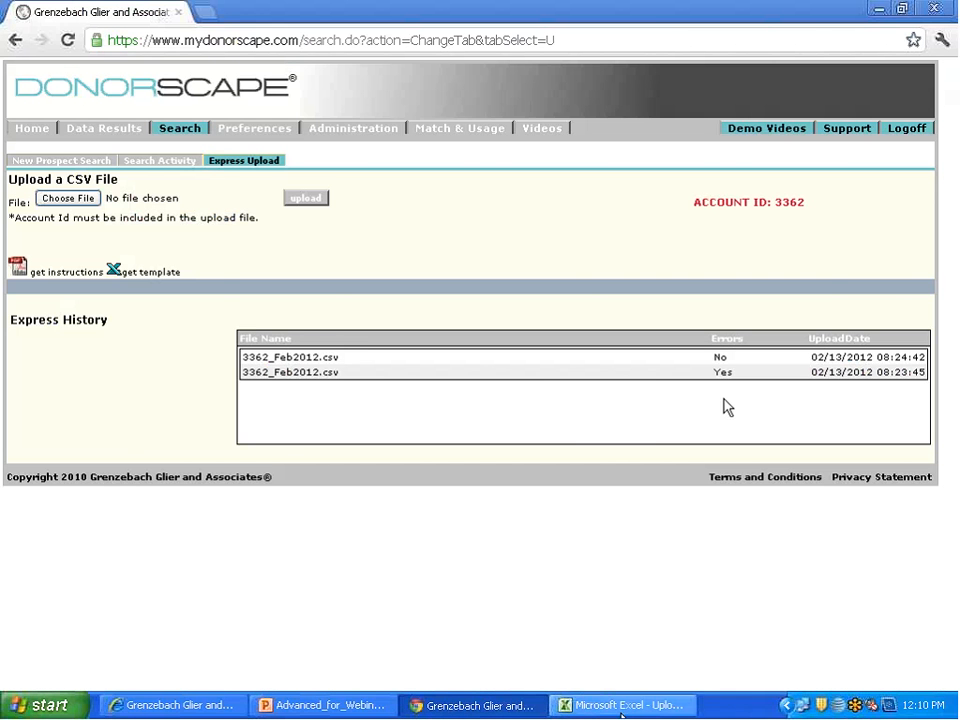
left_click(612, 705)
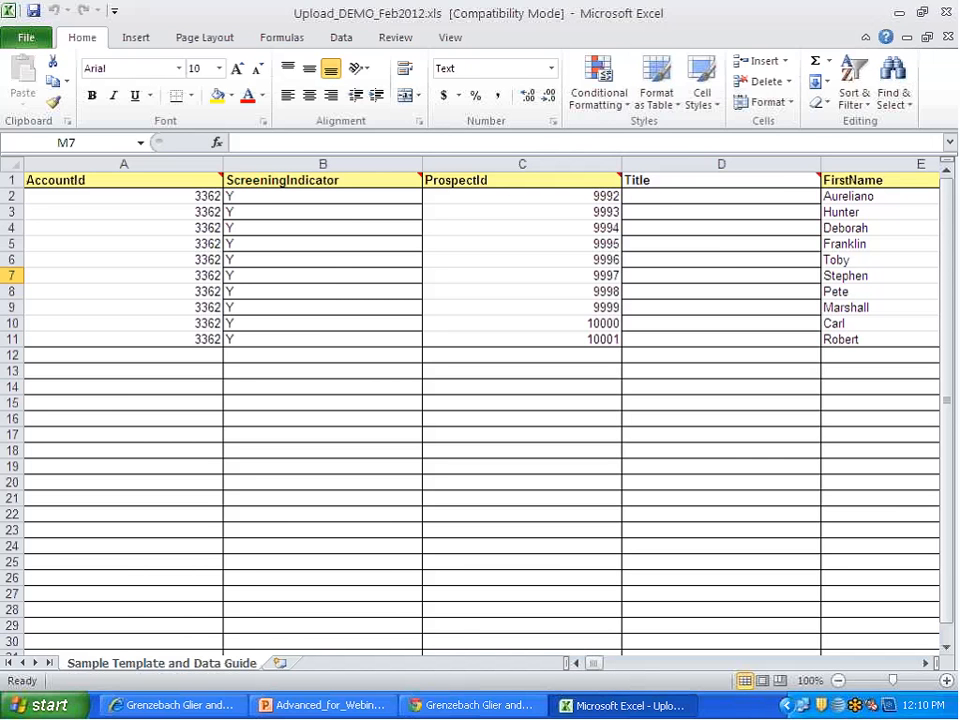
Step: Delete the unused Title and MiddleName columns from the upload worksheet
left_click(684, 163)
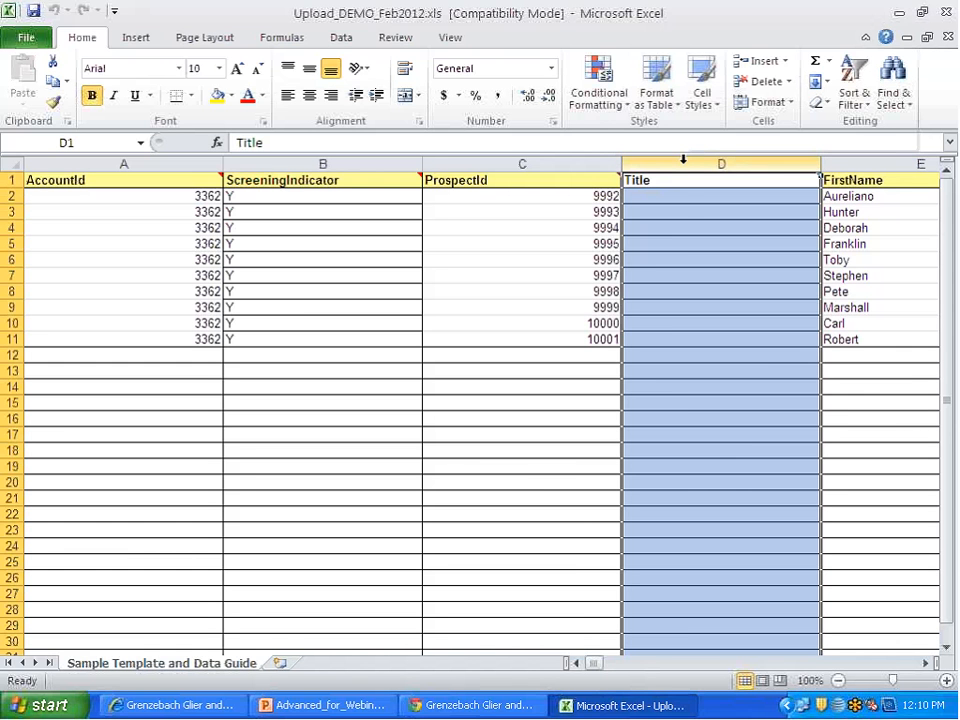
right_click(684, 160)
left_click(722, 311)
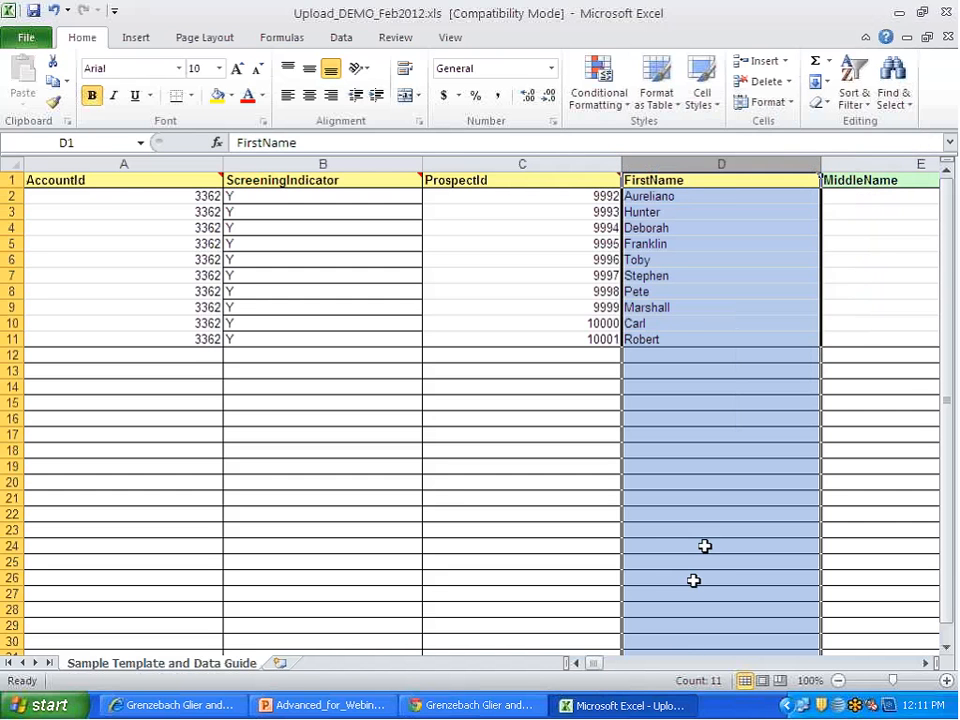
left_click(926, 663)
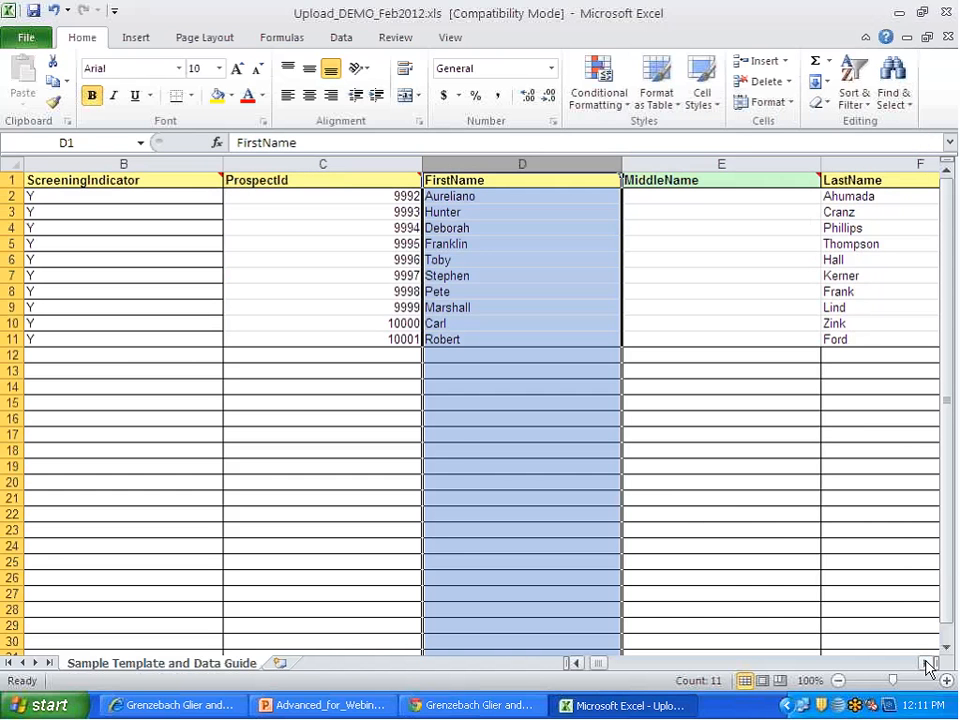
right_click(750, 164)
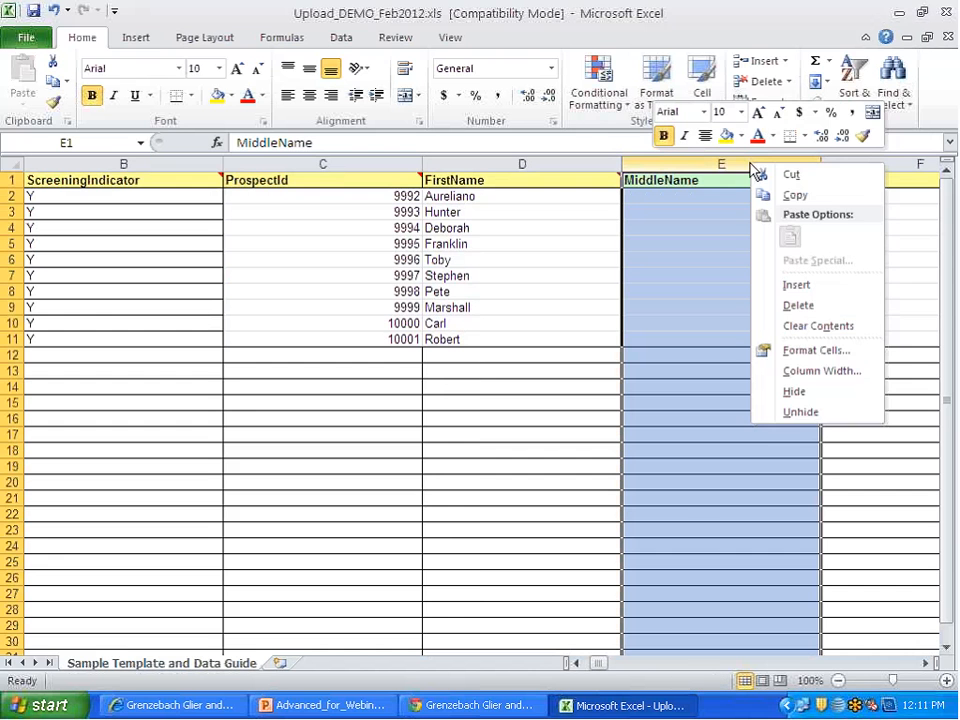
left_click(797, 306)
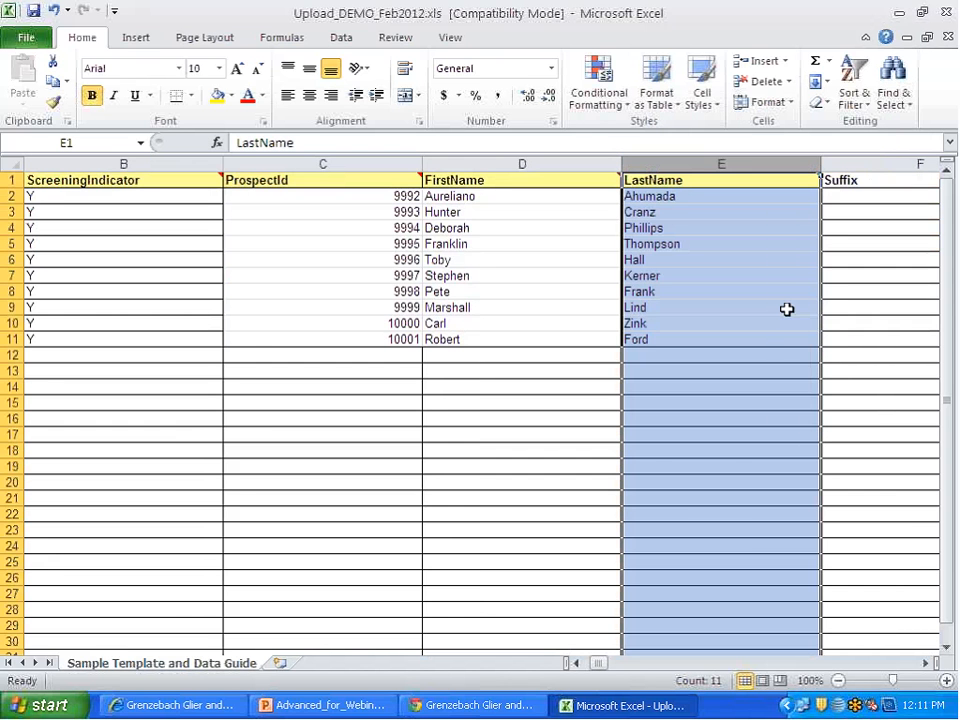
Step: Delete the unused Suffix and HomeAptUnitSuite columns from the upload worksheet
left_click(928, 663)
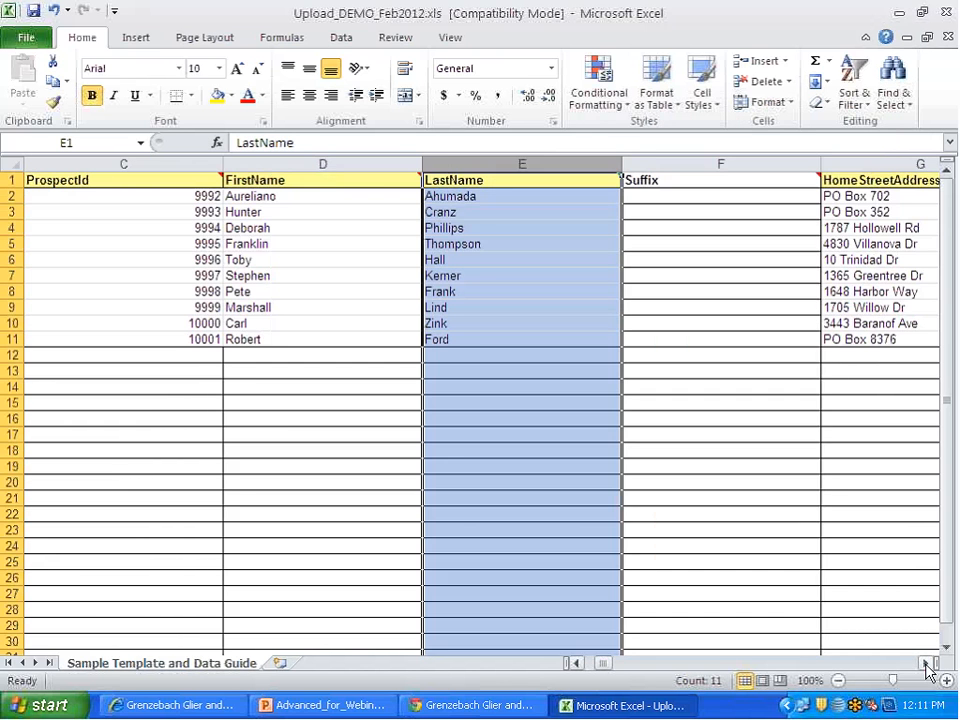
left_click(731, 163)
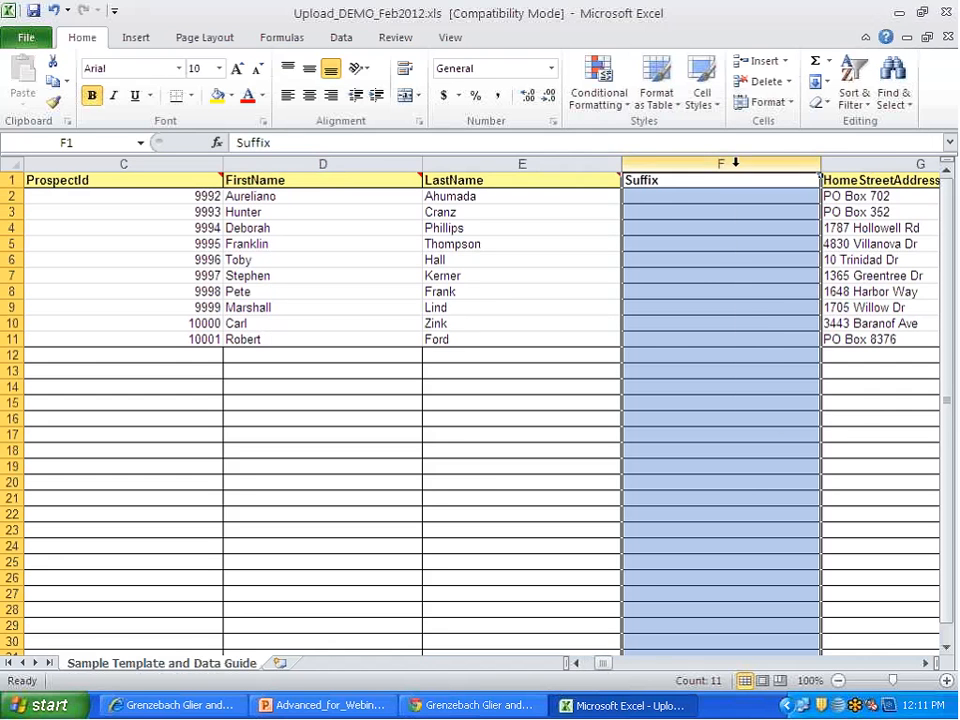
right_click(735, 166)
left_click(782, 309)
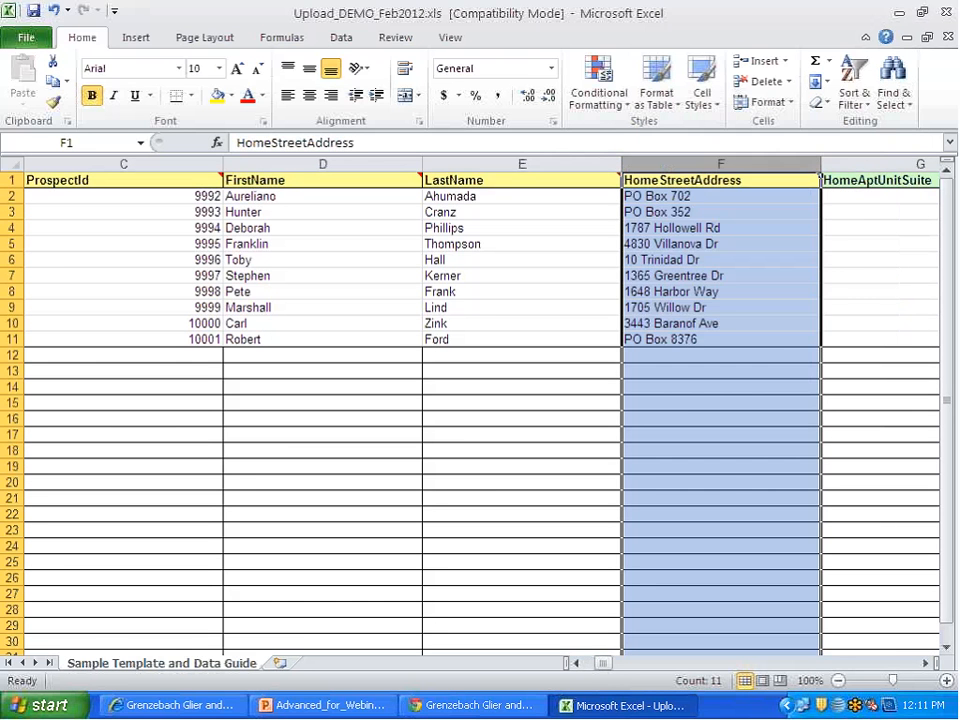
left_click(928, 663)
left_click(928, 663)
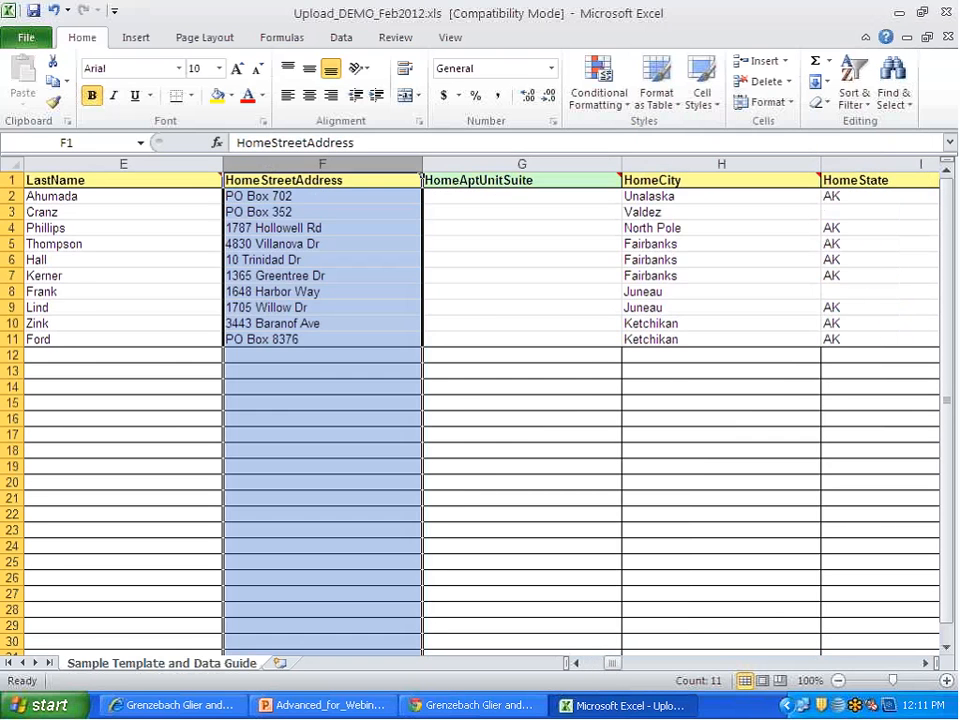
left_click(573, 164)
right_click(575, 164)
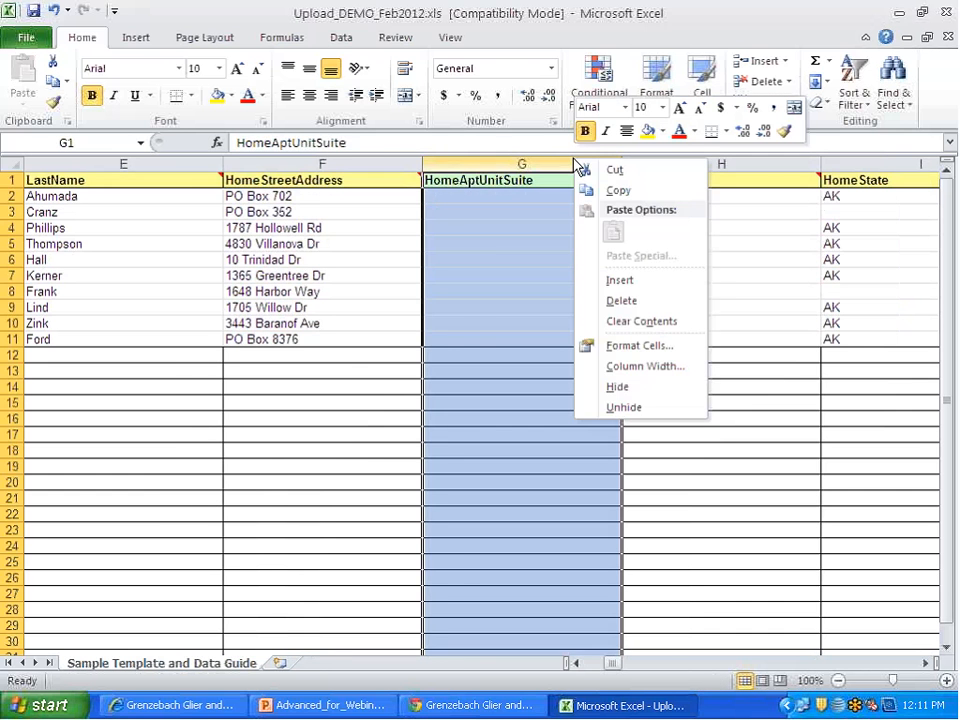
left_click(616, 303)
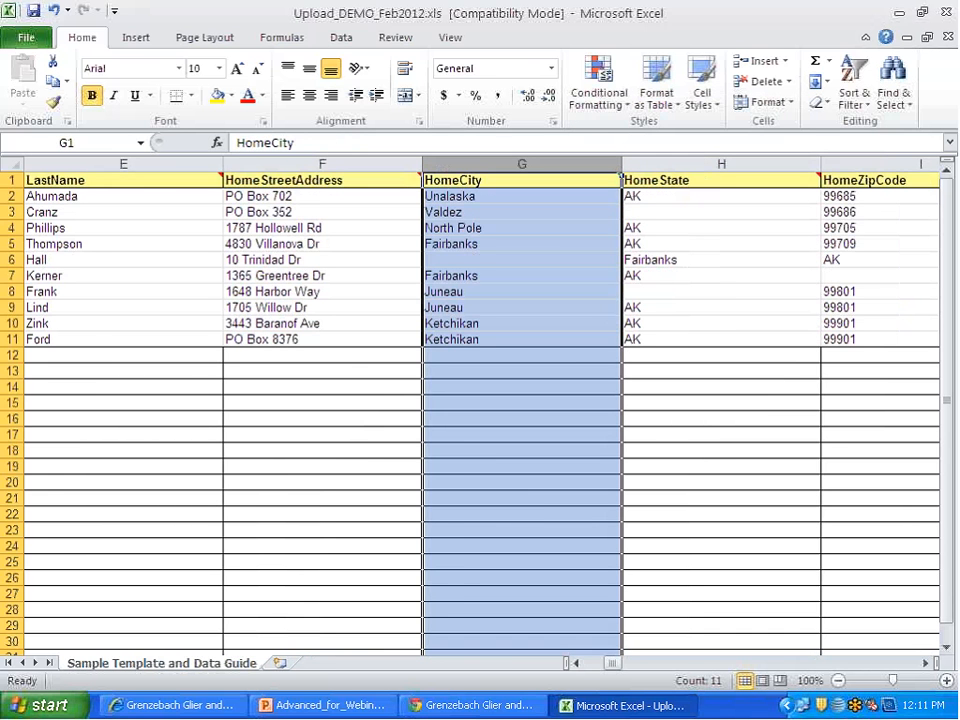
Step: Delete the empty columns from HomePhone through BusinessCity
left_click(928, 663)
left_click(928, 663)
left_click(928, 663)
left_click(928, 663)
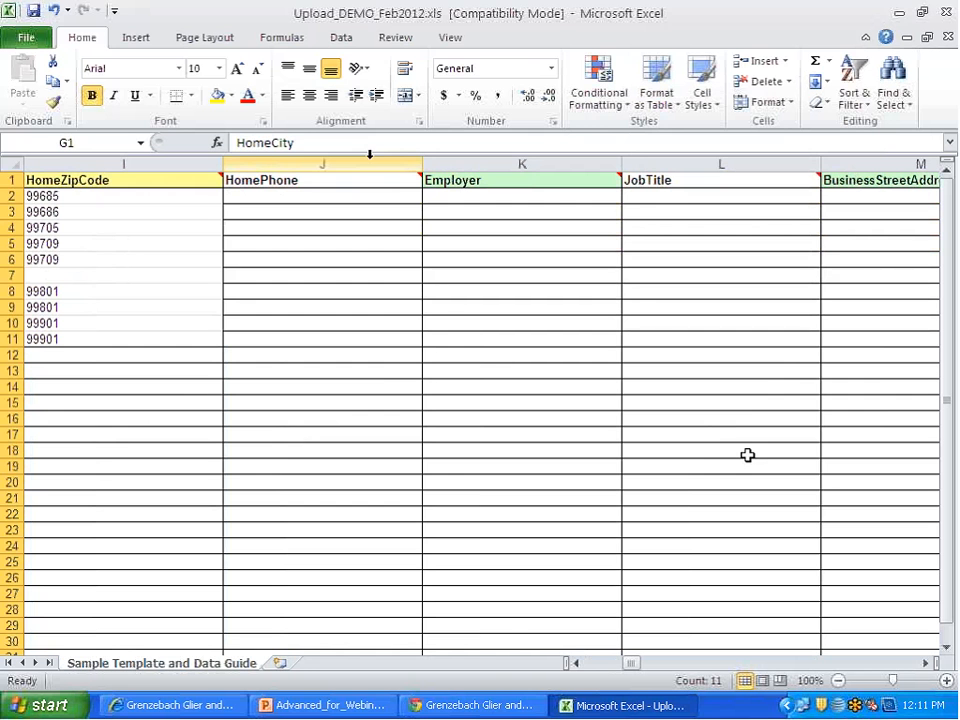
left_click_drag(369, 156, 899, 162)
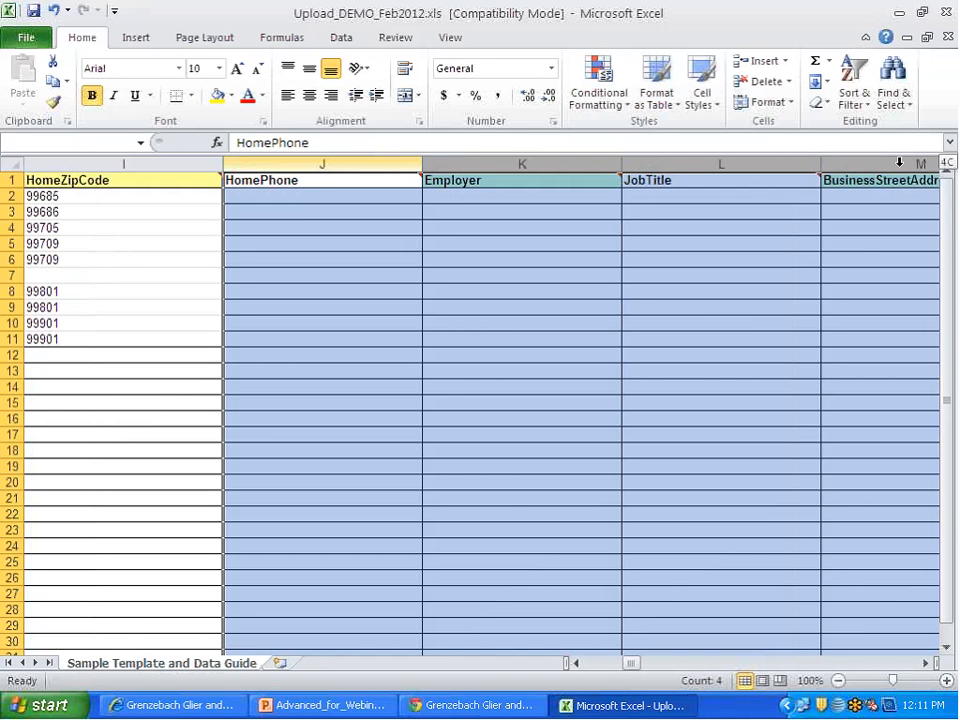
left_click_drag(899, 162, 789, 155)
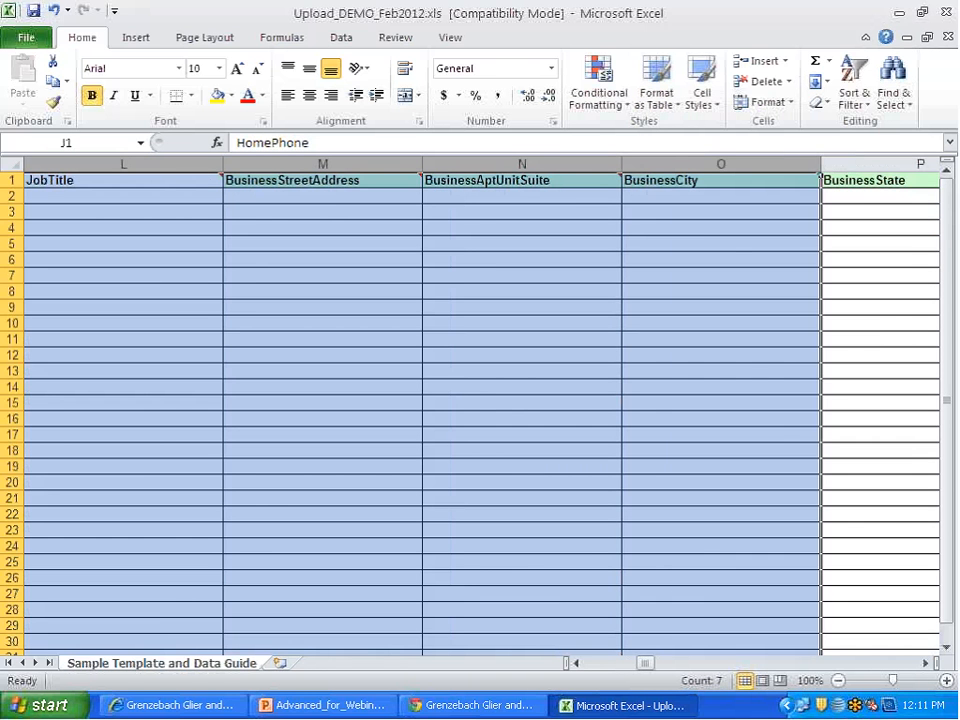
right_click(780, 251)
left_click(829, 394)
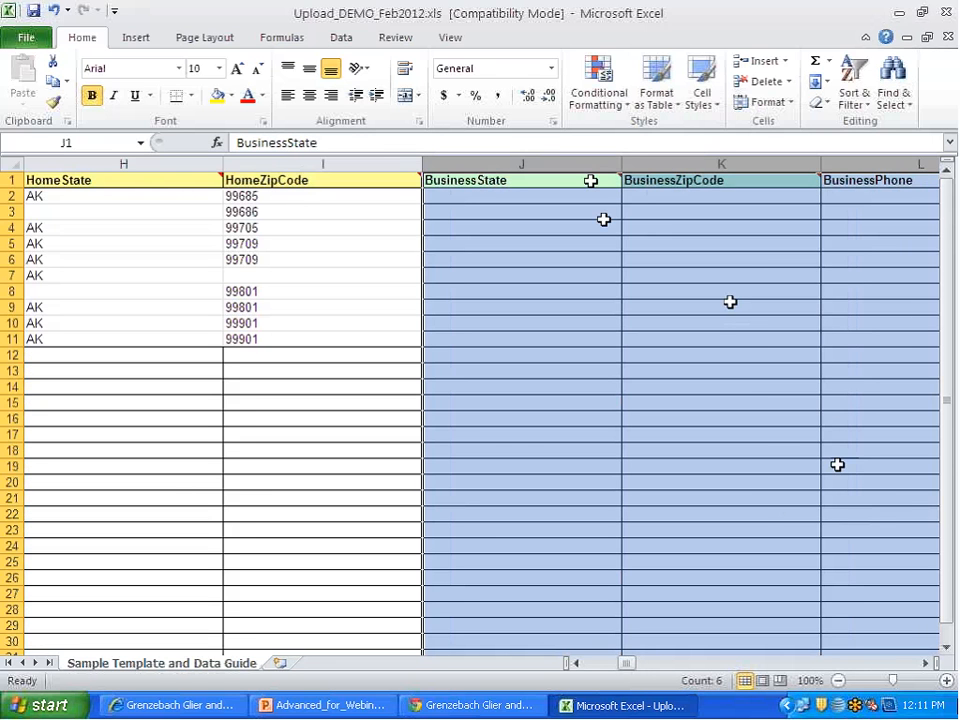
Step: Delete the remaining business columns: BusinessState, BusinessZipCode and BusinessPhone
left_click(925, 663)
left_click(925, 663)
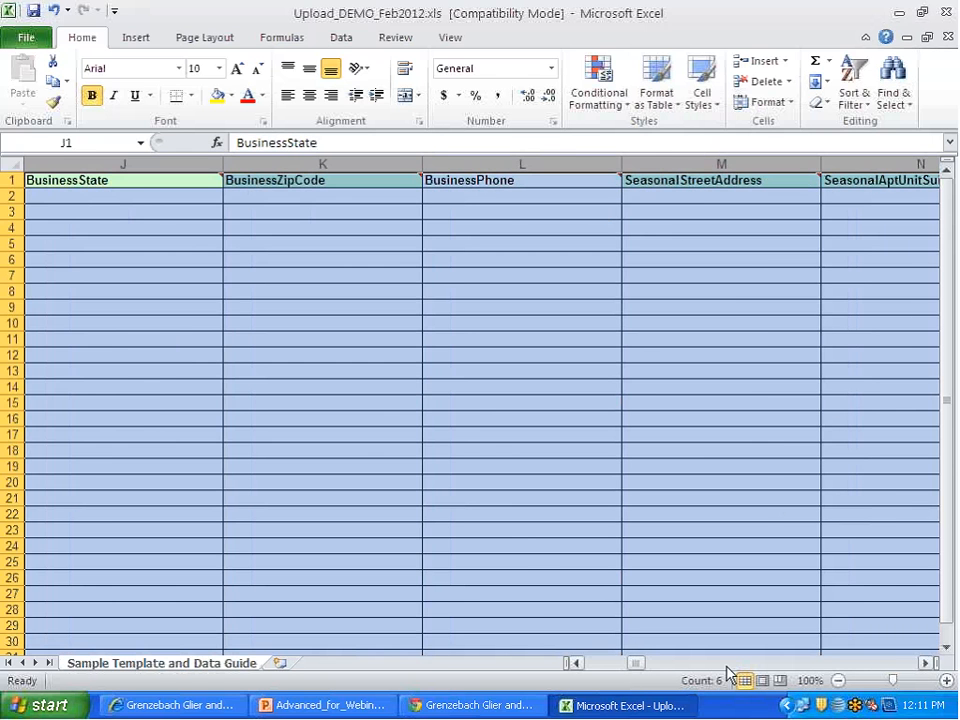
left_click_drag(635, 663, 628, 668)
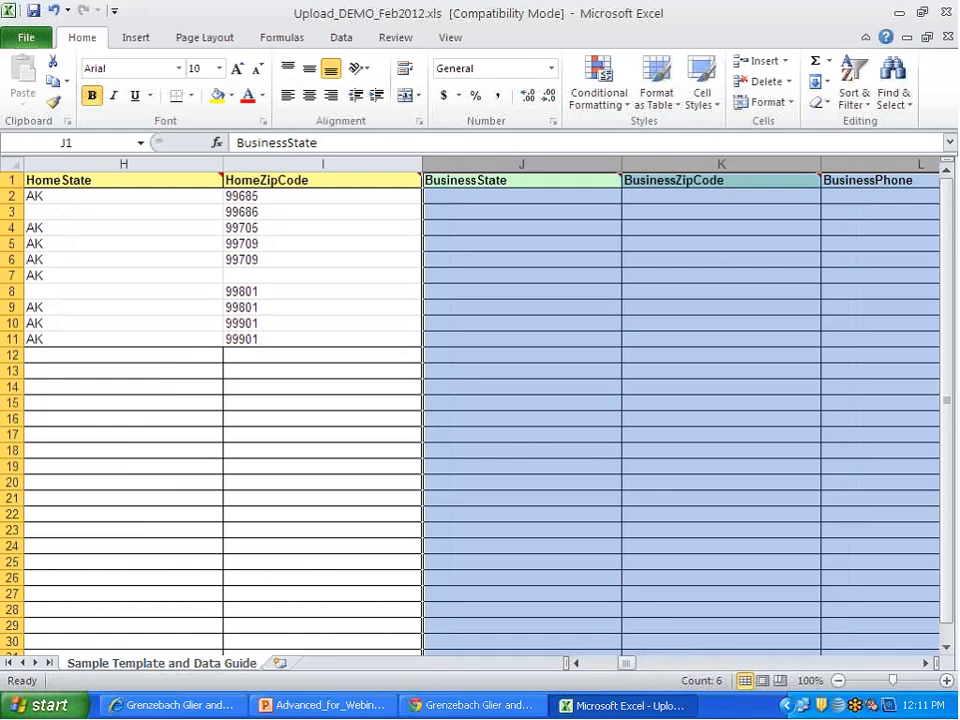
left_click_drag(589, 154, 846, 154)
right_click(853, 283)
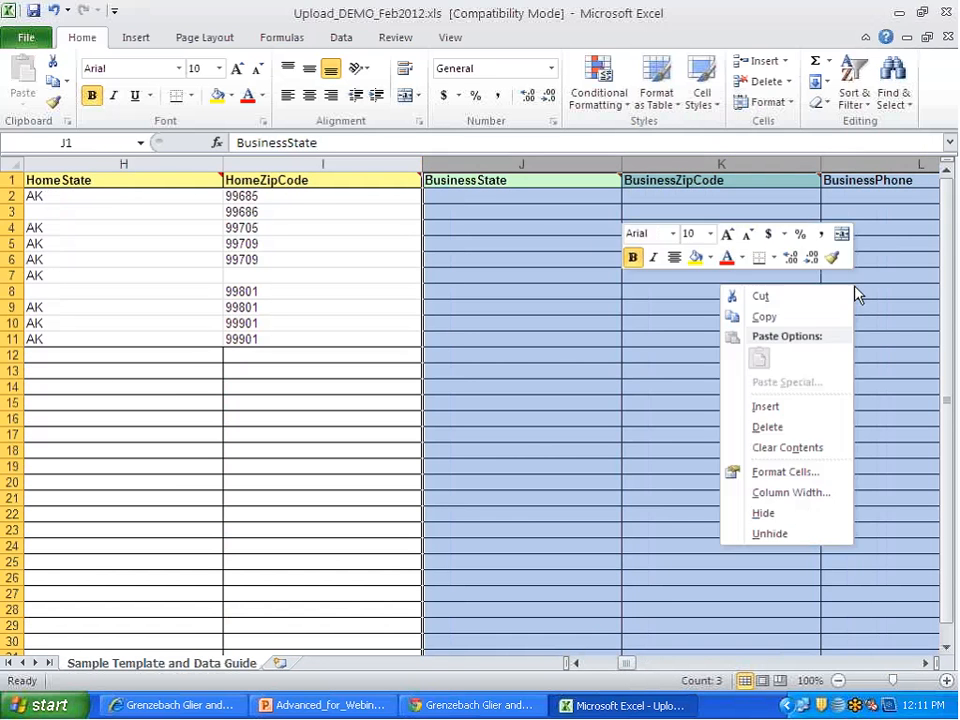
key("Escape")
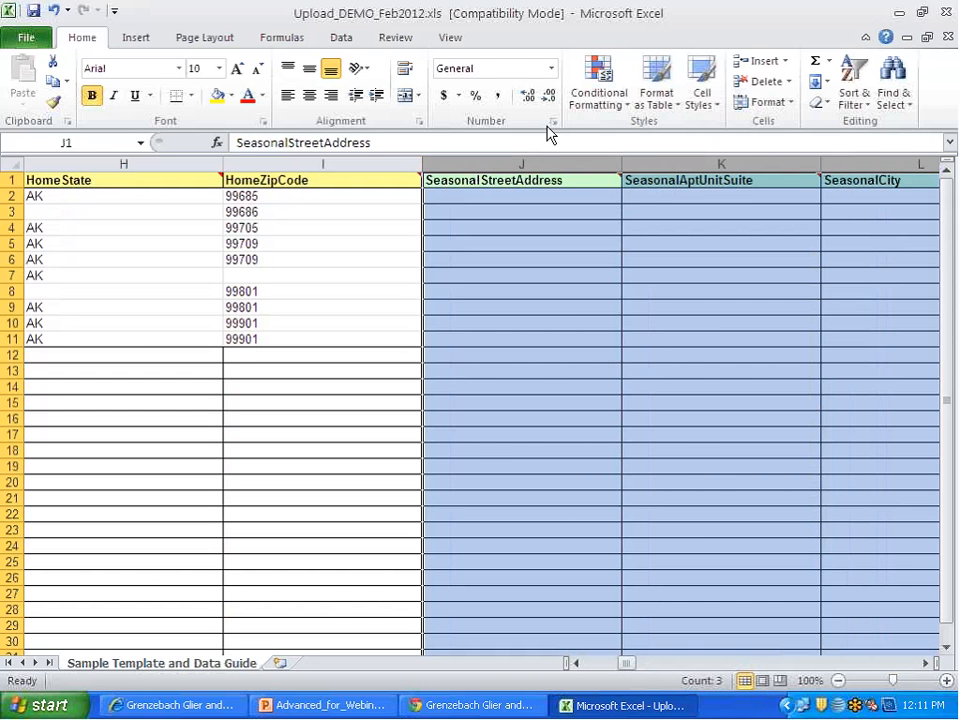
Step: Delete all the seasonal address columns, from SeasonalStreetAddress through SeasonalZipCode
left_click(926, 663)
left_click(926, 663)
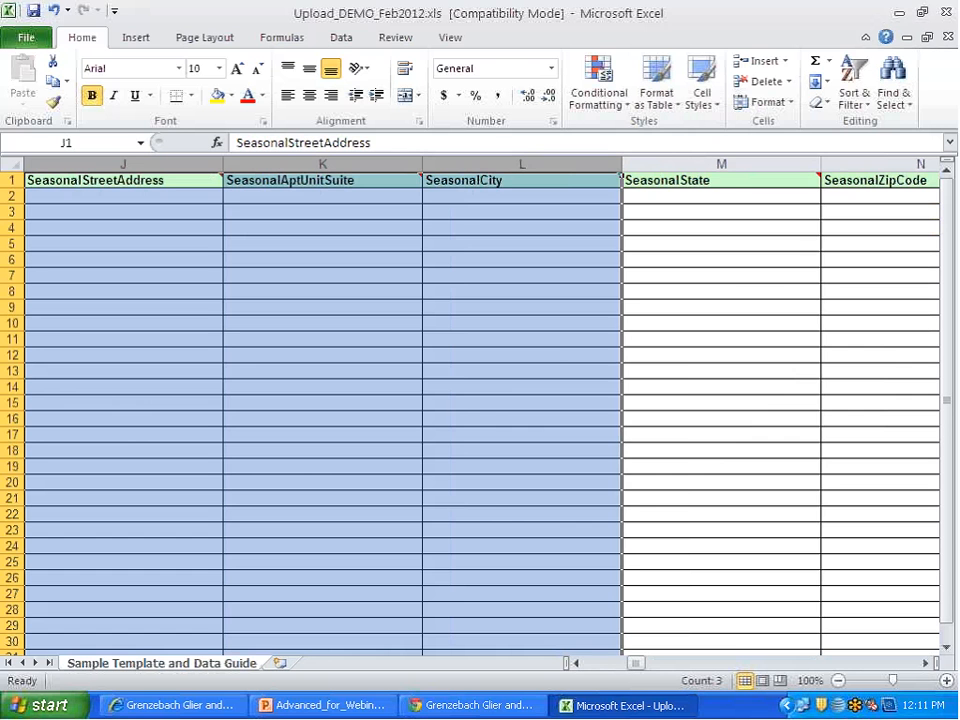
right_click(553, 348)
left_click(596, 492)
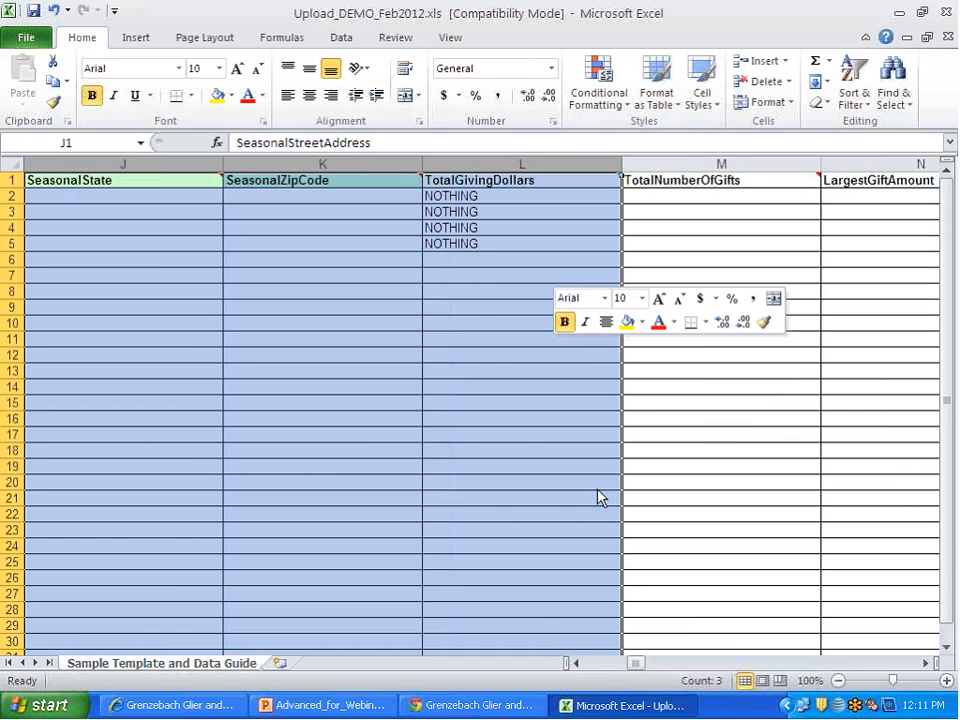
left_click(186, 156)
left_click_drag(186, 156, 290, 160)
right_click(280, 244)
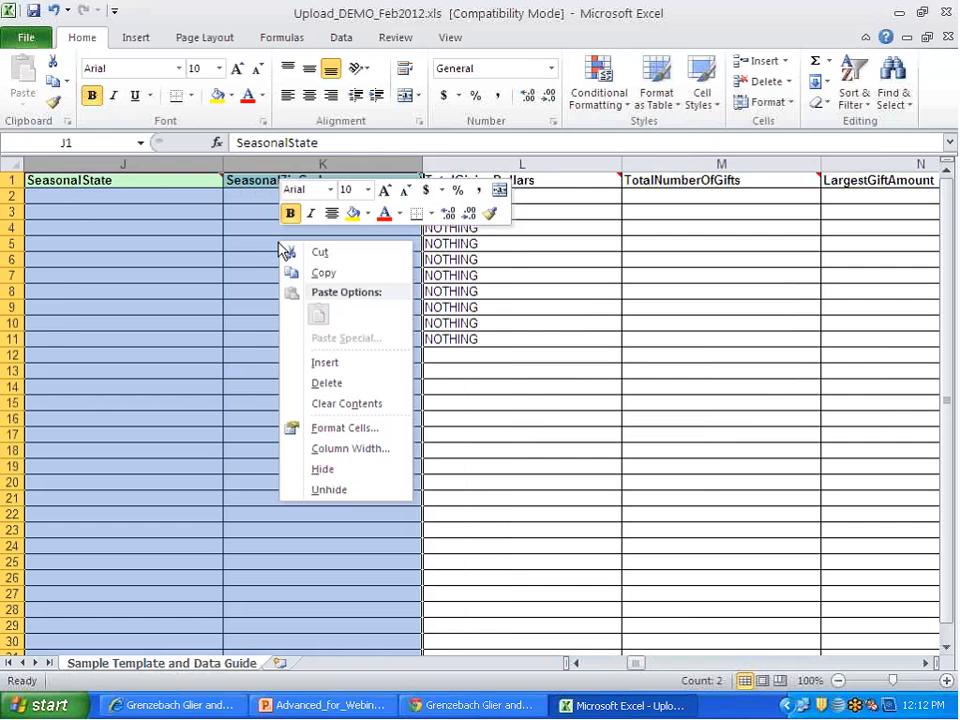
left_click(329, 388)
Step: Delete the columns from TotalNumberOfGifts through ClientDefinedField_19, keeping TotalGivingDollars and ClientDefinedField_20
left_click_drag(348, 162, 581, 197)
right_click(565, 245)
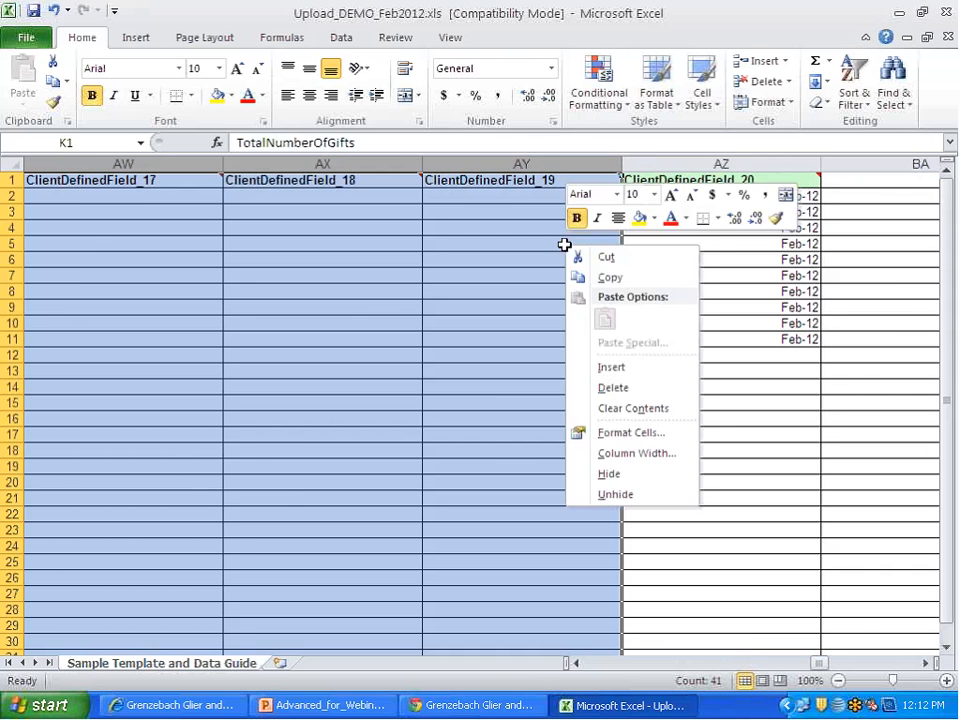
left_click(612, 388)
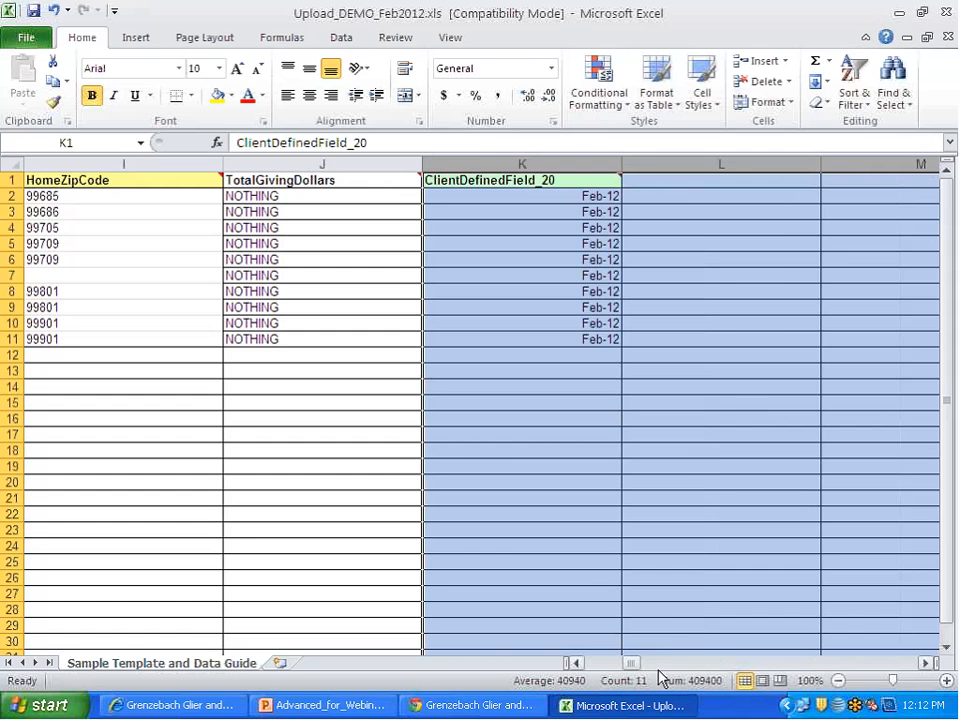
Step: Go back to the first columns and check the requirement comments on the AccountId, ScreeningIndicator and ProspectId headers
left_click_drag(630, 663, 595, 669)
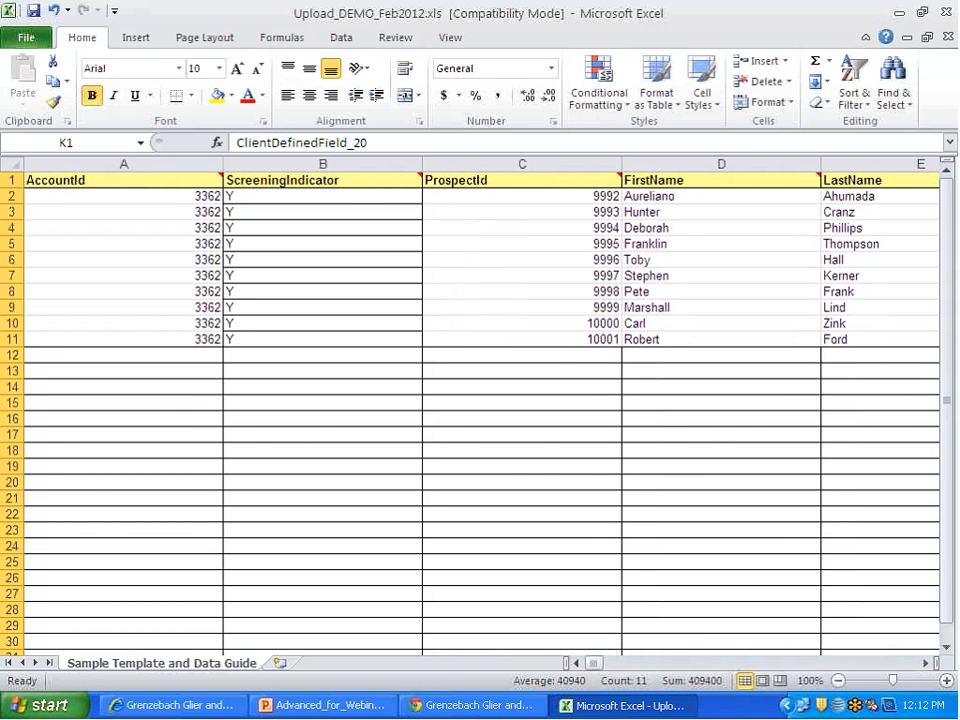
left_click(454, 367)
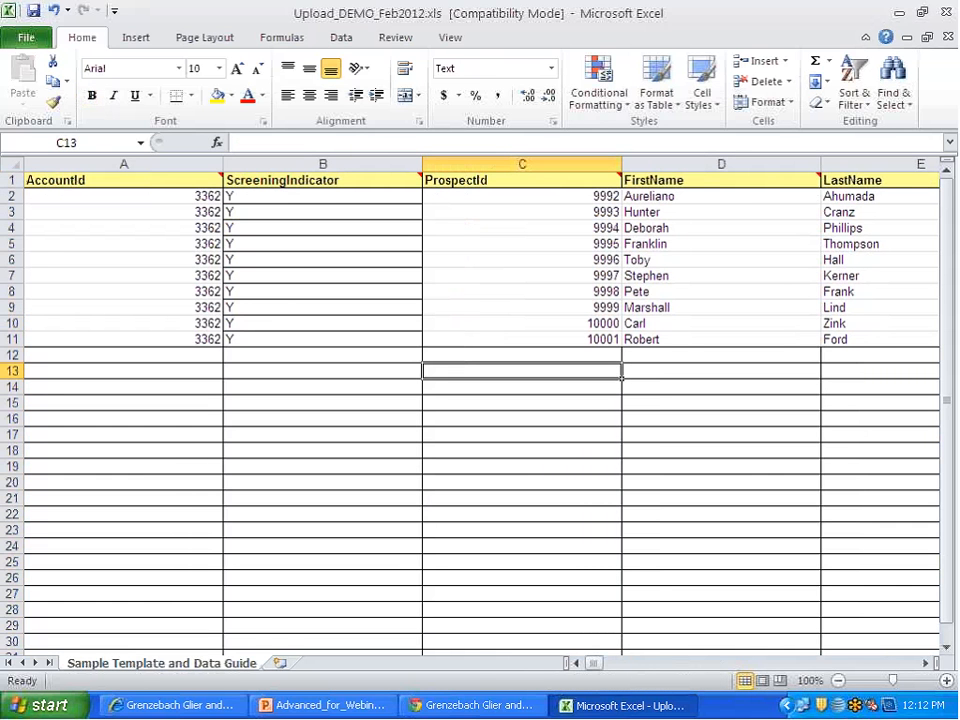
mouse_move(205, 180)
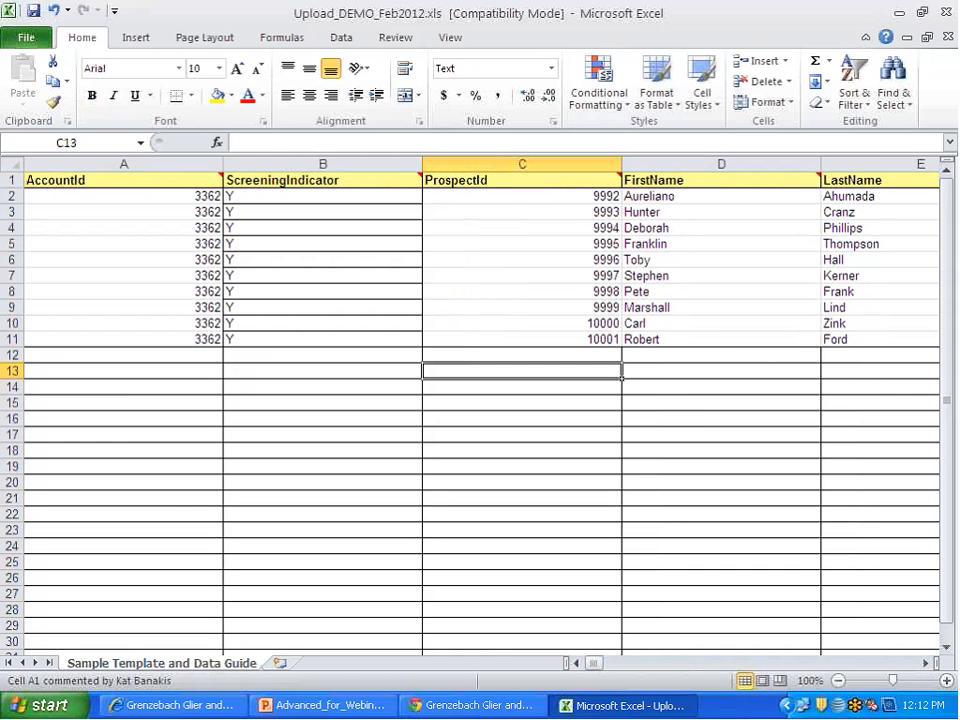
mouse_move(353, 180)
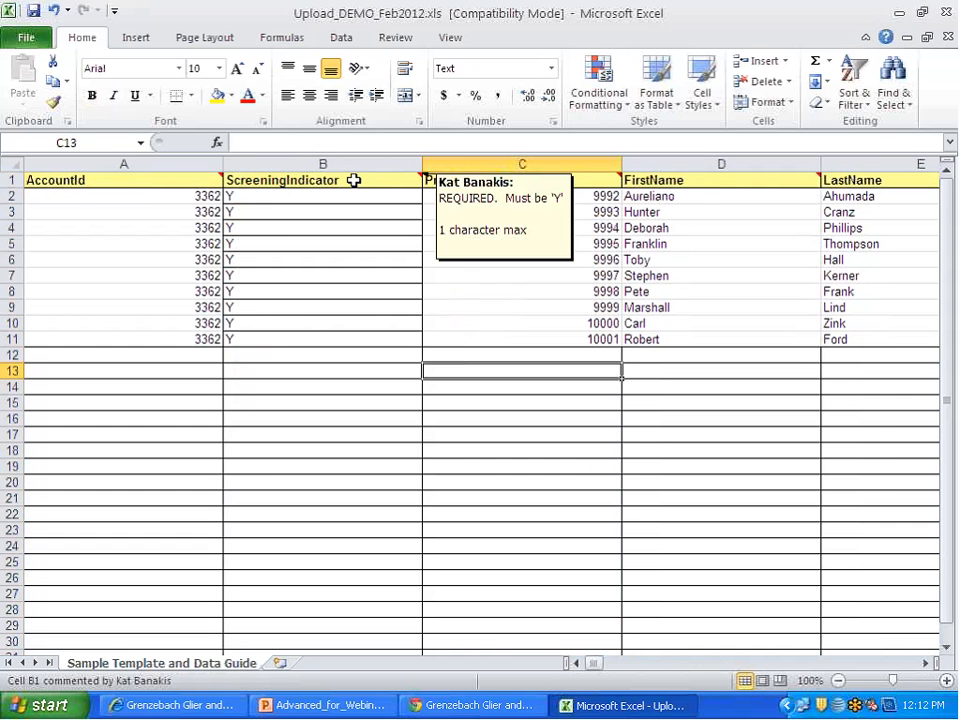
mouse_move(574, 180)
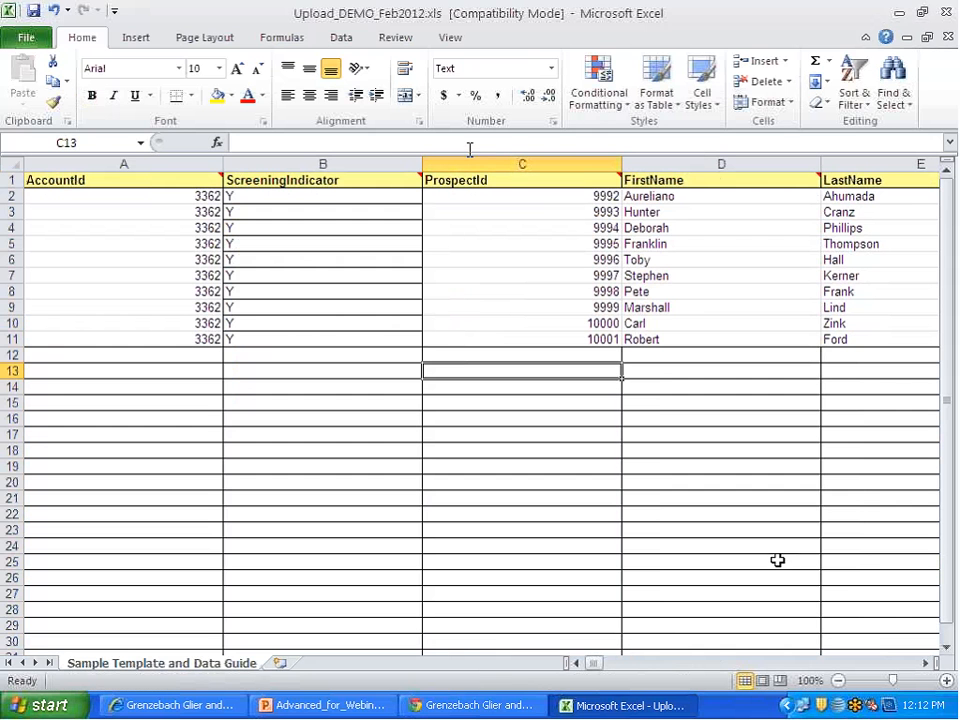
Step: Check the HomeState header comment and fill the blank HomeState cells in rows 3 and 8 with AK
left_click(921, 664)
left_click(921, 664)
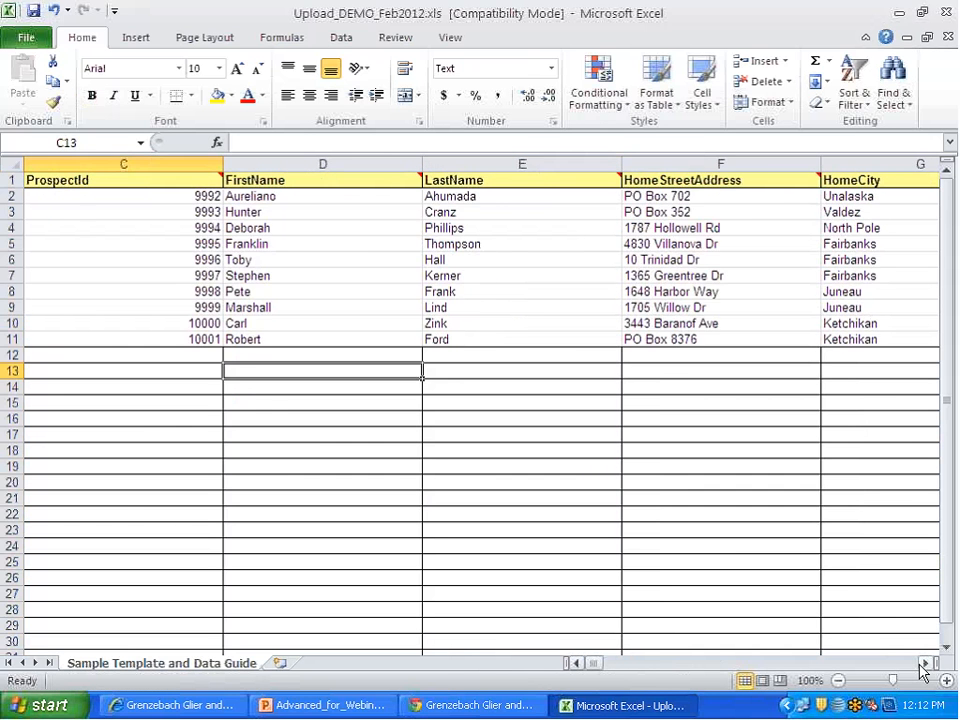
left_click(921, 664)
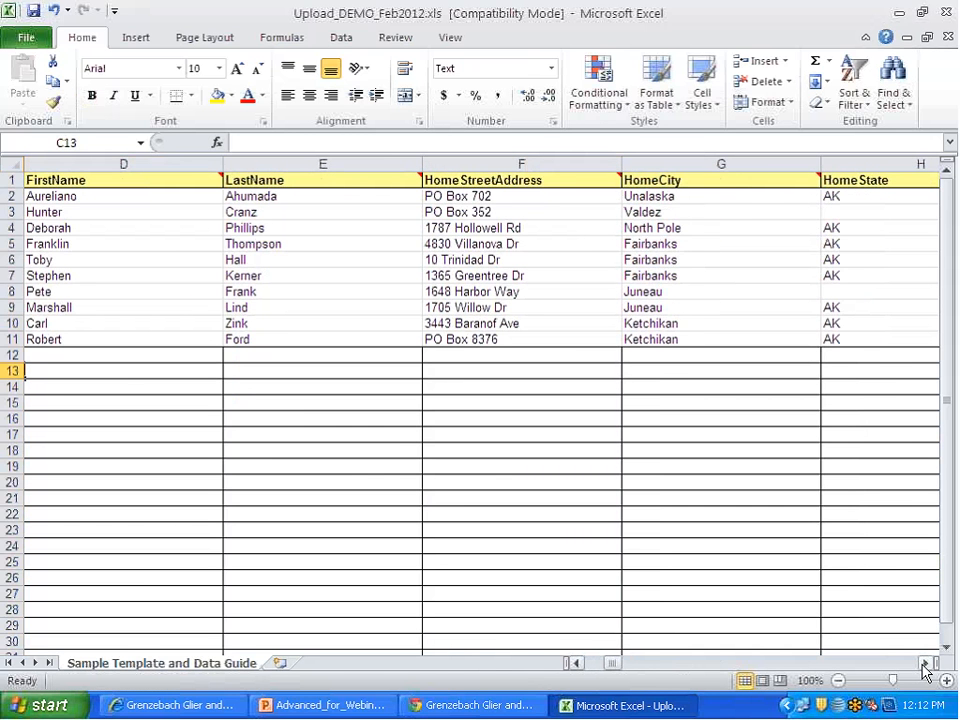
left_click(925, 664)
left_click(925, 664)
mouse_move(558, 181)
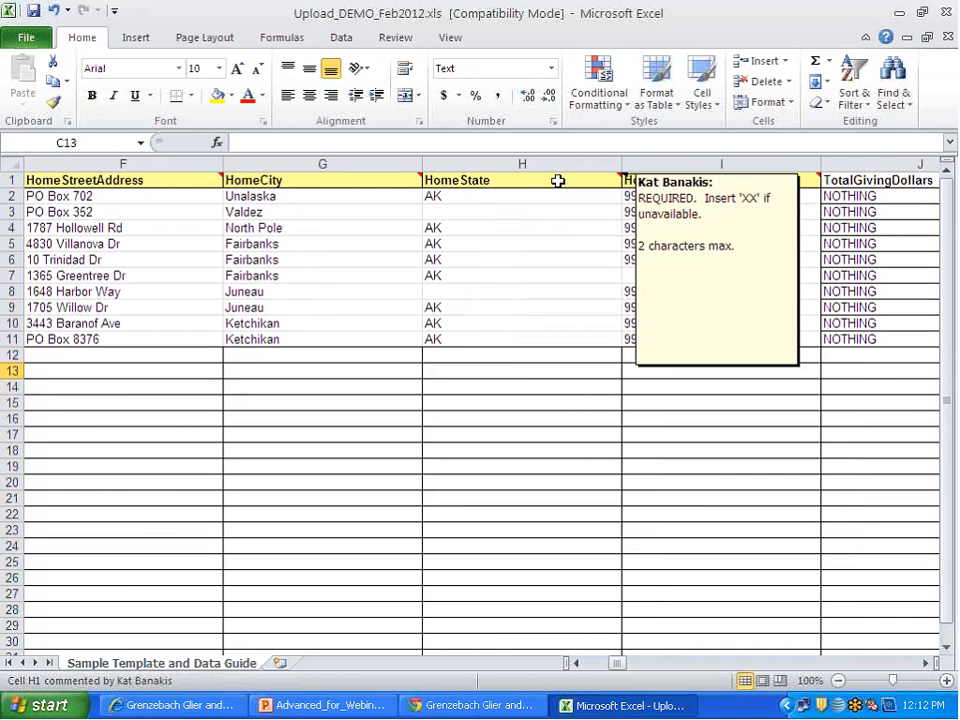
left_click(526, 210)
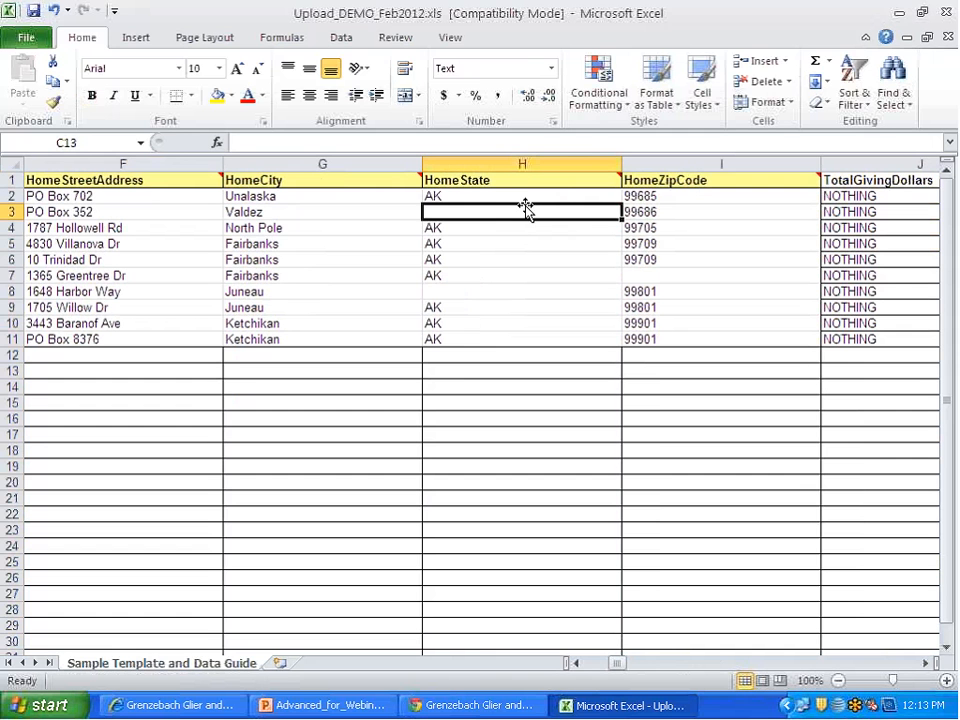
type("AK")
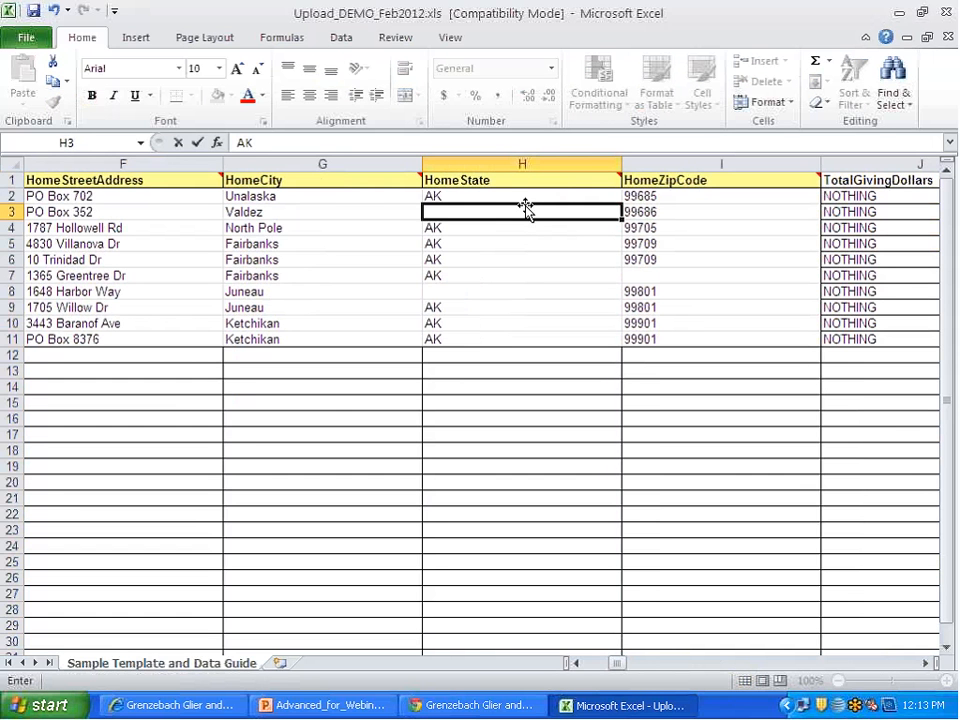
key("Return")
key("Return")
key("Return")
key("Return")
key("Return")
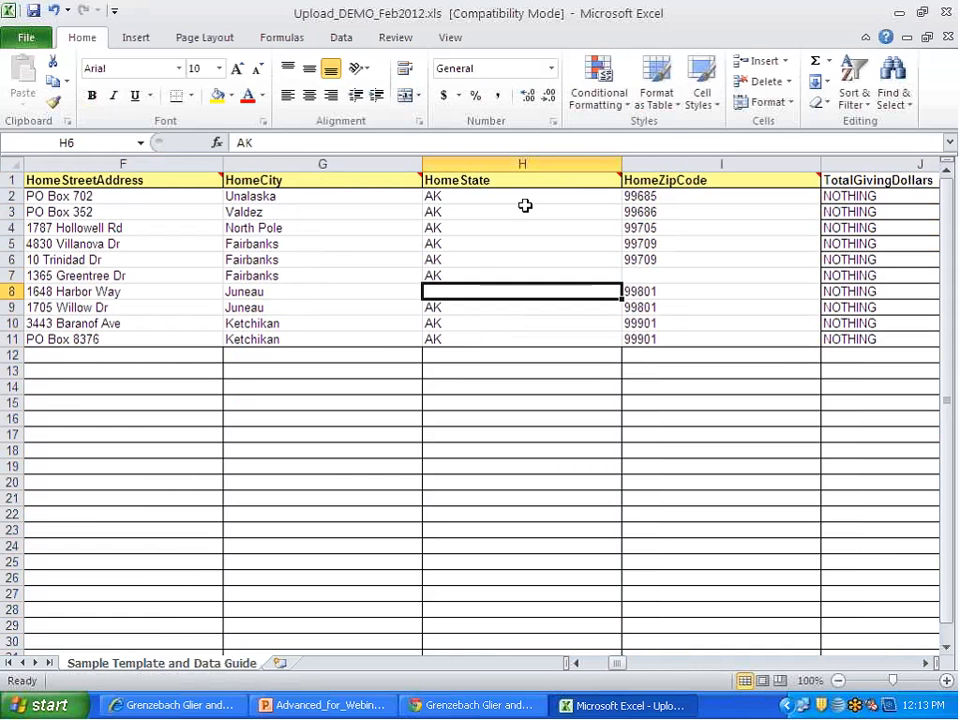
type("AK")
key("Up")
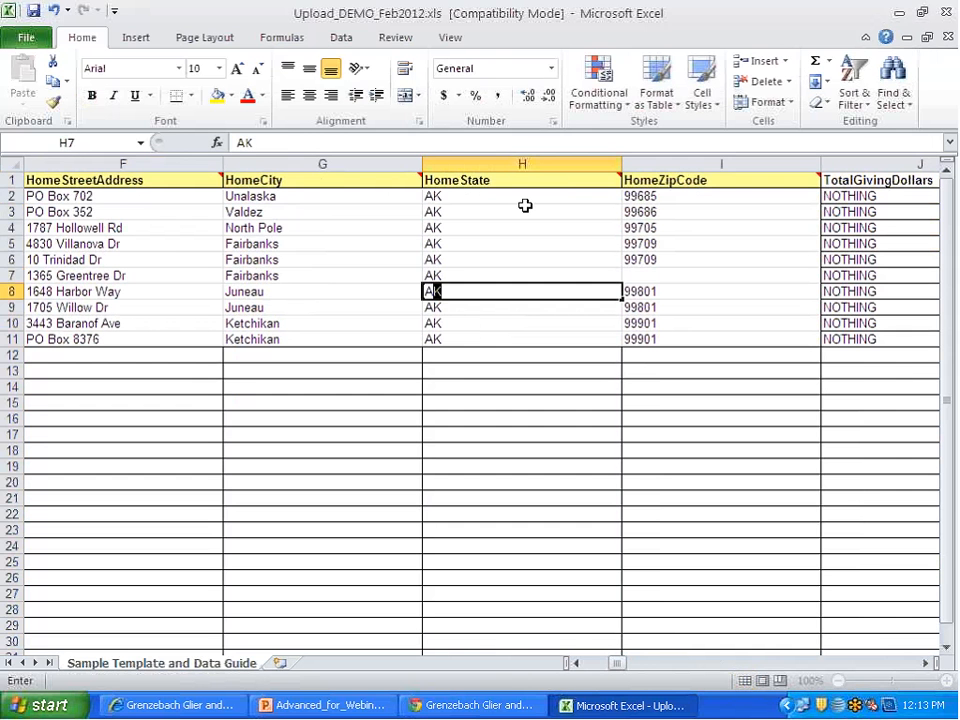
Step: Enter the placeholder 00000 in the blank HomeZipCode cell in row 7
key("Right")
type("00000")
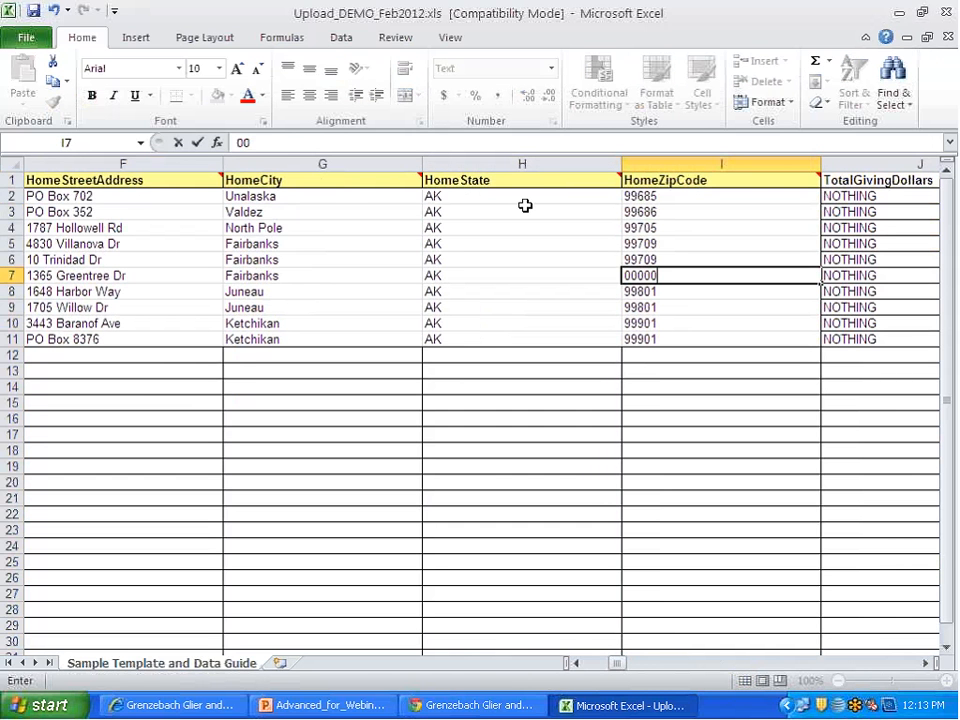
key("Right")
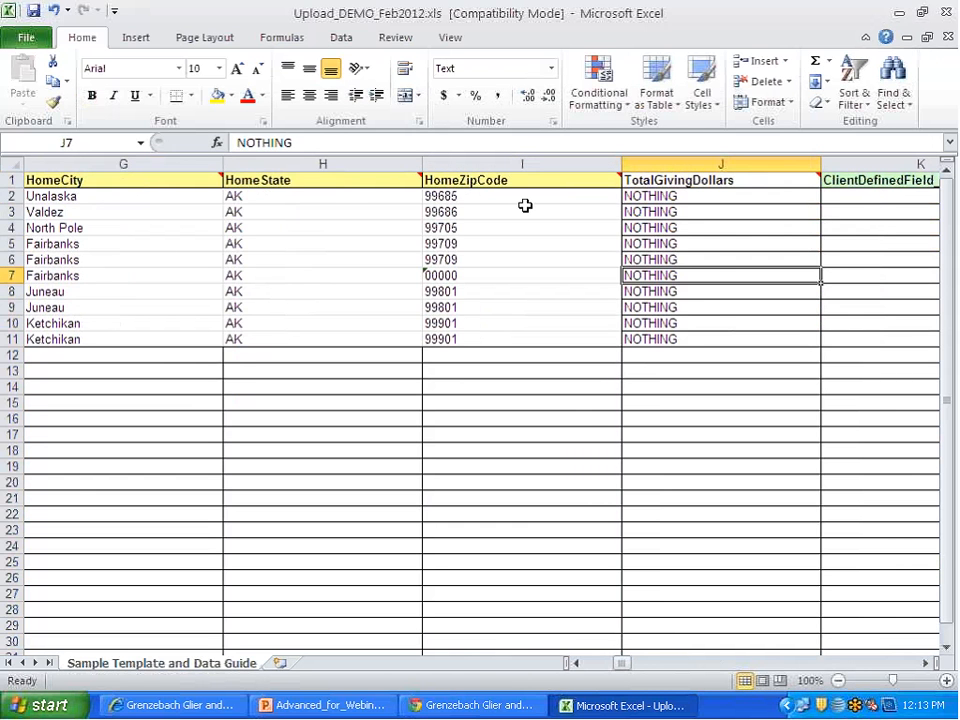
Step: Replace the NOTHING entries in the TotalGivingDollars column with 0 in rows 2 through 11
mouse_move(806, 180)
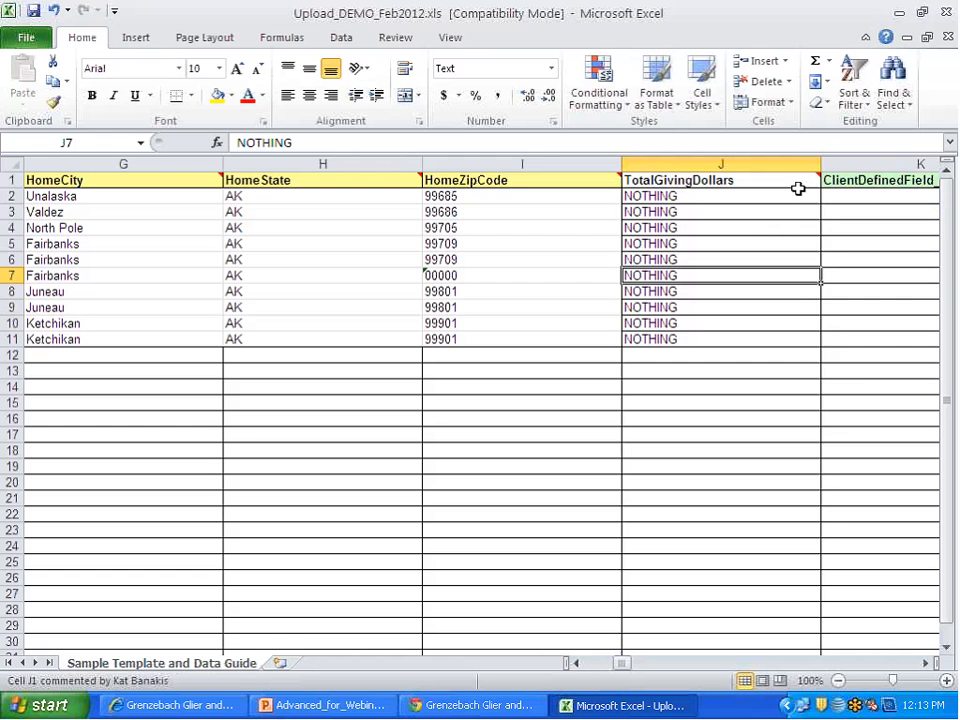
left_click_drag(797, 197, 780, 316)
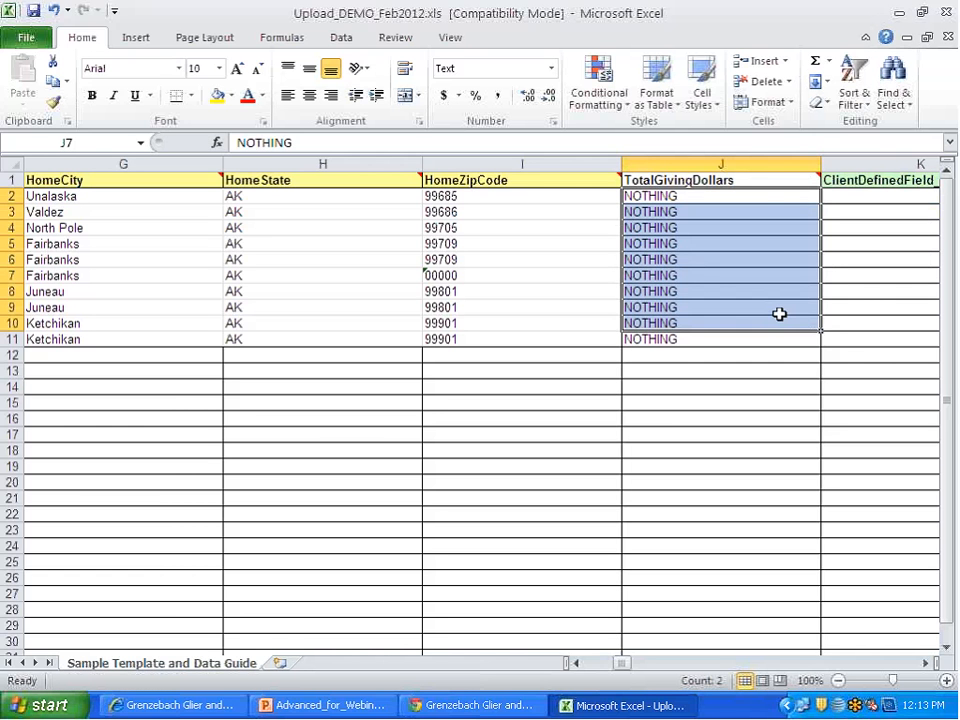
left_click(756, 200)
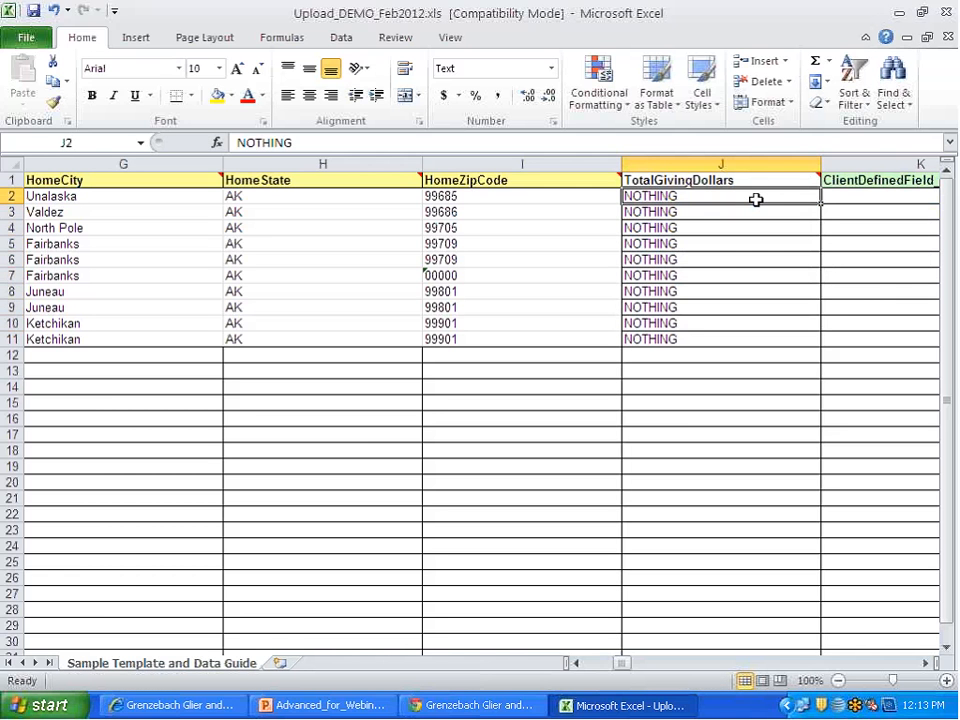
type("0")
key("Return")
type("0")
key("Return")
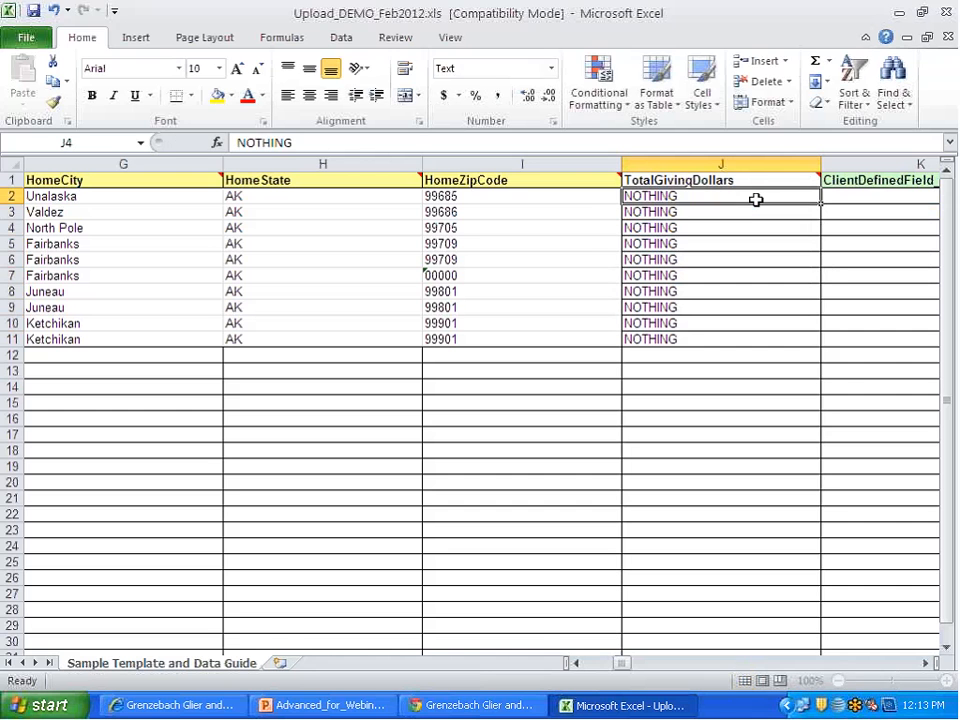
type("0")
key("Return")
type("0")
key("Return")
type("0 0 0")
key("Return")
type("0 ")
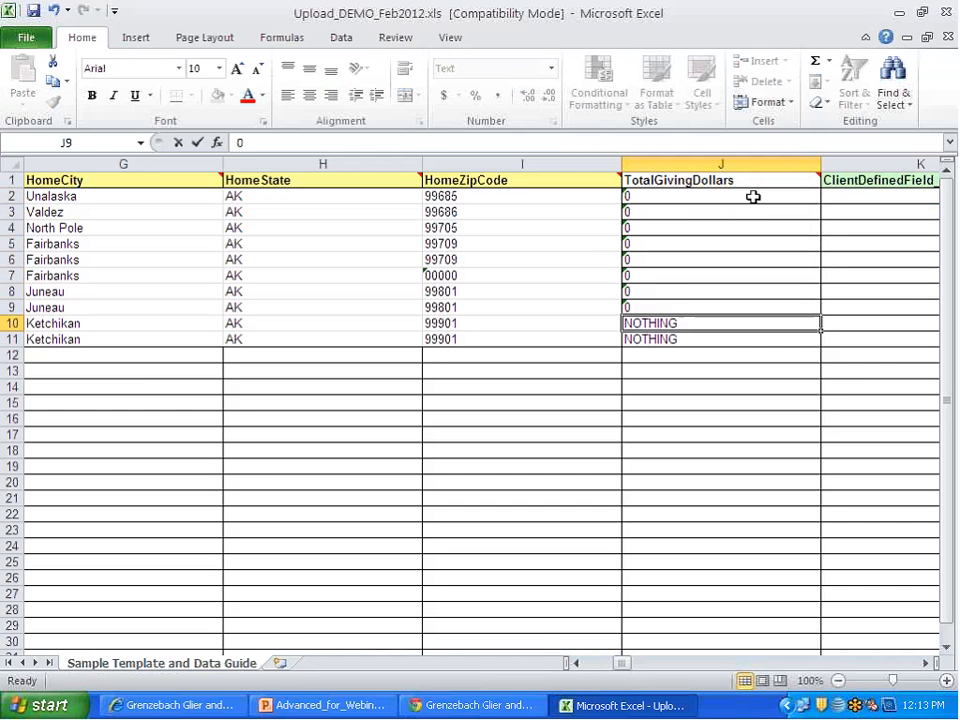
type("0")
key("Return")
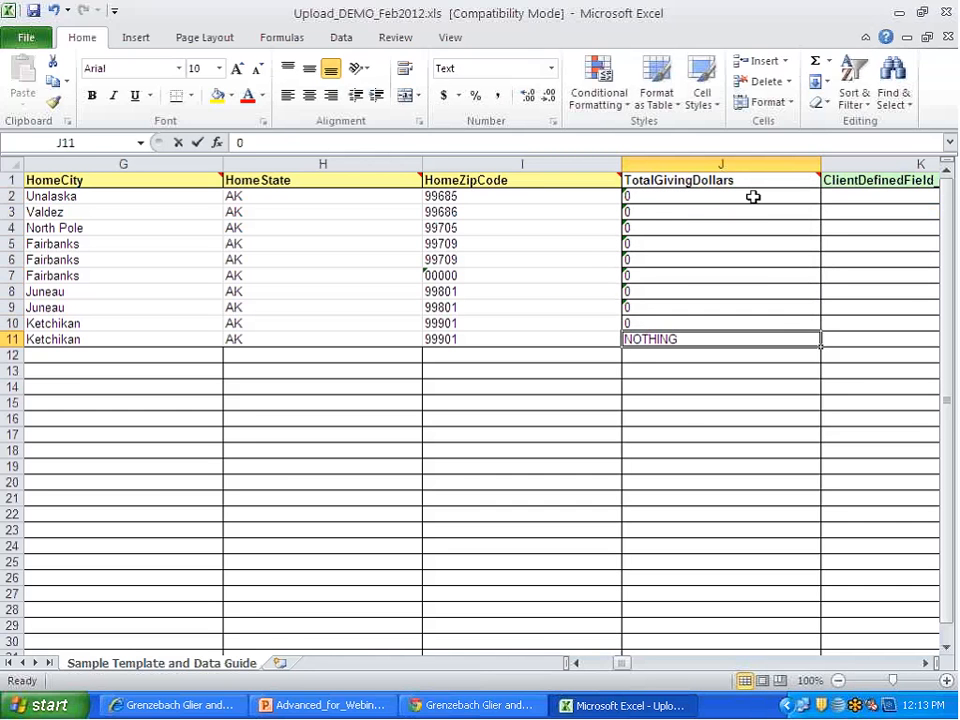
type("0")
key("Tab")
key("Tab")
key("Left")
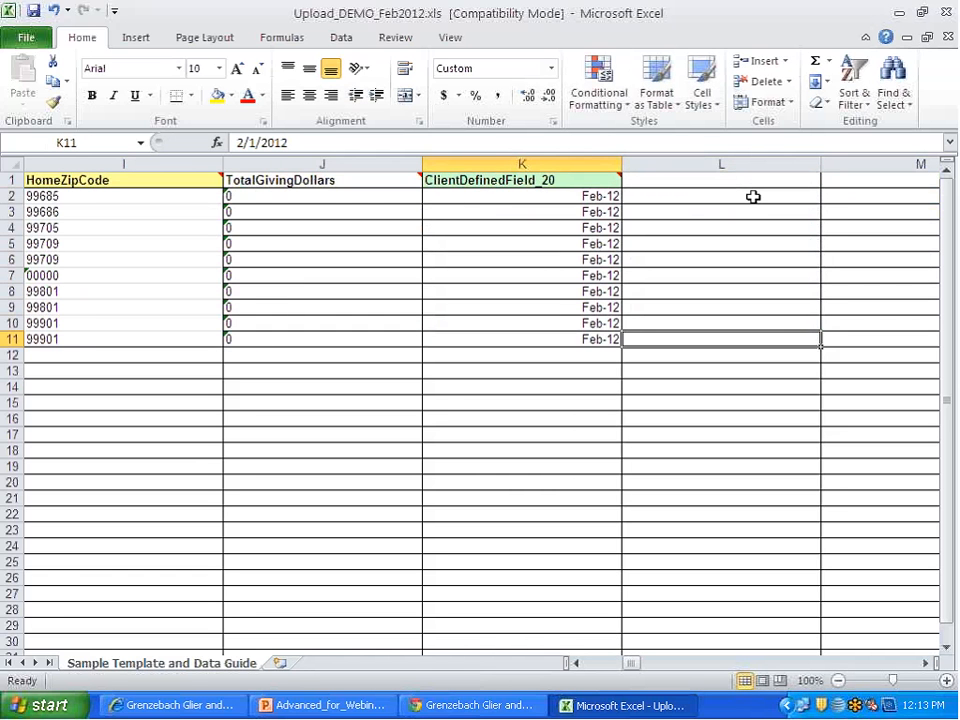
key("Left")
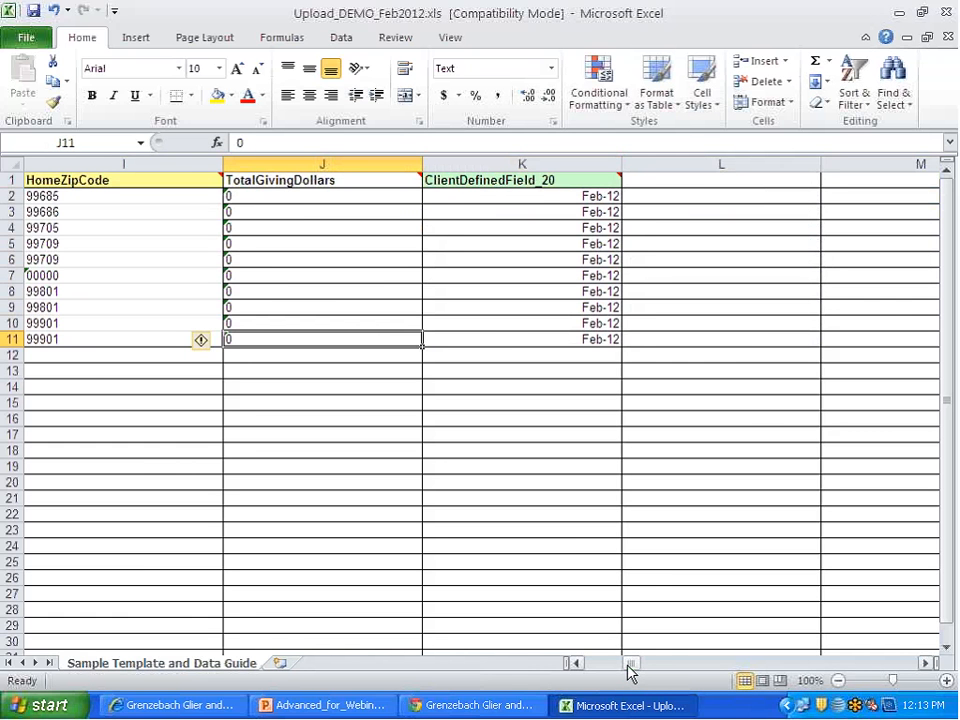
Step: Start saving a copy of the workbook to the Desktop with the file name 3362_Feb2012
left_click_drag(628, 665, 628, 665)
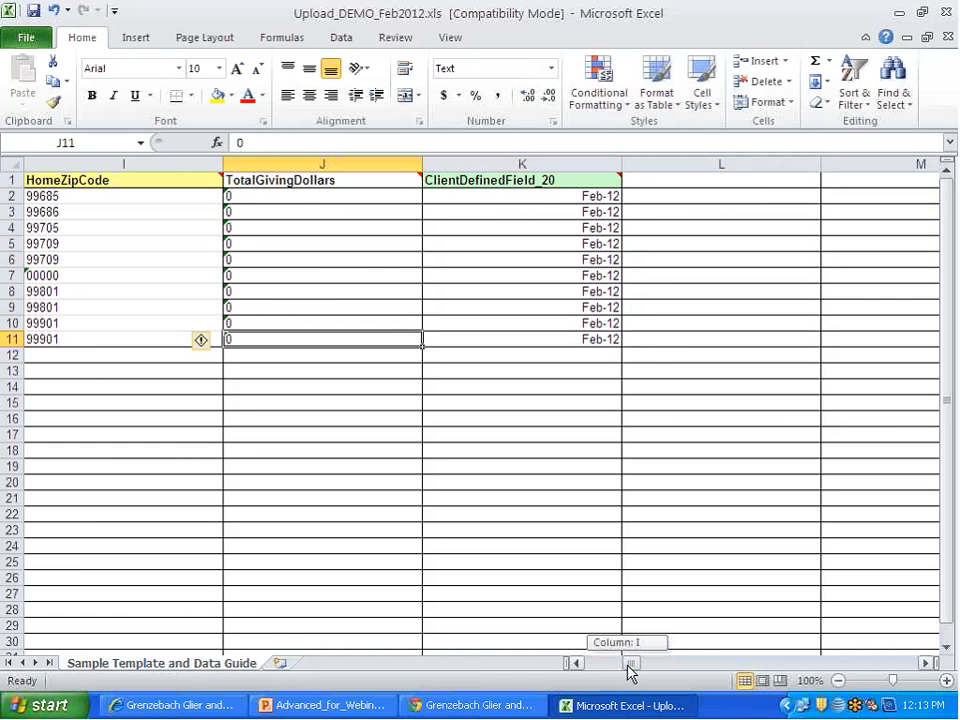
left_click_drag(628, 665, 624, 665)
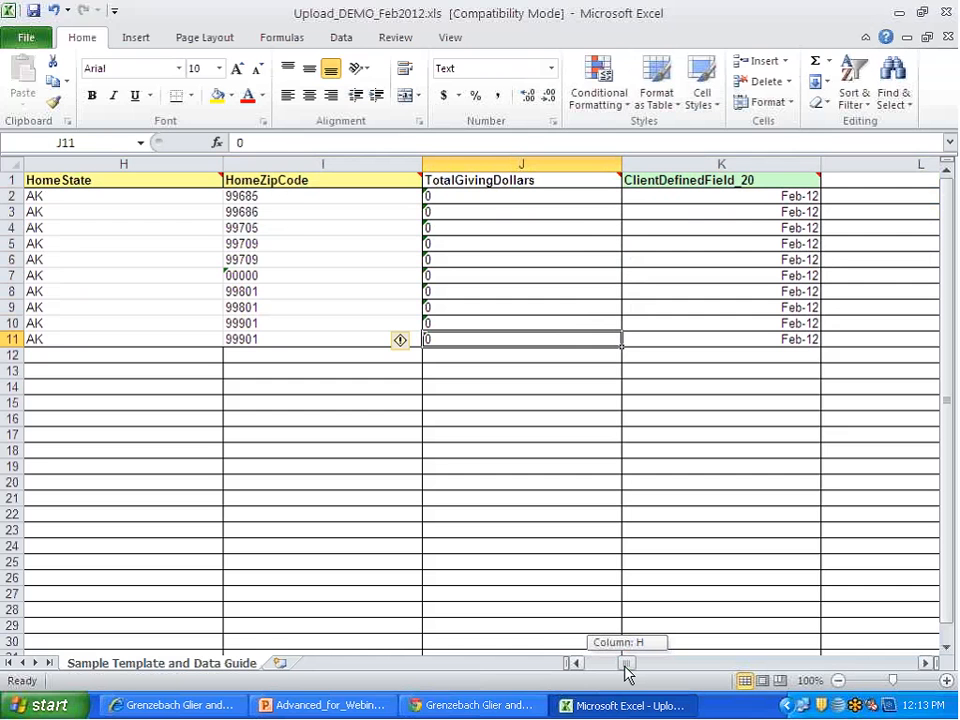
left_click_drag(625, 670, 603, 667)
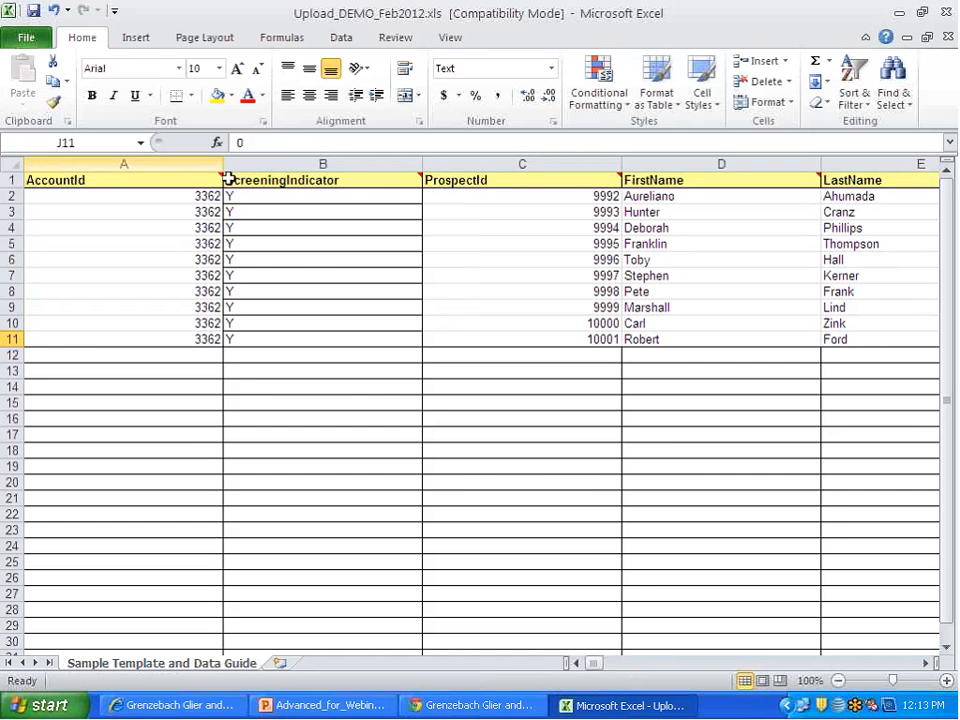
left_click(30, 40)
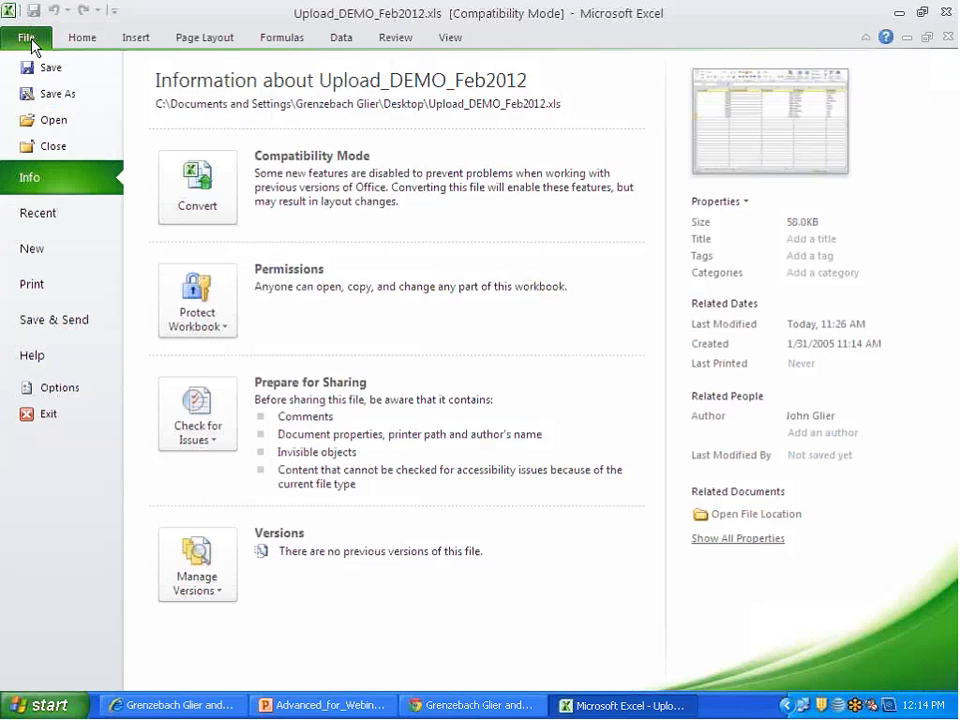
left_click(45, 96)
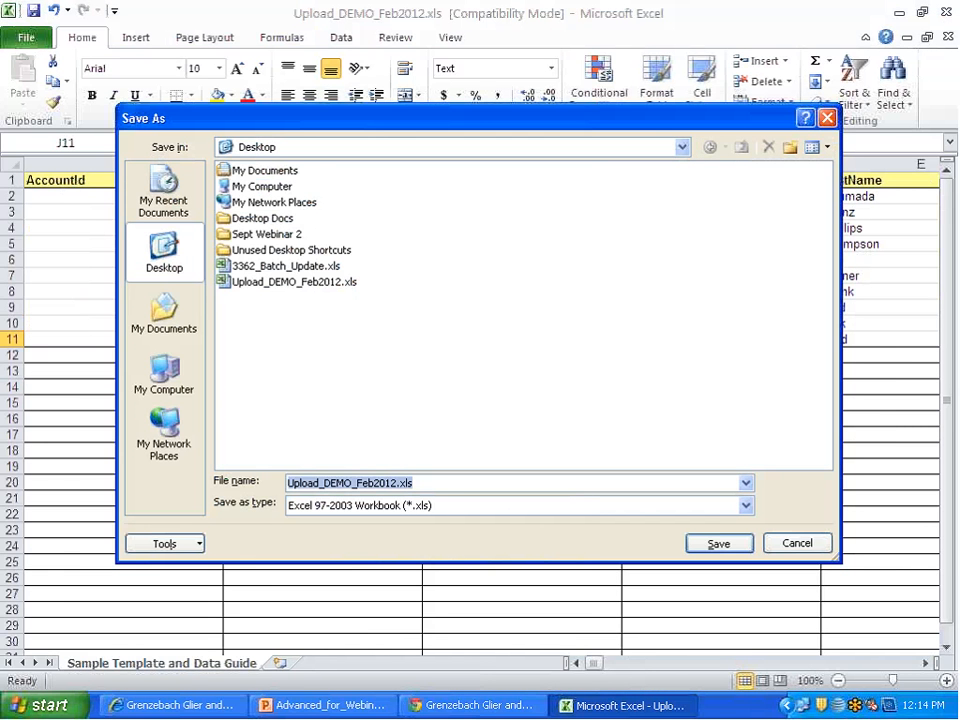
left_click_drag(395, 120, 470, 316)
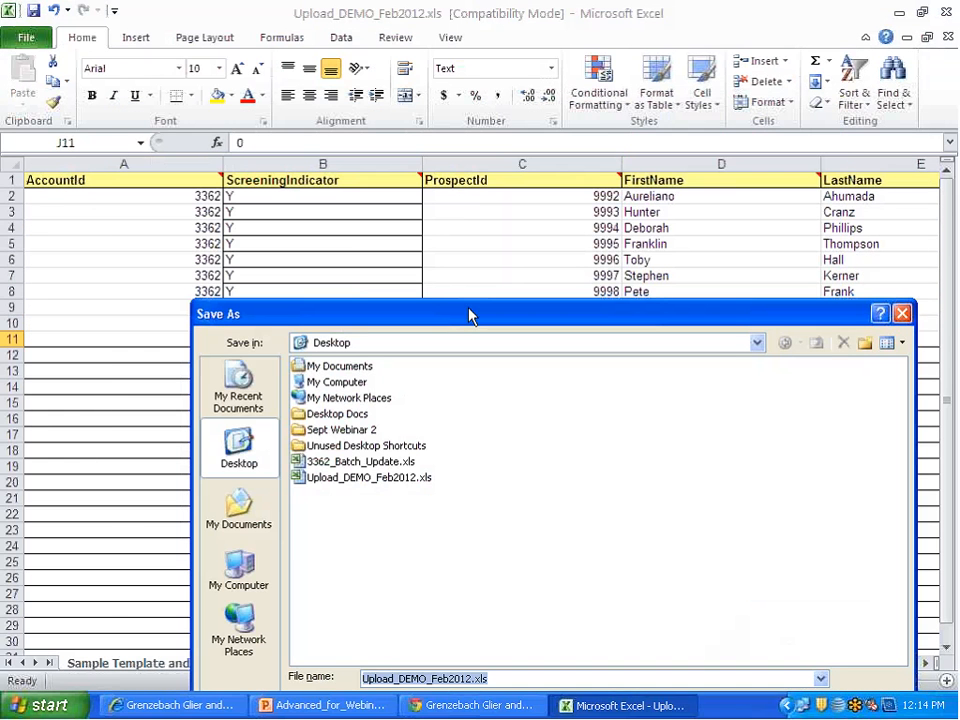
type("3362")
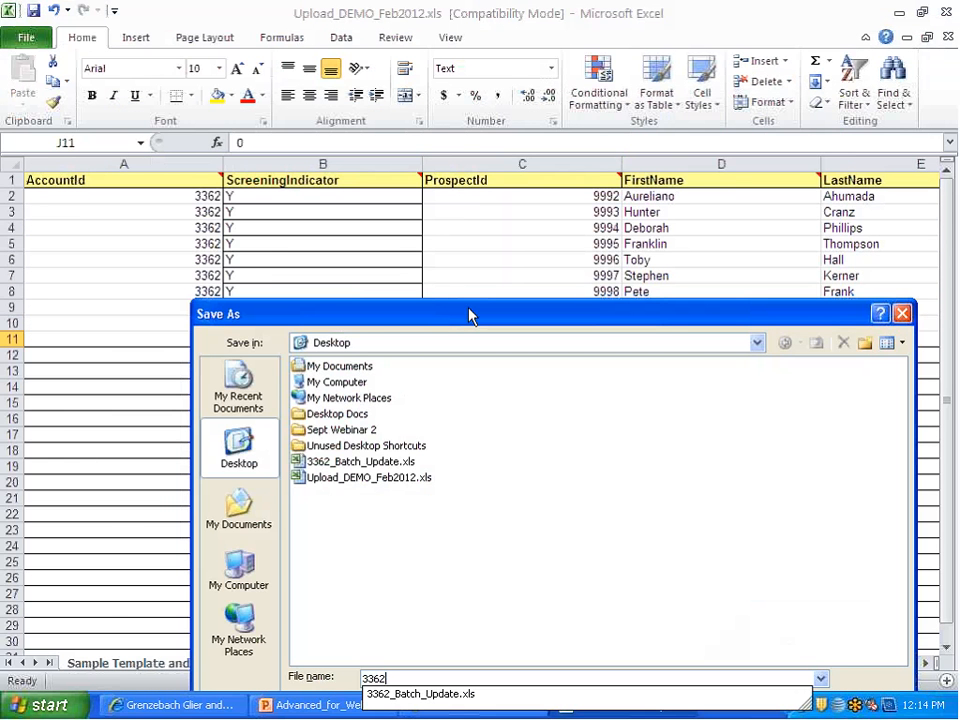
type("_")
type("Feb2012")
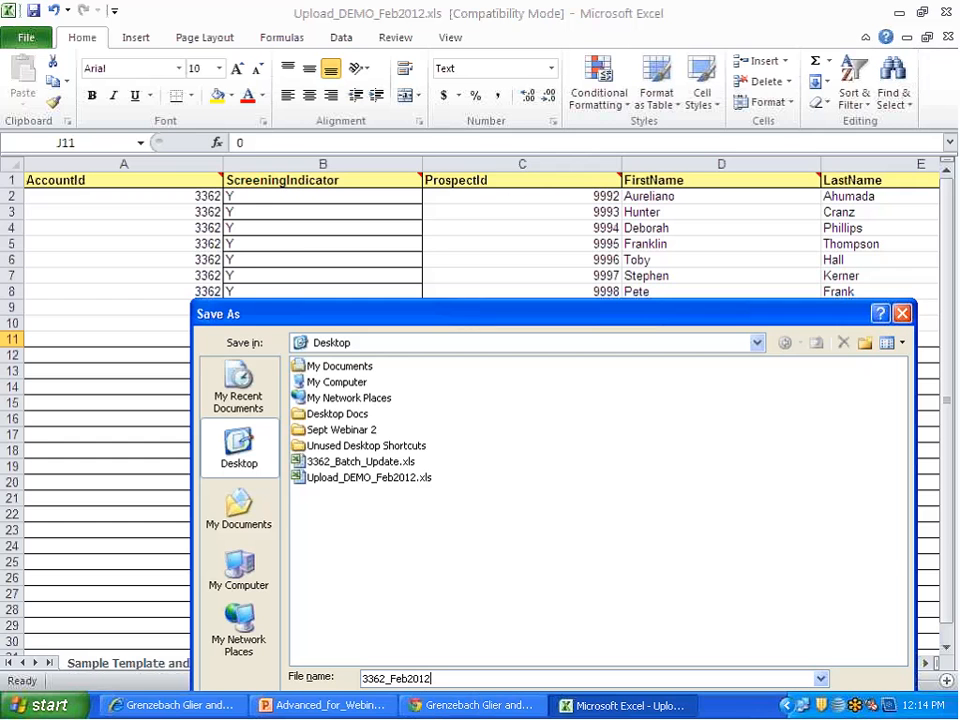
Step: Set the file type to CSV (MS-DOS) and save the copy, accepting the loss of incompatible features
left_click_drag(470, 316, 470, 130)
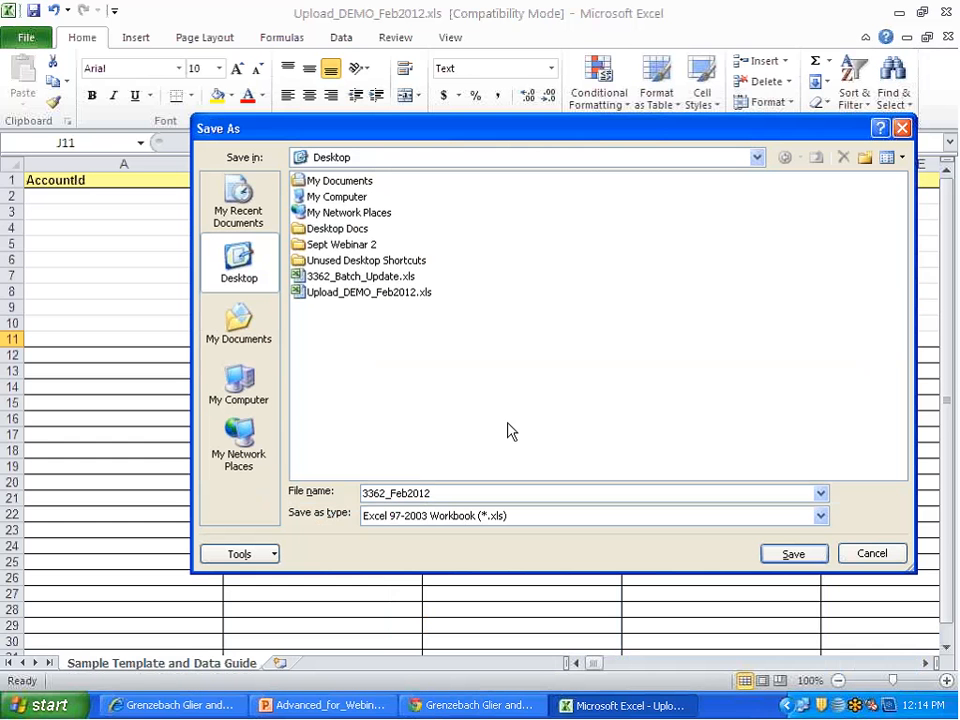
left_click(502, 515)
scroll(533, 583, "down", 5)
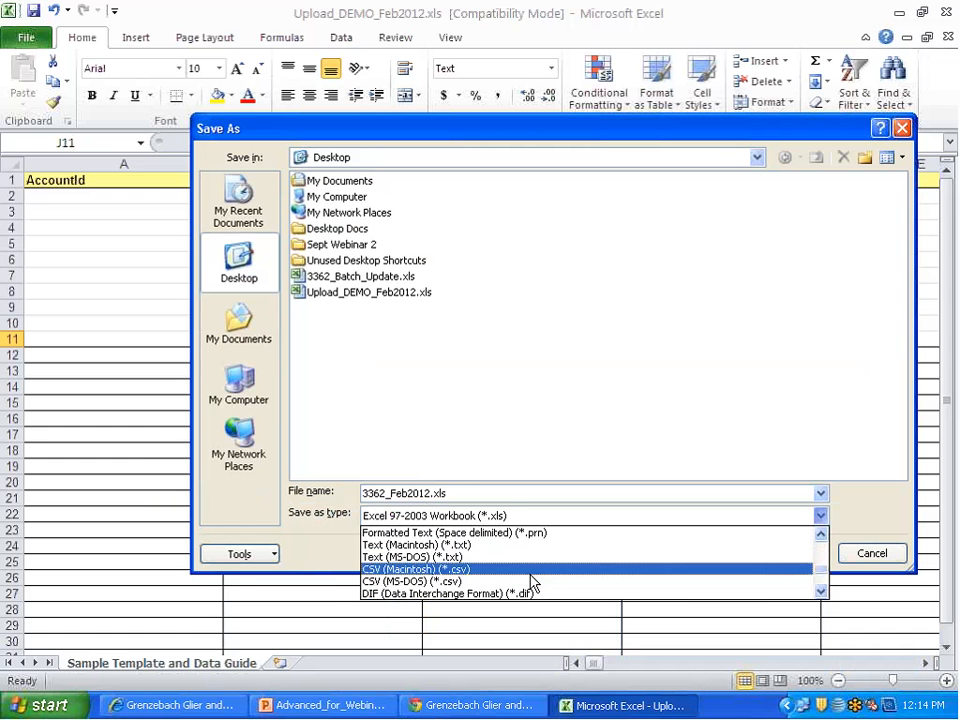
scroll(533, 583, "down", 3)
scroll(533, 583, "up", 1)
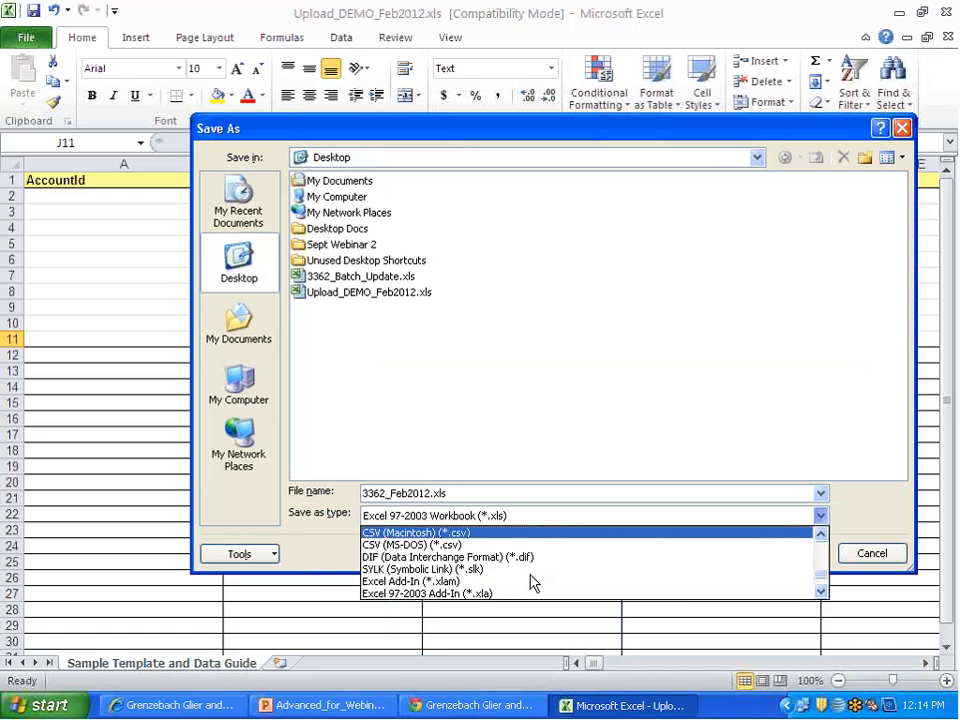
left_click(523, 544)
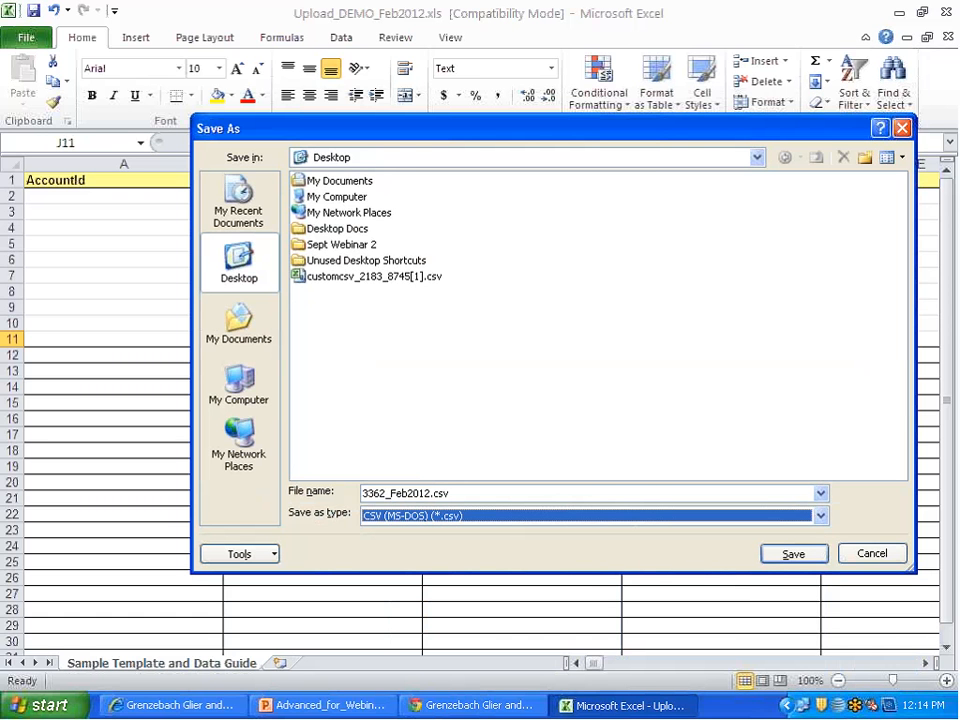
left_click(808, 555)
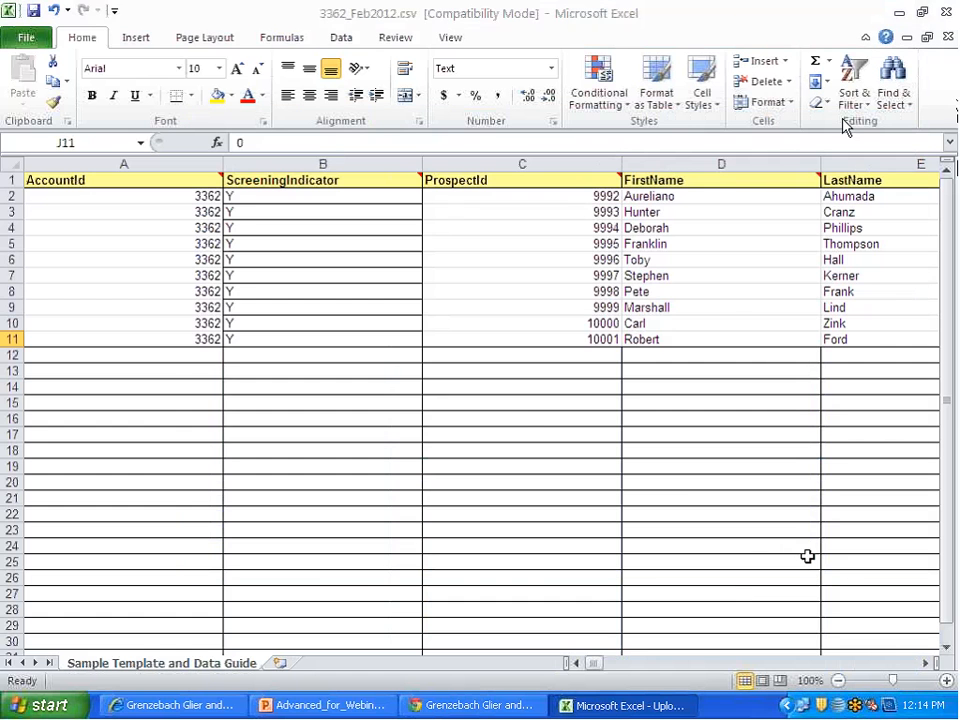
left_click(407, 429)
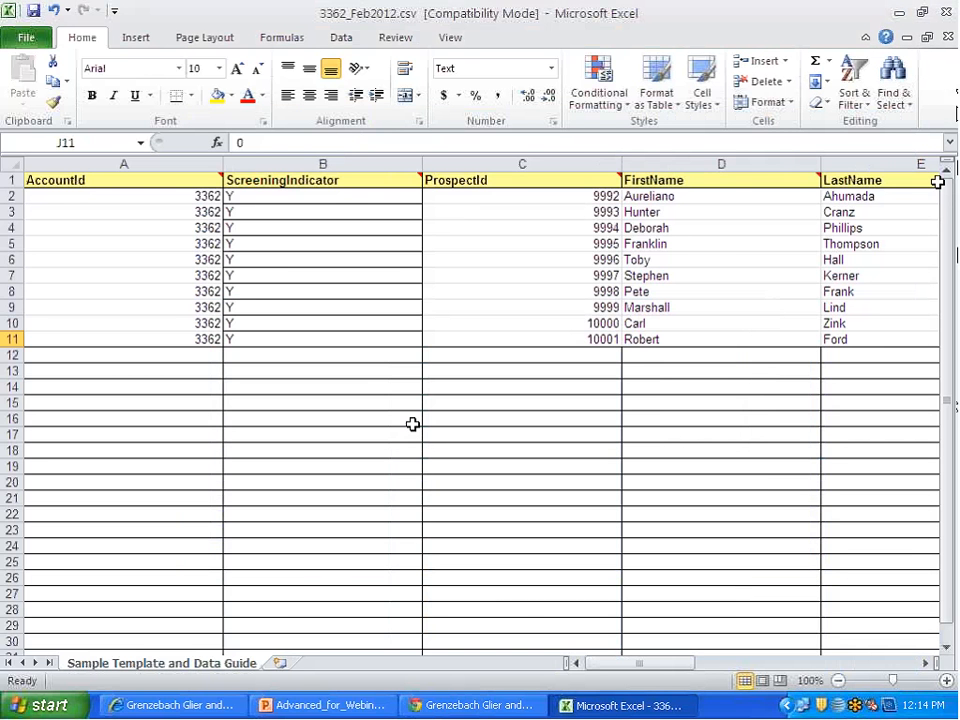
Step: Close 3362_Feb2012.csv, saving its changes over the existing Desktop file and keeping the CSV format
left_click(948, 36)
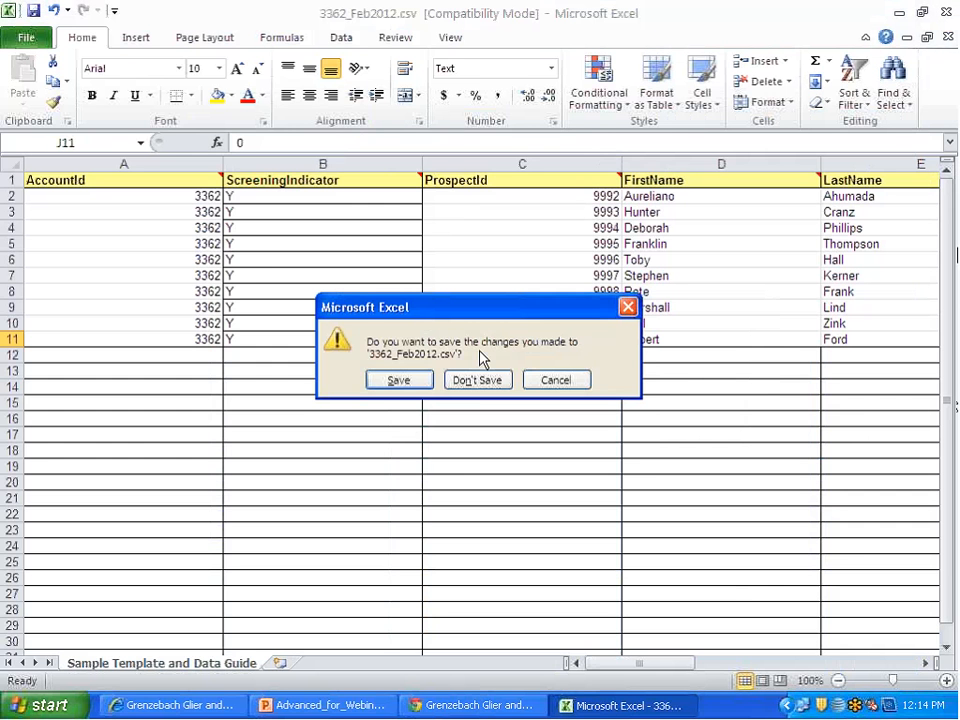
left_click(406, 383)
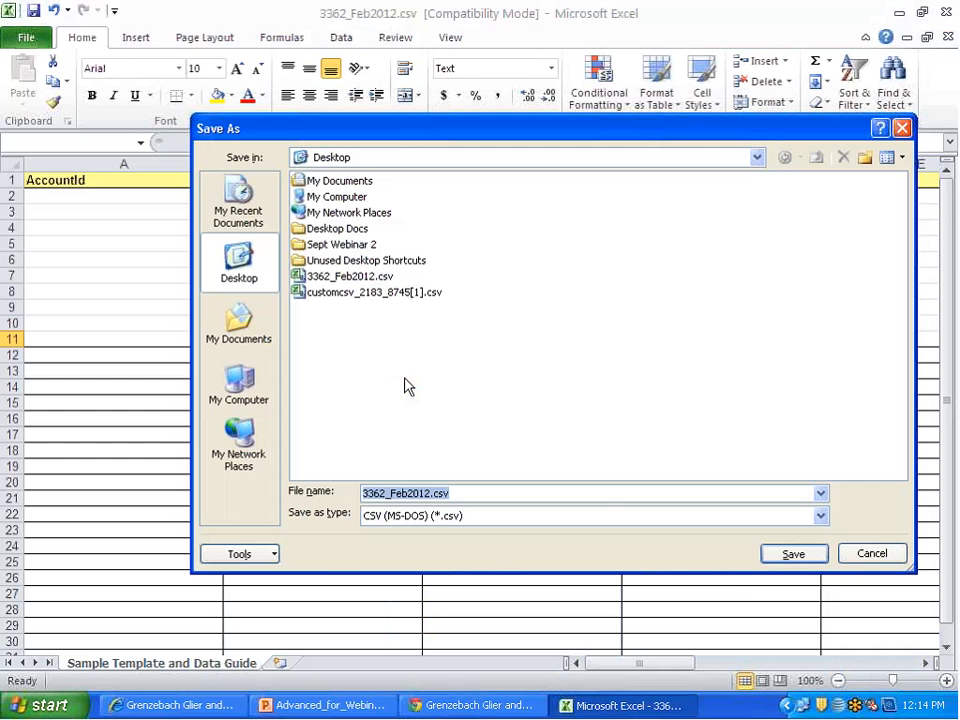
left_click(790, 556)
left_click(437, 403)
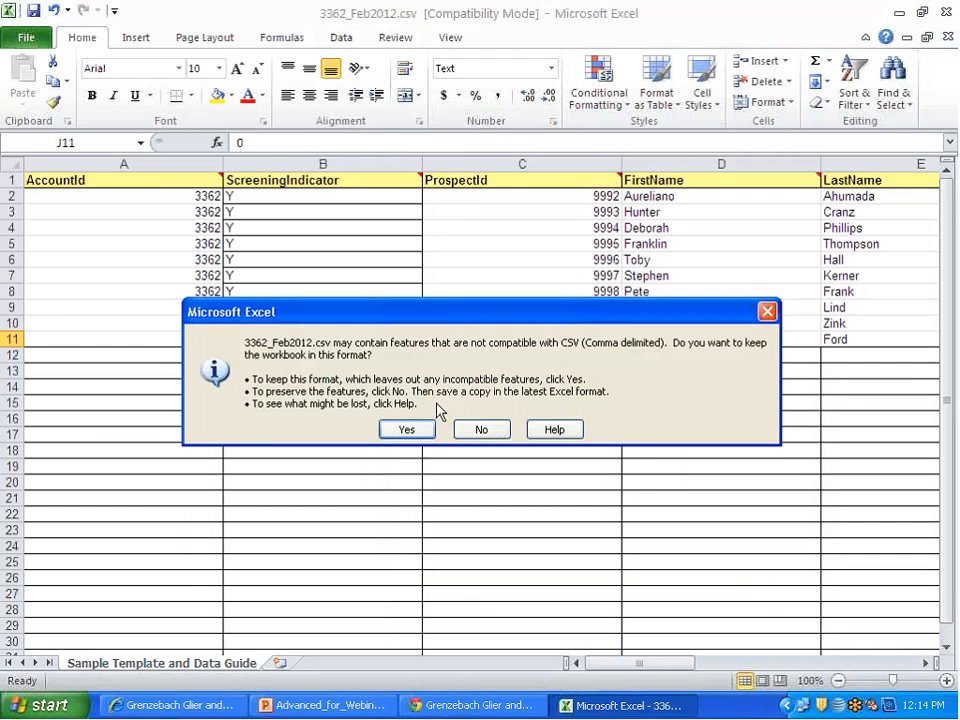
left_click(414, 430)
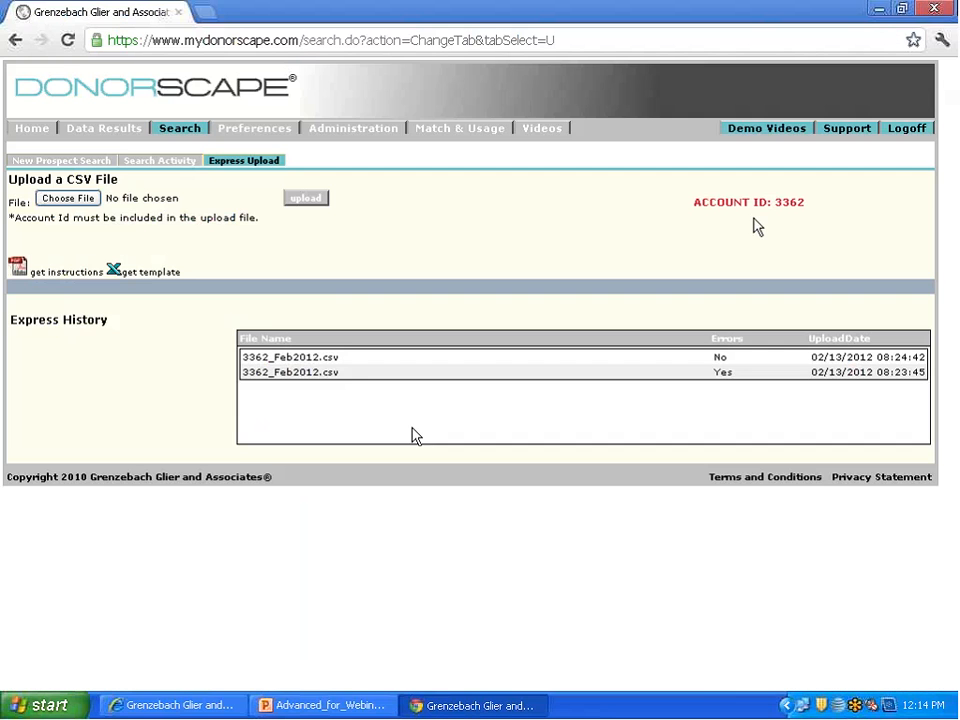
Step: Check the Desktop for the saved CSV, return to DonorScape in Chrome, and upload 3362_Feb2012.csv through Express Upload
left_click(880, 7)
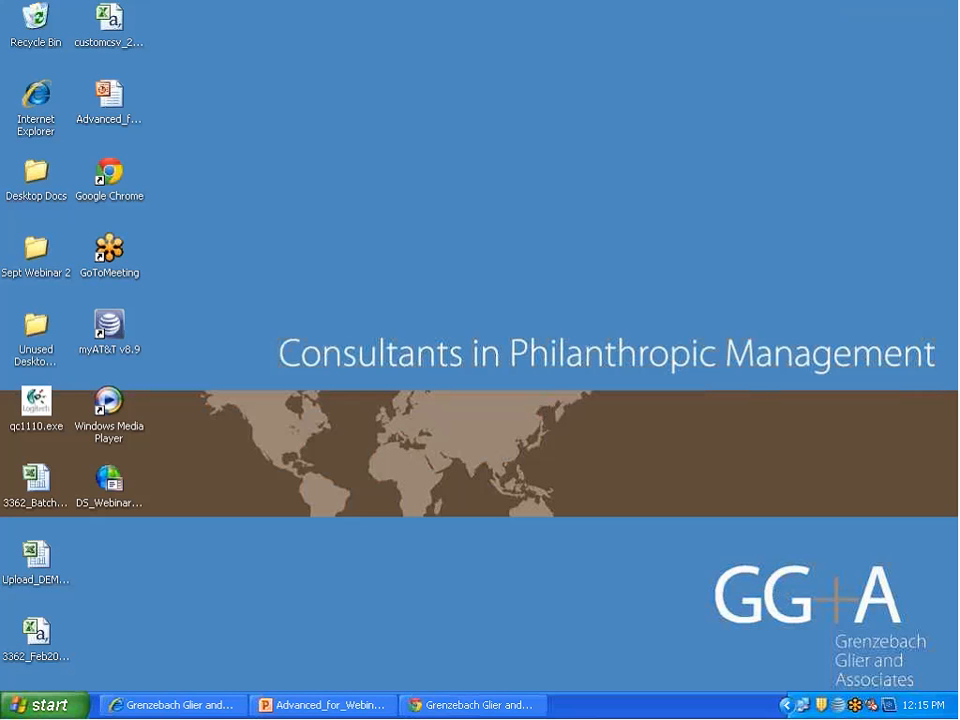
left_click(462, 705)
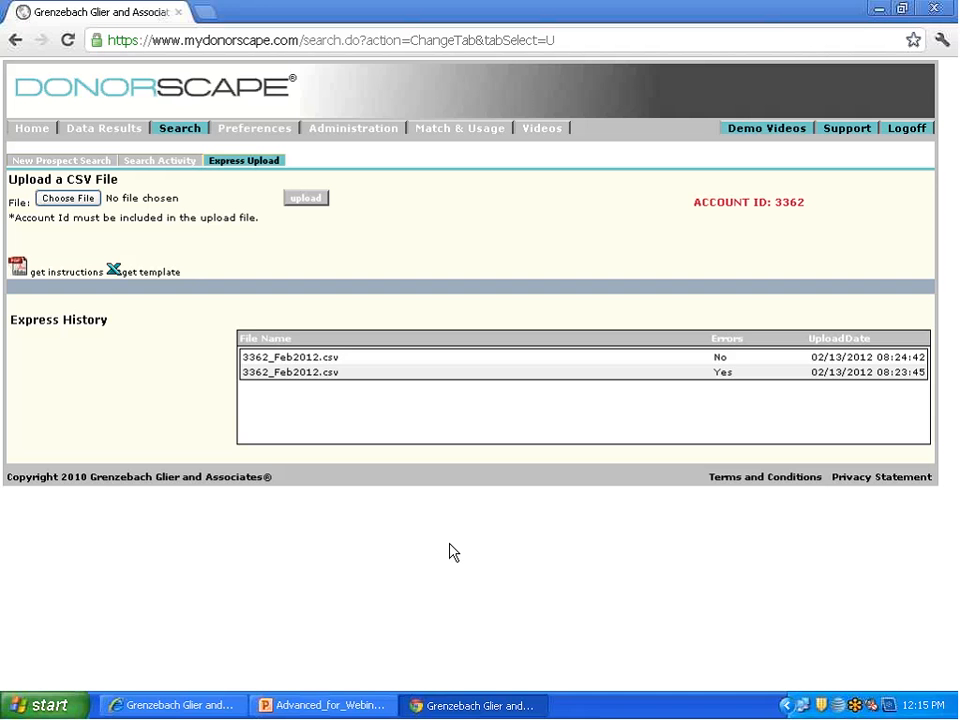
left_click(68, 198)
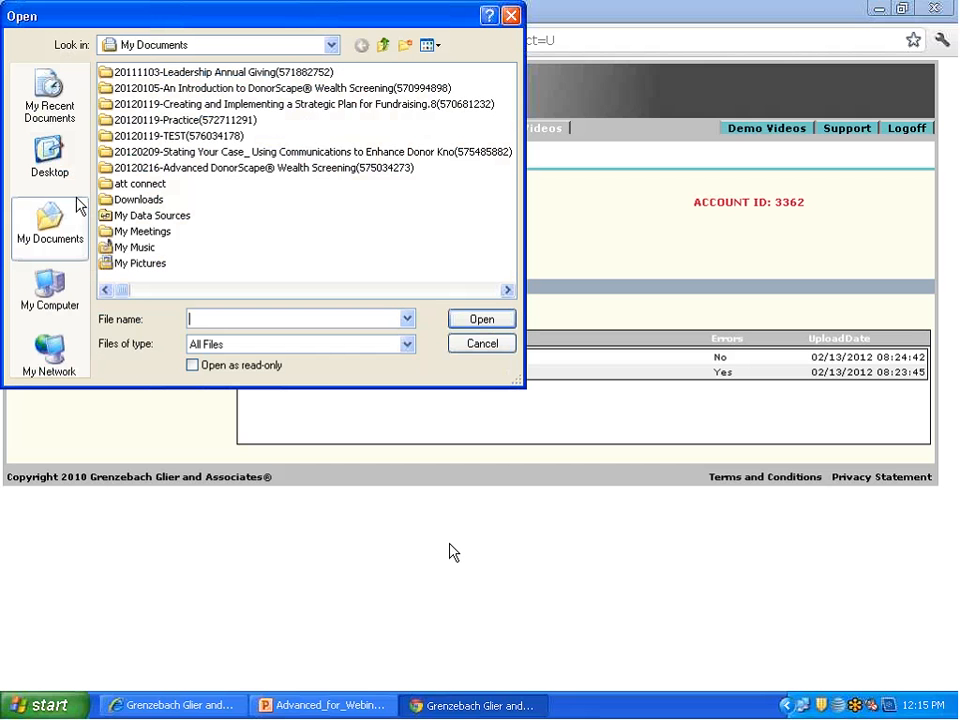
left_click(50, 165)
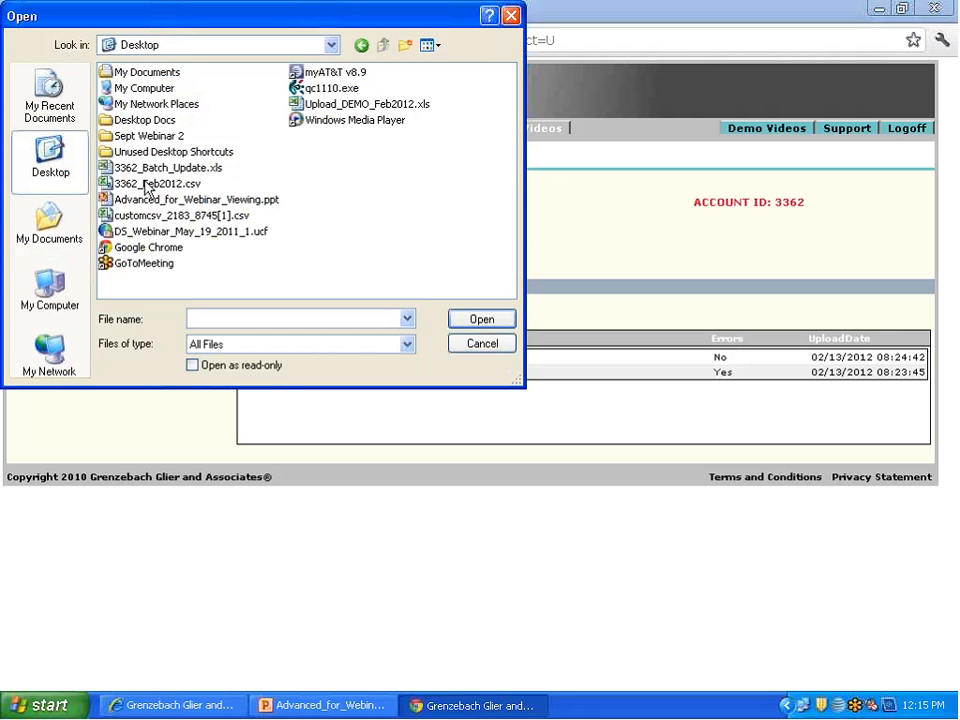
left_click(186, 184)
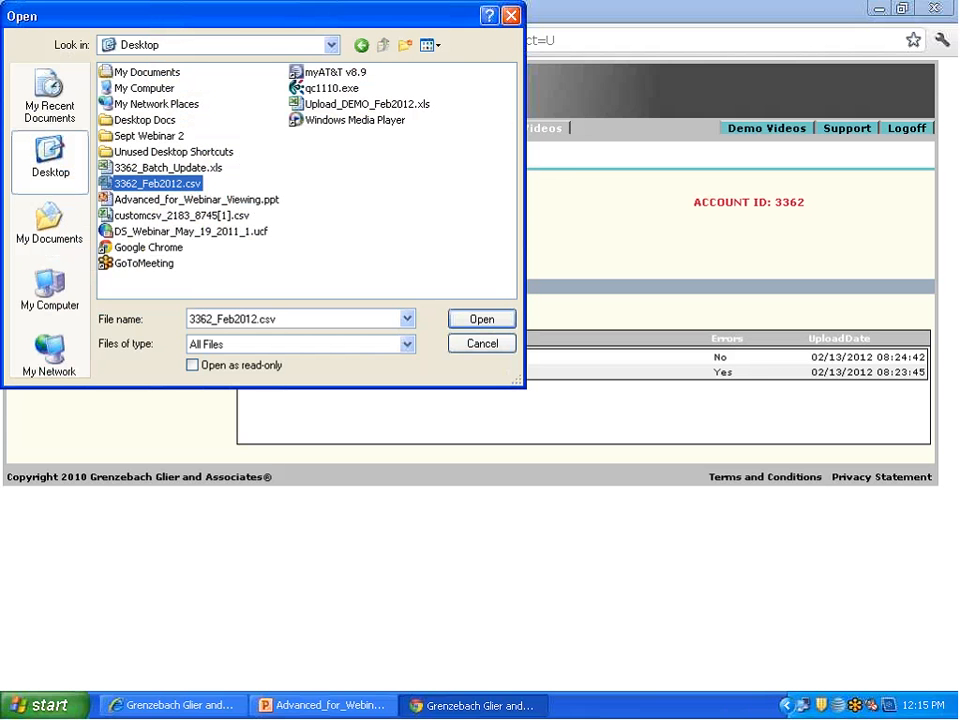
left_click(504, 324)
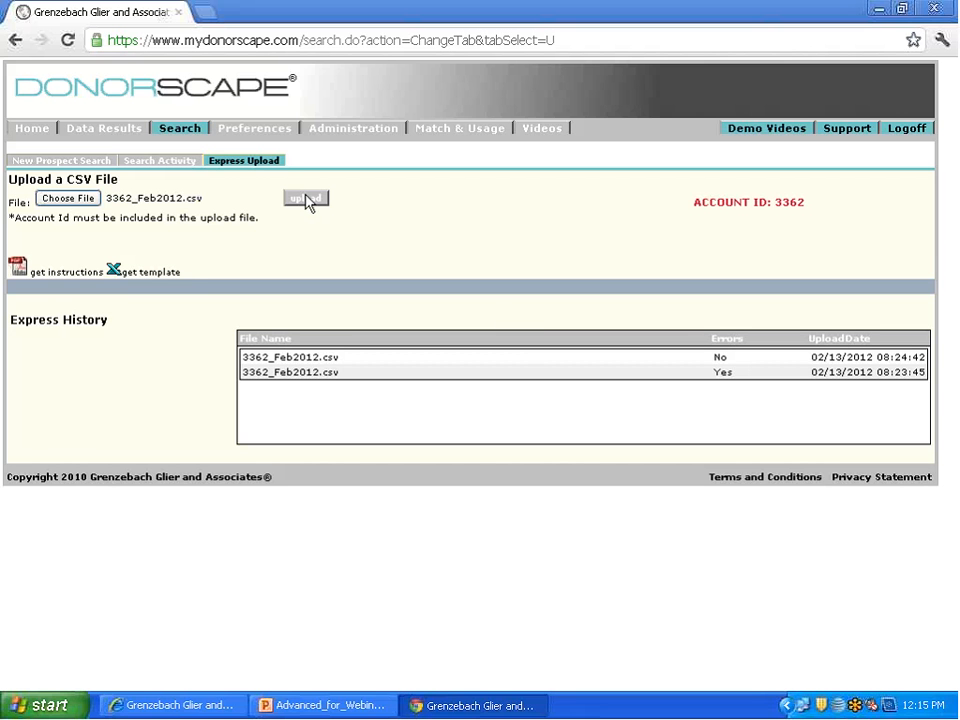
left_click(306, 198)
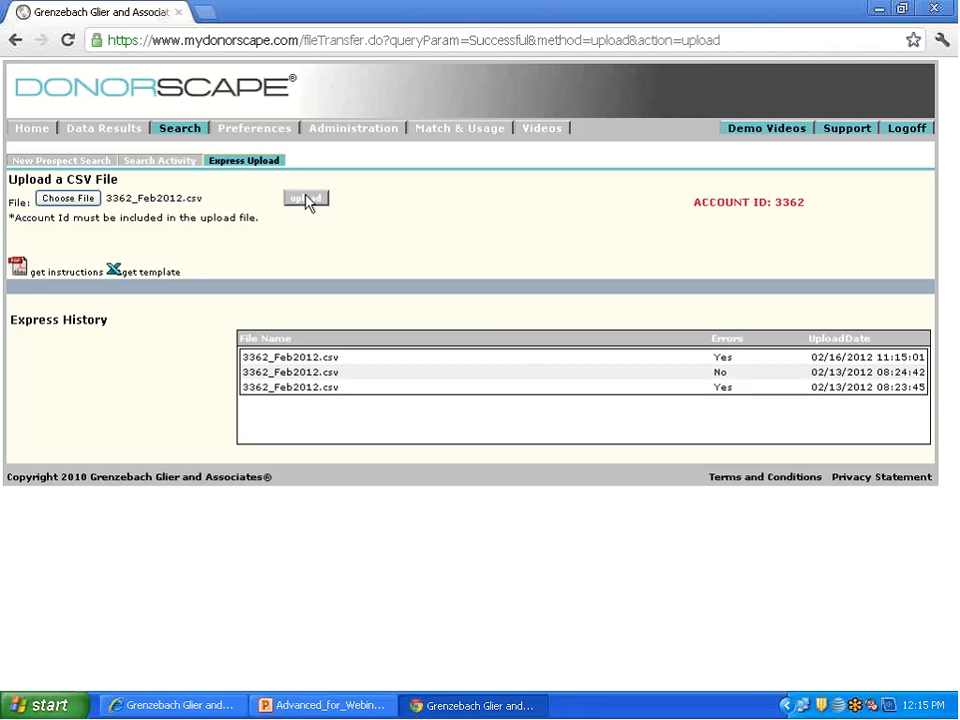
Step: View the error details of the newest upload in Express History and download the Express Upload template
left_click(724, 358)
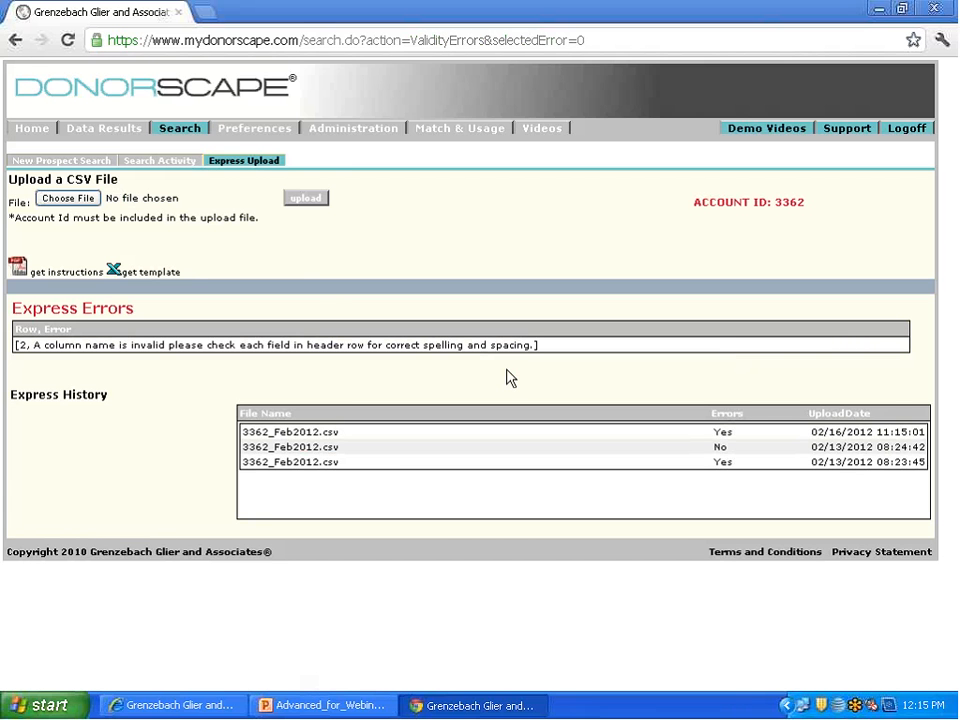
left_click(158, 273)
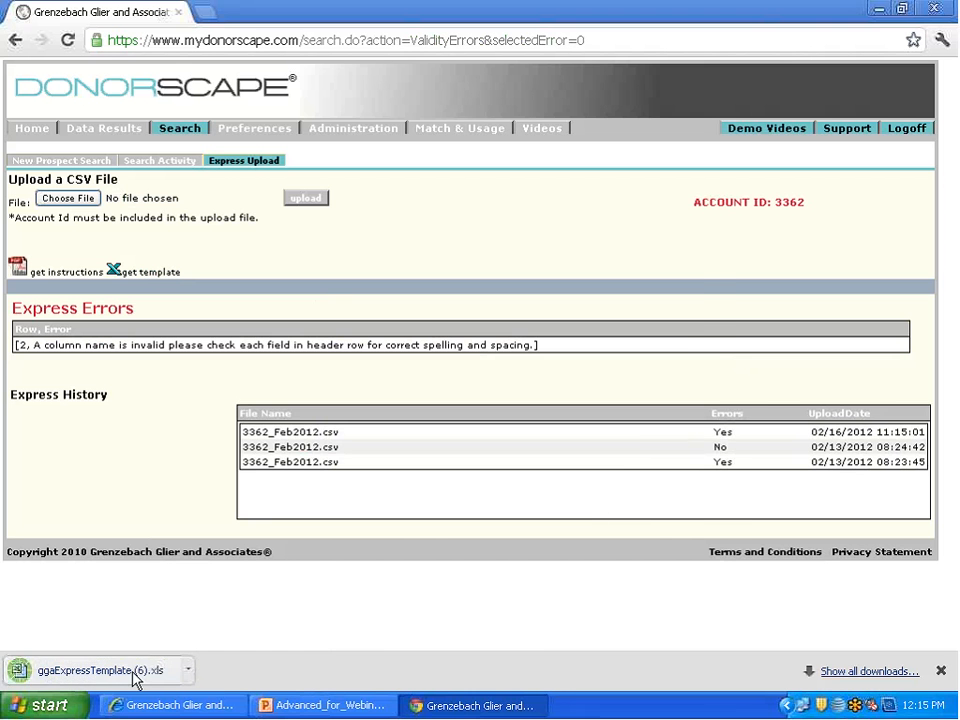
Step: Open the downloaded ggaExpressTemplate (6).xls and examine the valid column names across its header row, from AccountId past graduationDate
left_click(138, 678)
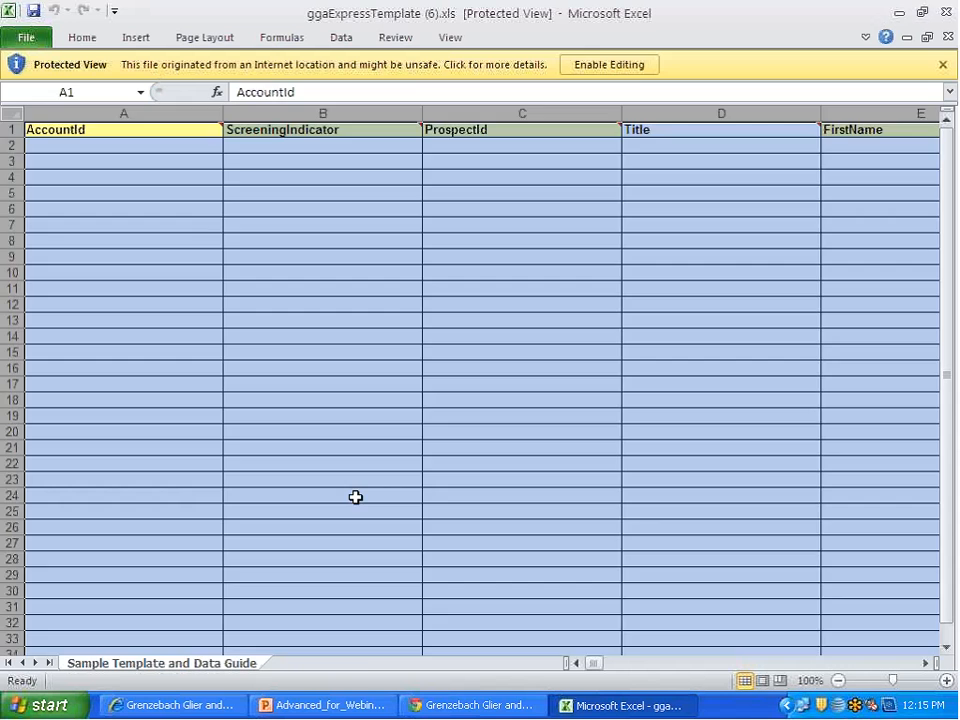
left_click(356, 497)
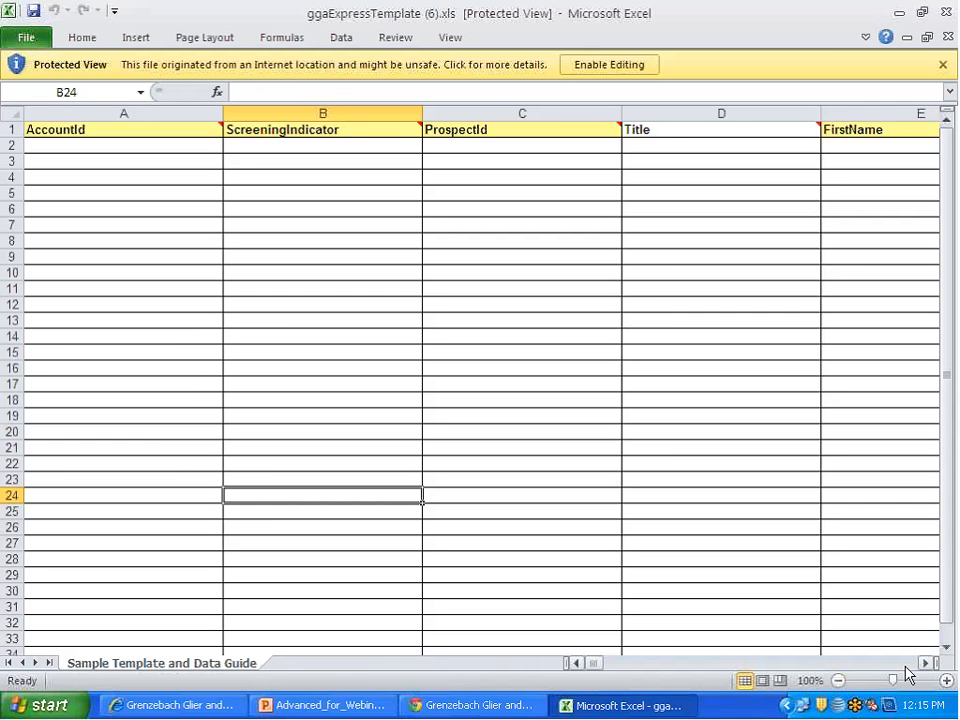
left_click(925, 664)
left_click(925, 665)
left_click(925, 665)
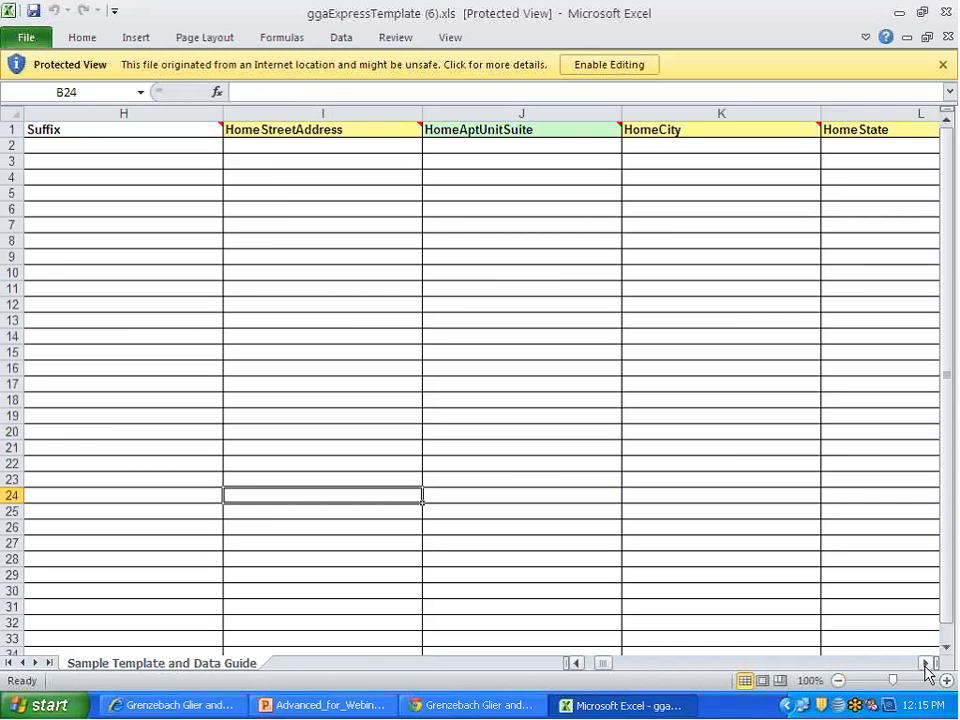
left_click(925, 664)
left_click(925, 665)
left_click(925, 665)
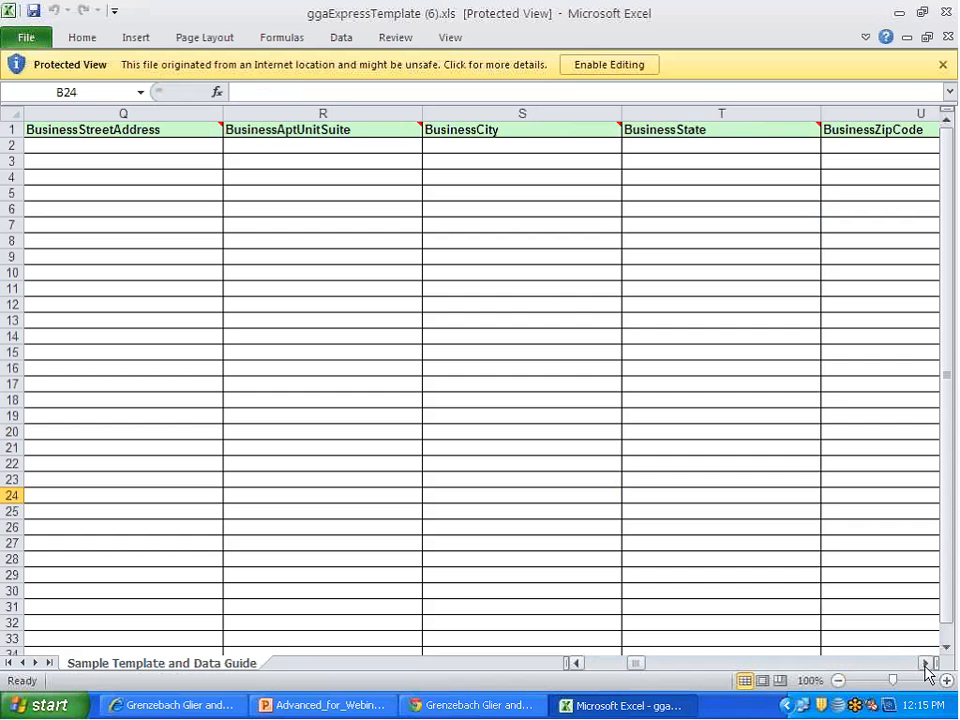
left_click(925, 665)
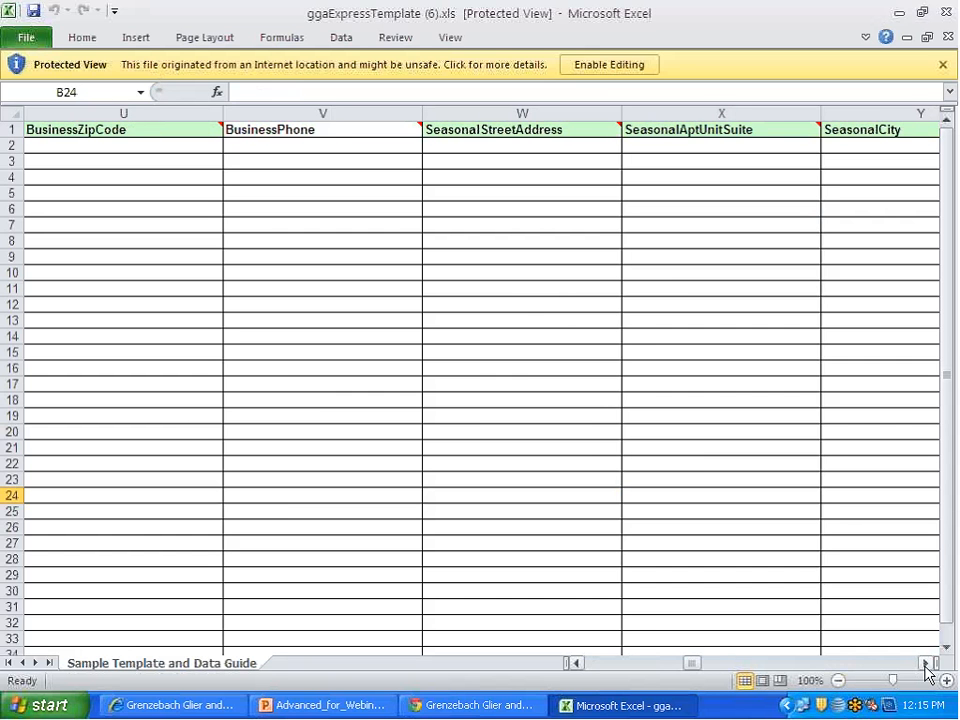
left_click(925, 665)
left_click(925, 665)
left_click(925, 665)
left_click(925, 665)
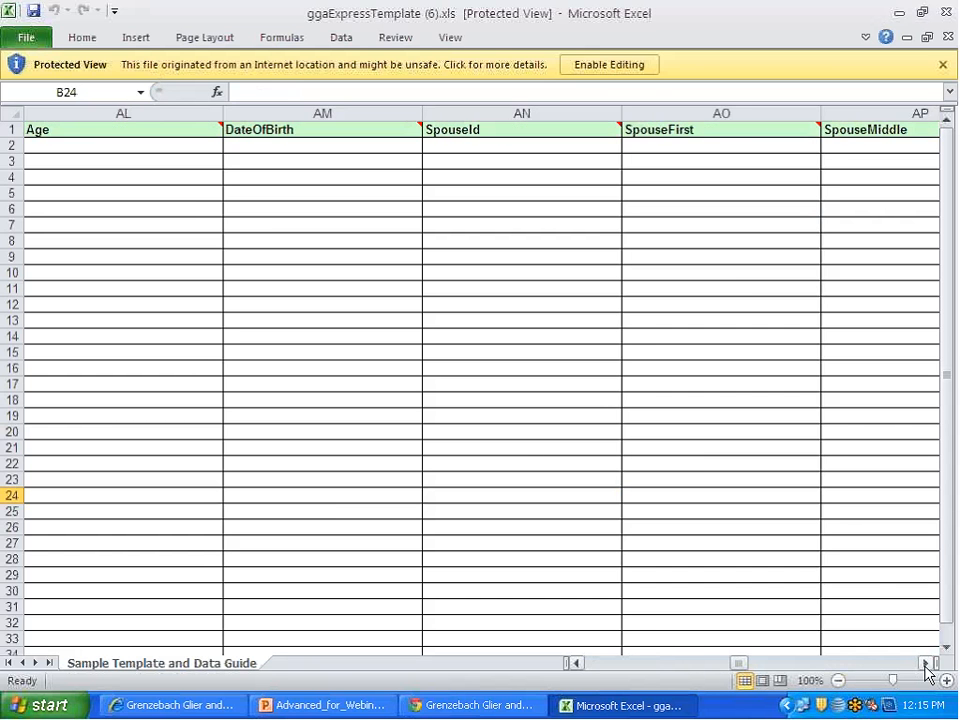
left_click(925, 665)
left_click(925, 665)
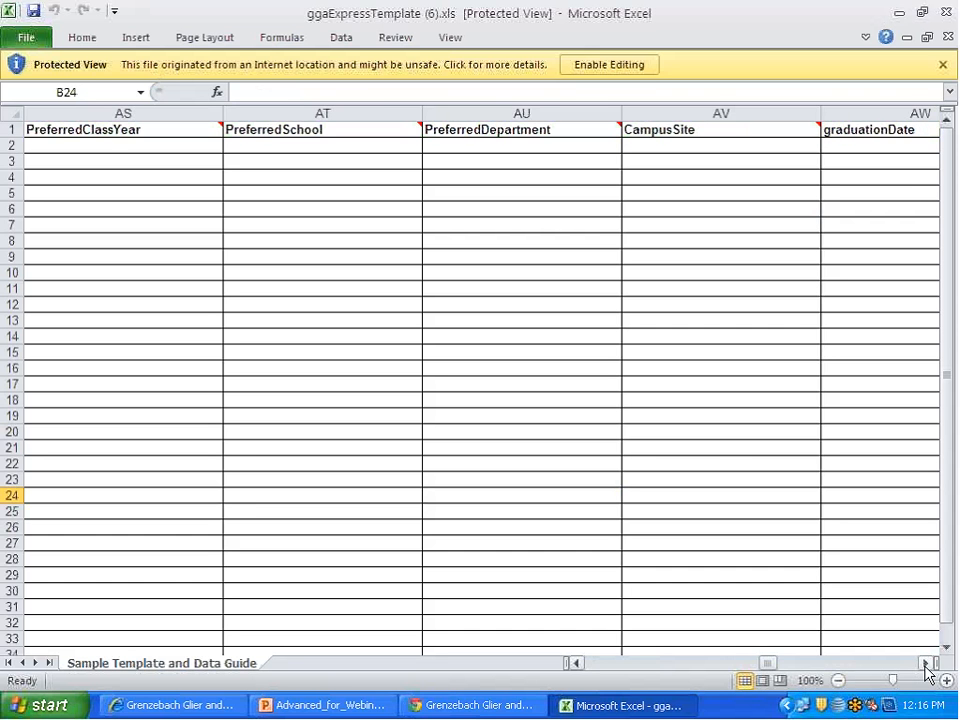
left_click(925, 665)
left_click(925, 665)
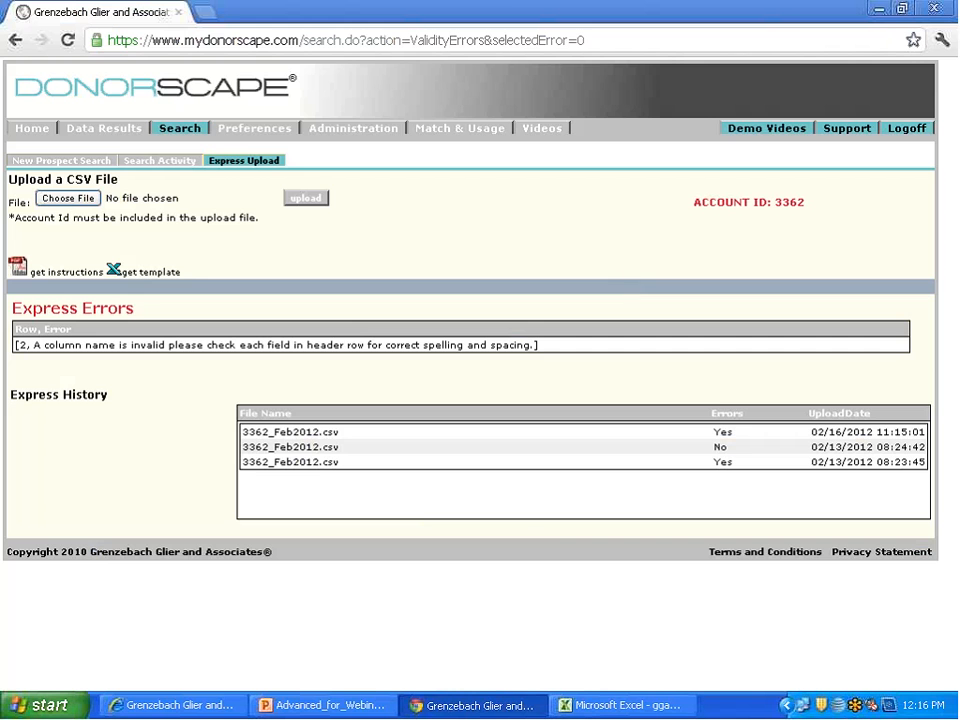
Step: Open 3362_Feb2012.csv from the Desktop and copy its full data block, A1:K11, including the header row
left_click(880, 8)
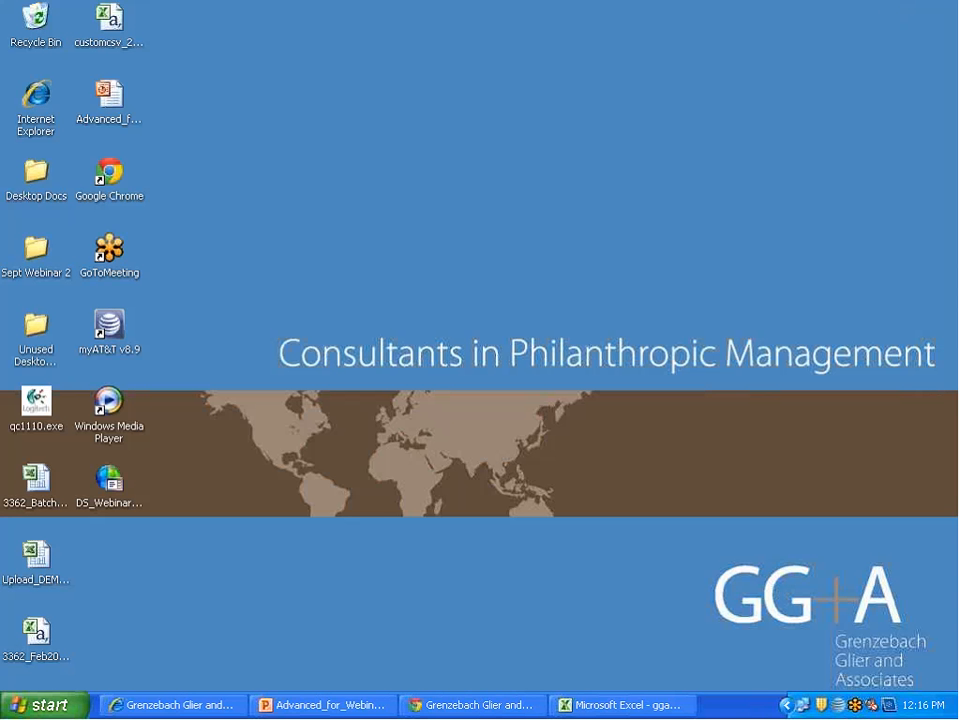
double_click(40, 630)
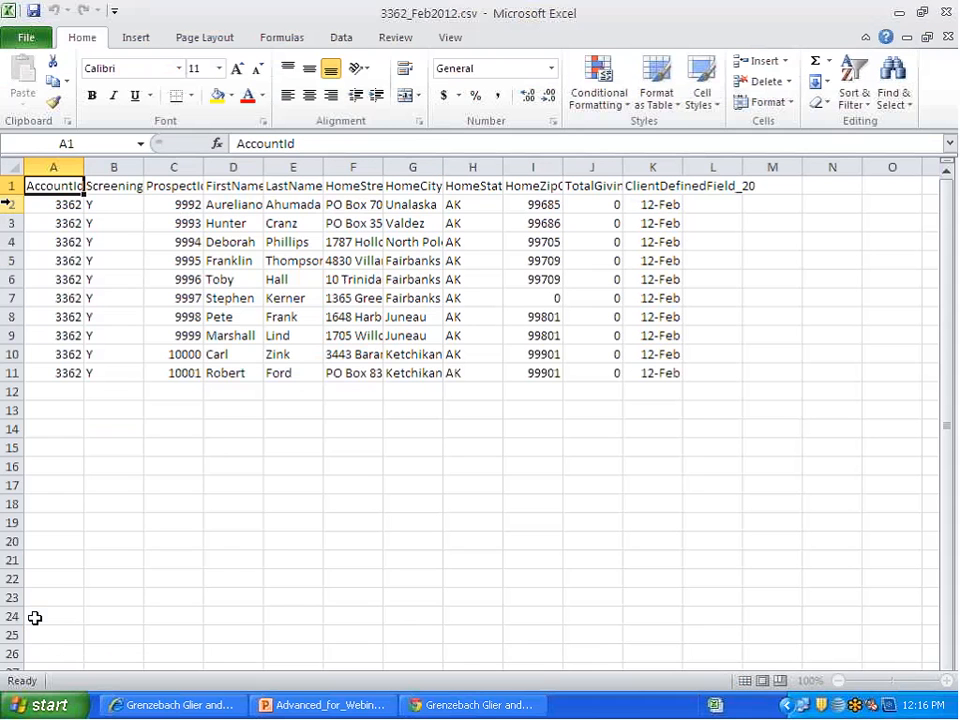
left_click_drag(45, 186, 632, 364)
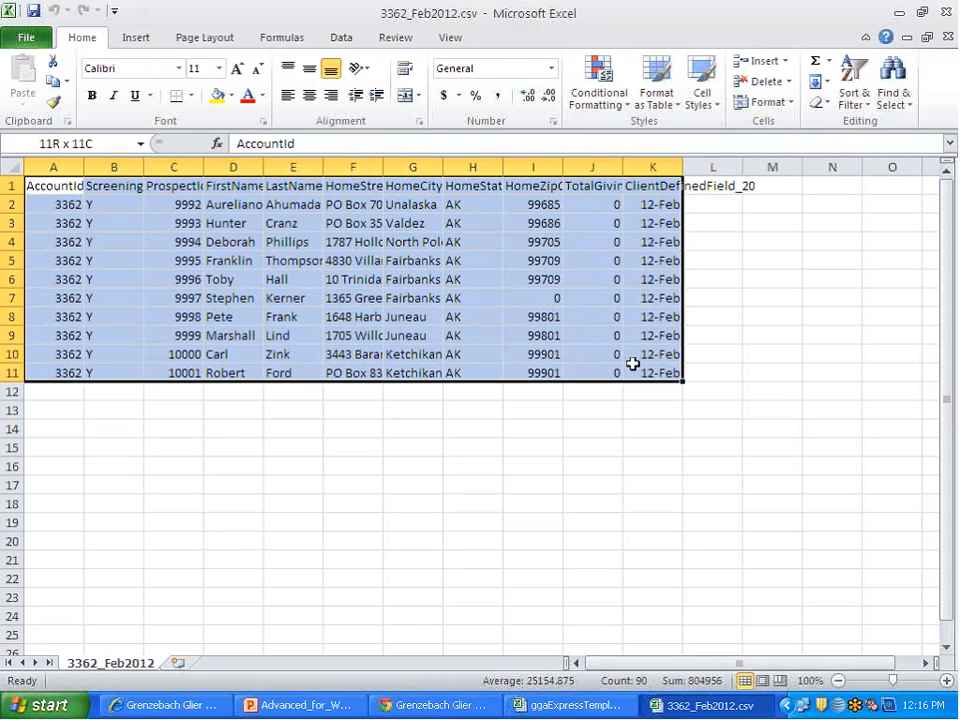
key("ctrl+c")
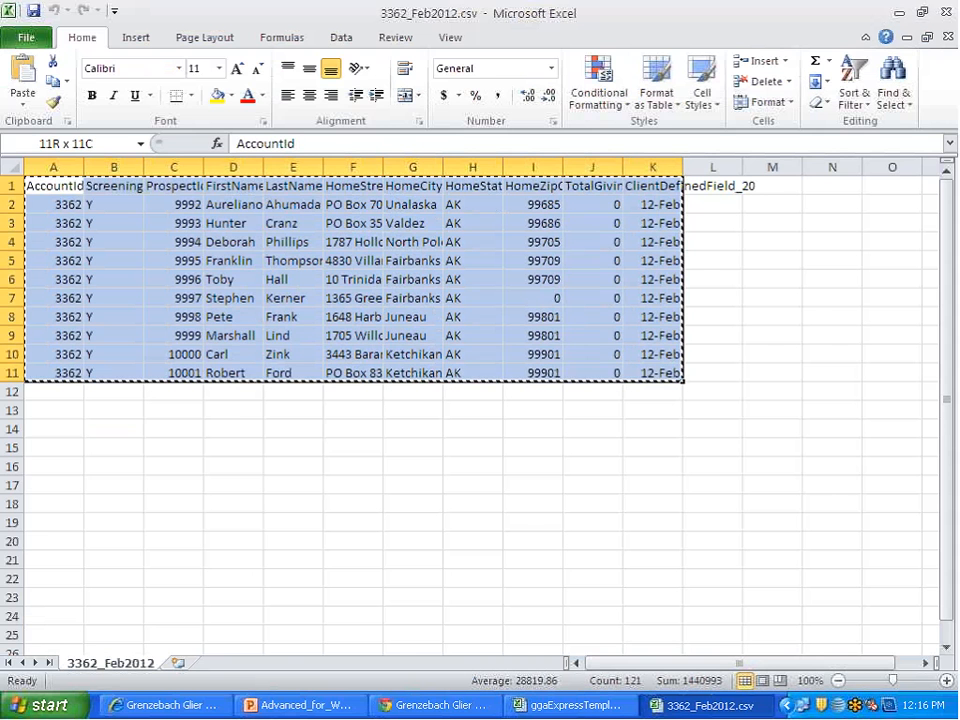
left_click(26, 37)
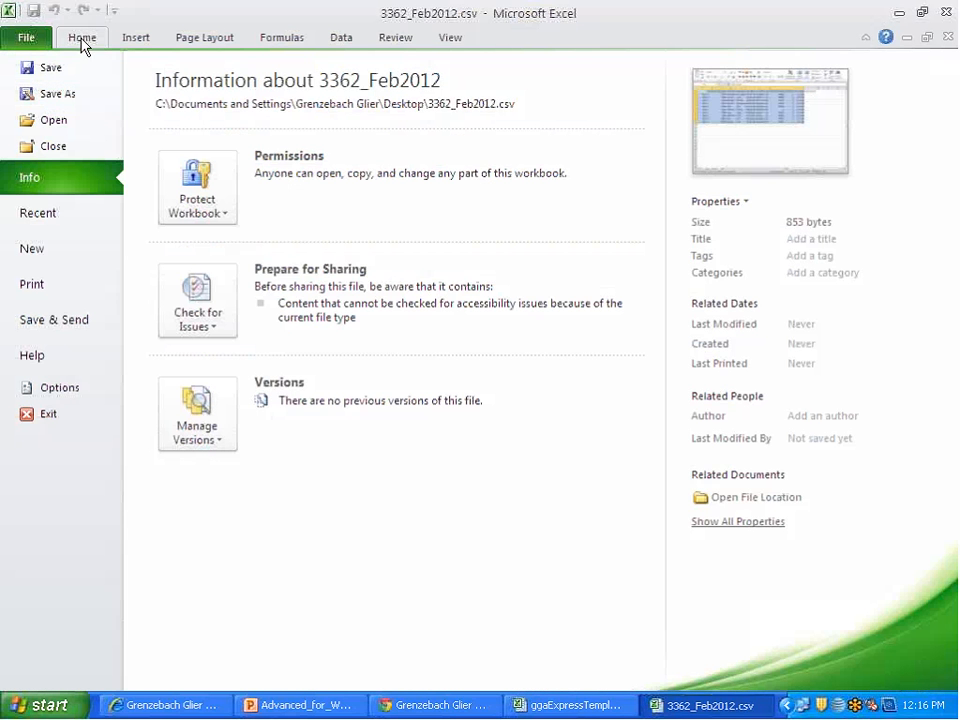
left_click(55, 120)
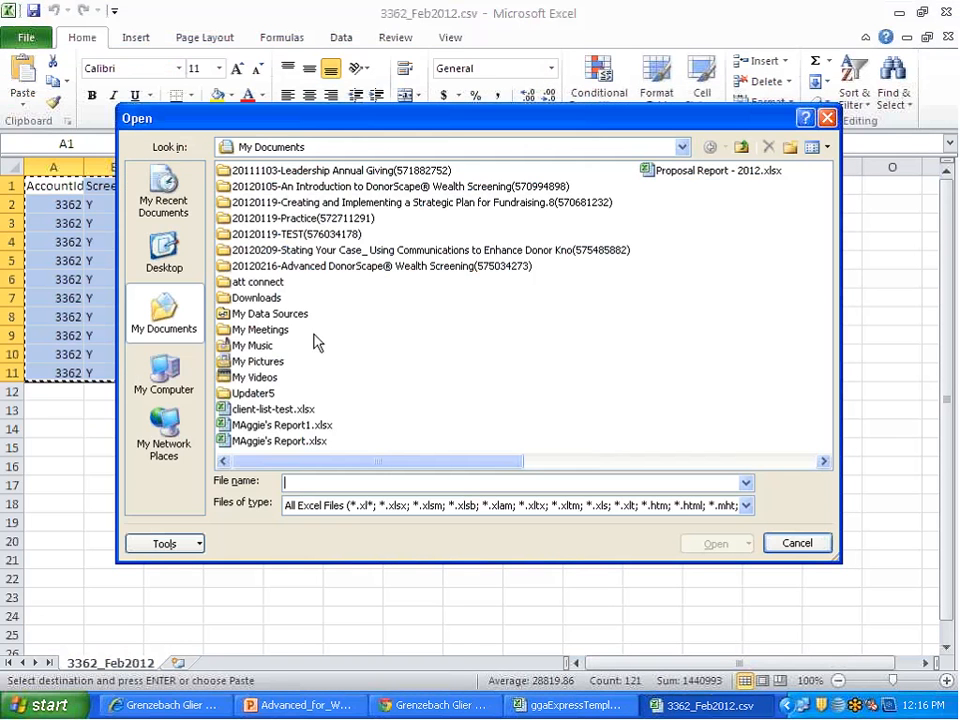
key("Escape")
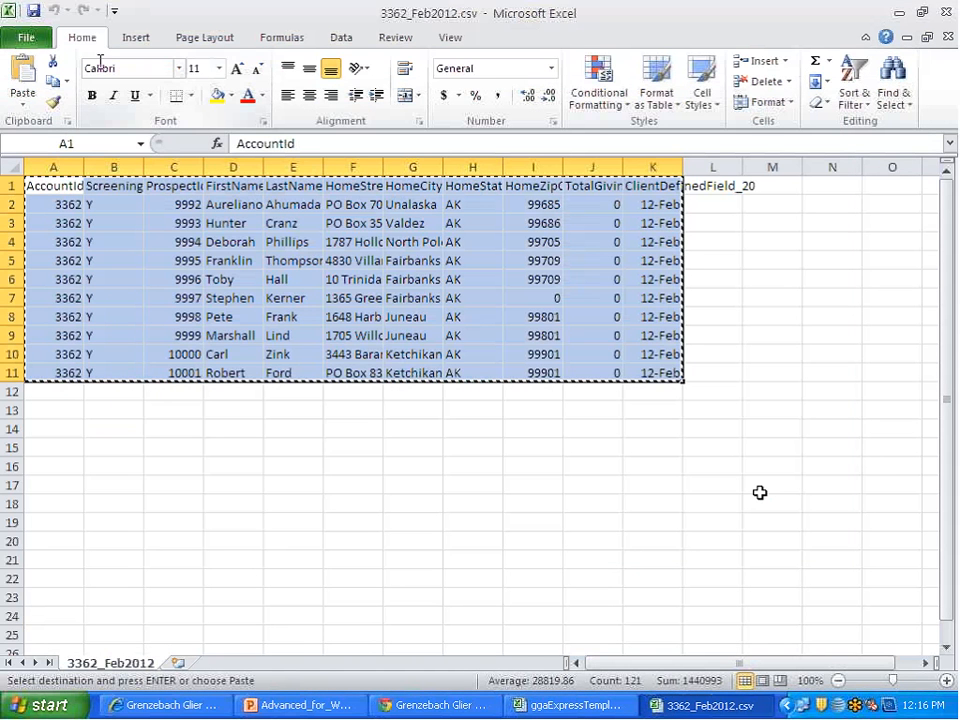
left_click(6, 12)
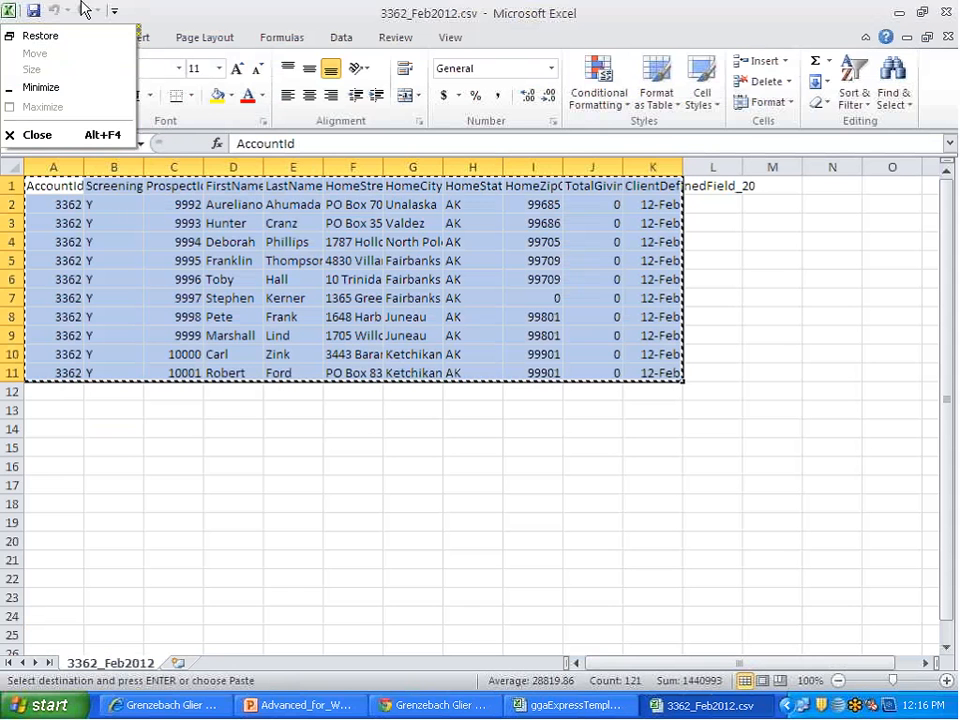
left_click(313, 6)
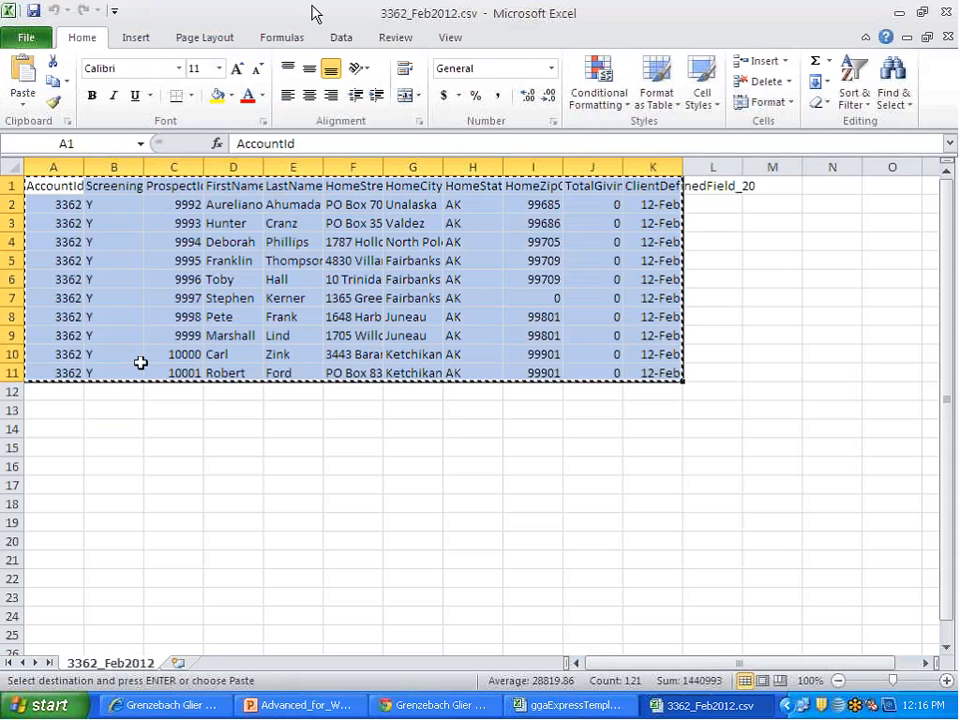
Step: Start a new Excel session with a blank workbook and paste the copied prospect data at A1
left_click(42, 705)
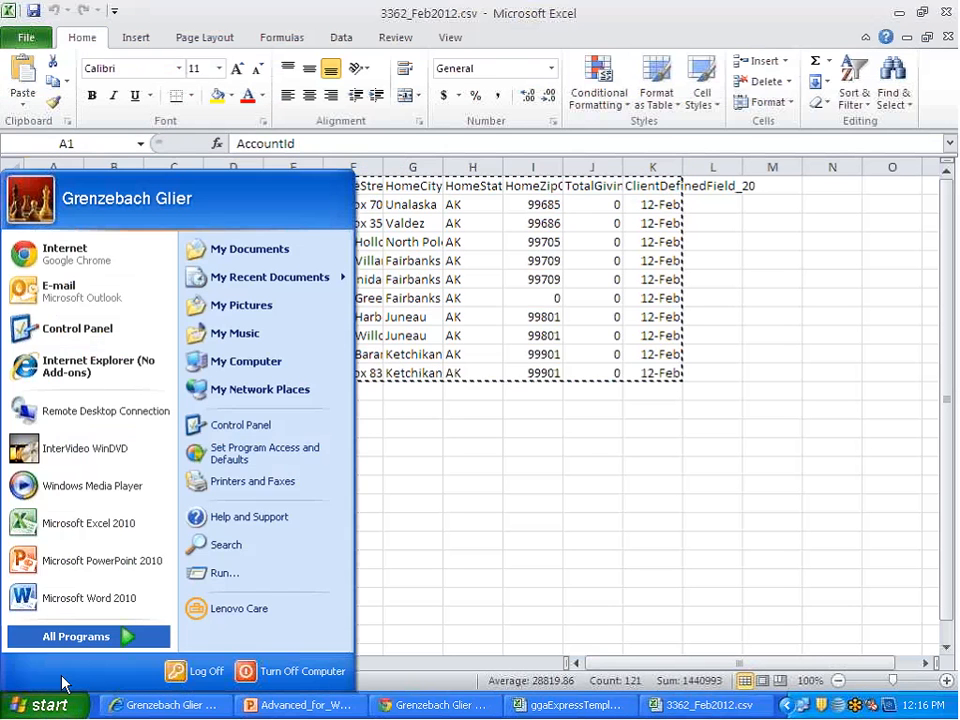
left_click(93, 533)
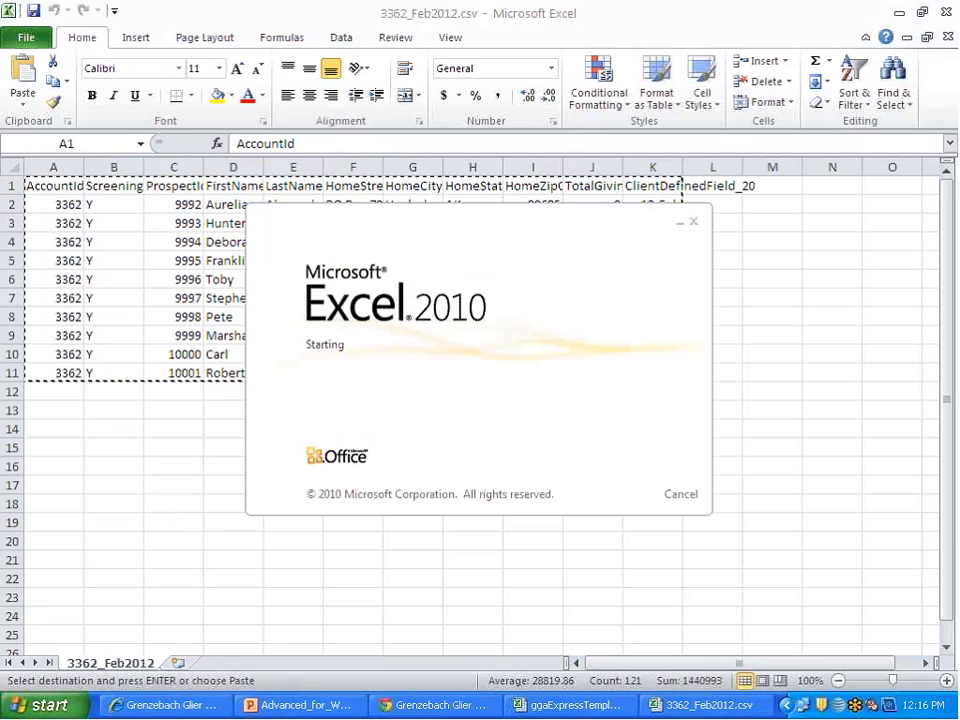
key("ctrl+v")
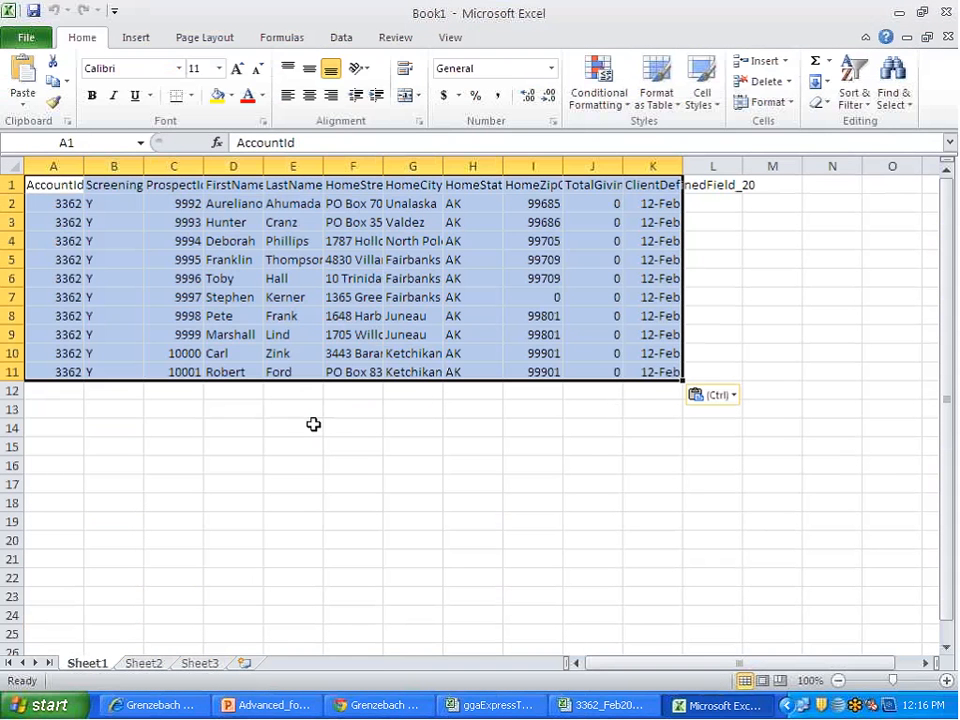
Step: Start saving the new workbook as a copy, with CSV (MS-DOS) as the file type and the Desktop as the location
left_click(25, 40)
left_click(52, 101)
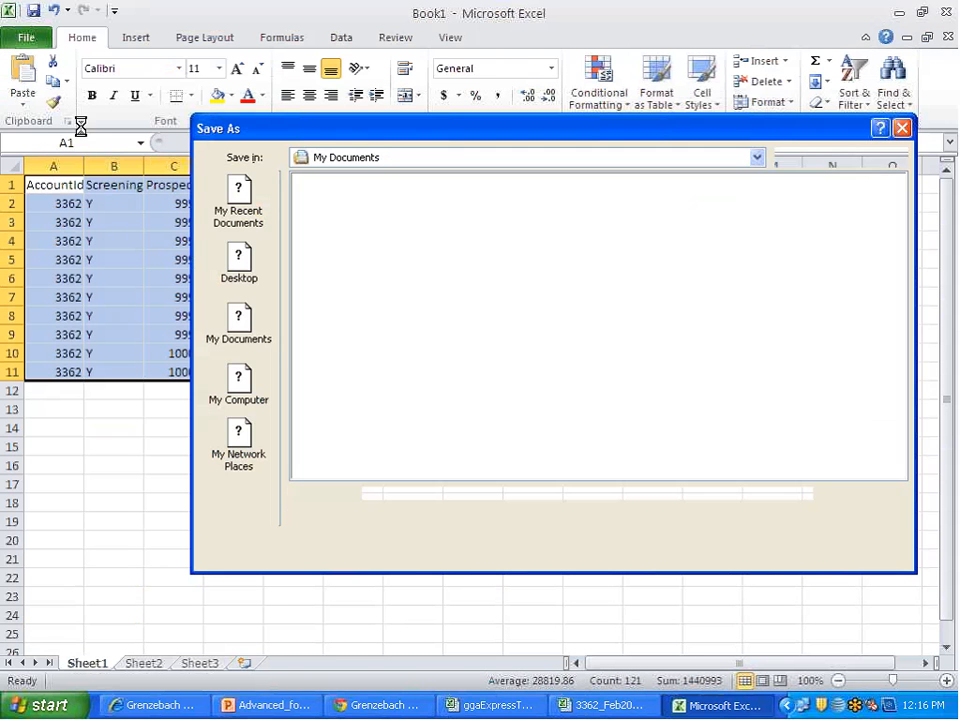
left_click(446, 518)
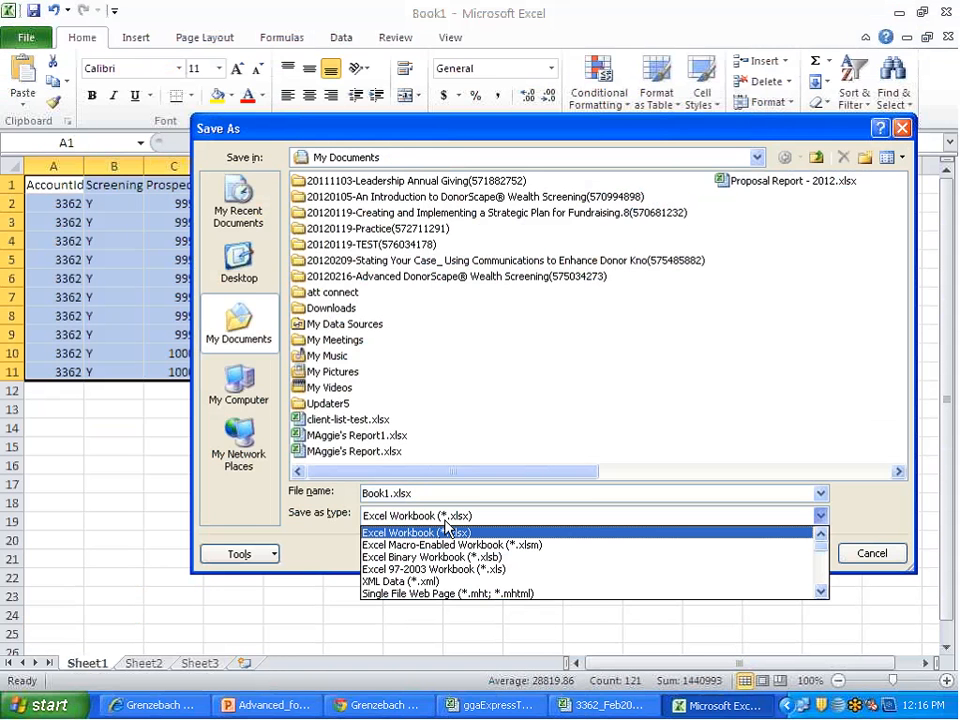
scroll(465, 548, "down", 3)
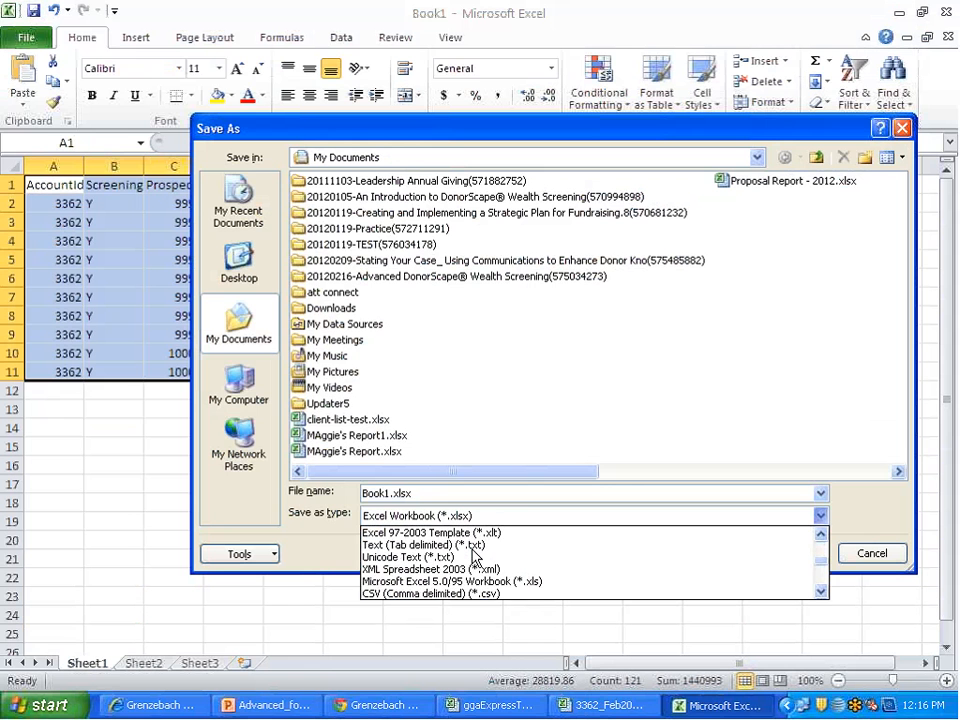
scroll(474, 556, "down", 2)
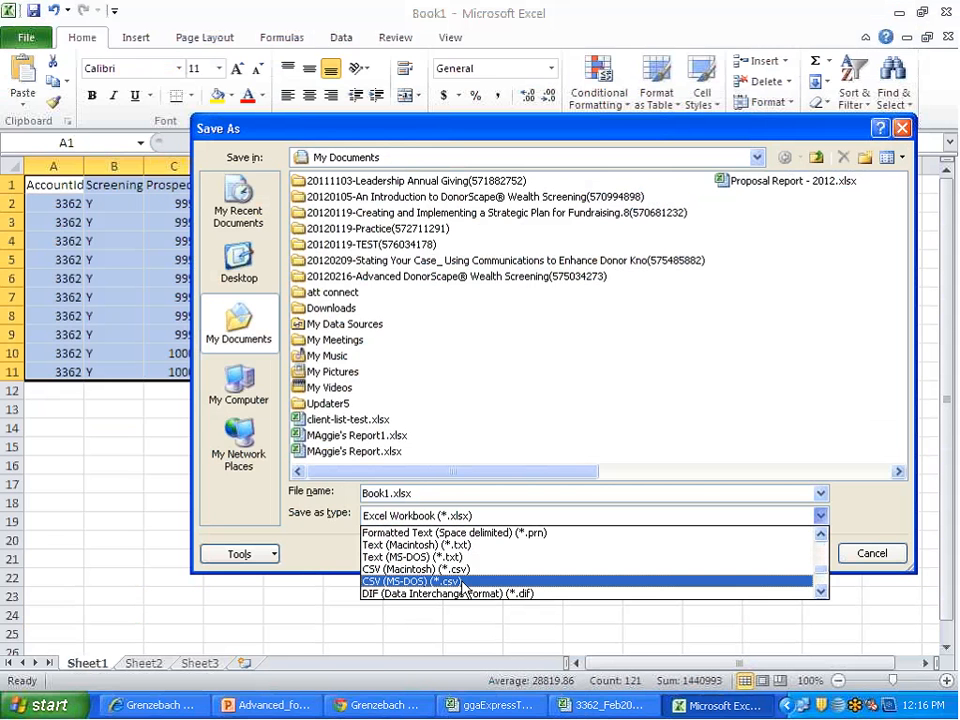
left_click(462, 581)
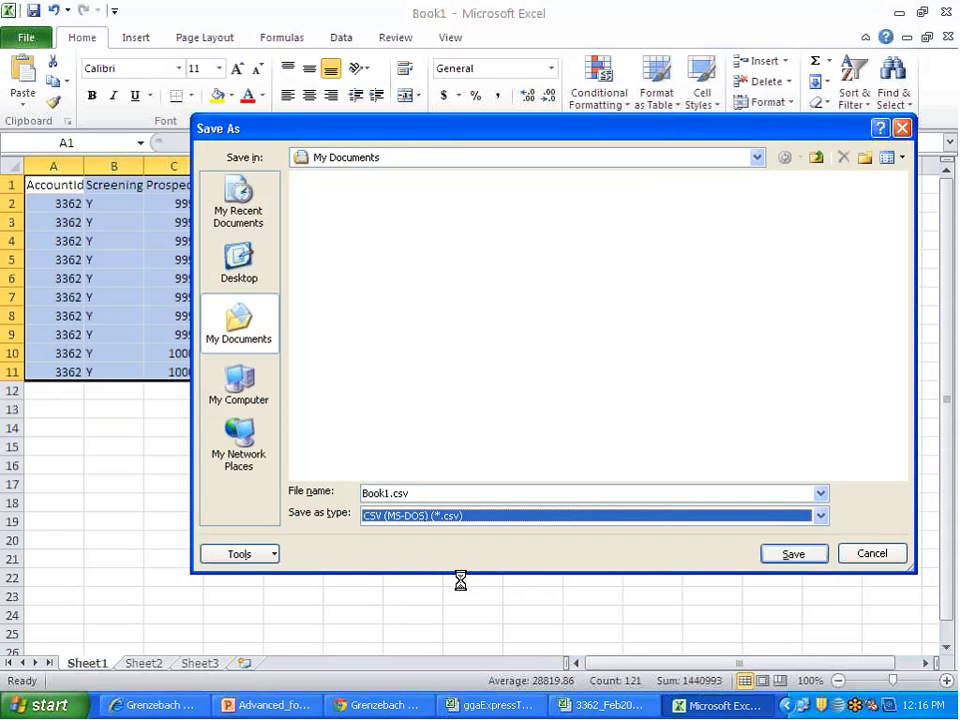
left_click(238, 264)
Step: Name the file 3362_feb2012b.csv and save it, accepting active-sheet-only saving and keeping the CSV format
left_click(391, 494)
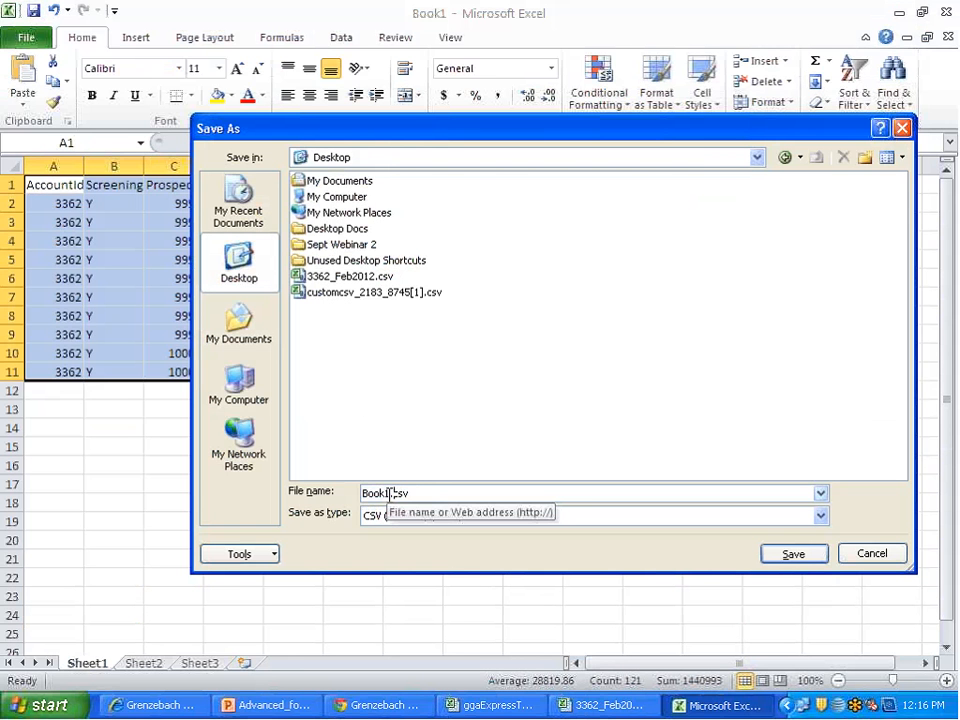
left_click_drag(391, 494, 349, 494)
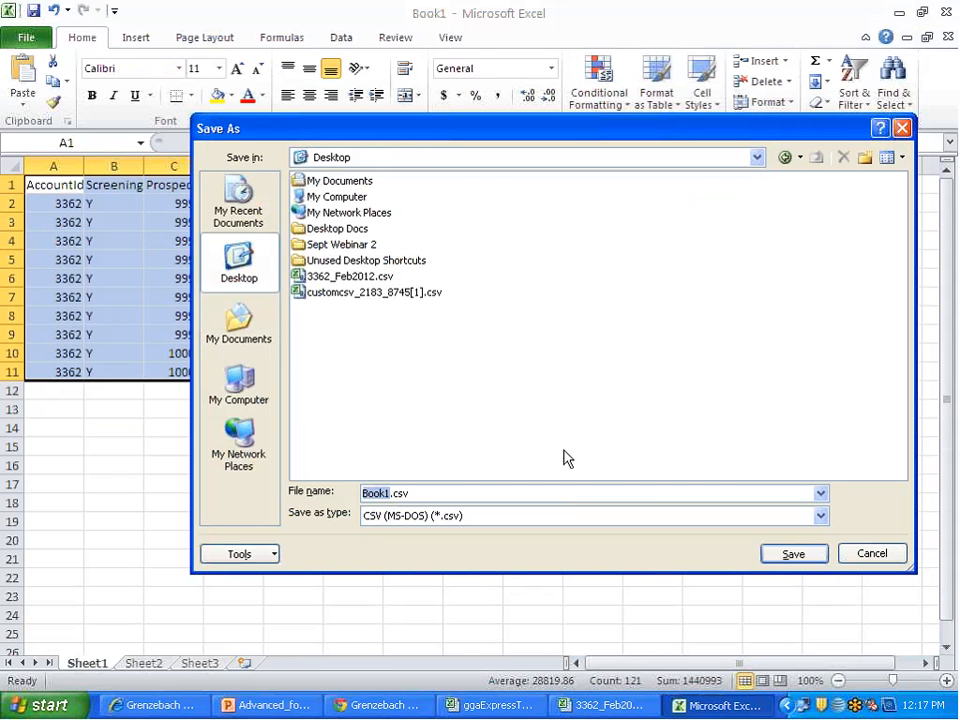
type("Fe")
key("BackSpace")
key("BackSpace")
type("3362_feb2012")
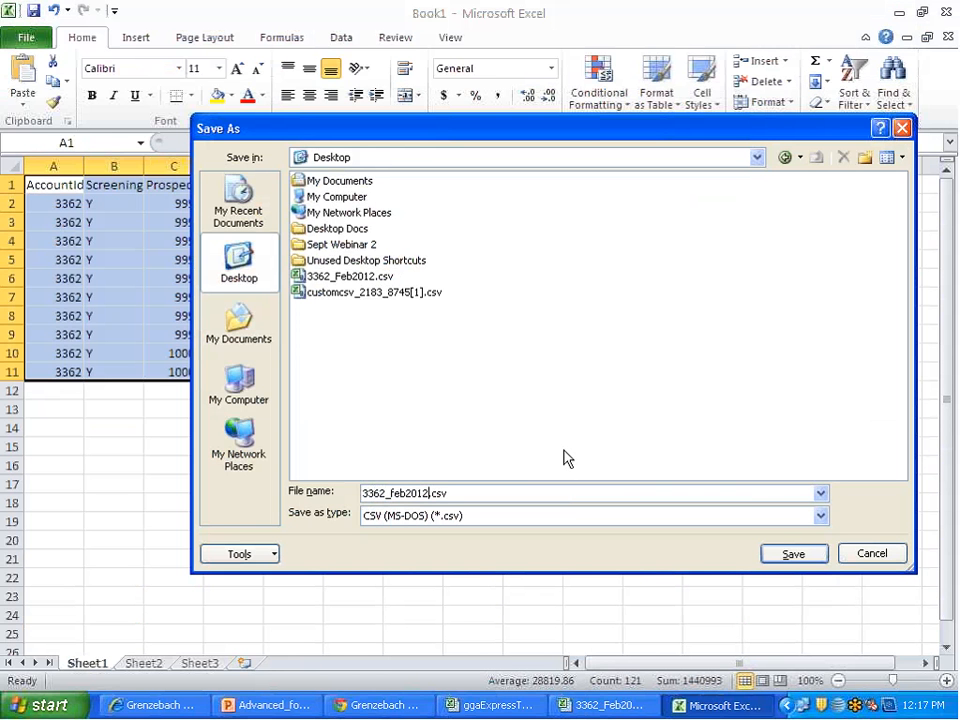
type("b")
left_click(796, 554)
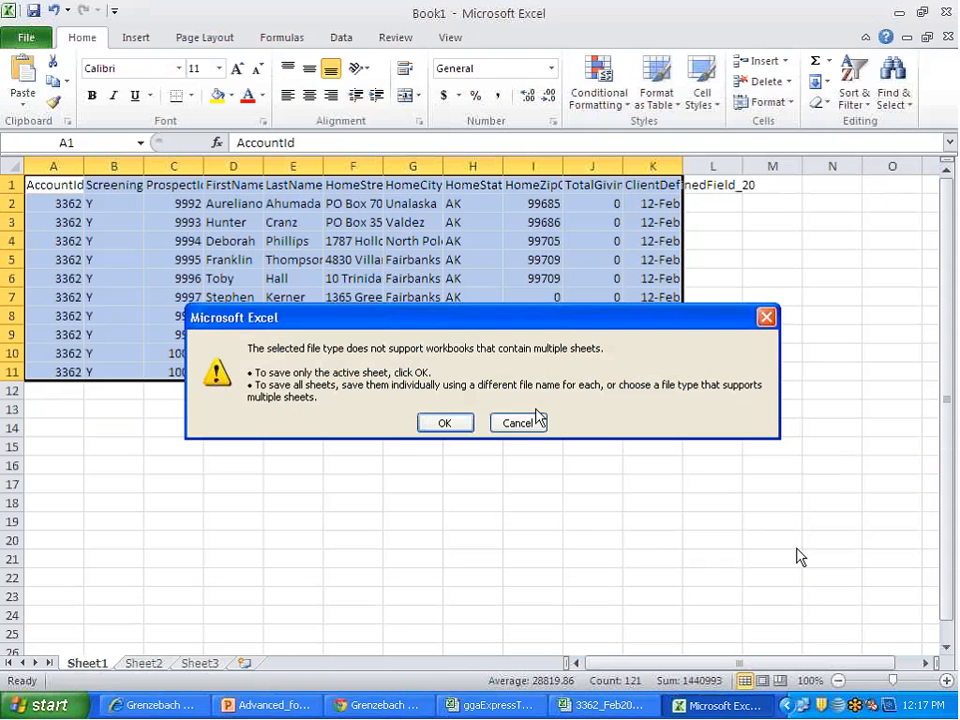
left_click(440, 420)
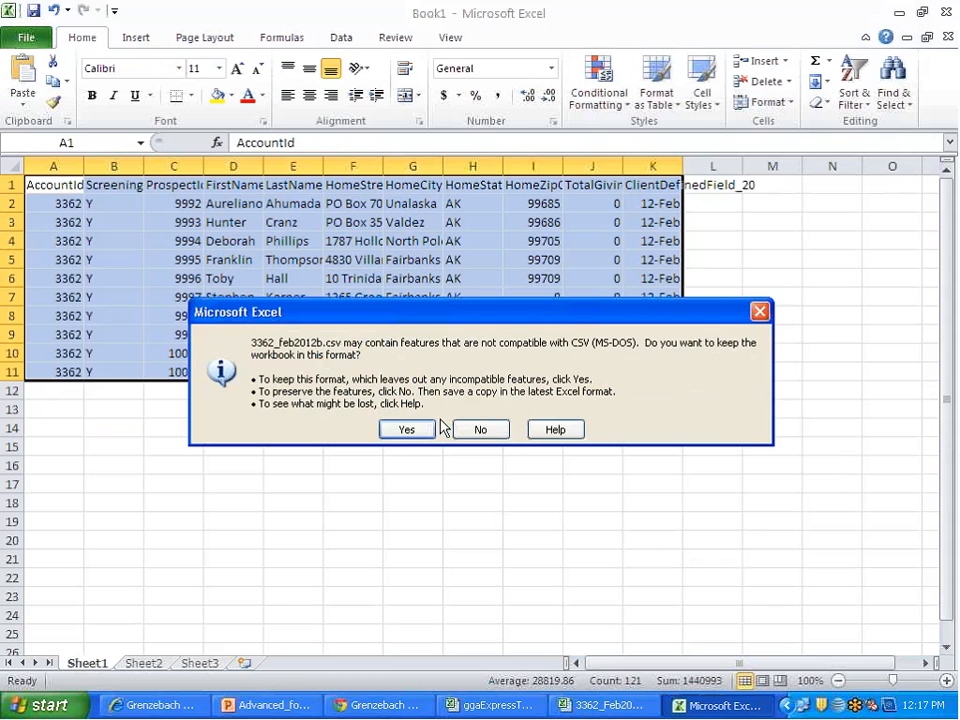
left_click(420, 427)
Step: Close 3362_feb2012b.csv, saving its changes over the existing Desktop file and keeping the CSV format
left_click(946, 13)
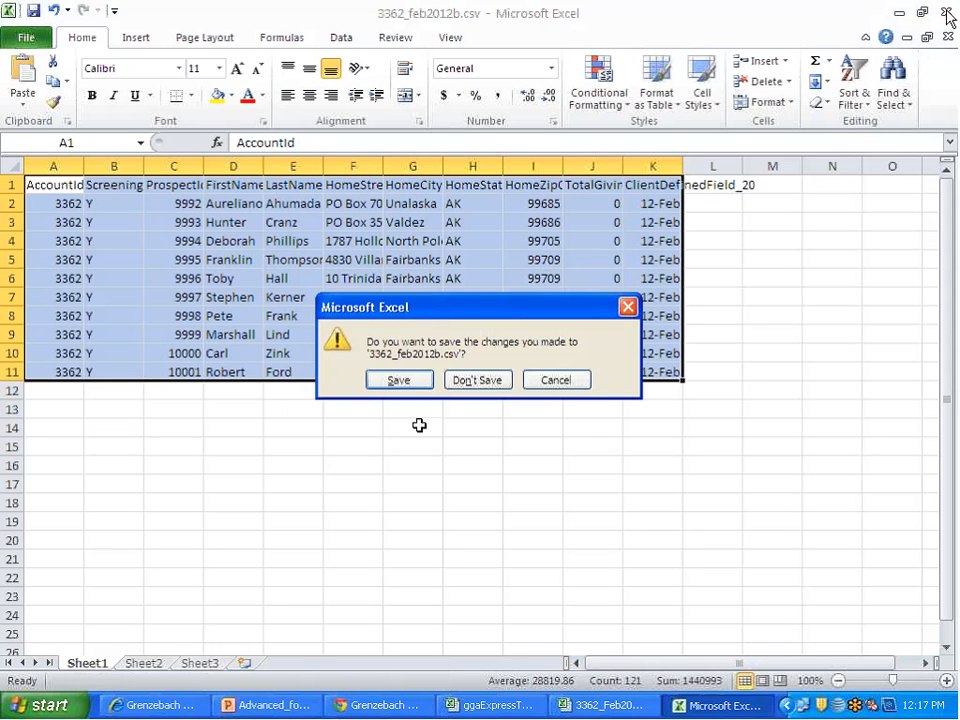
left_click(396, 379)
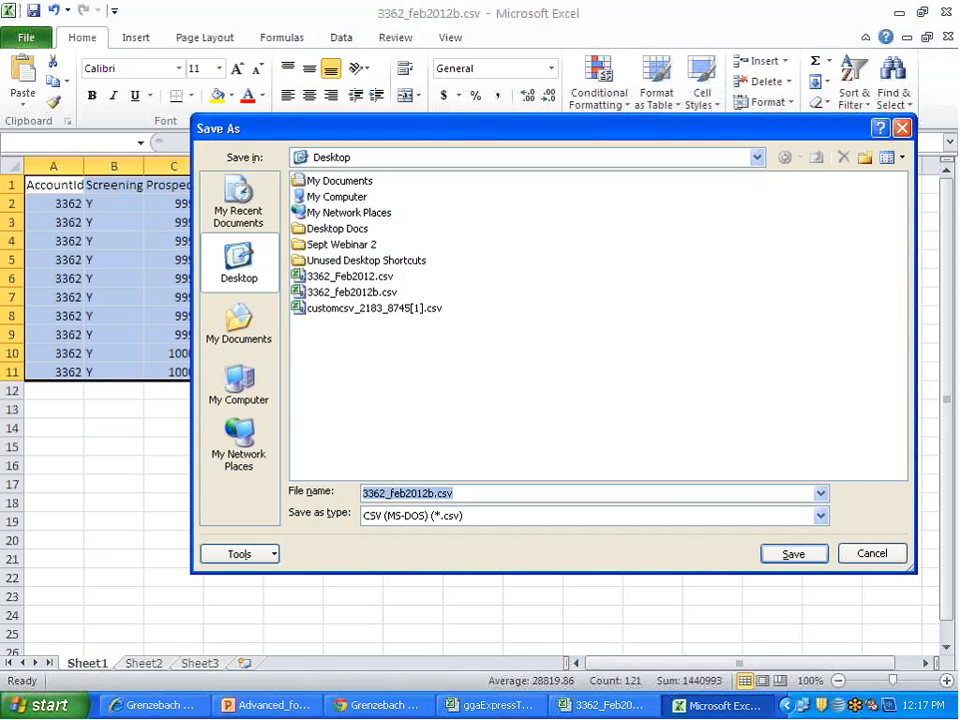
left_click(791, 561)
left_click(457, 408)
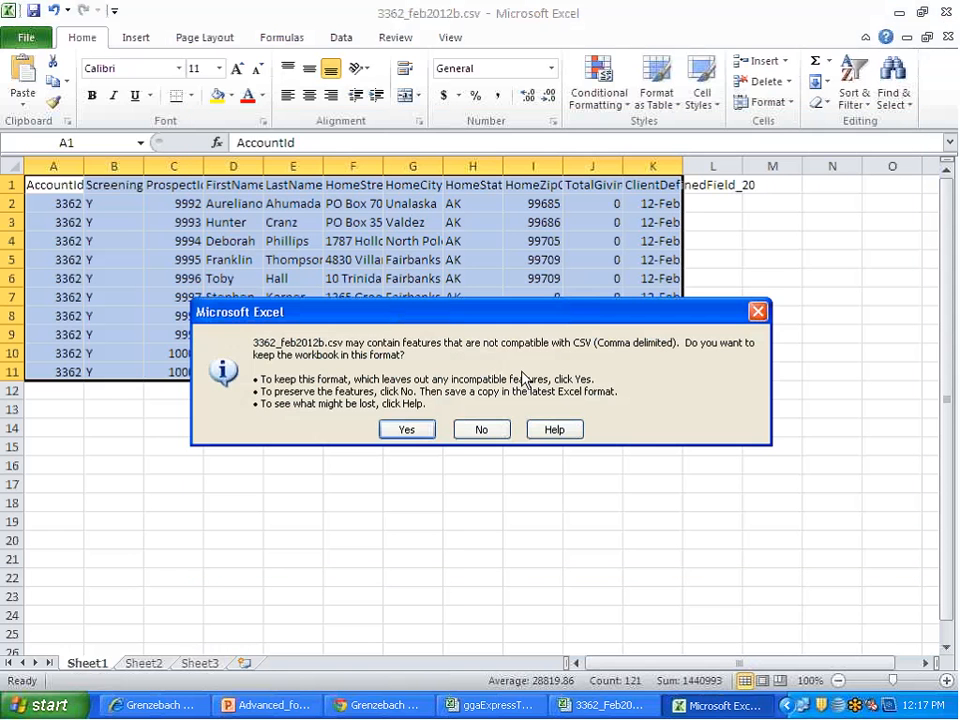
left_click(403, 428)
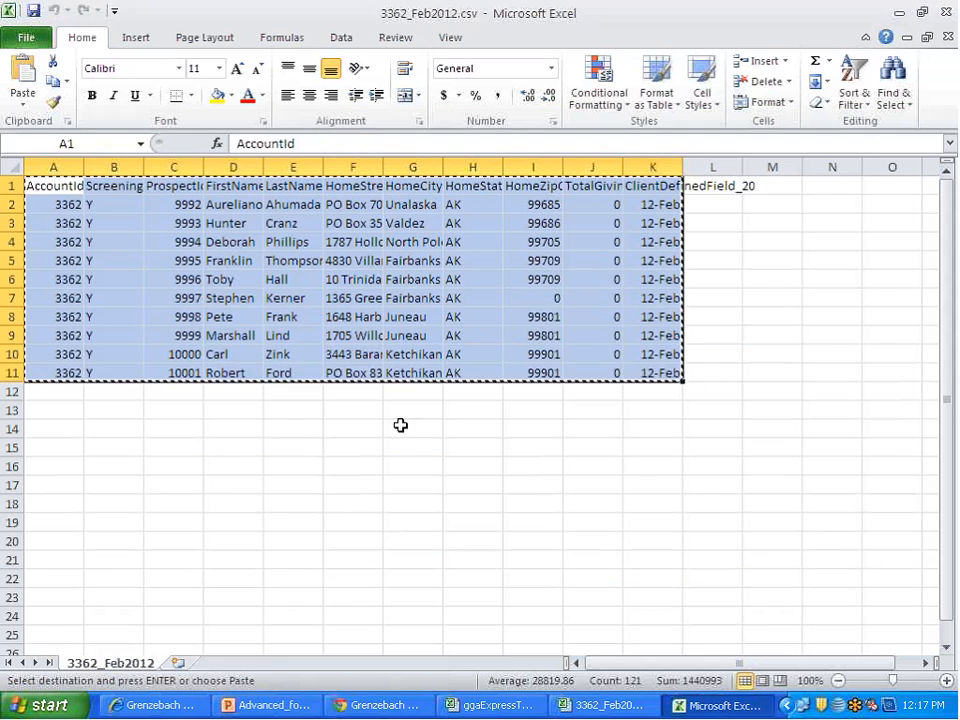
Step: Close 3362_Feb2012.csv without keeping the copied data on the clipboard, and close the ggaExpressTemplate workbook
left_click(946, 13)
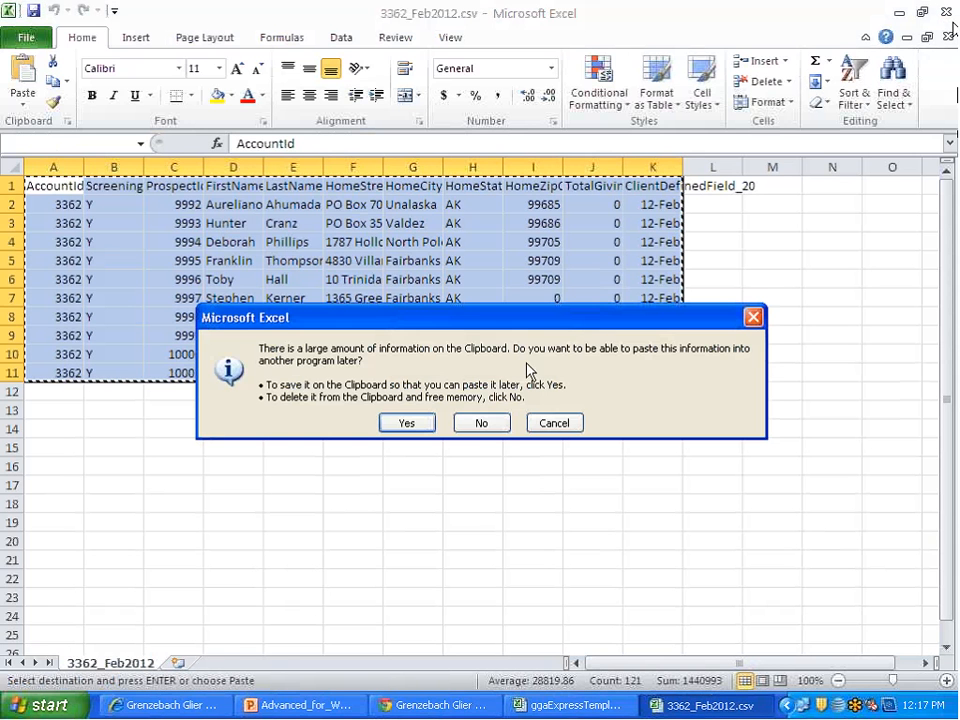
left_click(482, 423)
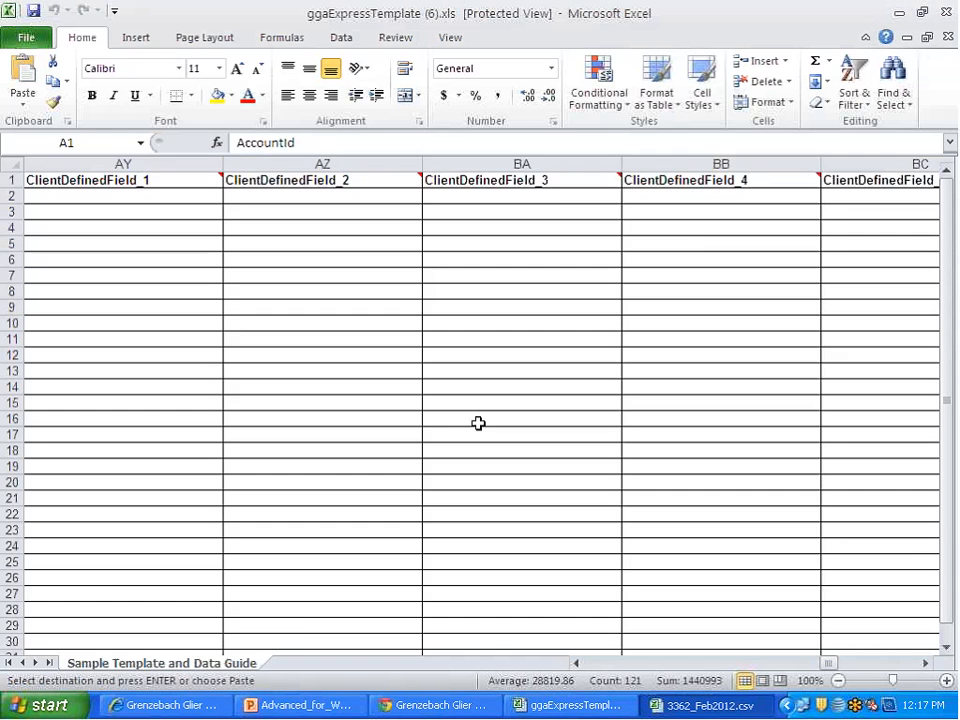
left_click(946, 12)
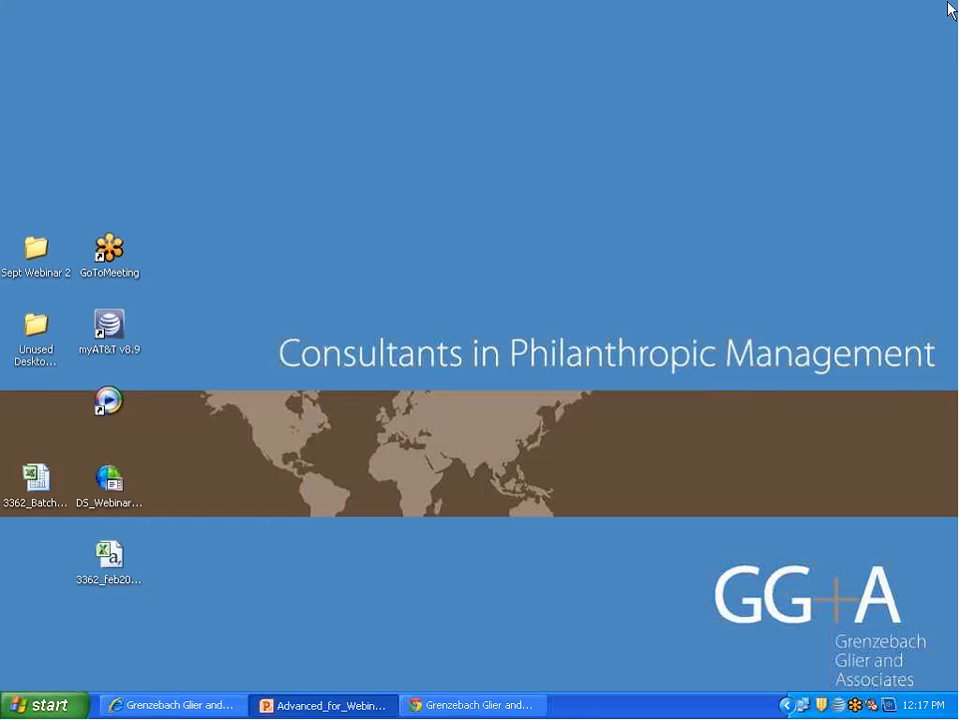
Step: Switch to DonorScape in Chrome, upload 3362_feb2012b.csv from the Desktop through Express Upload, and refresh the Express History
left_click(421, 707)
left_click(72, 197)
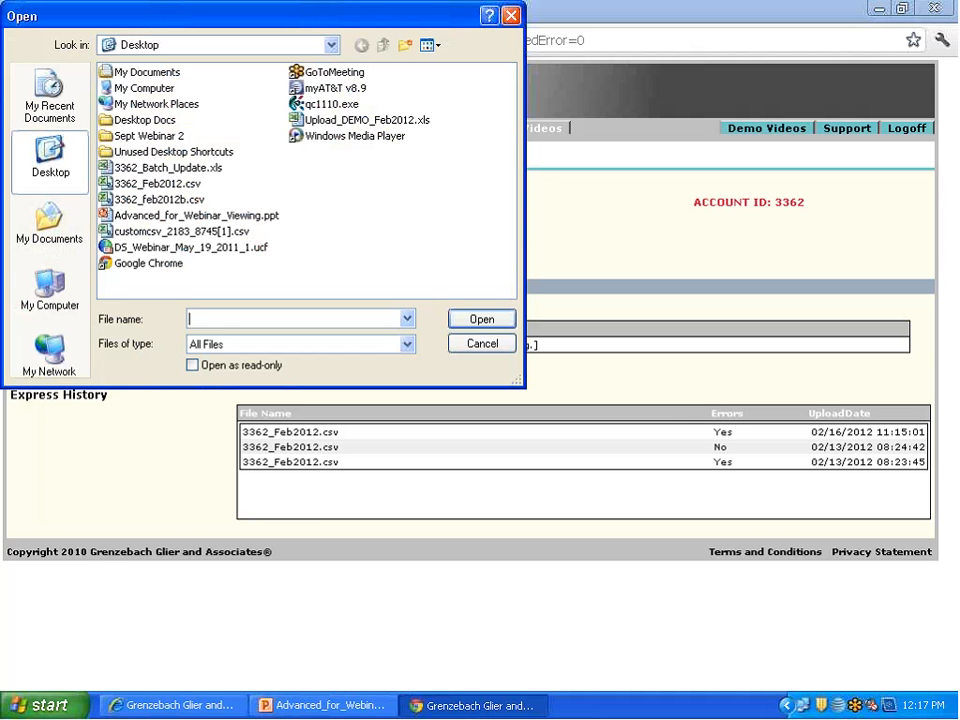
left_click(160, 199)
left_click(483, 319)
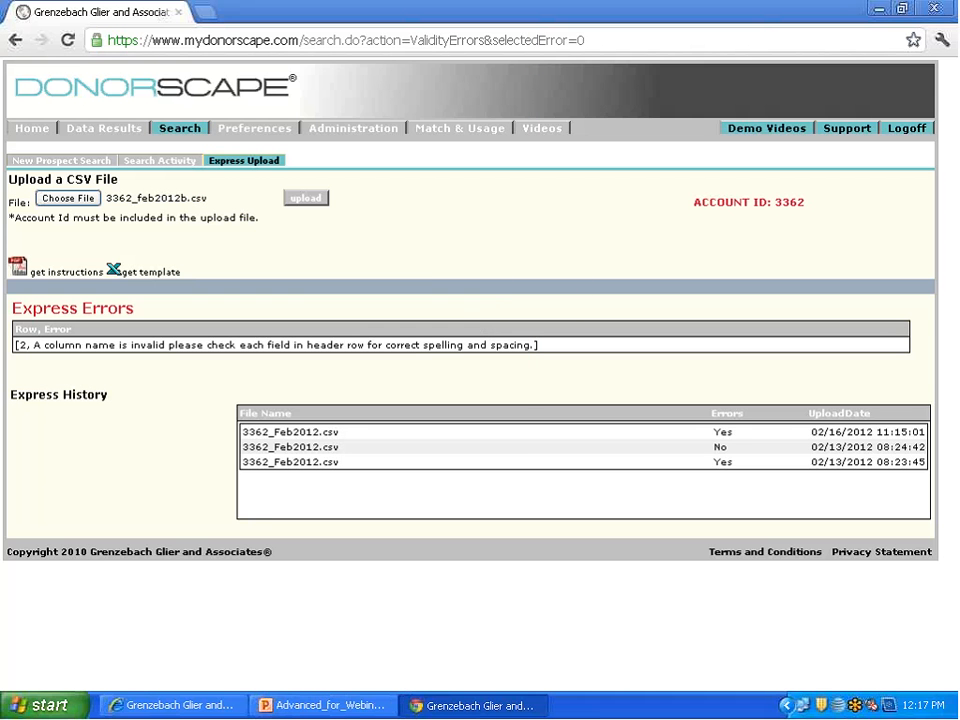
left_click(315, 199)
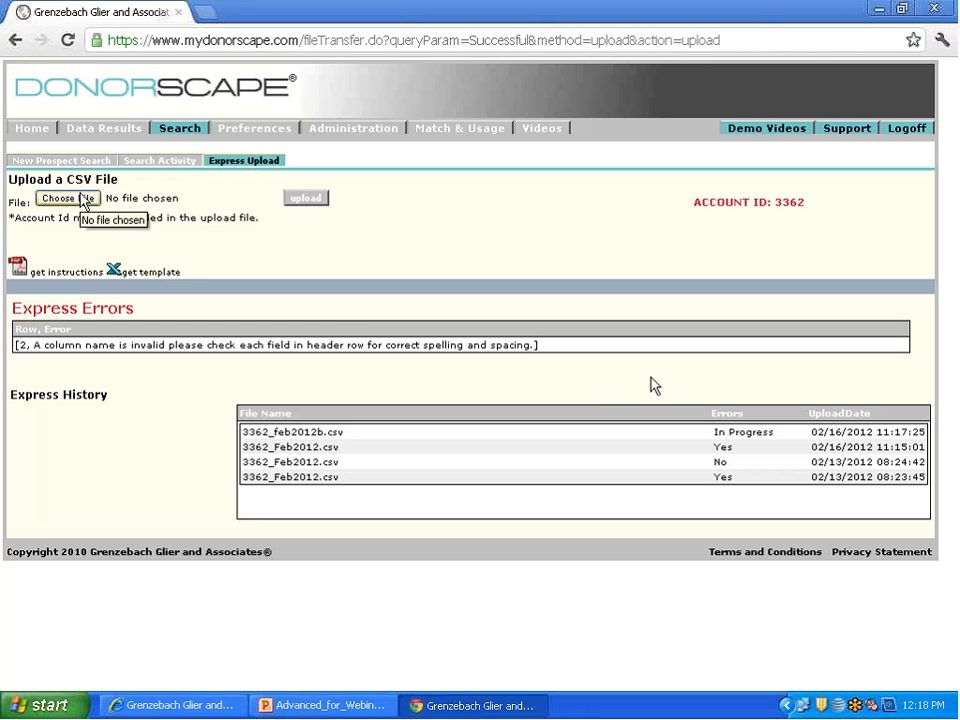
left_click(246, 163)
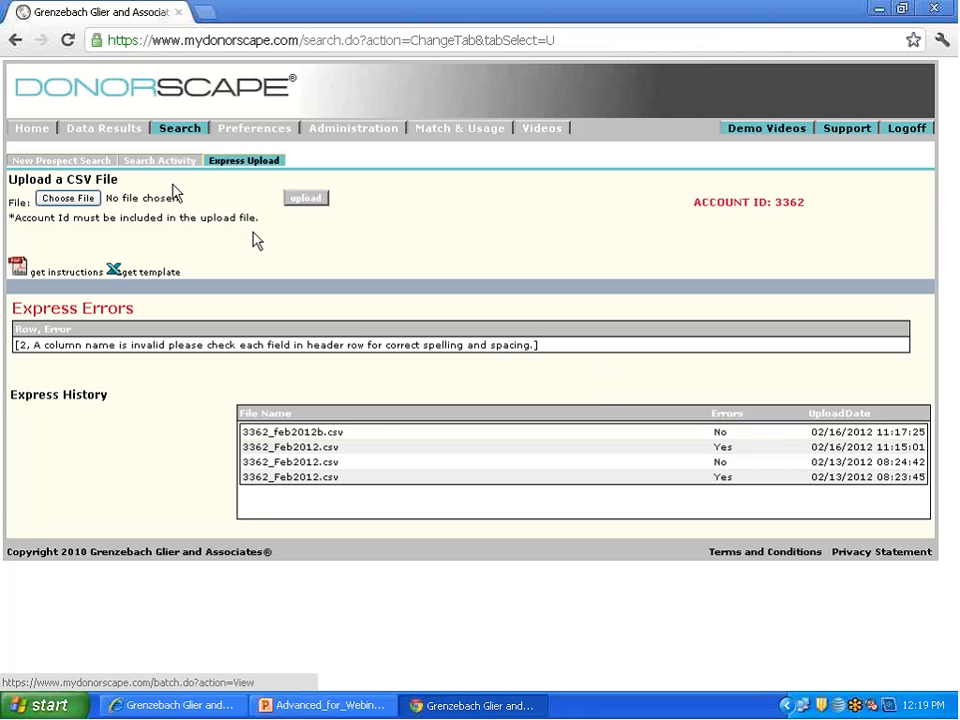
Step: Open the Data Results and clear the Prospect Id from the Quick Query
left_click(133, 129)
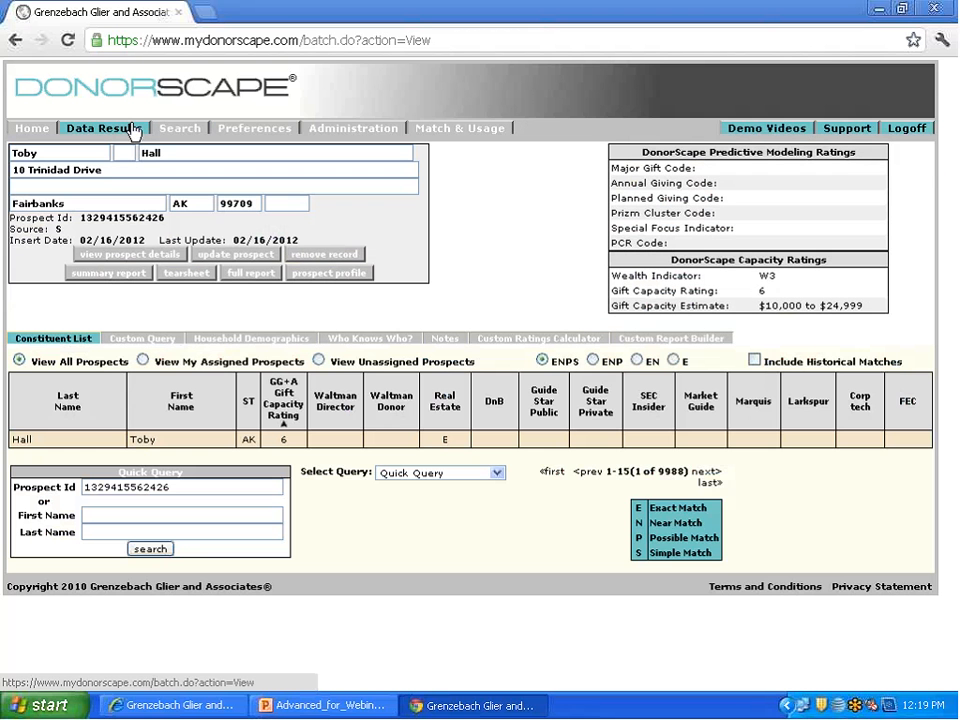
left_click_drag(198, 487, 73, 478)
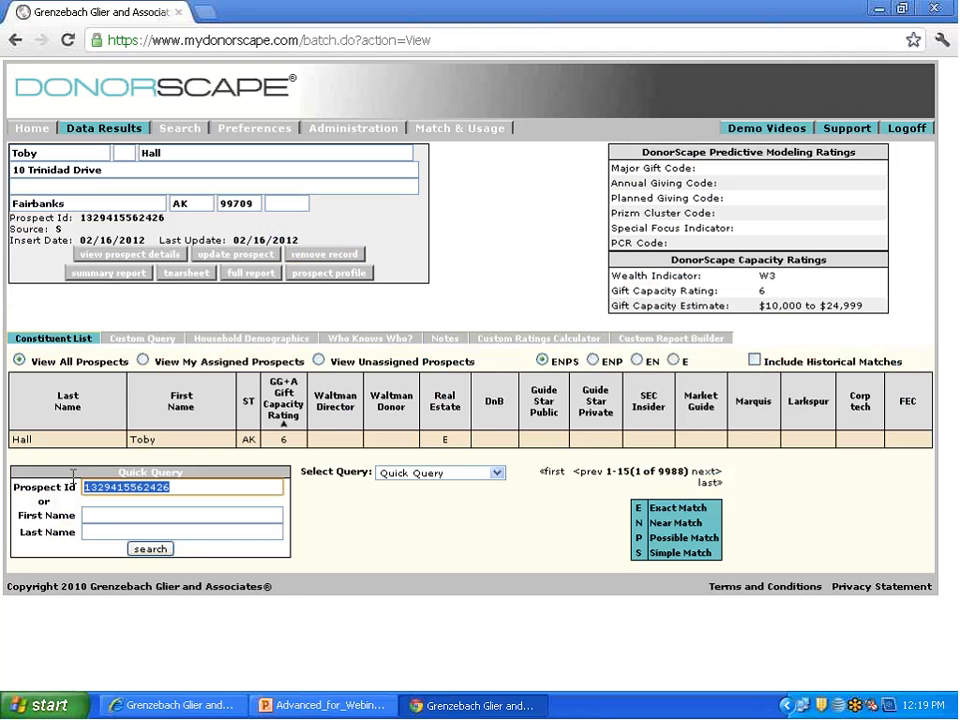
key("BackSpace")
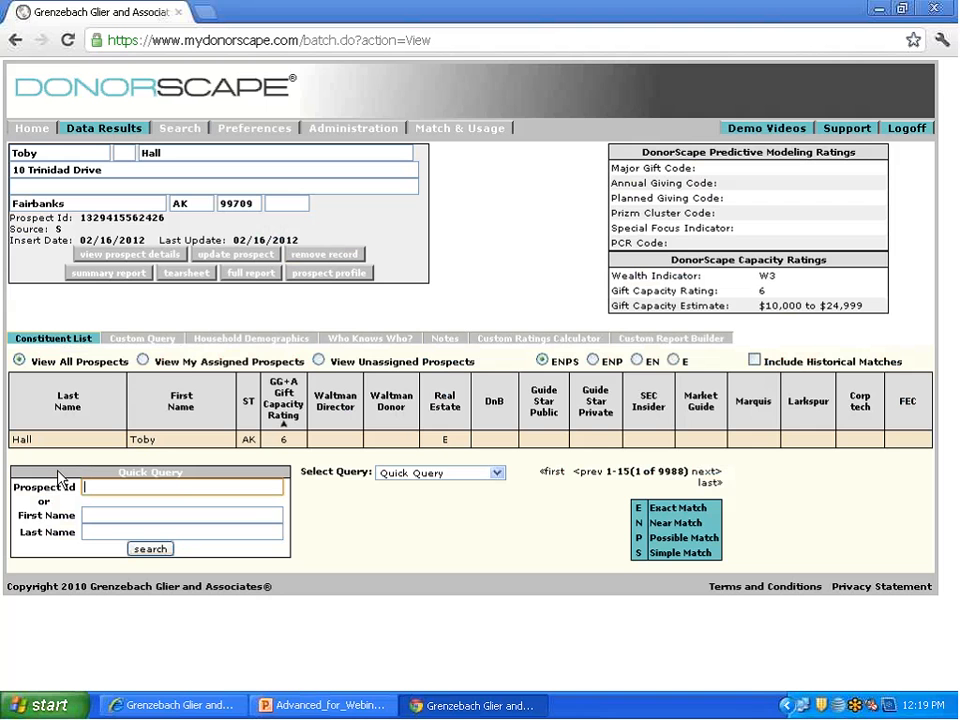
Step: Start a custom query whose first condition uses the Constituent Information category and the Upload Date field
left_click(145, 339)
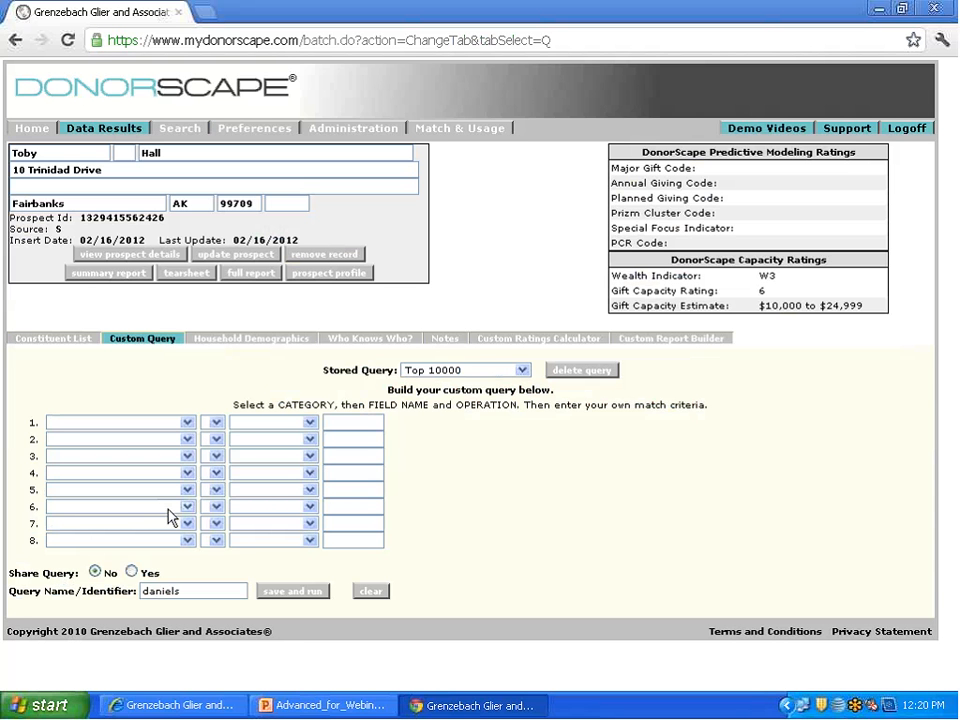
left_click(133, 423)
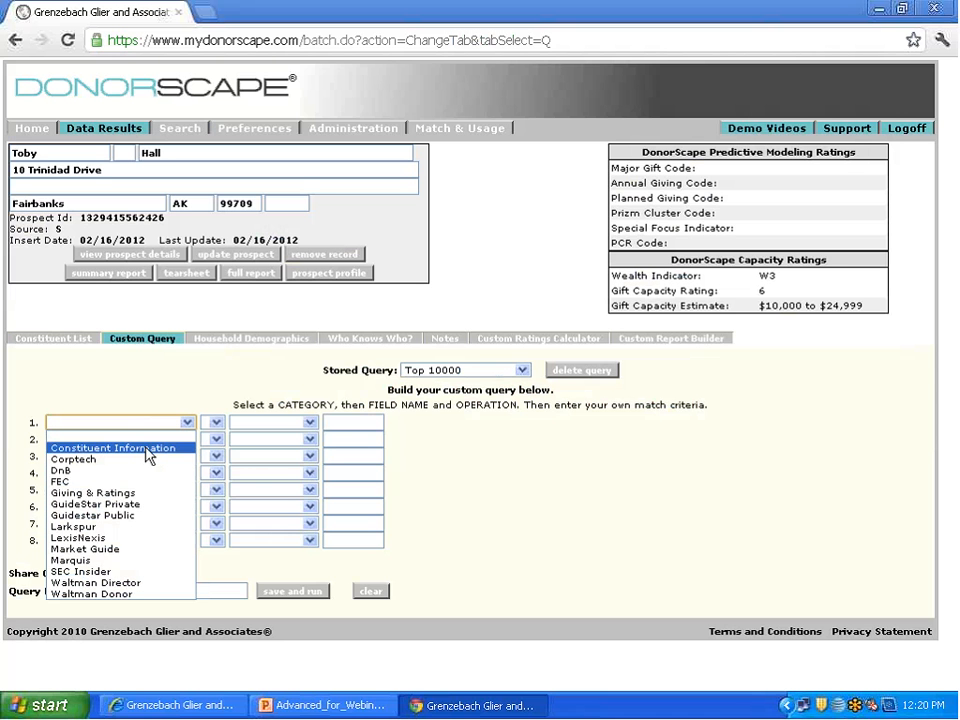
left_click(147, 452)
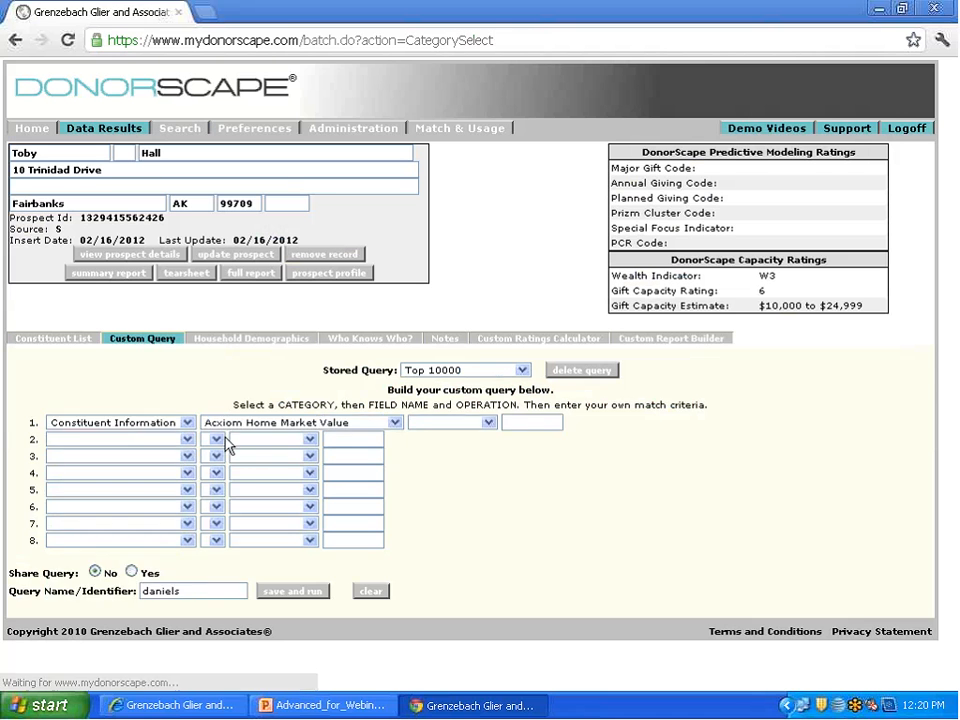
left_click(234, 426)
left_click(277, 508)
left_click(280, 423)
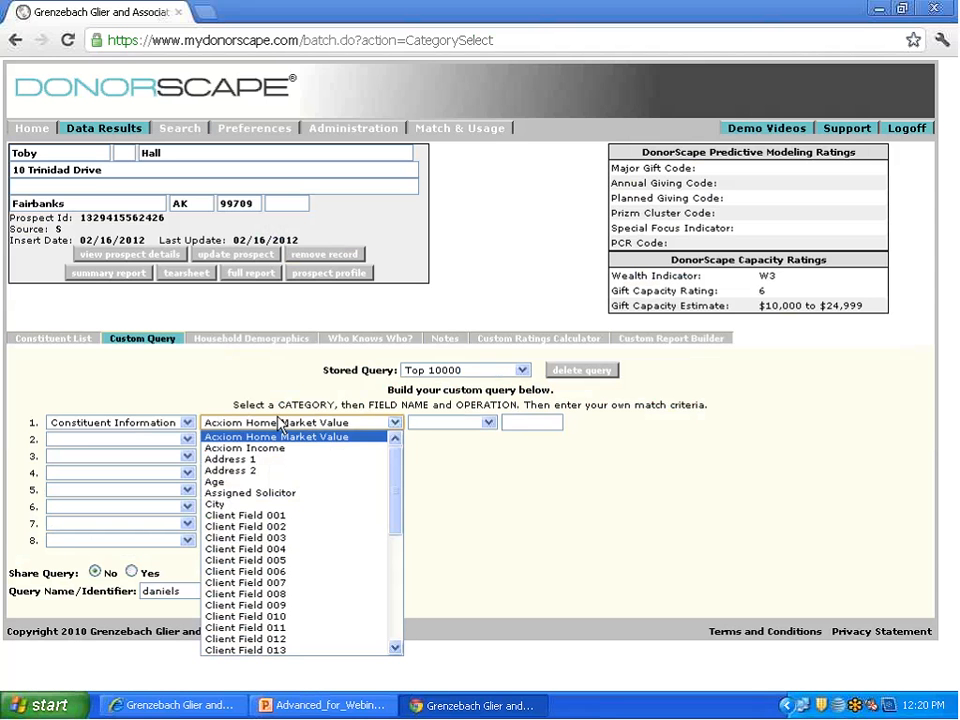
left_click(280, 423)
left_click(392, 423)
scroll(400, 471, "down", 8)
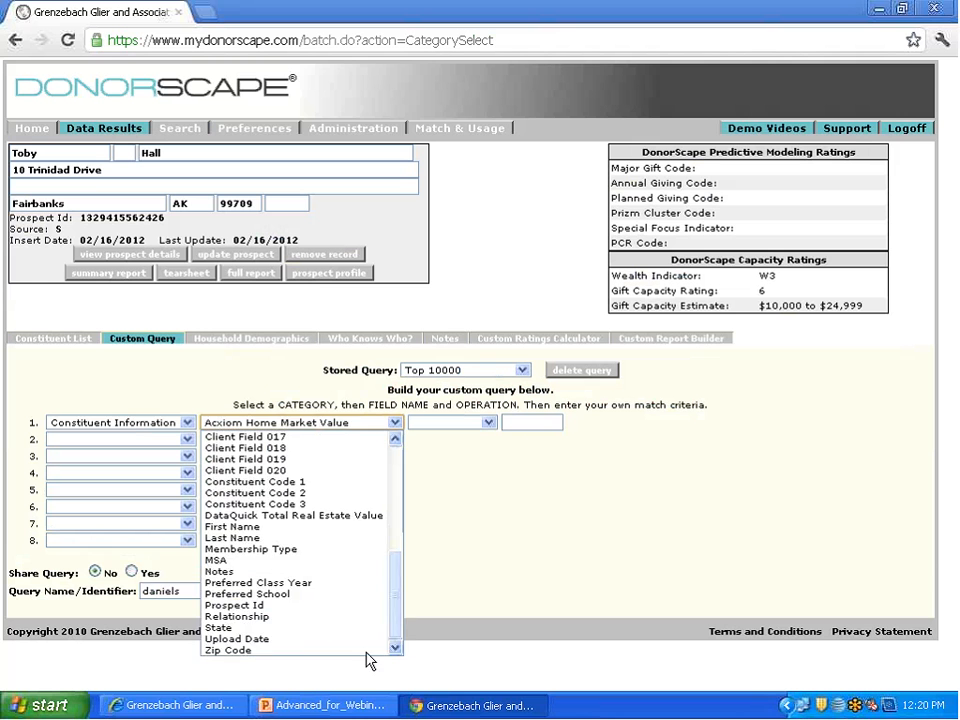
left_click(340, 637)
Step: Set the Upload Date condition to equal to 02/16/2012
left_click(450, 422)
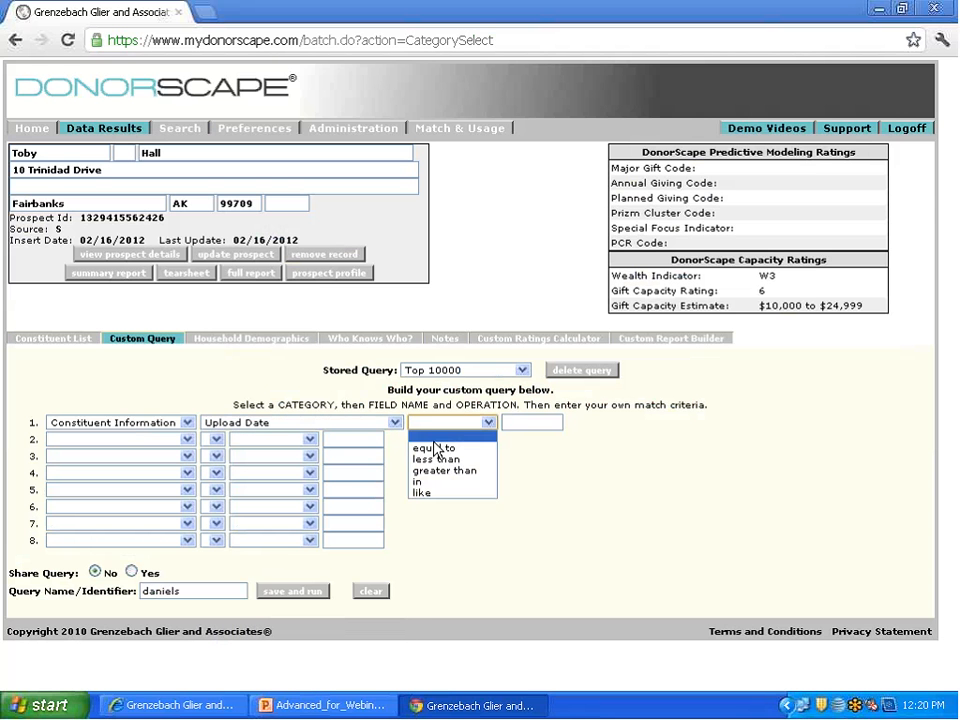
left_click(439, 437)
key("Tab")
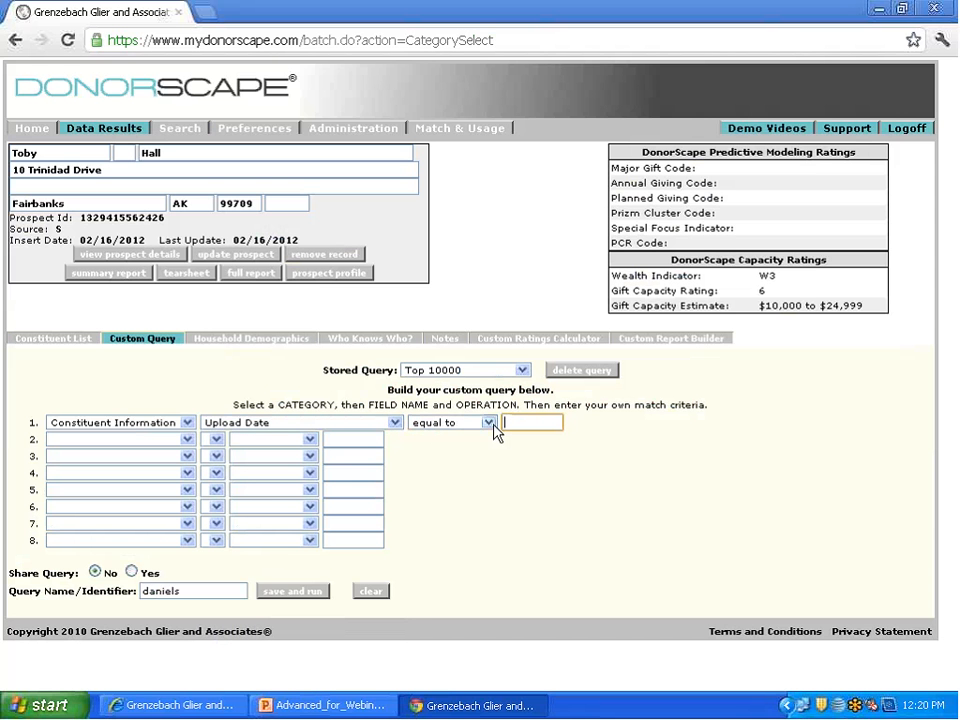
type("02")
type("/16/")
type("2012")
key("Tab")
Step: Name the custom query Feb 16 2012, then save and run it
double_click(138, 589)
type("F")
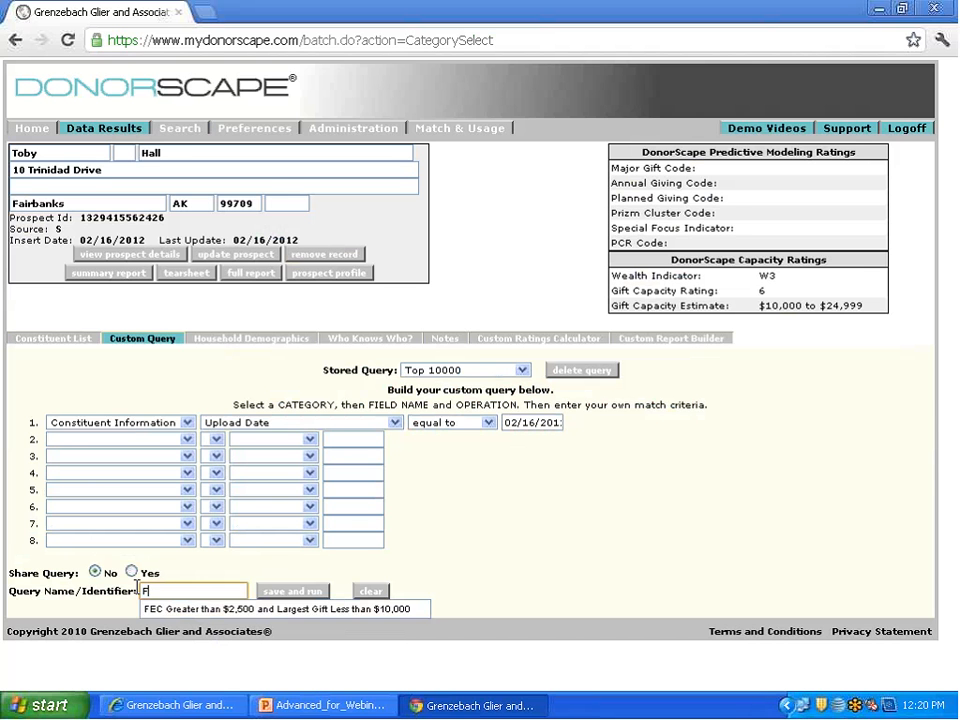
type("eb 1")
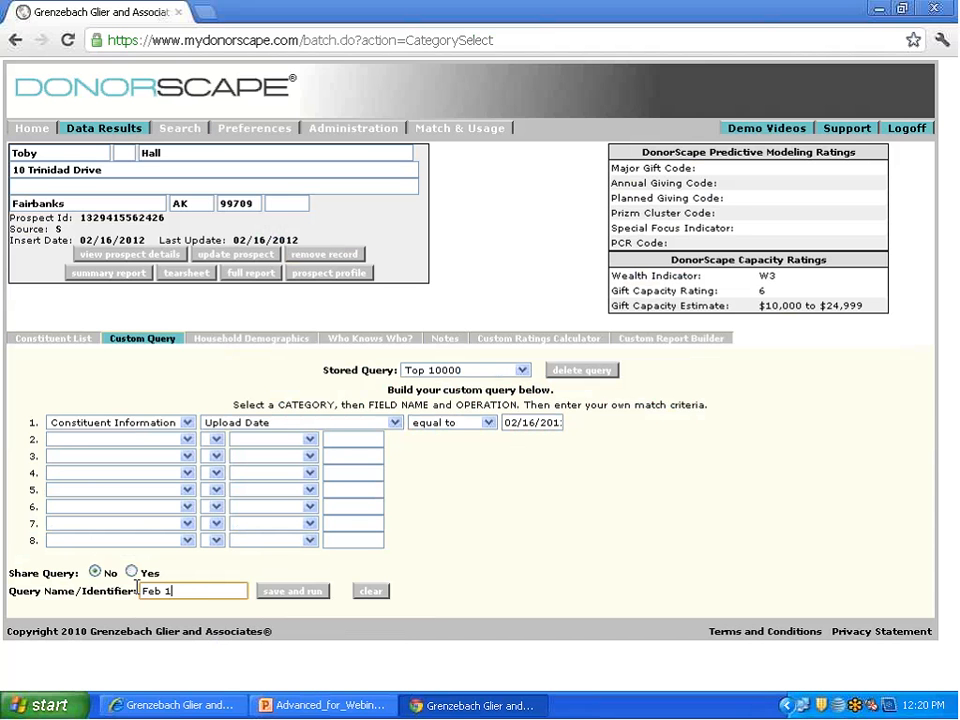
type("6 2012")
left_click(274, 594)
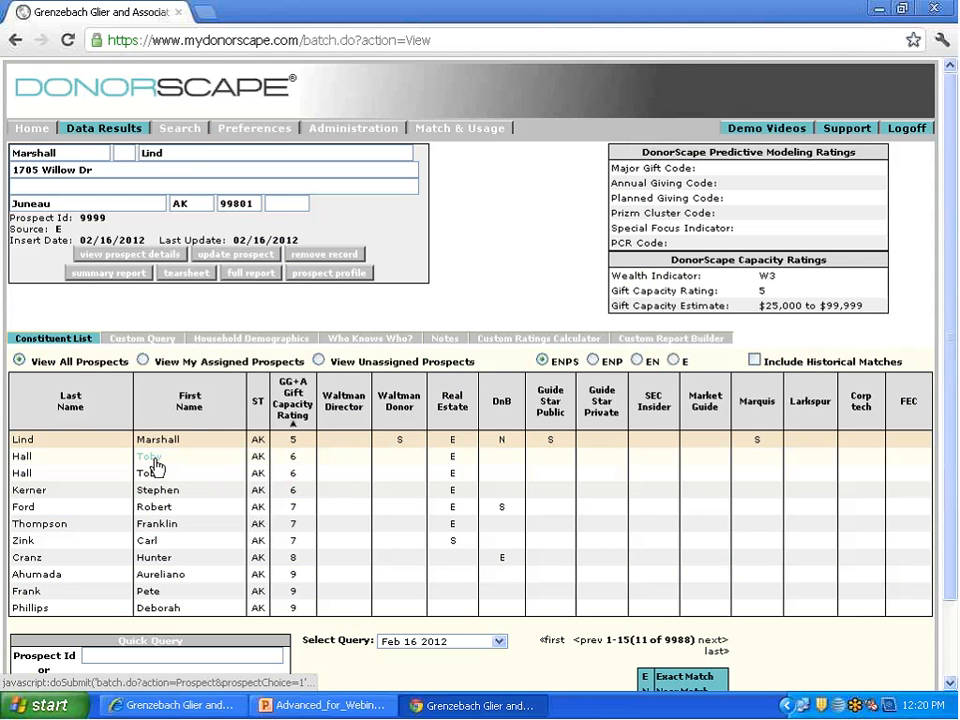
Step: Compare the two duplicate prospect records and examine the full prospect details of the one with source E
left_click(153, 460)
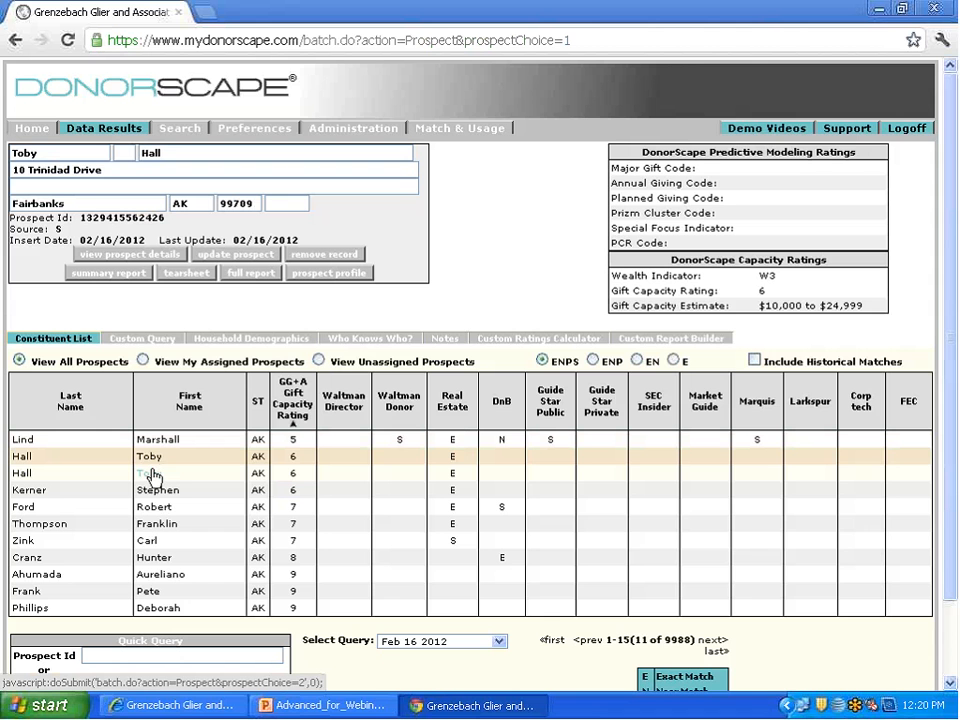
left_click(152, 476)
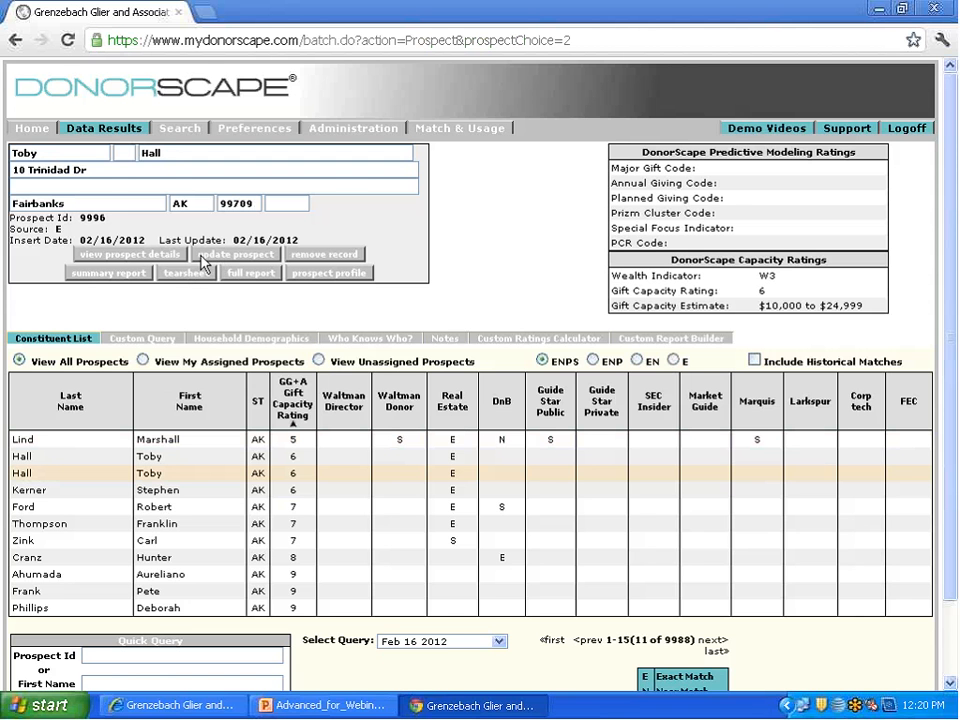
left_click(155, 256)
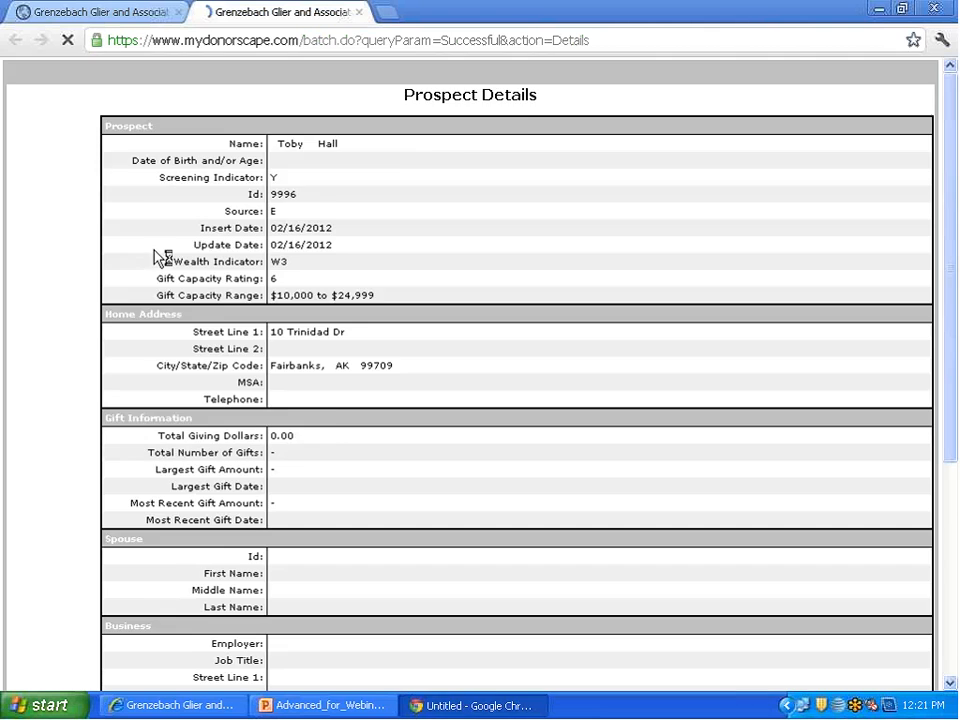
scroll(226, 401, "down", 10)
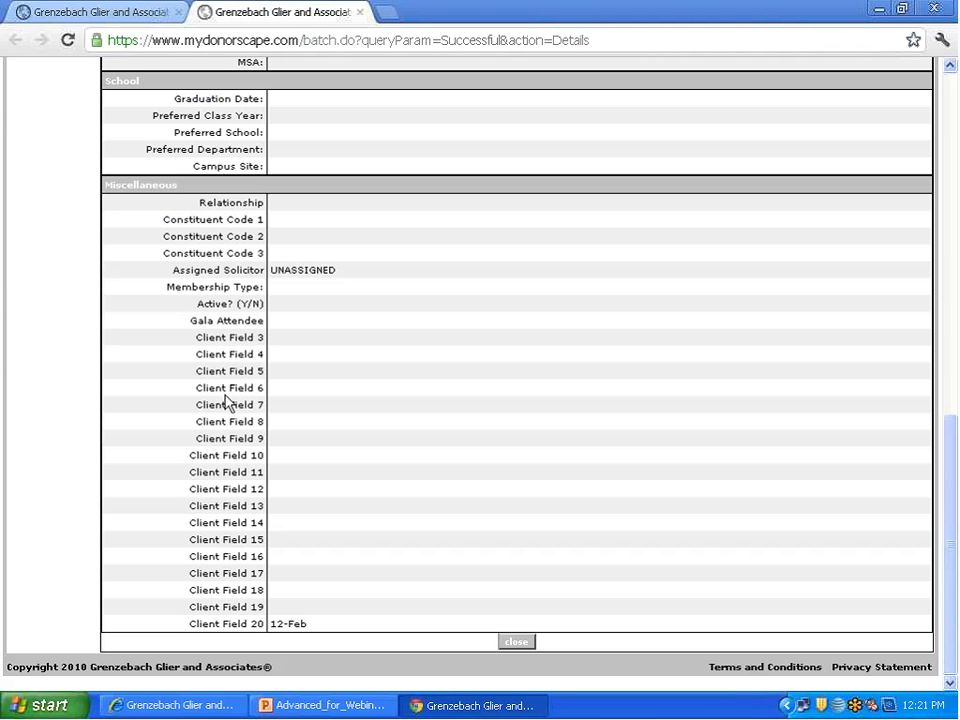
scroll(289, 540, "up", 10)
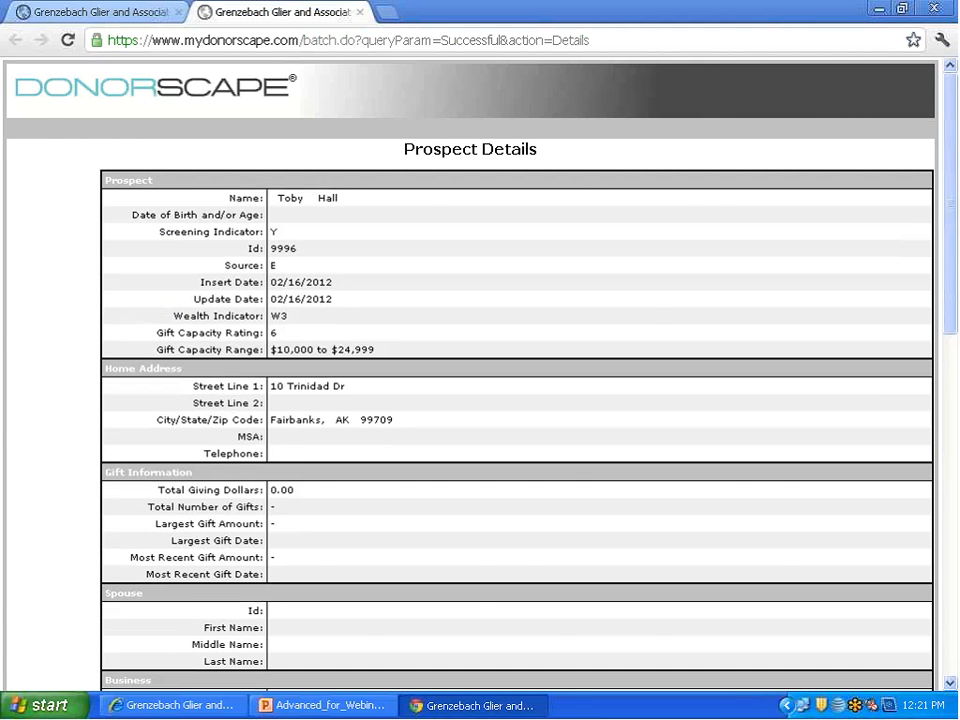
Step: Select the duplicate record with source S and examine its prospect details down to the client fields
left_click(99, 14)
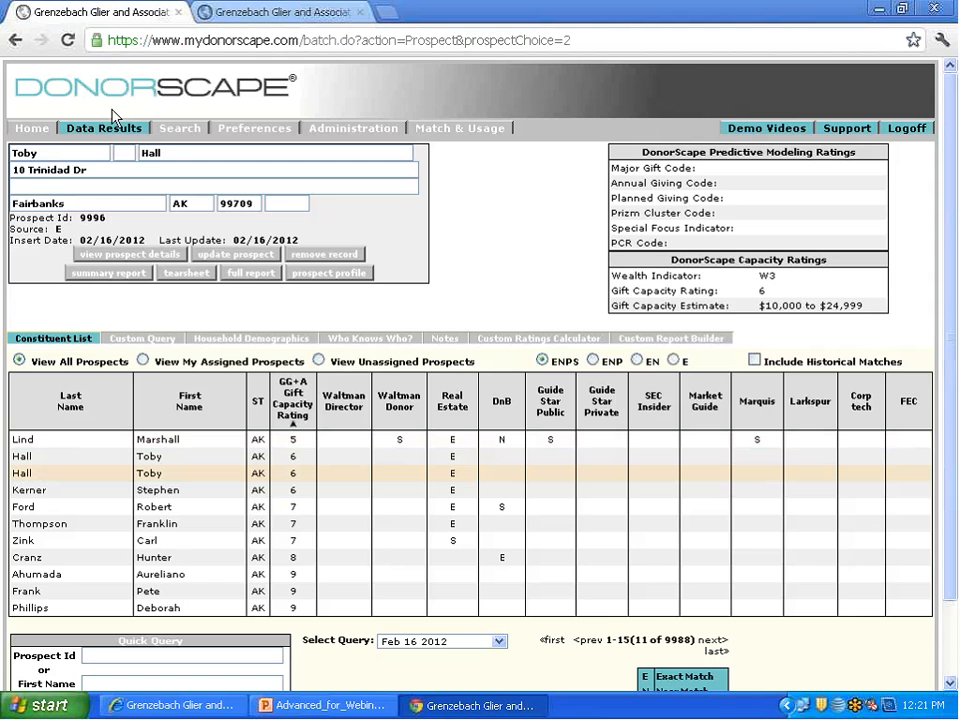
left_click(147, 457)
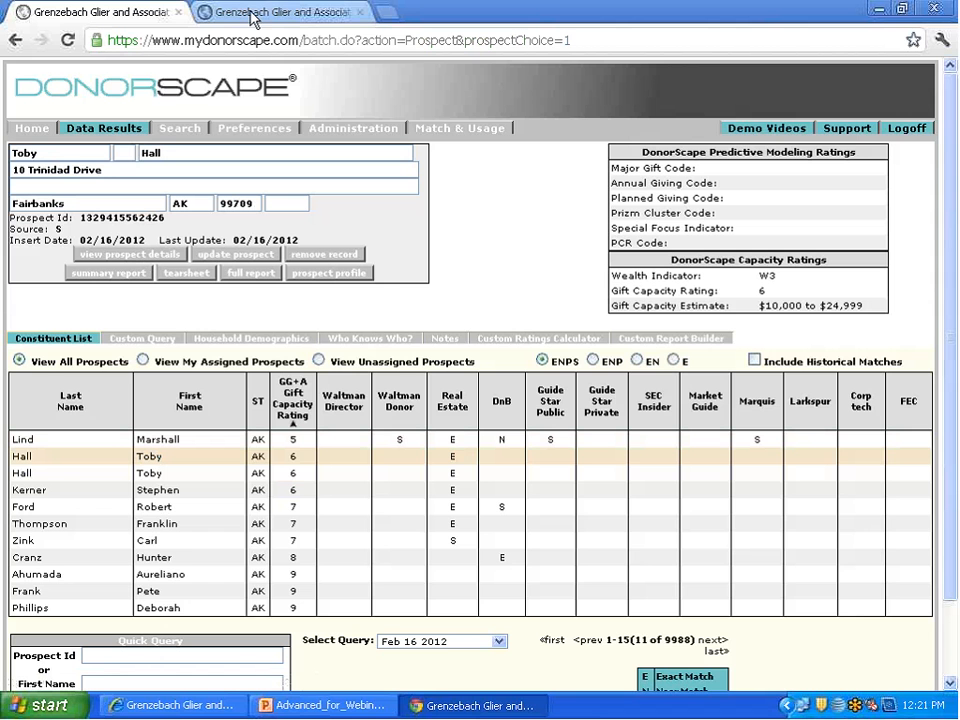
left_click(280, 14)
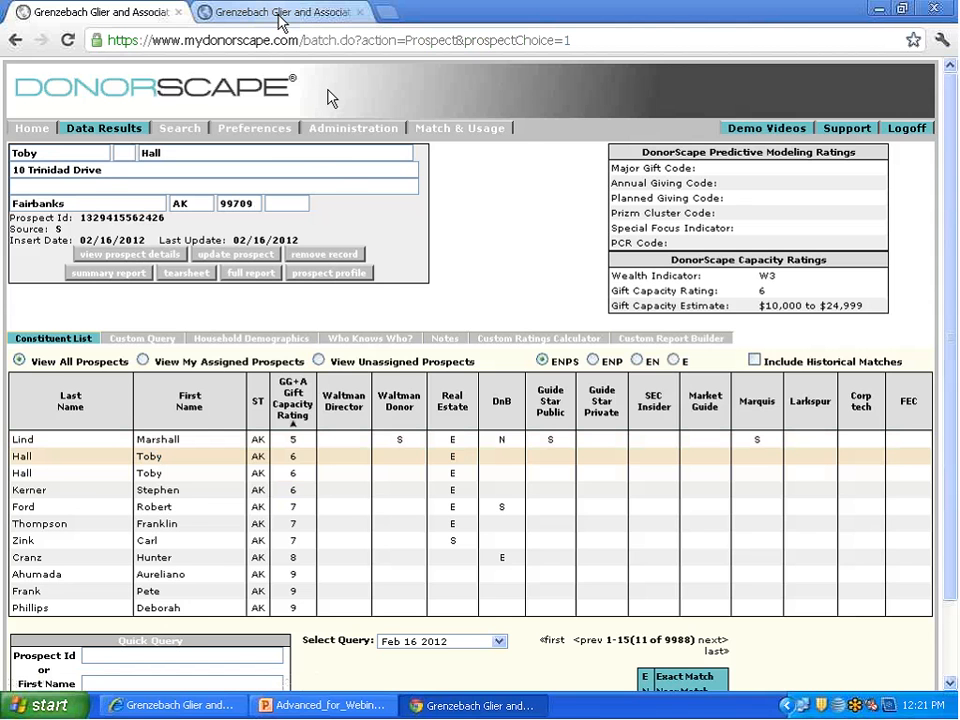
scroll(356, 249, "down", 10)
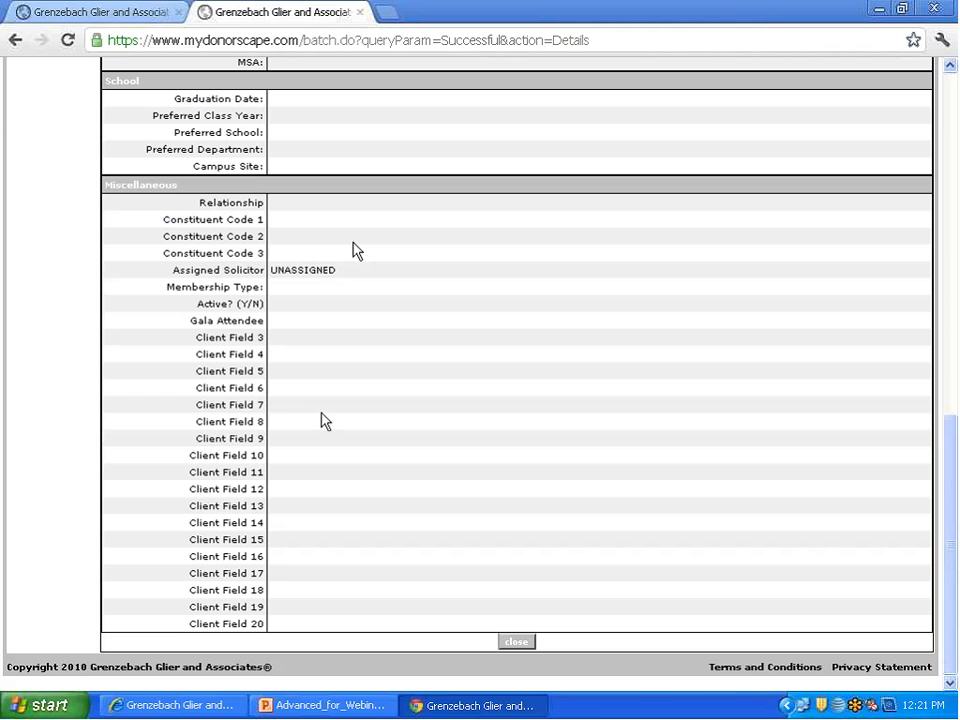
scroll(321, 420, "up", 5)
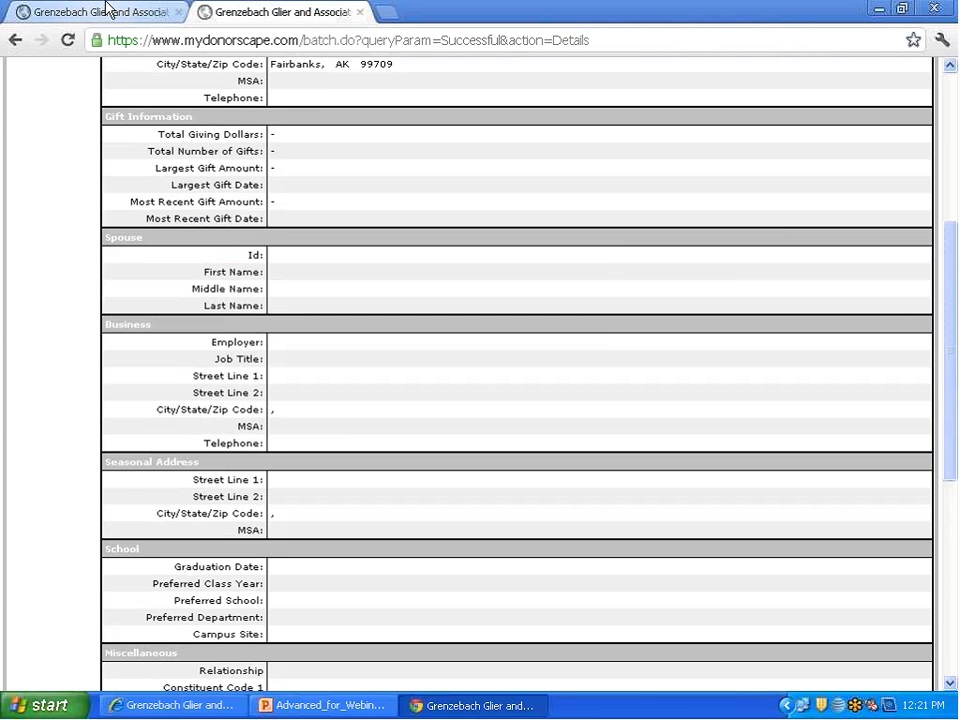
Step: Return to the constituent list and remove the duplicate prospect record with source S, confirming the deletion
left_click(105, 13)
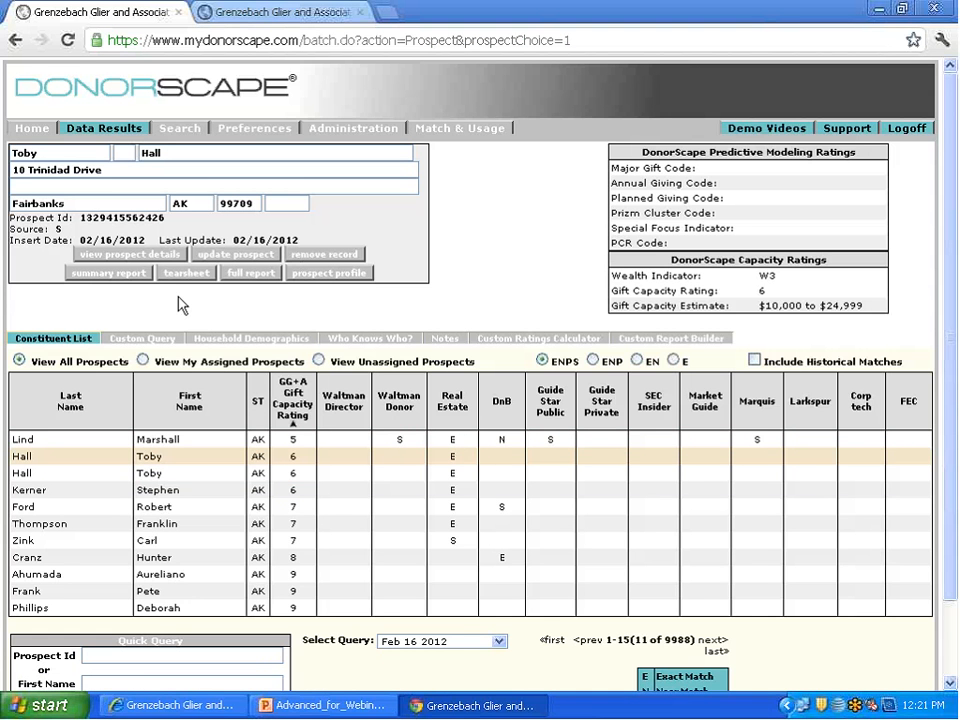
left_click(323, 254)
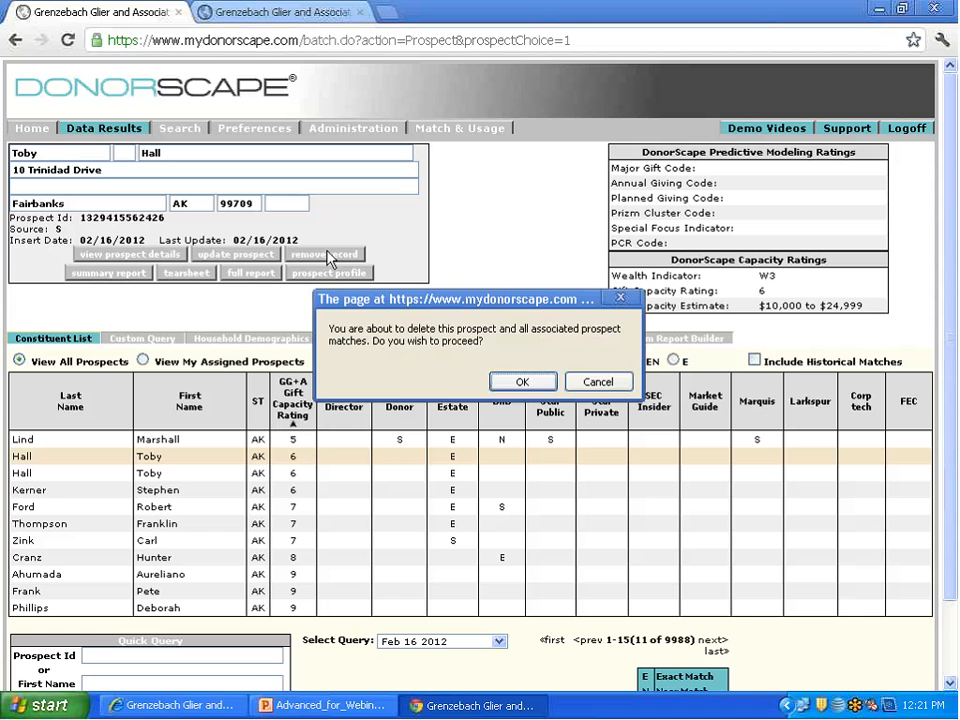
left_click(522, 383)
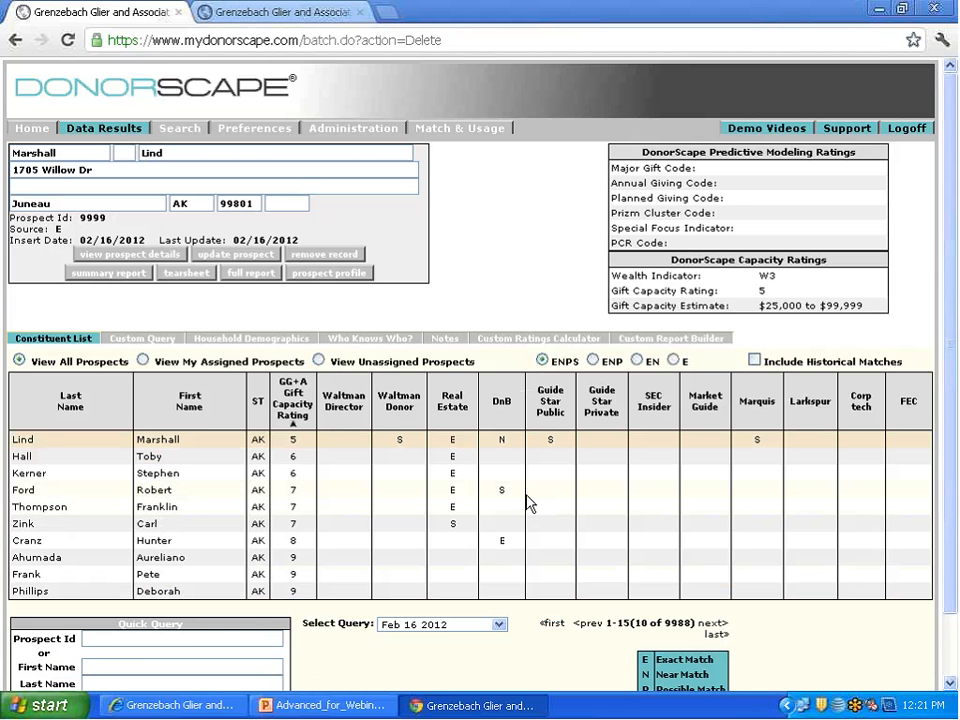
Step: Reopen the stored custom query and change its first criterion to Client Field 020 like Feb
left_click(158, 340)
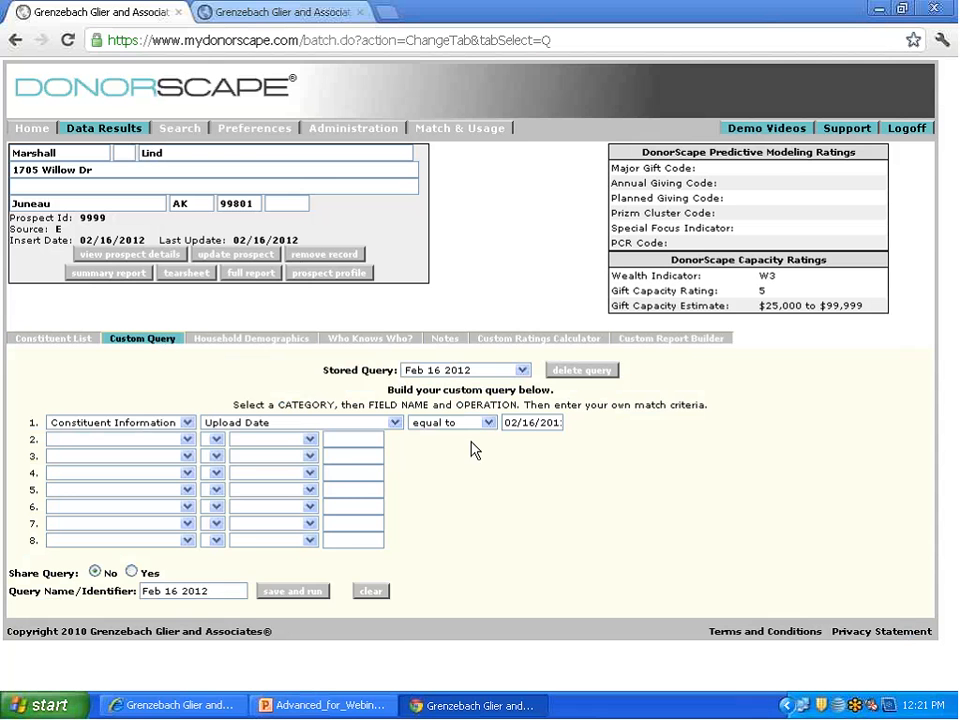
left_click(376, 426)
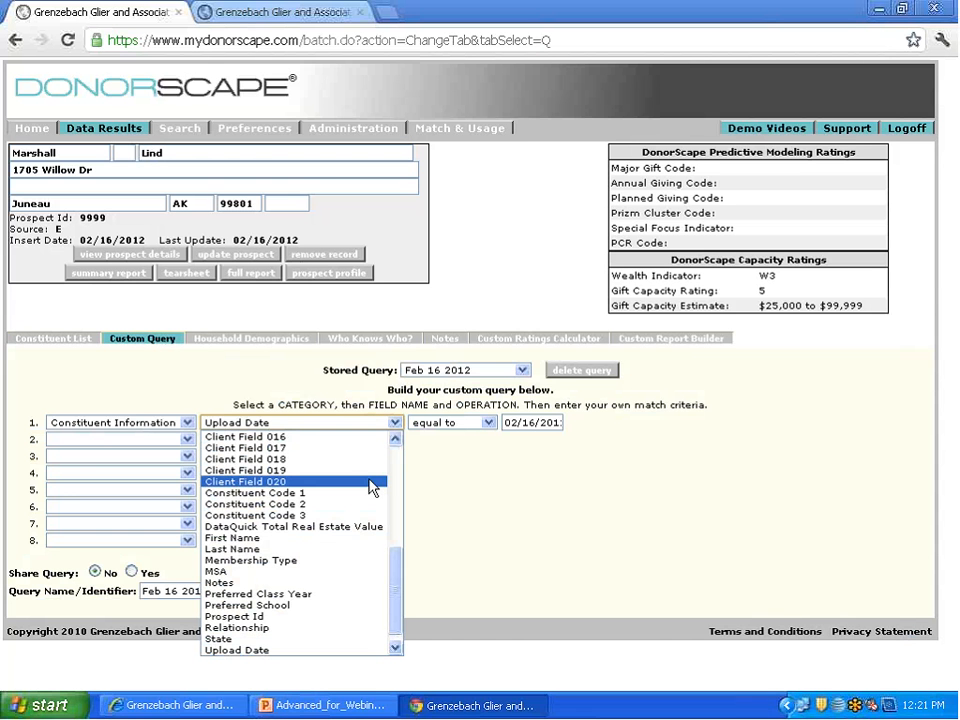
left_click(370, 483)
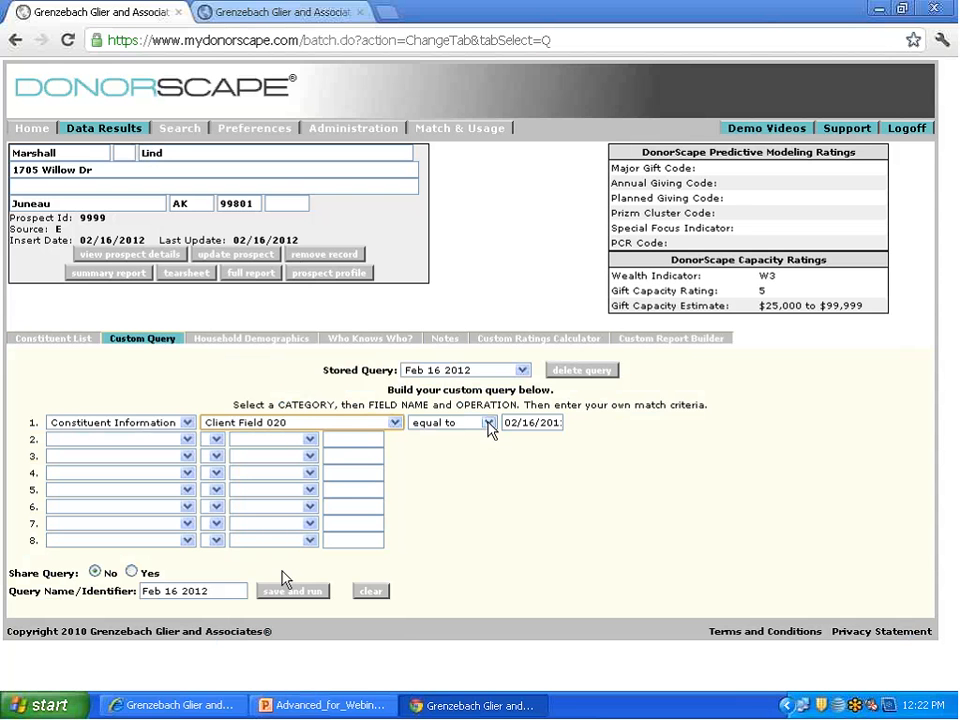
left_click(458, 424)
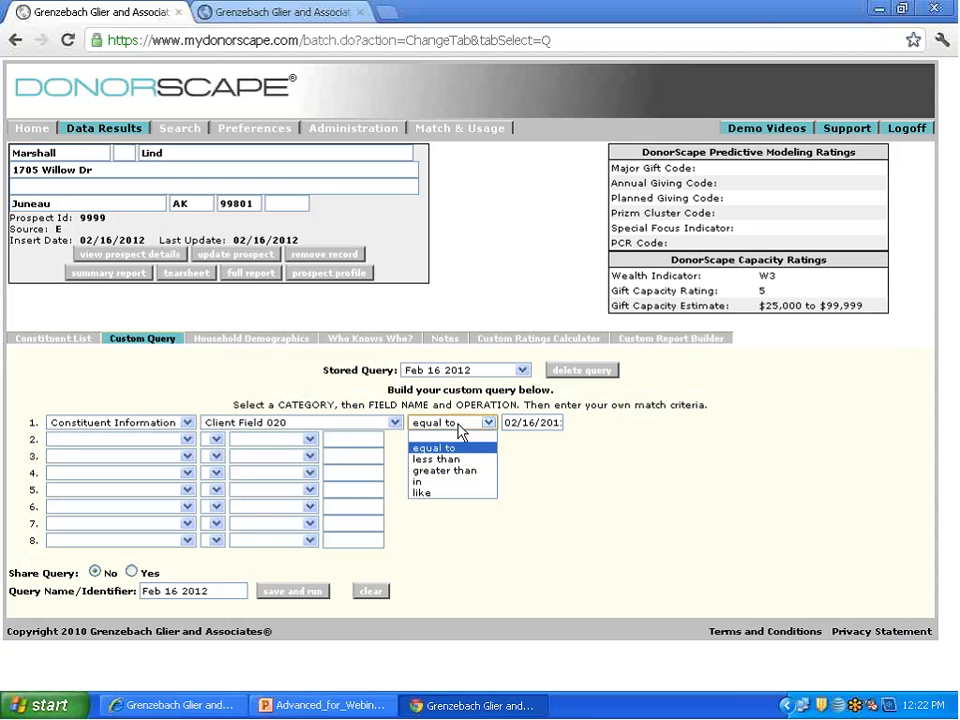
left_click(443, 492)
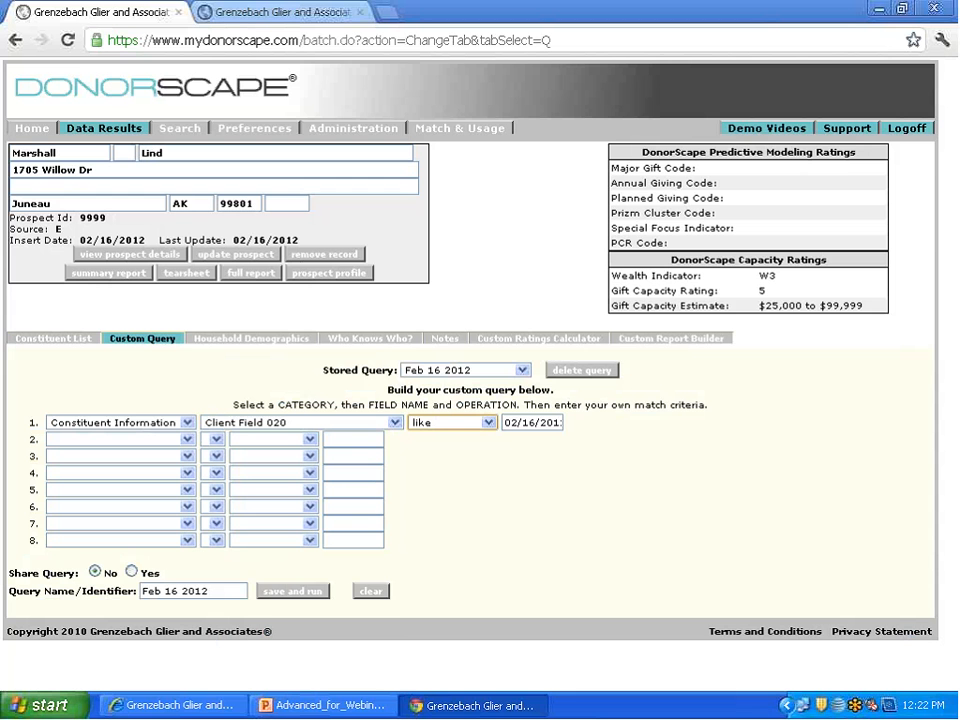
left_click_drag(505, 422, 594, 426)
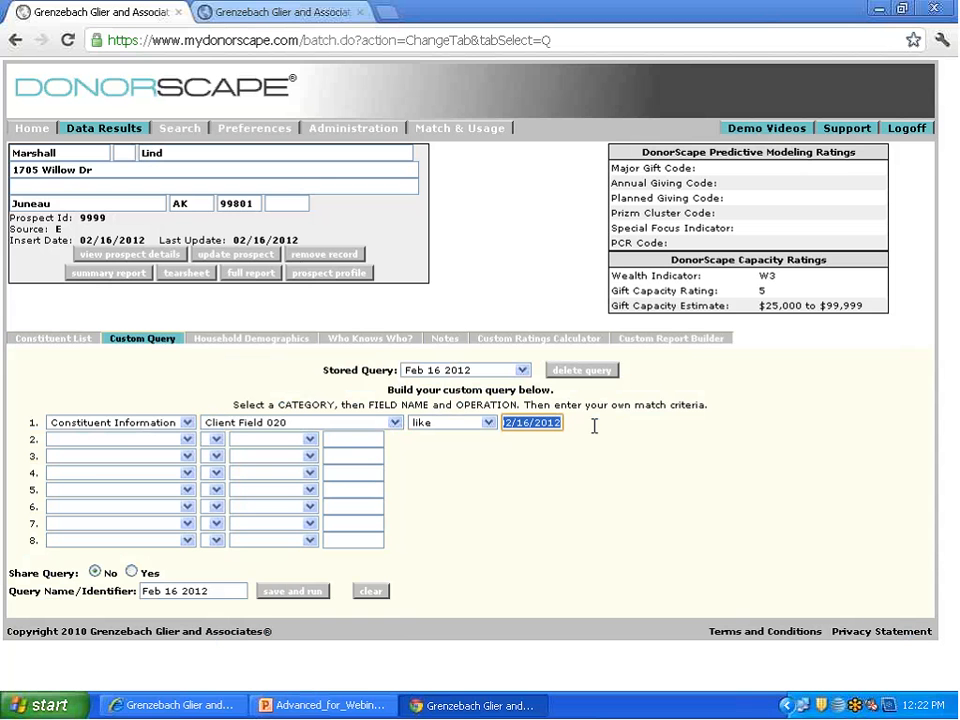
type("Feb")
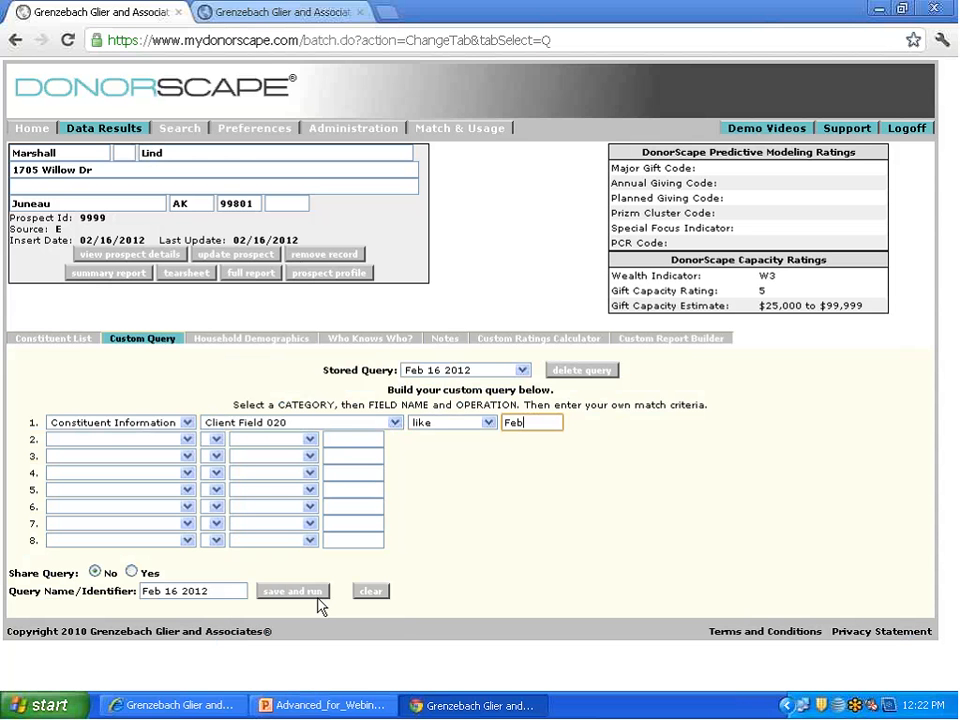
Step: Rename the custom query Feb CDF 20, then save and run it
double_click(184, 590)
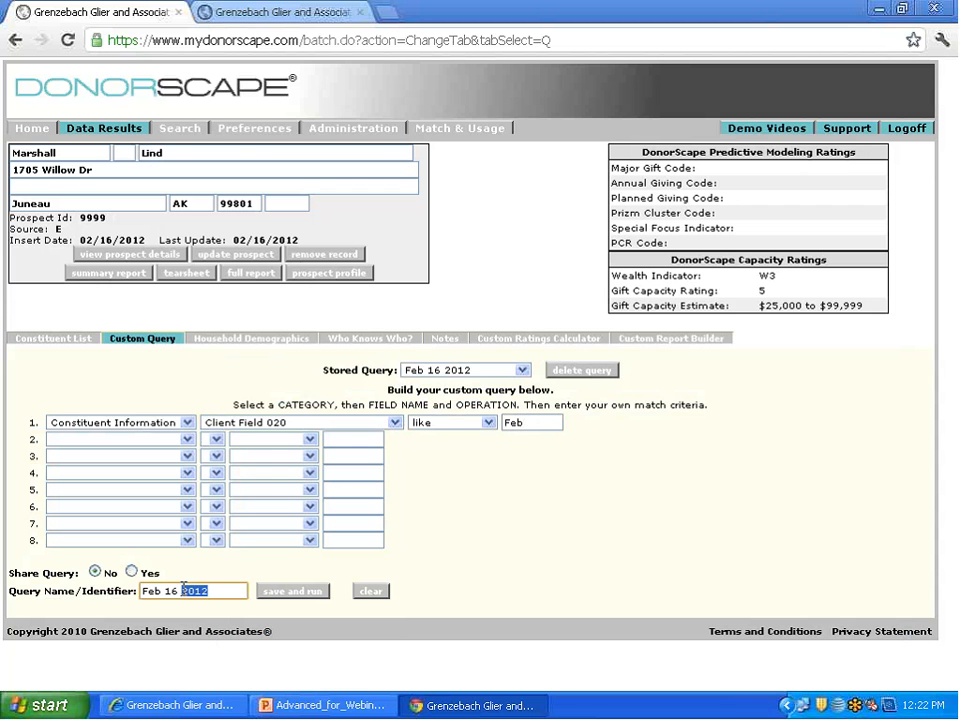
left_click_drag(165, 591, 202, 583)
type("CDF 2")
left_click(296, 593)
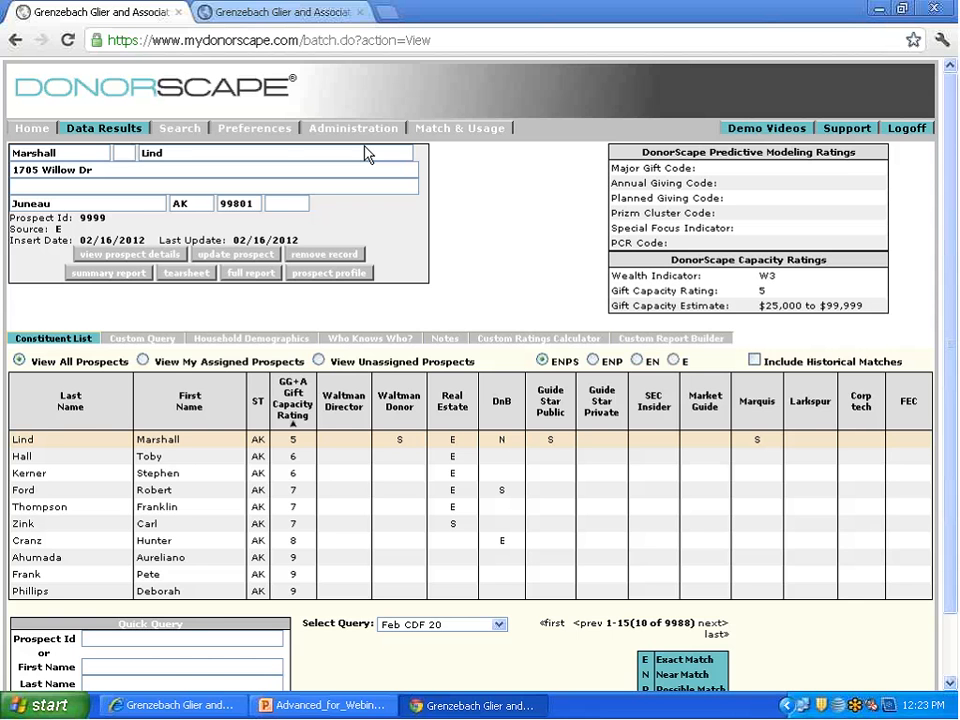
Step: Go to the Batch Update administration page, download the Prospect Updates template, and open it in Excel
left_click(355, 133)
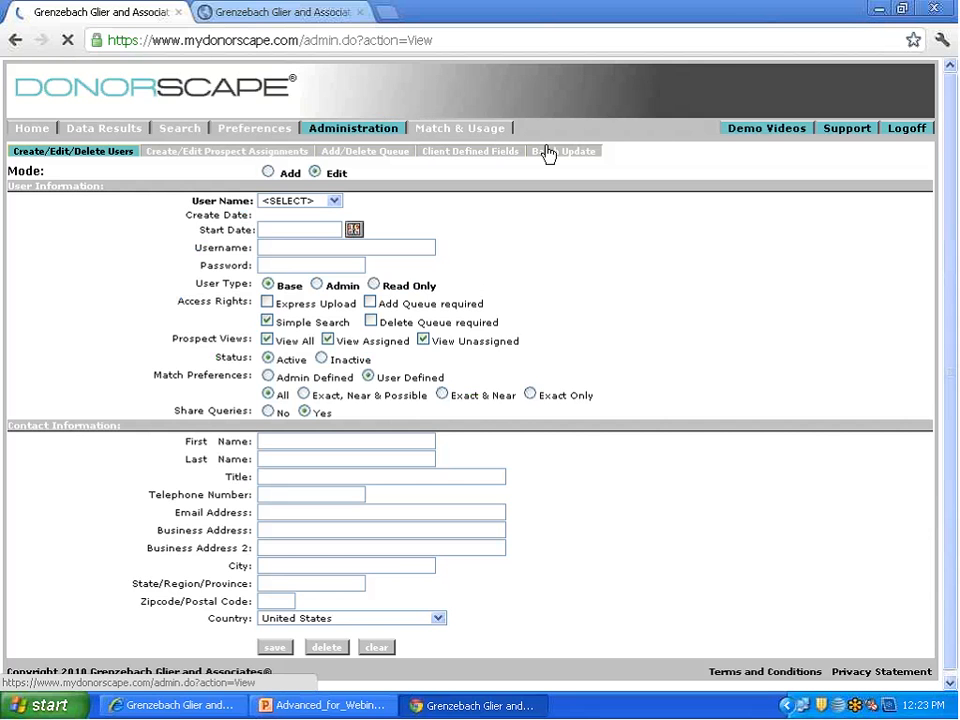
left_click(548, 153)
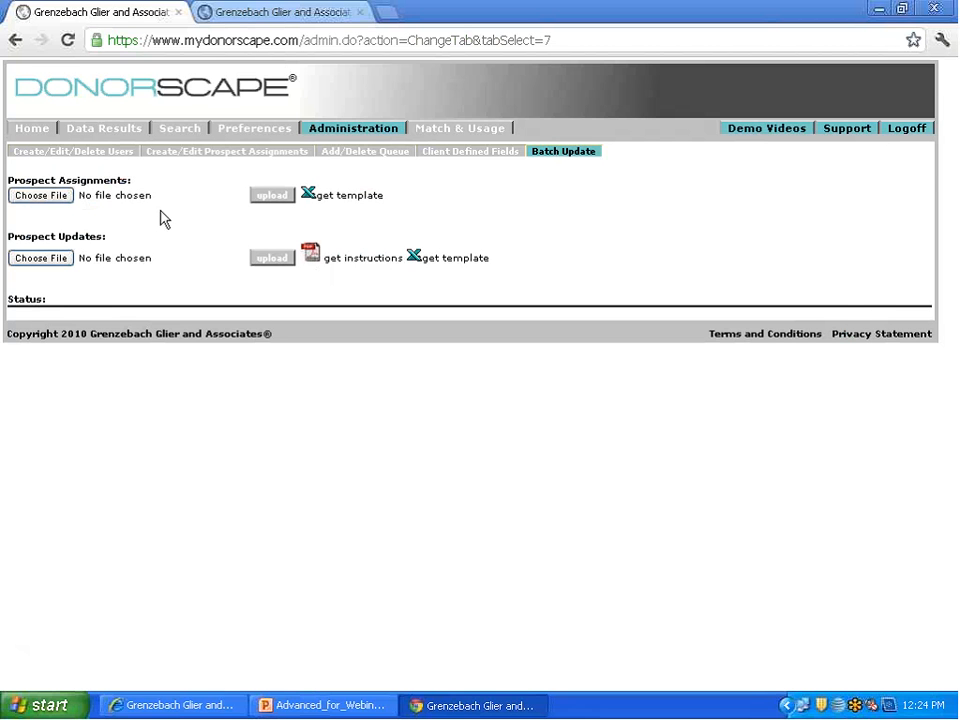
left_click(426, 265)
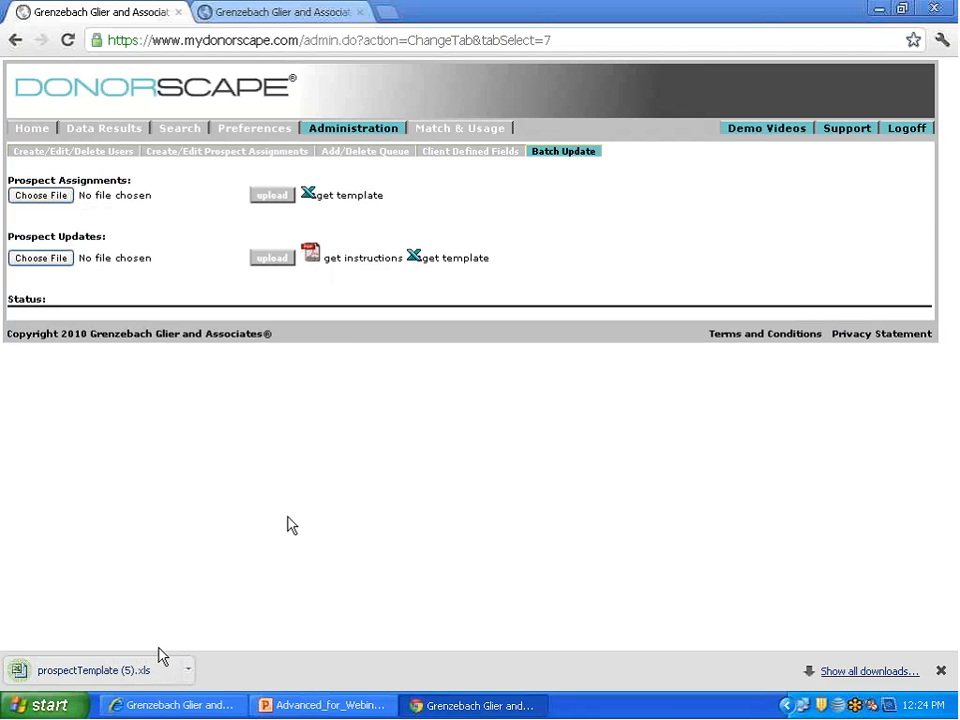
left_click(95, 670)
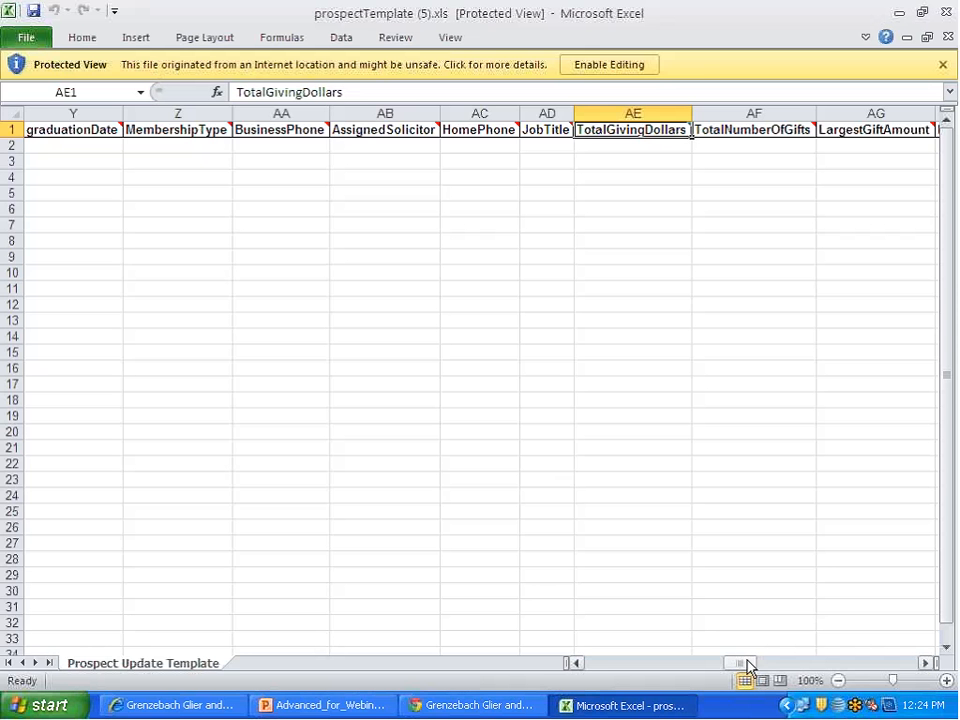
Step: Enable editing in the prospect update template, examine its column headings, and close the workbook
left_click_drag(746, 664, 561, 664)
left_click(611, 66)
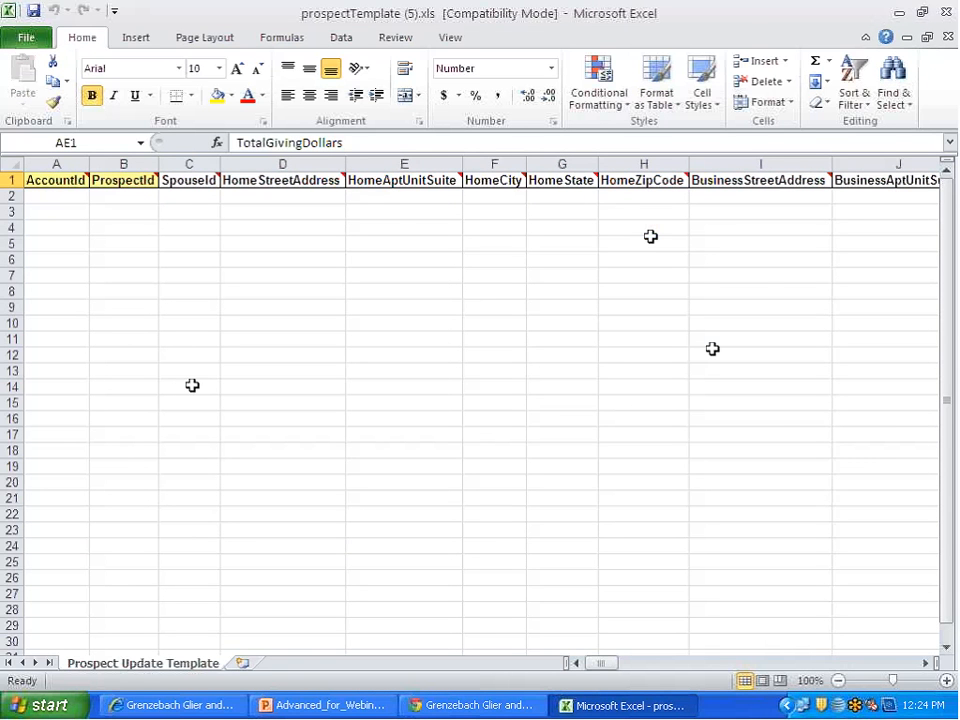
left_click_drag(613, 663, 574, 664)
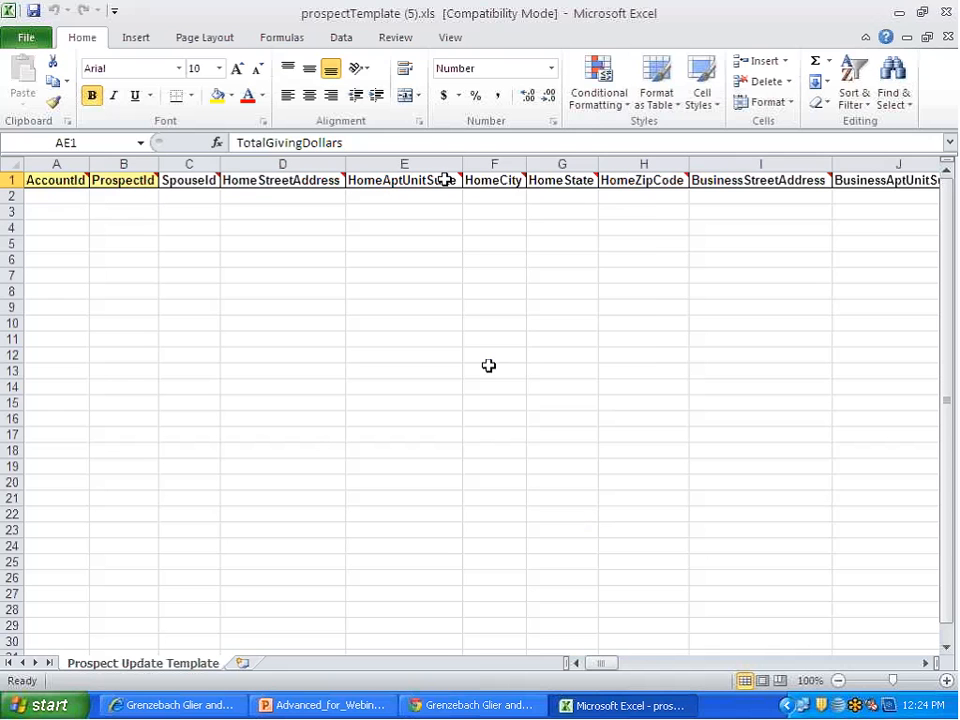
mouse_move(446, 180)
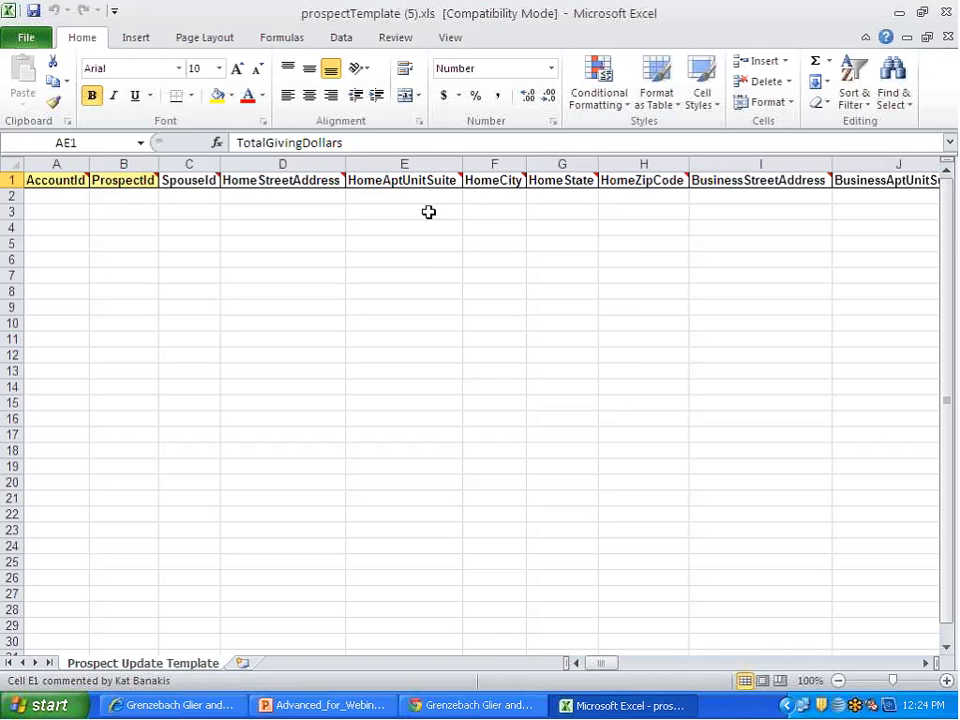
left_click(946, 12)
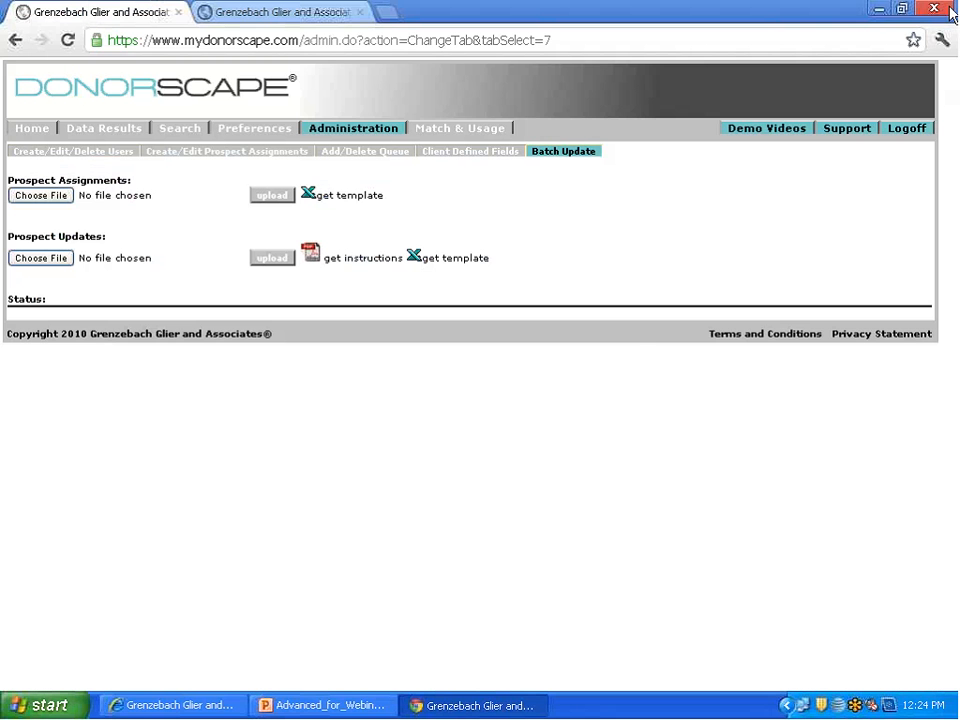
Step: Open 3362_Batch_Update.xls from the desktop and examine its filled-in columns, including AssignedSolicitor
left_click(878, 9)
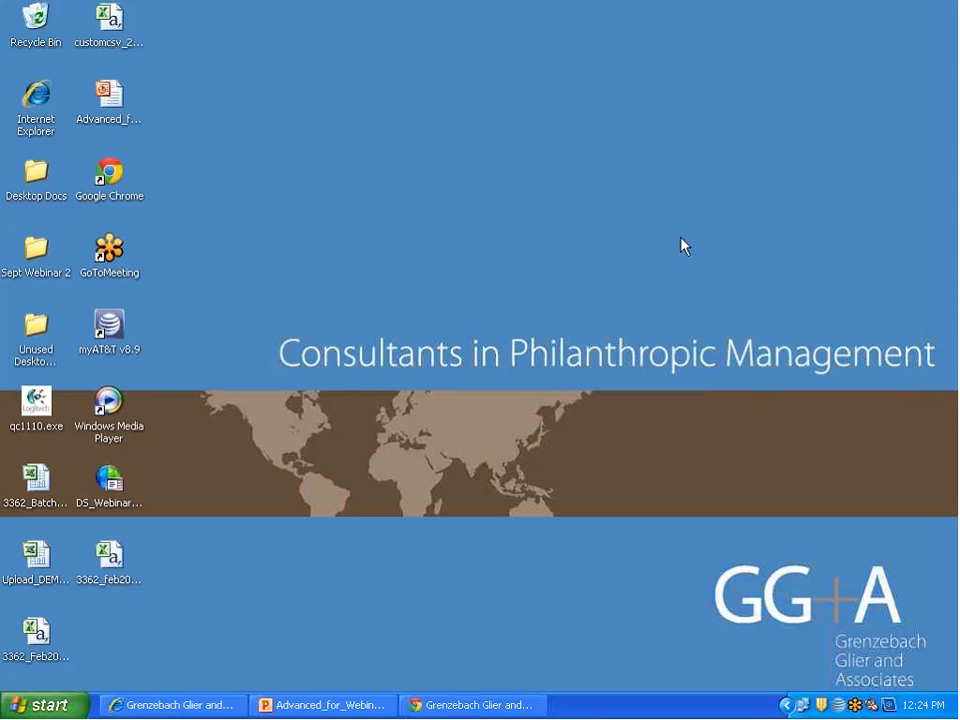
double_click(36, 480)
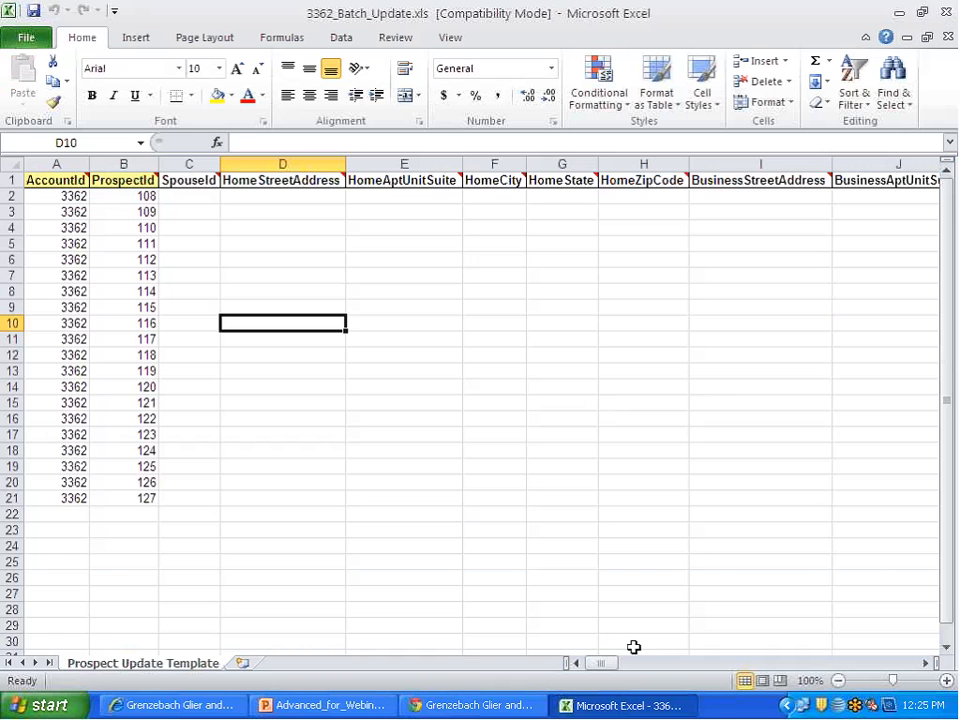
left_click_drag(605, 662, 748, 665)
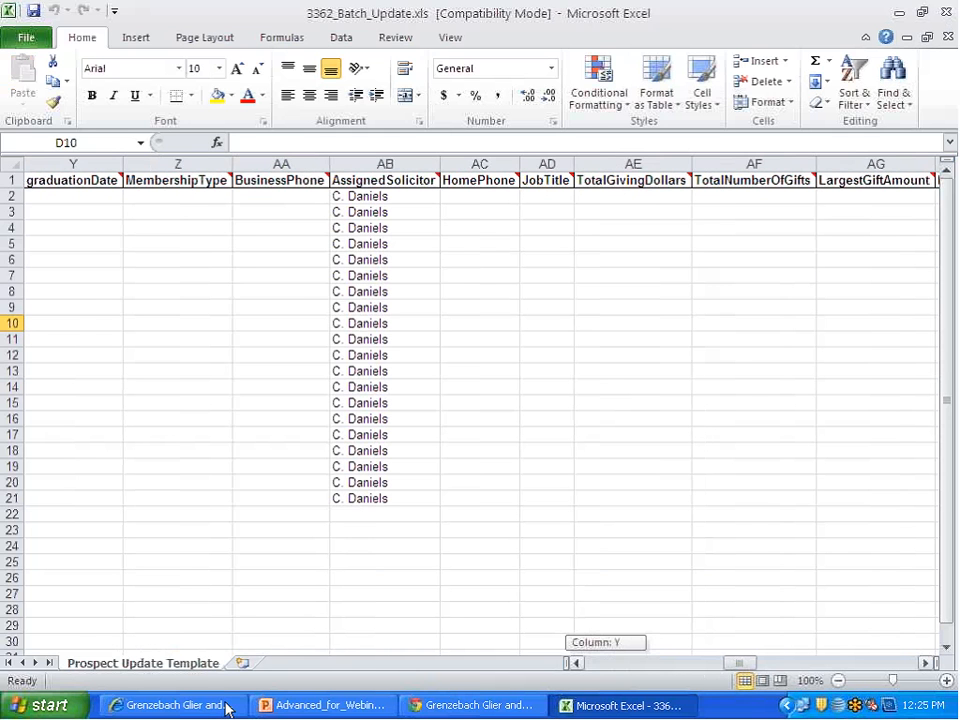
left_click_drag(740, 663, 768, 663)
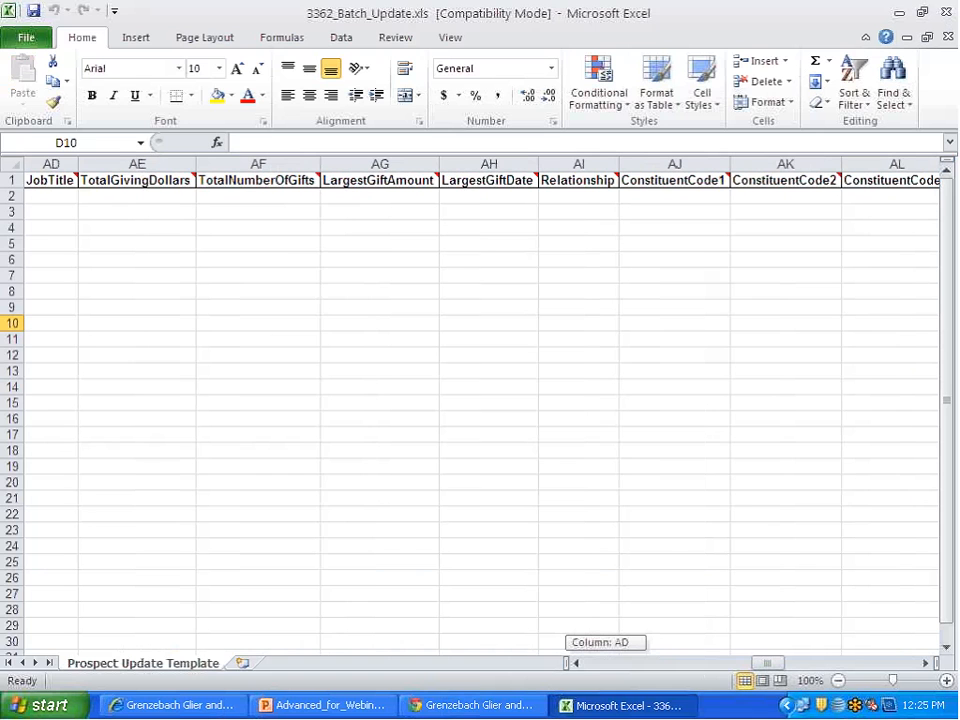
Step: Check the Client Defined Fields names in DonorScape against the ClientDefinedField_1 column of the 3362_Batch_Update workbook in Excel
left_click(447, 707)
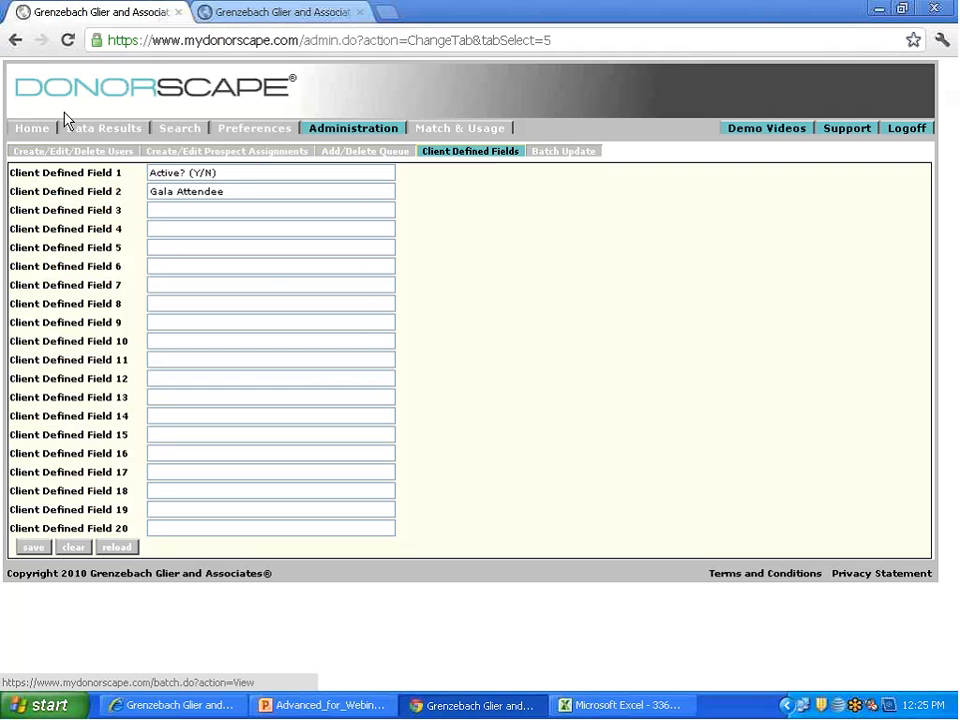
left_click(112, 135)
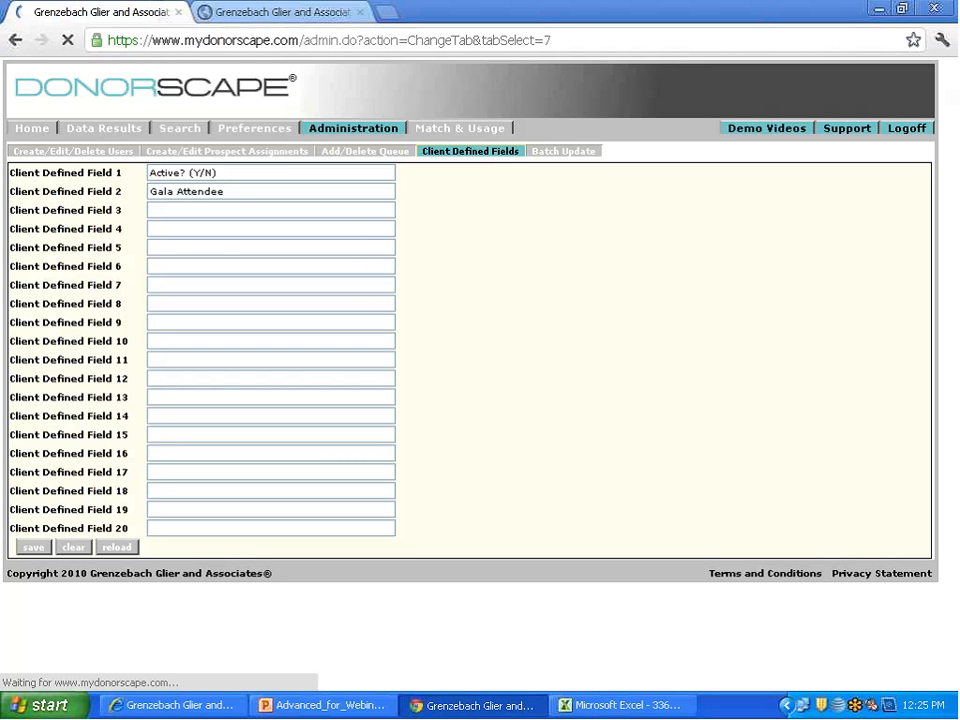
left_click(645, 702)
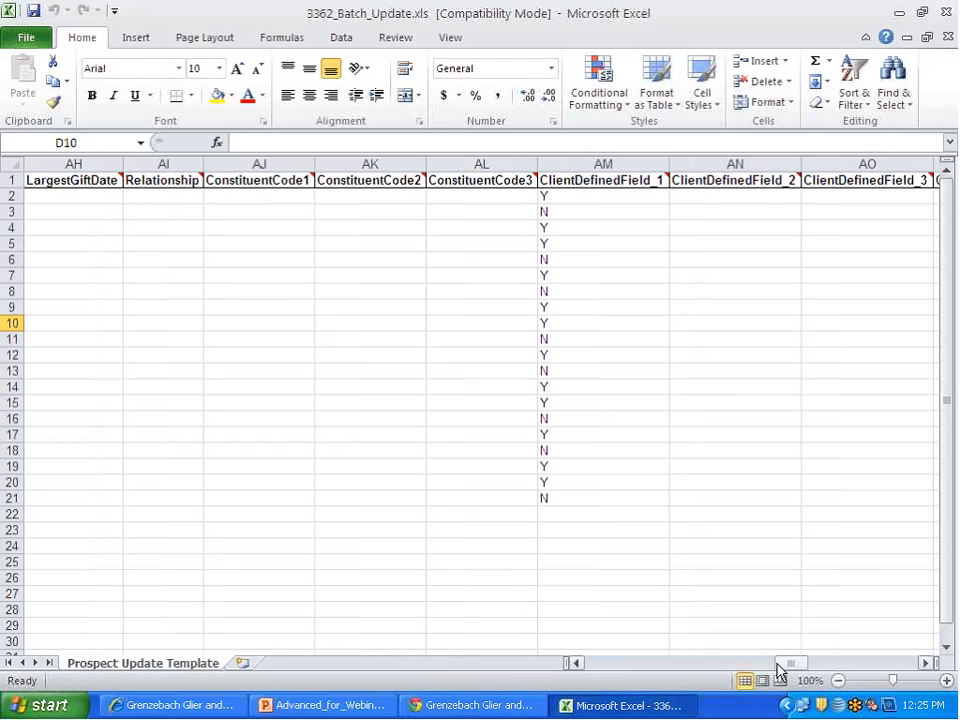
left_click_drag(788, 670, 392, 612)
Step: Start saving a copy of the batch update workbook to the desktop, with CSV (MS-DOS) as the file type
left_click(30, 40)
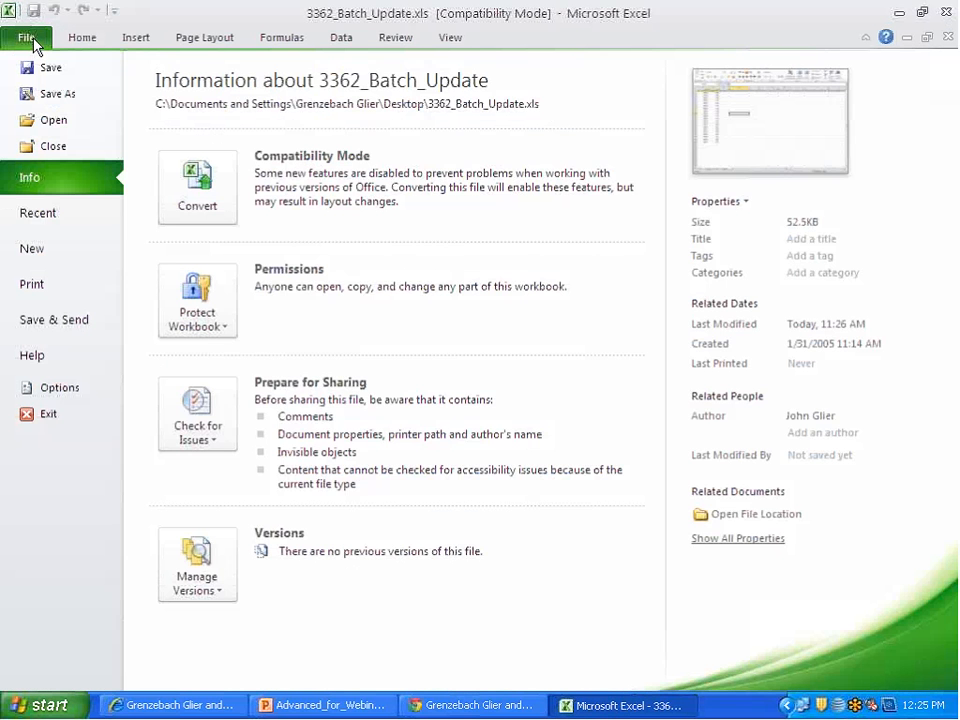
left_click(84, 40)
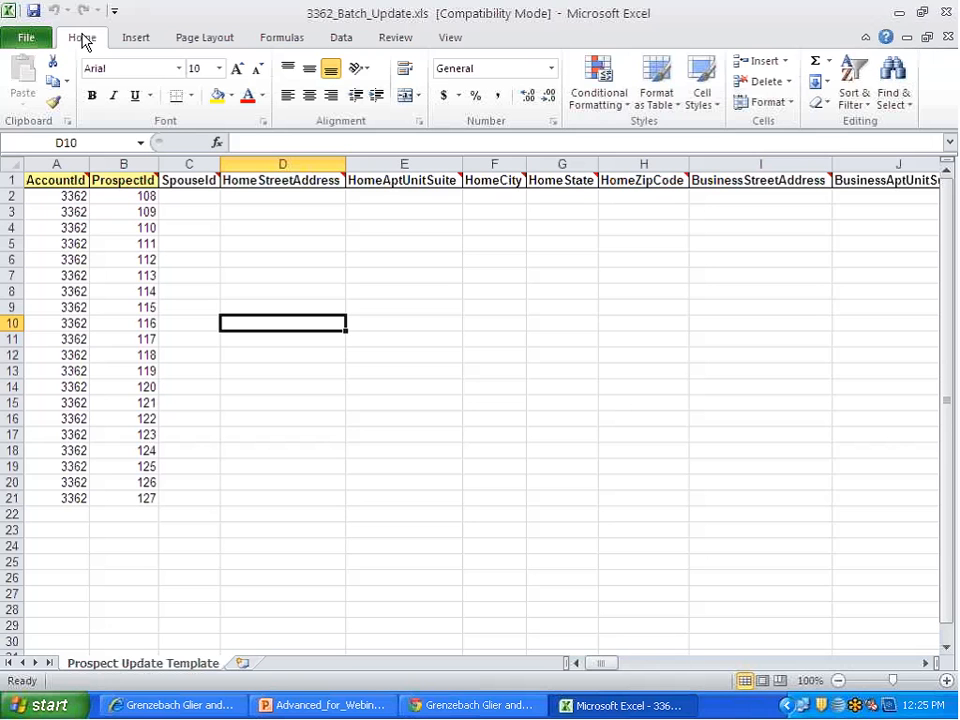
left_click(19, 39)
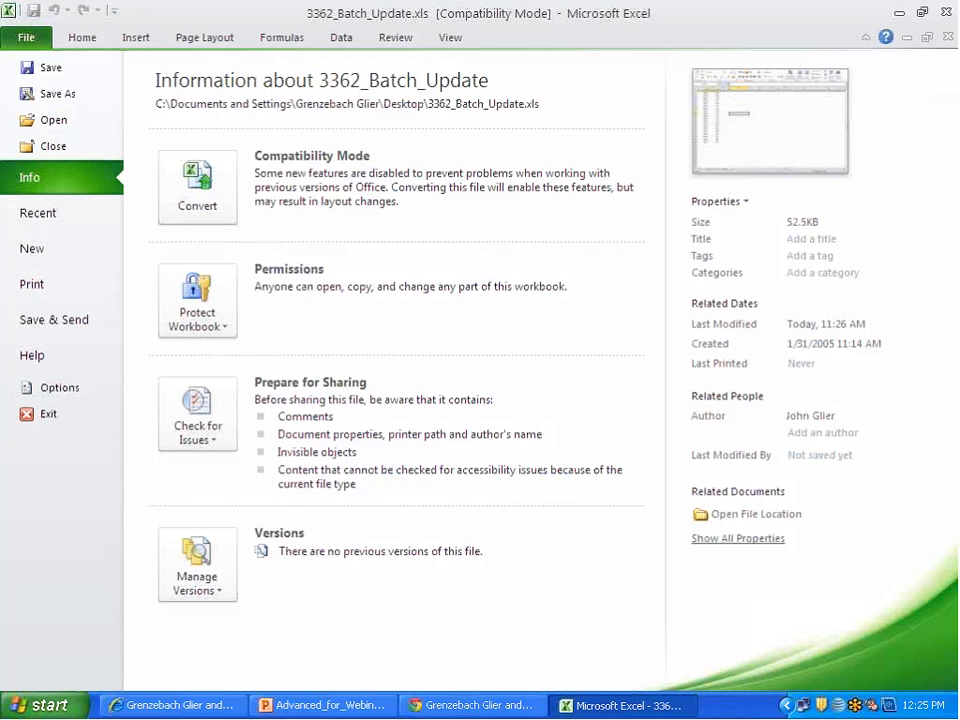
left_click(57, 94)
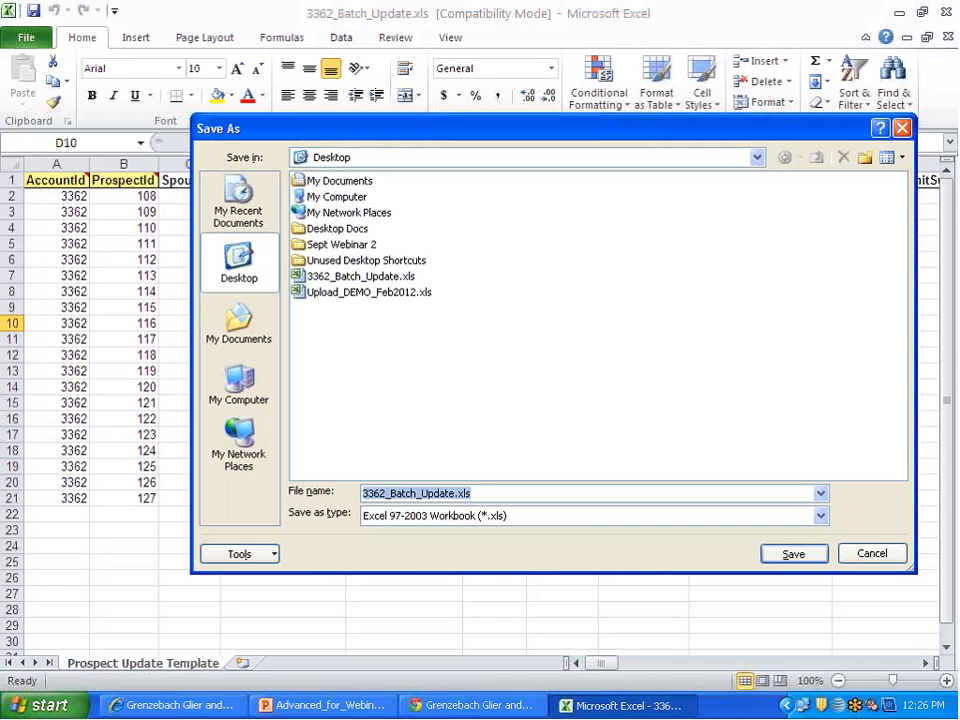
left_click(574, 518)
scroll(575, 540, "down", 1)
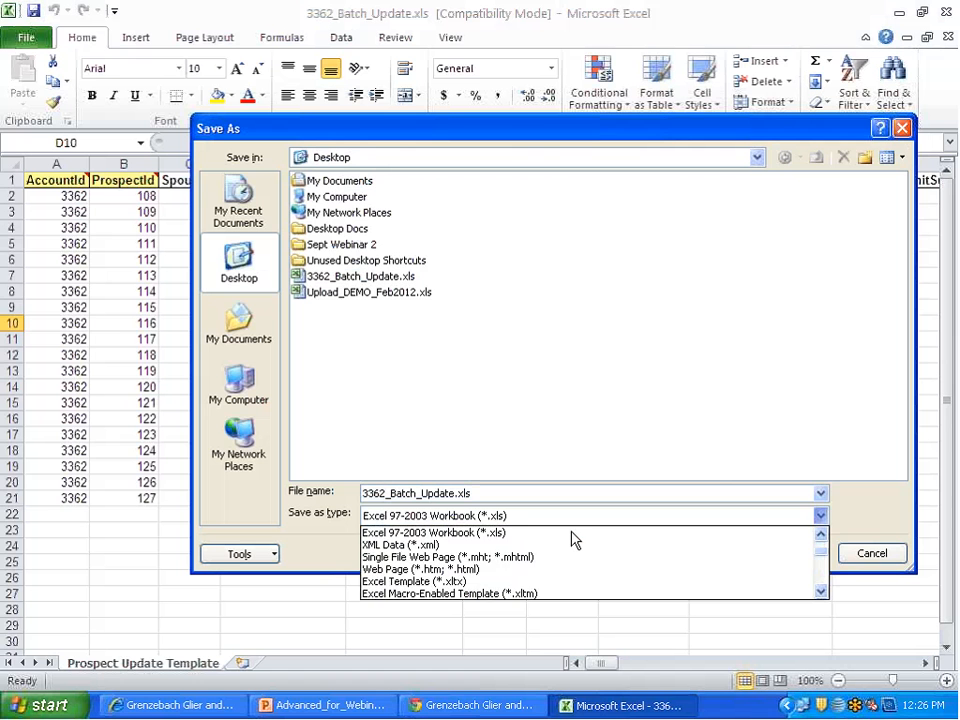
scroll(573, 540, "down", 5)
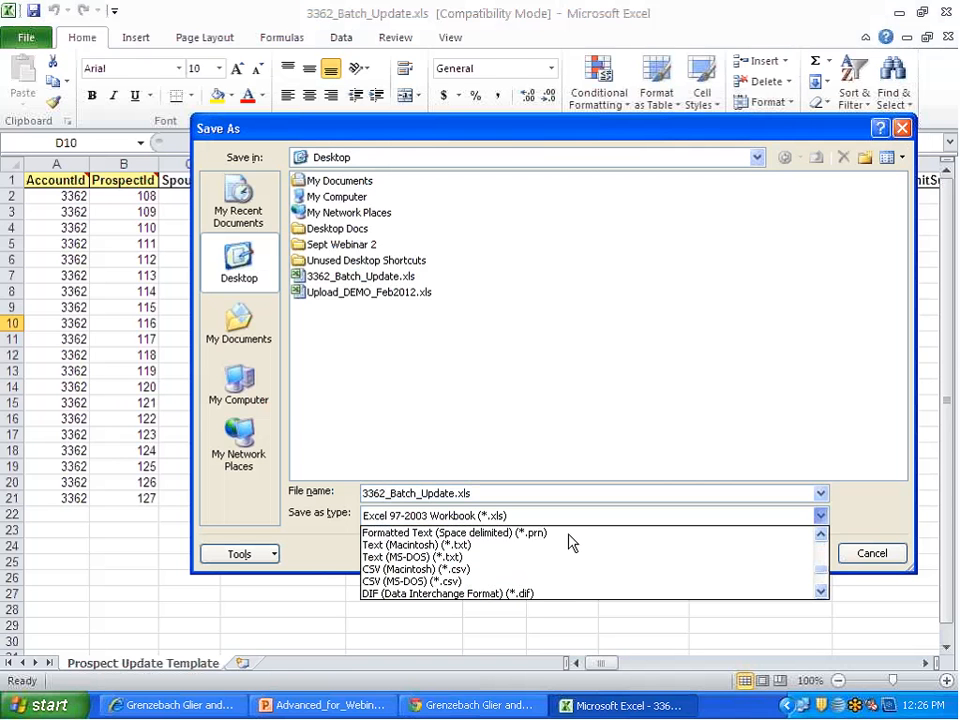
left_click(570, 590)
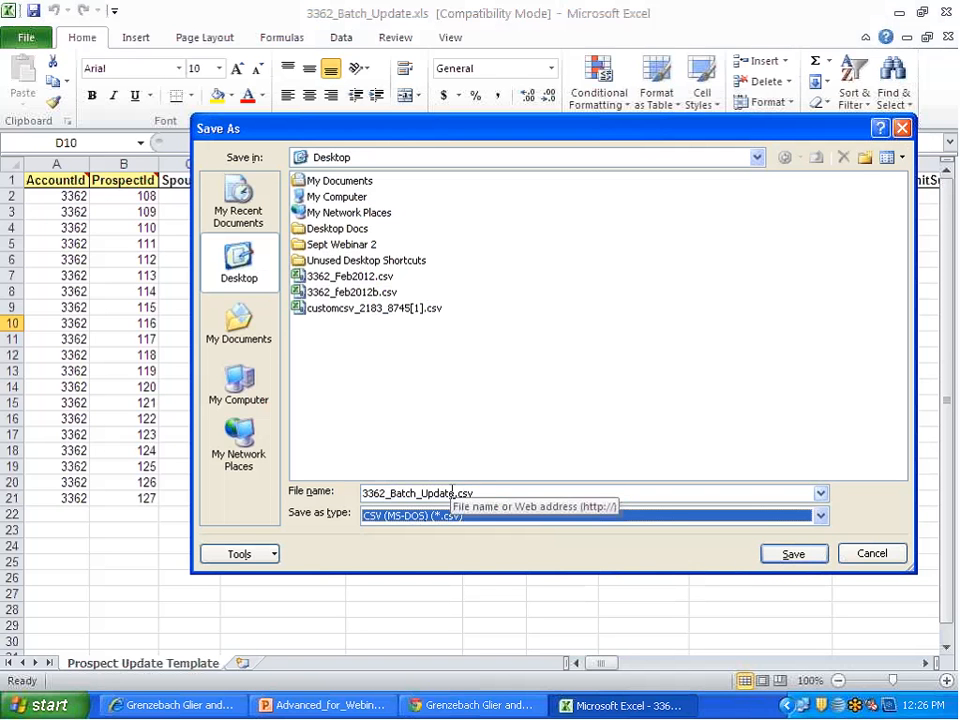
Step: Name the copy 3362_Batch_Update_Feb12.csv, save it, and keep the CSV format
left_click(491, 497)
type("_")
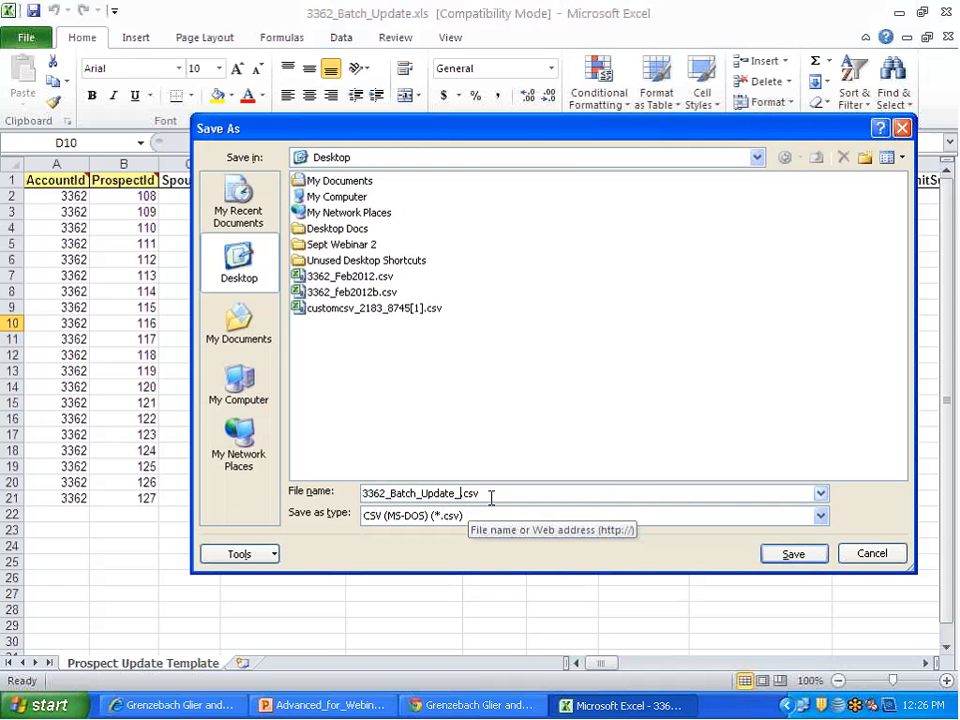
type("Feb12")
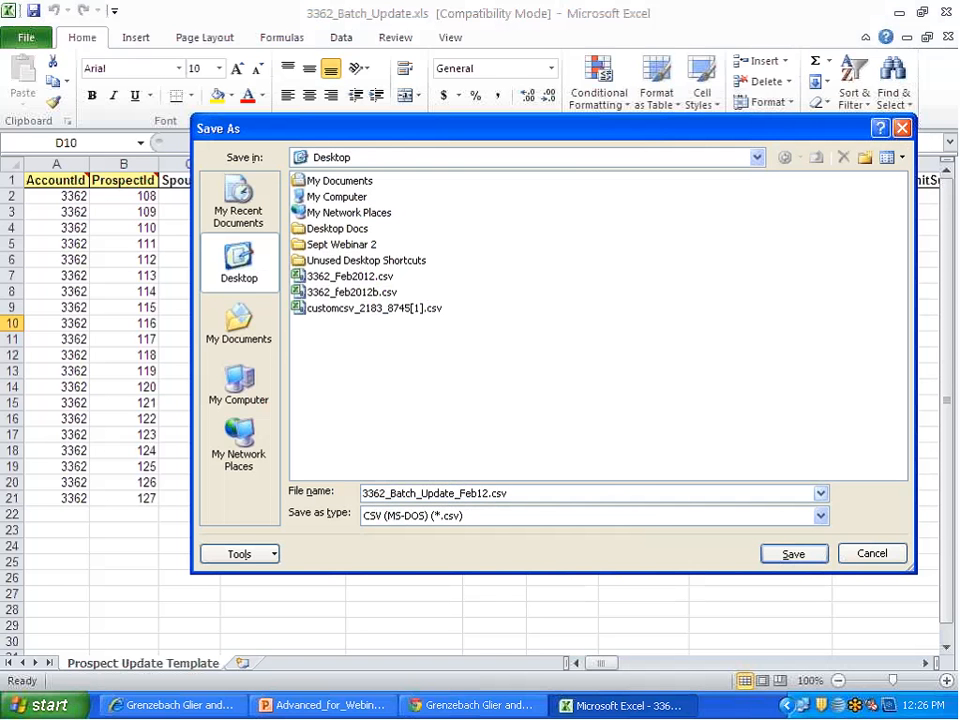
left_click(789, 559)
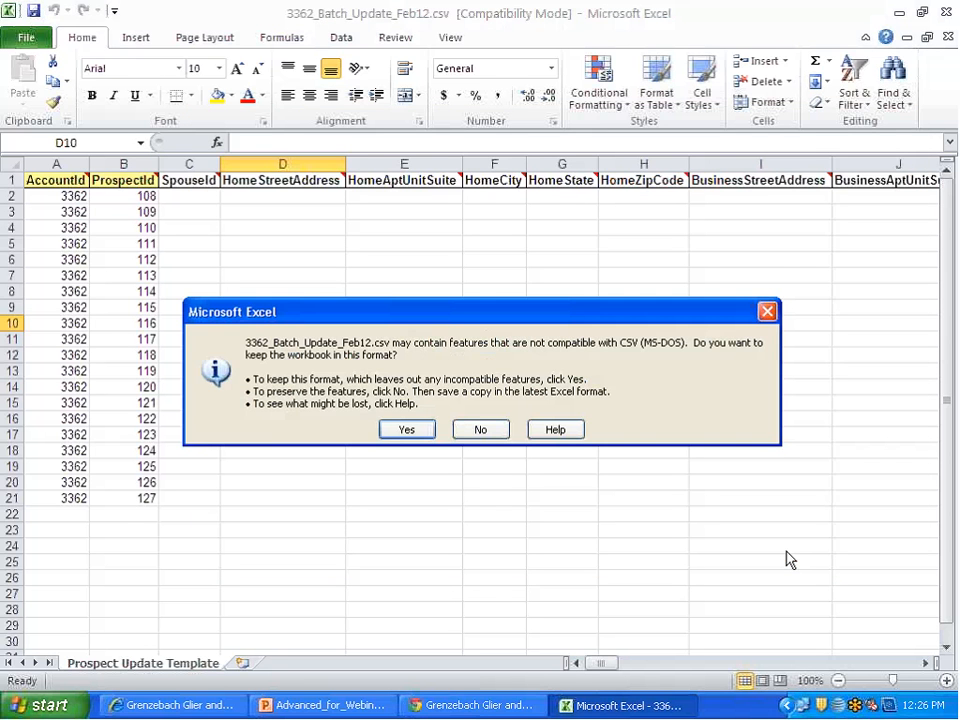
left_click(406, 429)
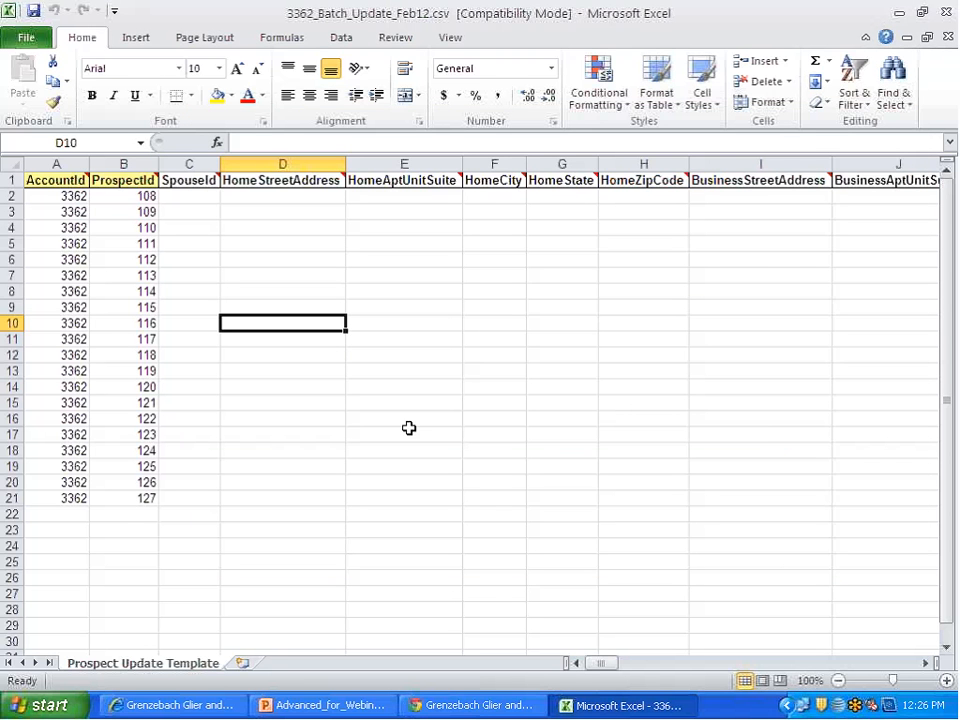
Step: Close Excel and save 3362_Batch_Update_Feb12.csv to the desktop, replacing the existing file and keeping the CSV format
left_click(950, 12)
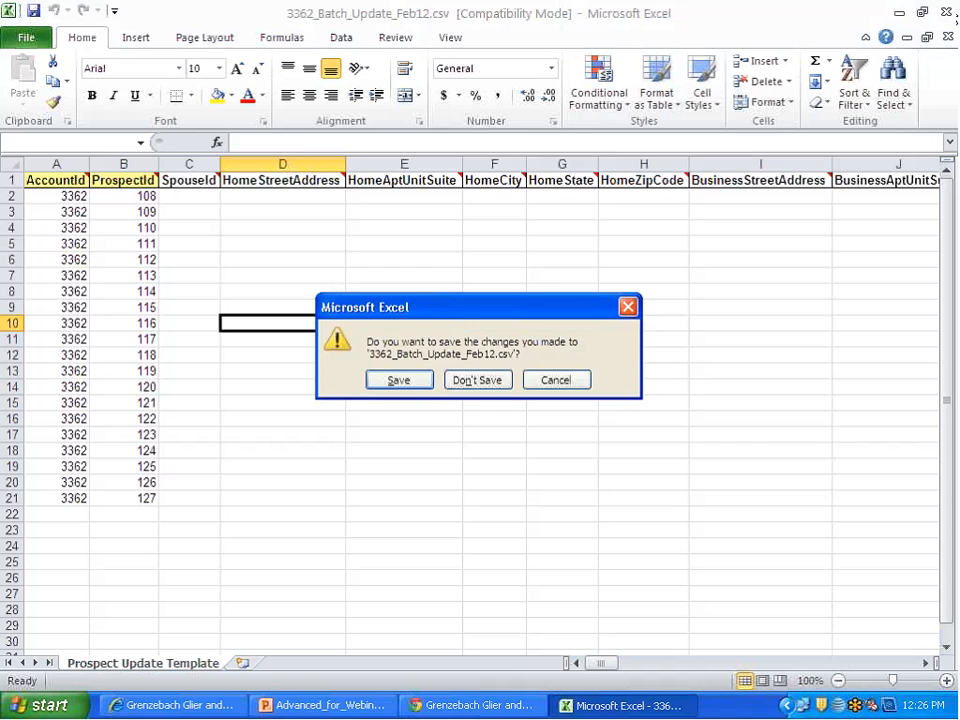
left_click(402, 385)
left_click(782, 556)
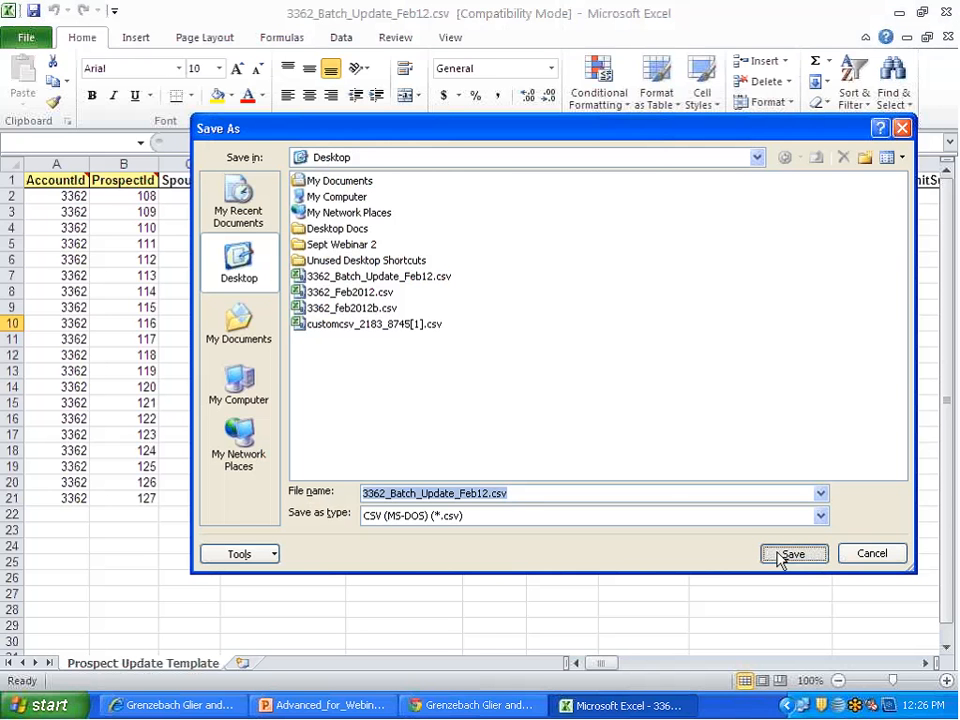
left_click(450, 408)
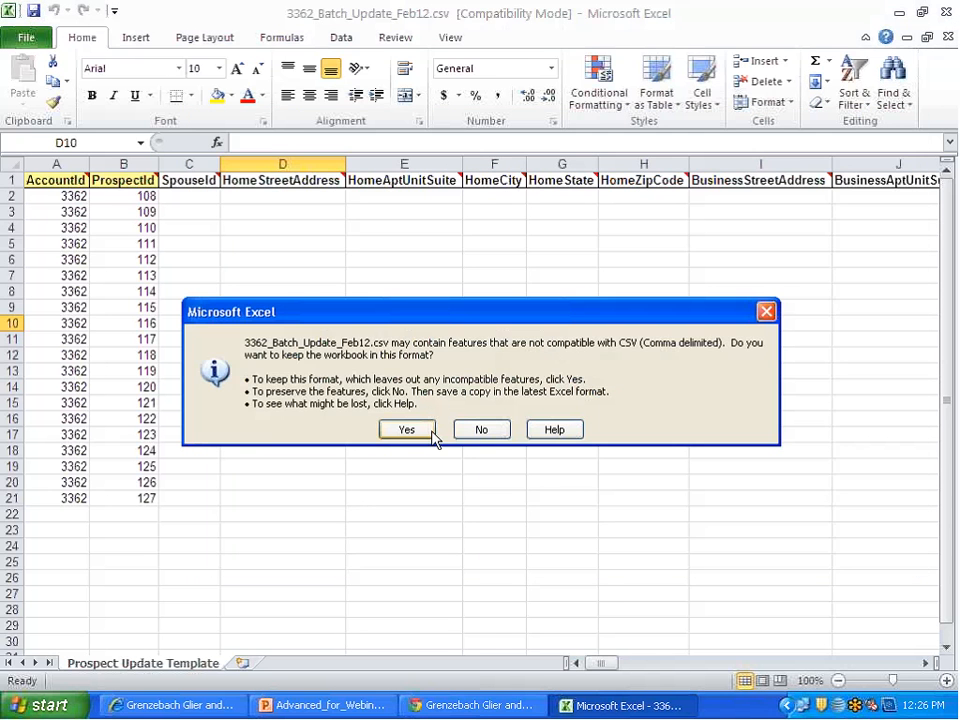
left_click(422, 428)
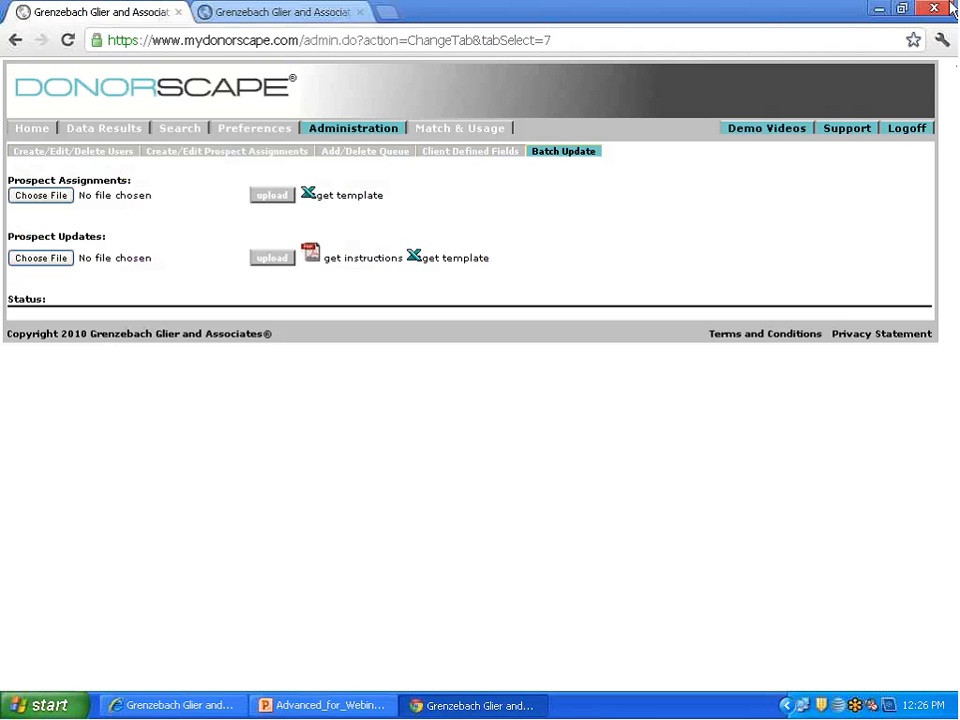
Step: Try to upload 3362_Batch_Update_Feb12.csv from the desktop as the Prospect Updates file in DonorScape and review the row-by-row status list
left_click(878, 9)
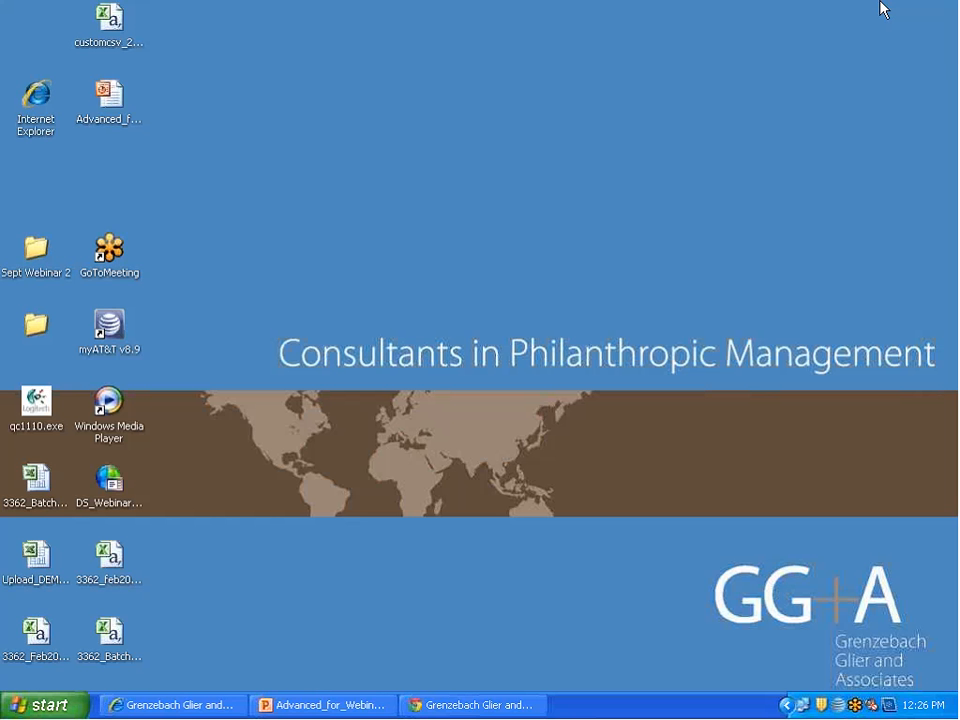
left_click(473, 705)
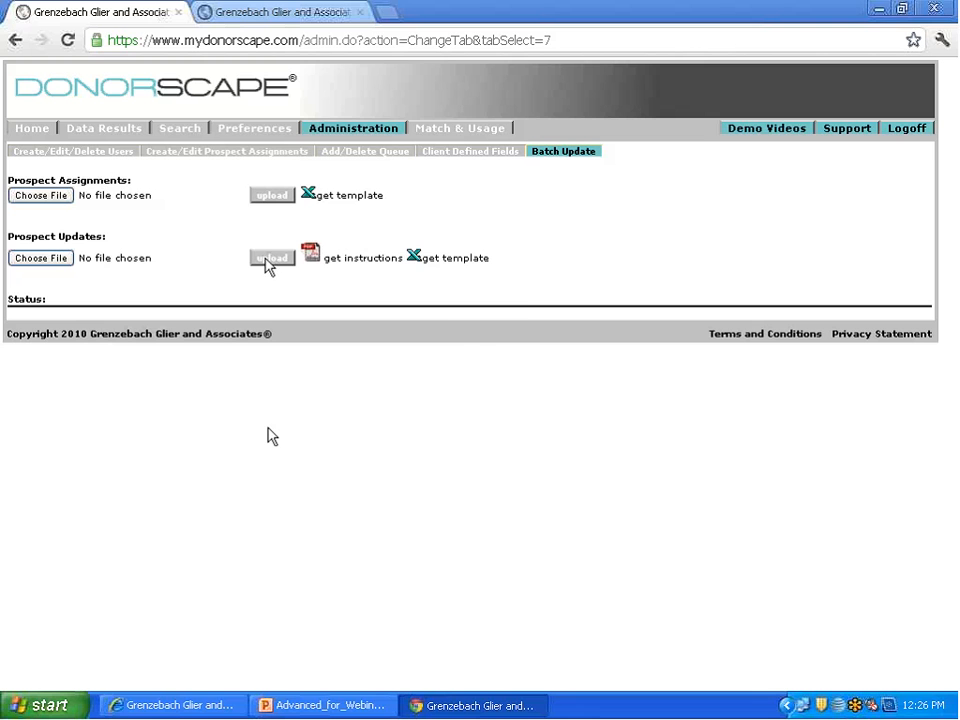
left_click(40, 258)
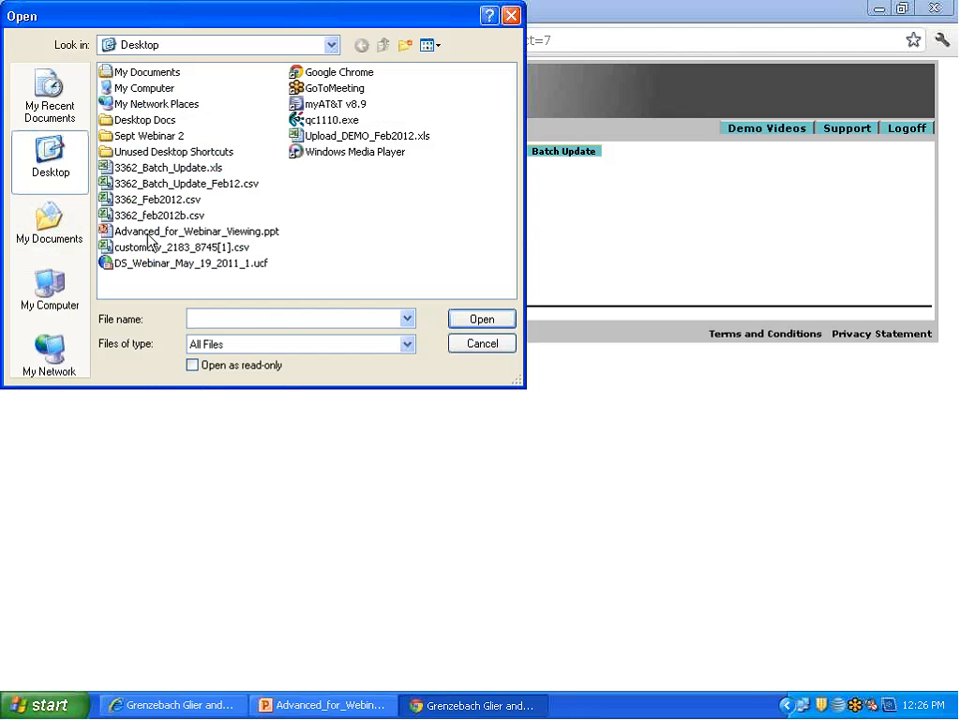
left_click(230, 187)
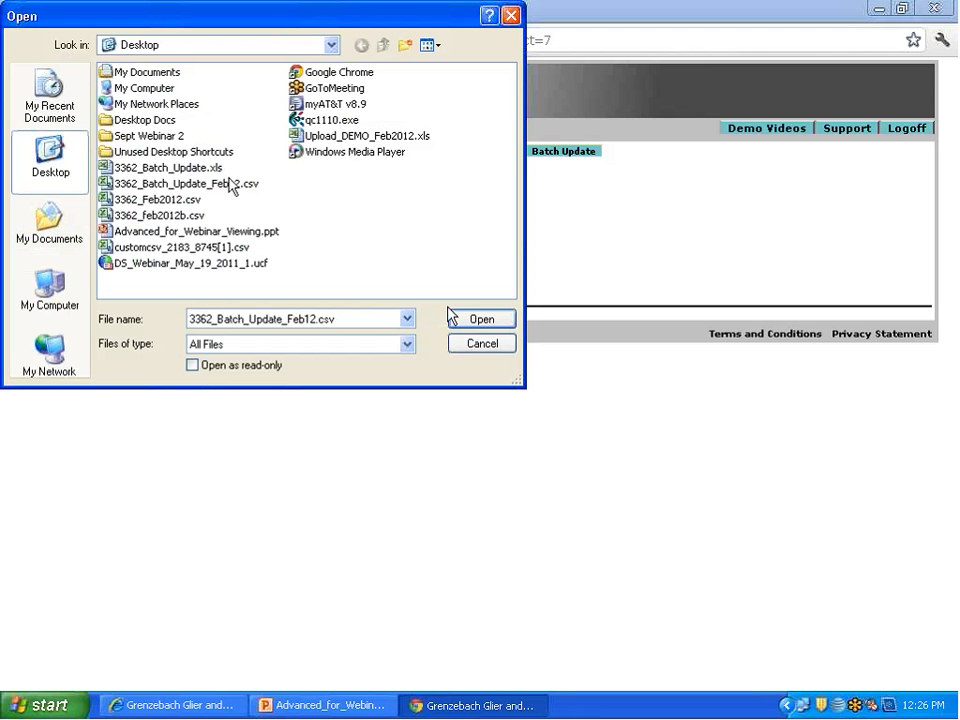
left_click(484, 320)
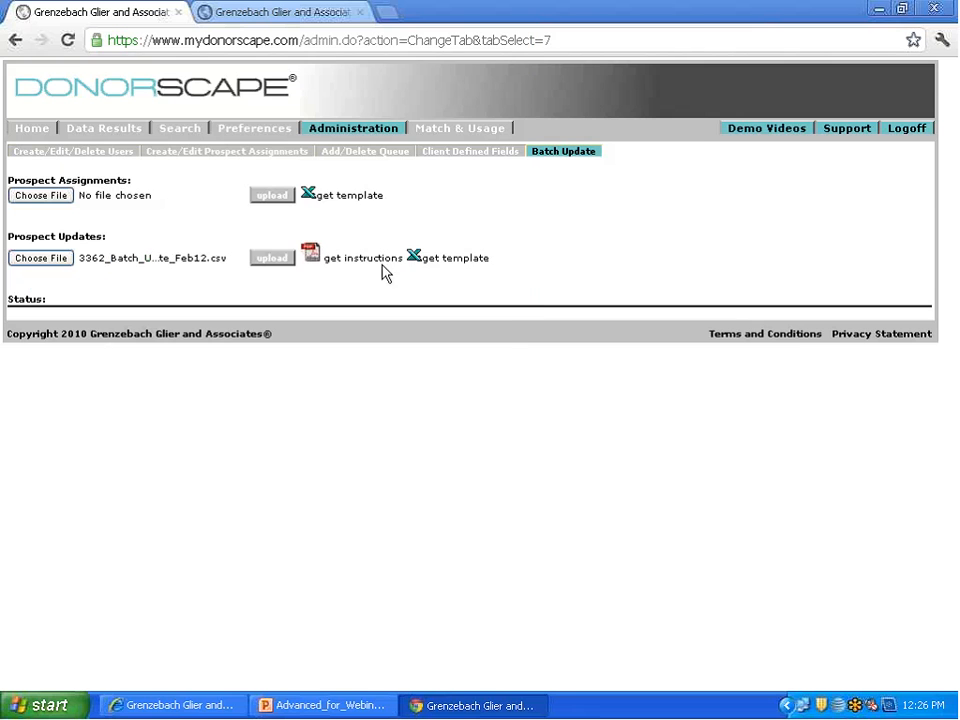
left_click(280, 257)
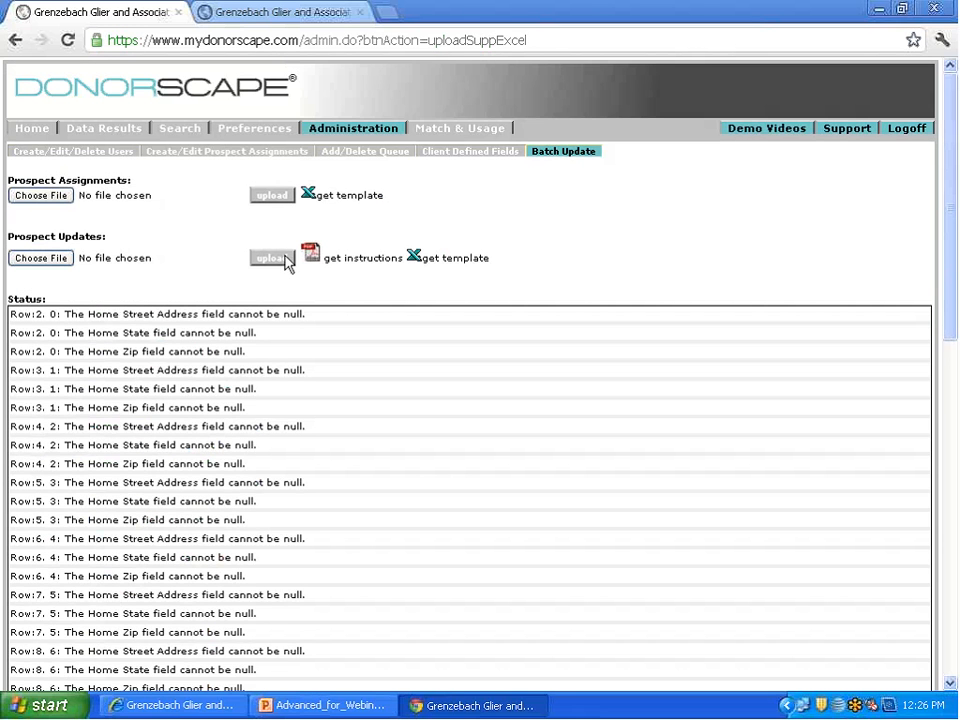
scroll(285, 262, "down", 2)
scroll(285, 262, "down", 15)
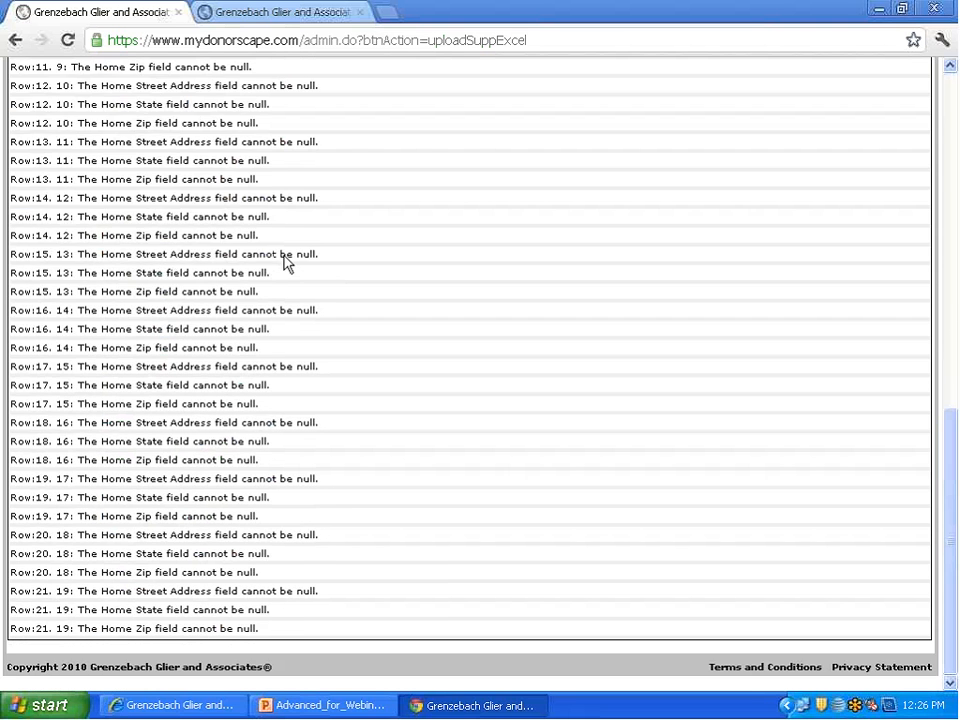
scroll(285, 262, "up", 15)
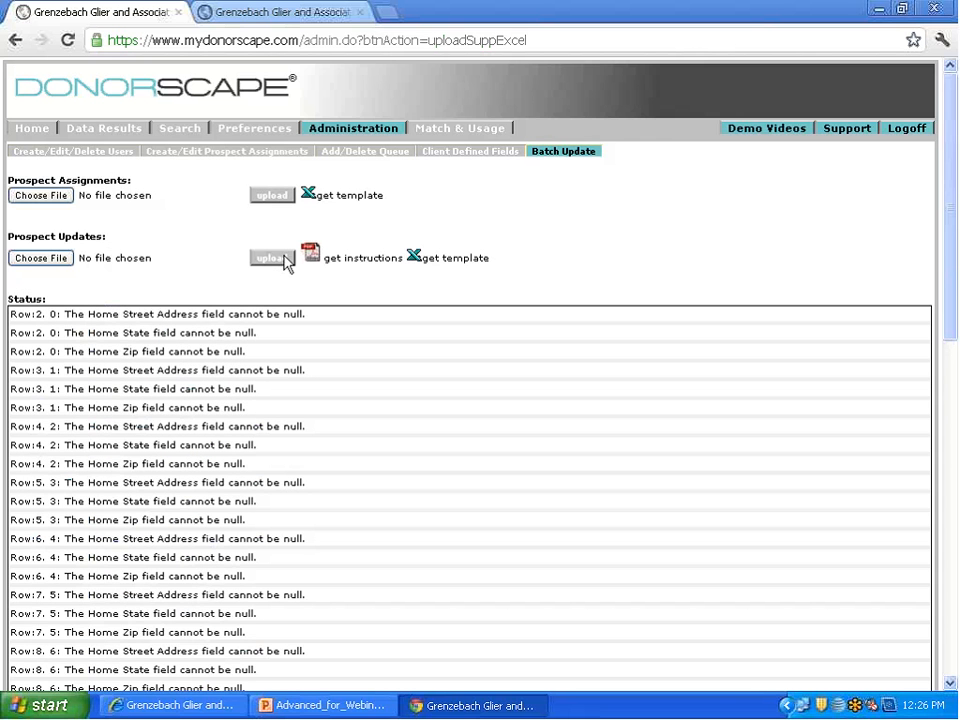
scroll(285, 262, "down", 15)
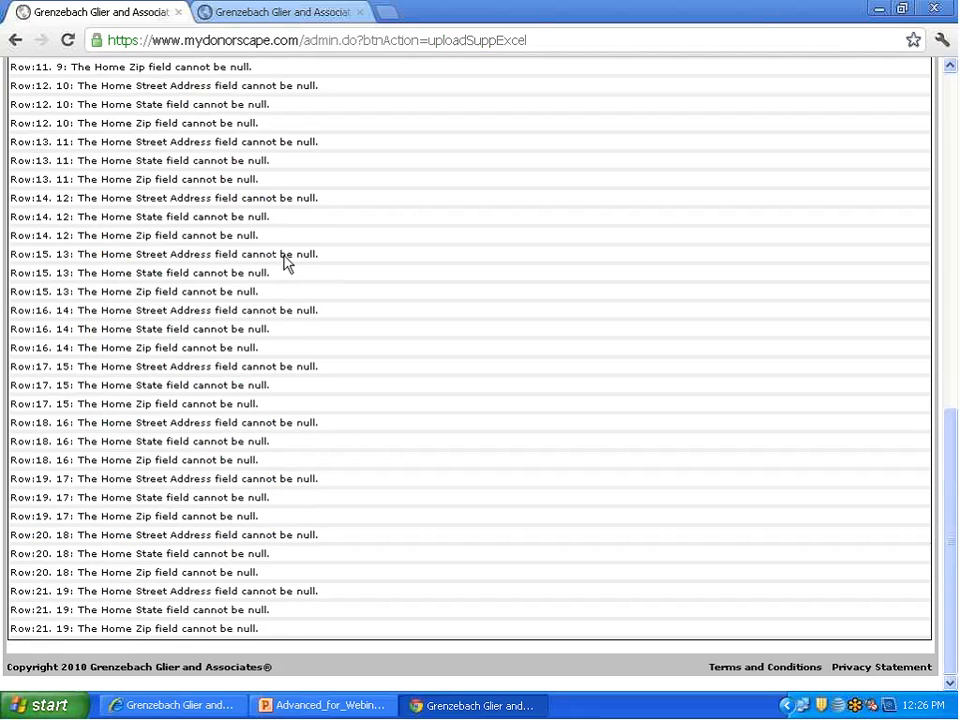
scroll(285, 262, "up", 15)
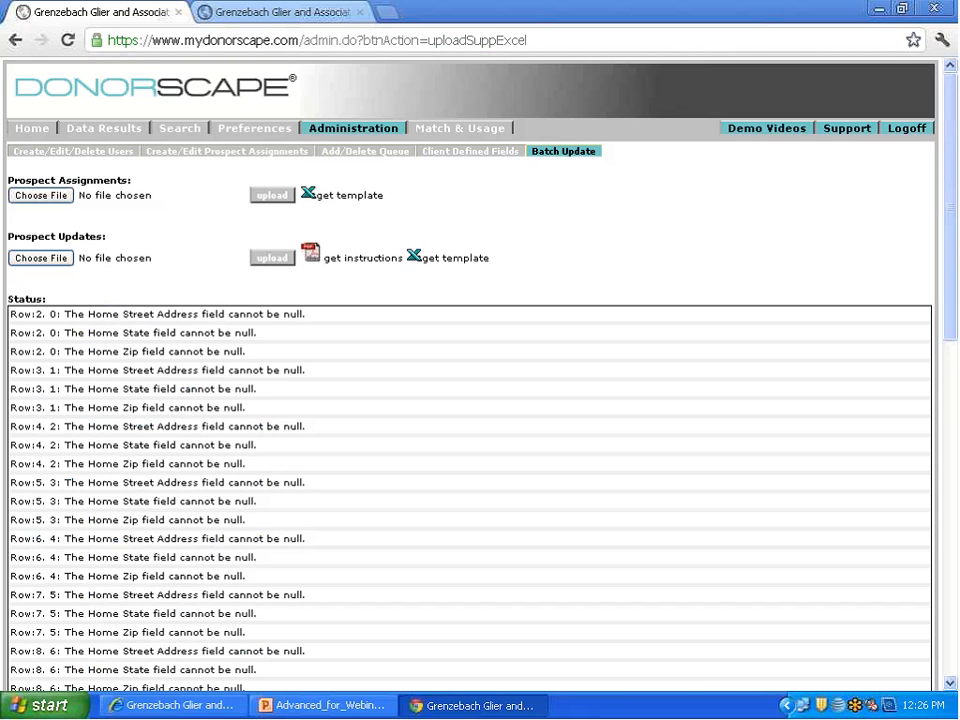
Step: Open 3362_Batch_Update_Feb12.csv from the desktop in Excel and delete the empty columns C to AA between ProspectId and AssignedSolicitor
left_click(885, 9)
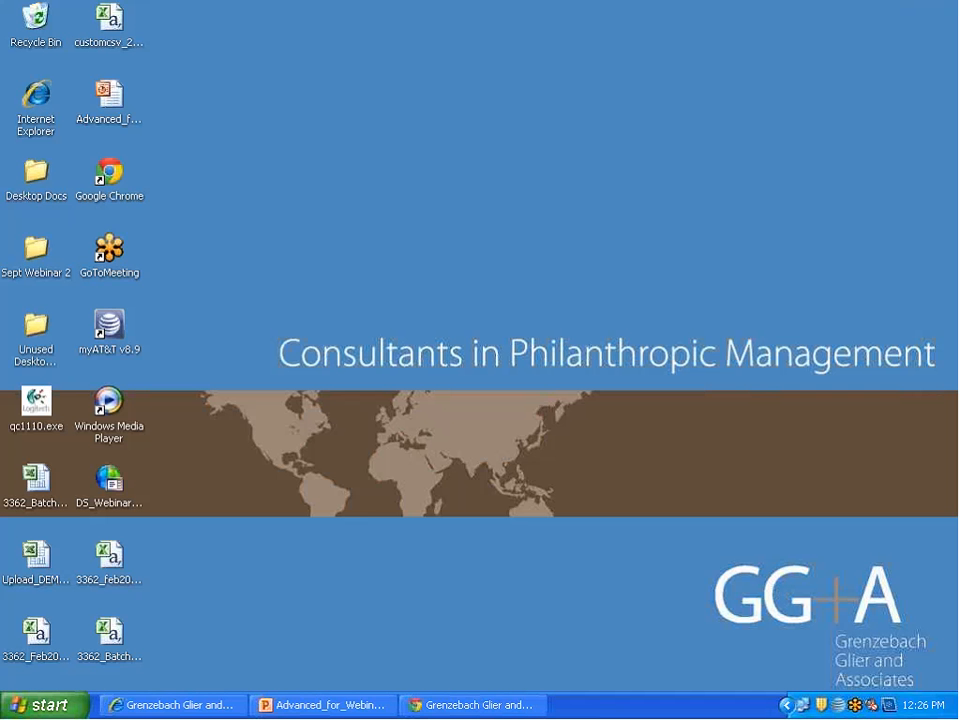
left_click(108, 631)
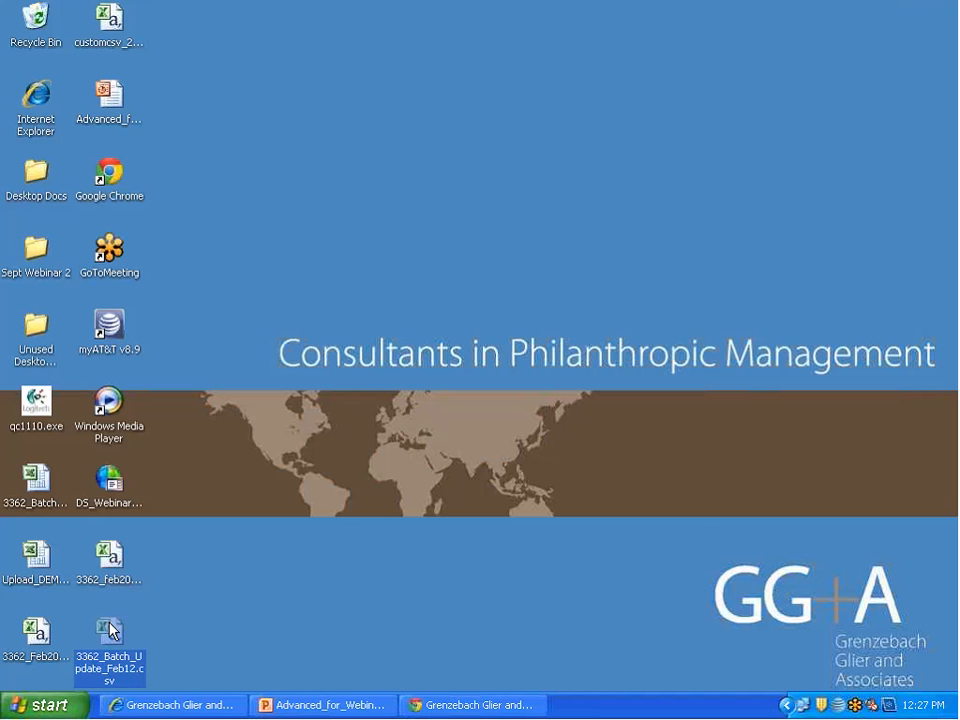
double_click(110, 630)
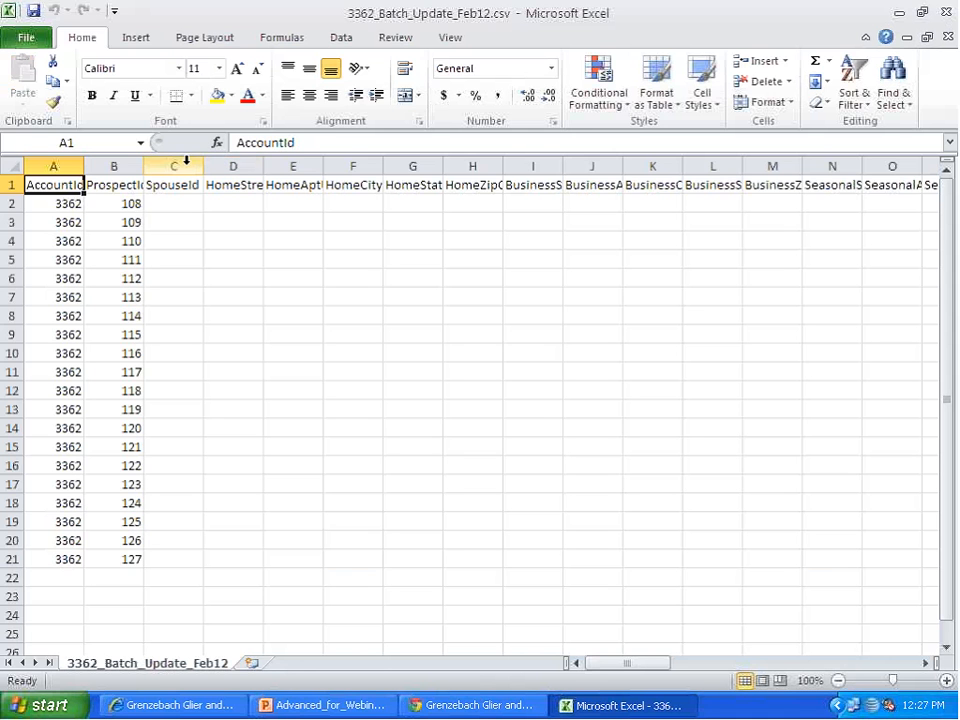
left_click_drag(186, 160, 767, 163)
right_click(739, 317)
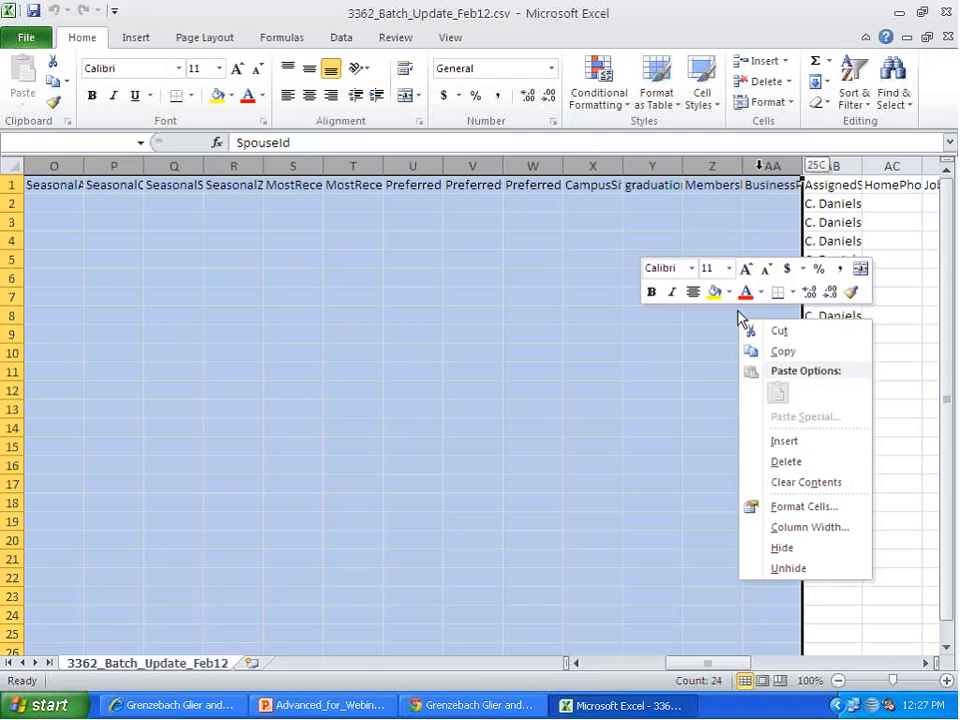
left_click(790, 462)
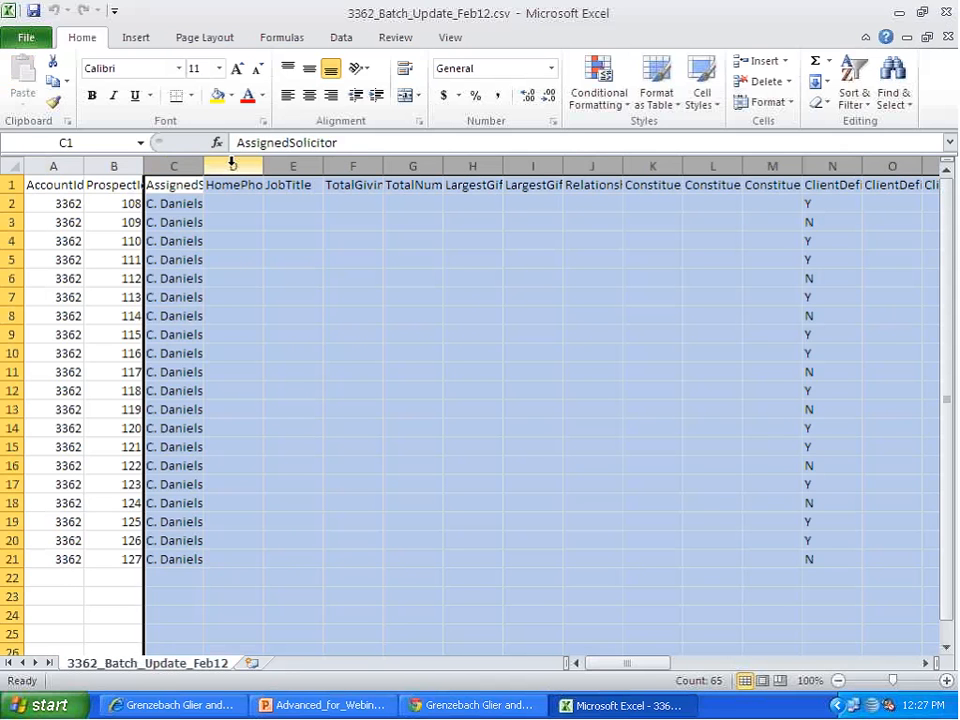
Step: Delete the empty columns between AssignedSolicitor and ClientDefinedField_1, and all the empty client-defined field columns after ClientDefinedField_1
left_click_drag(231, 163, 759, 162)
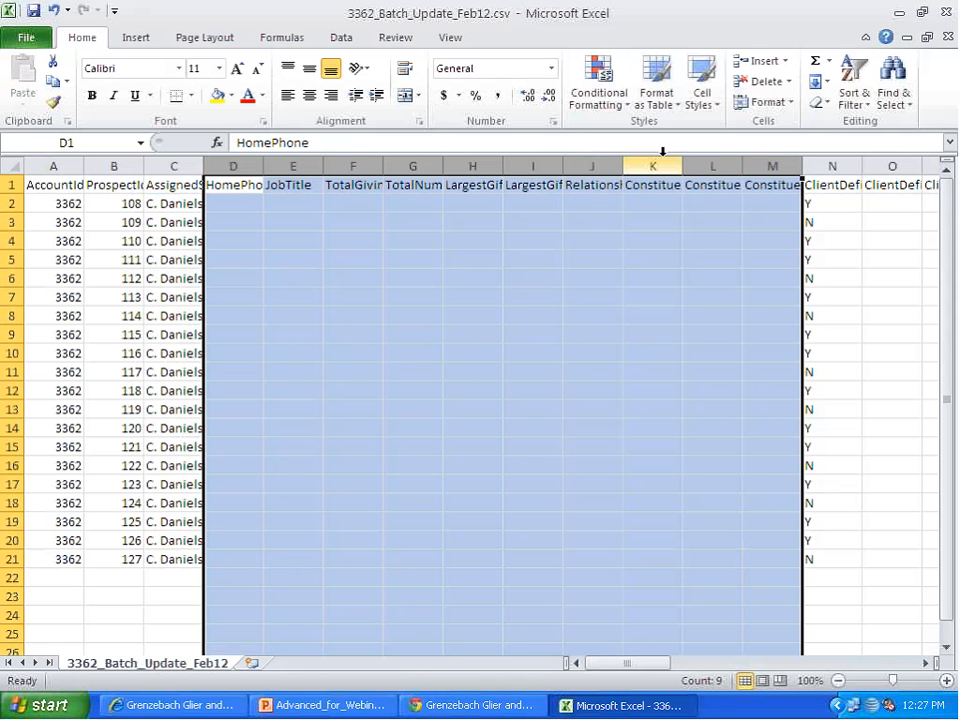
right_click(603, 257)
left_click(670, 410)
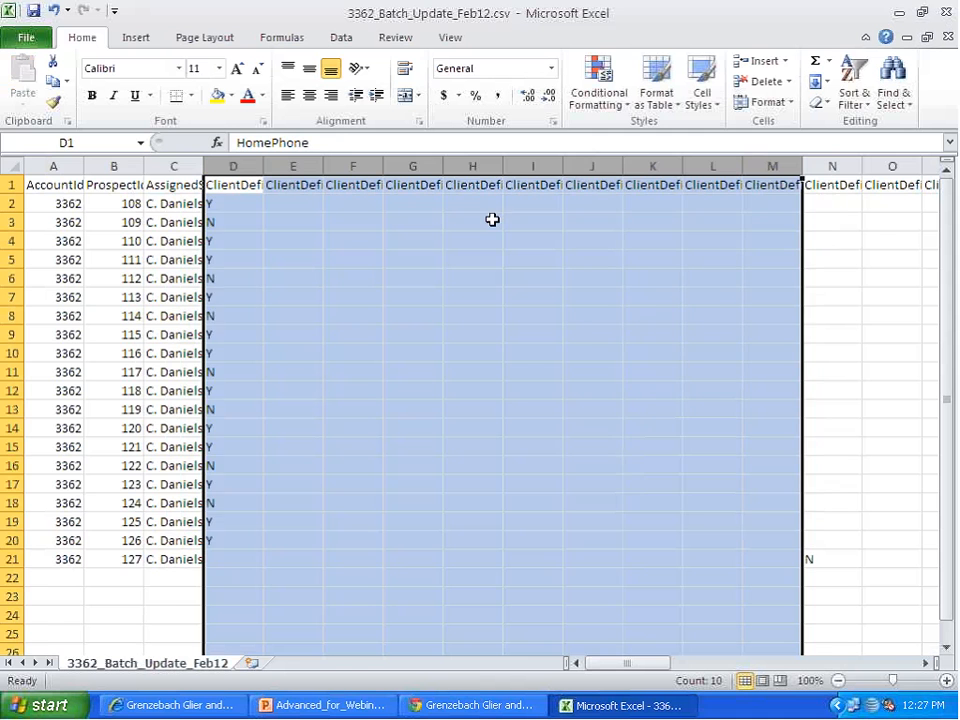
left_click_drag(302, 163, 776, 163)
right_click(735, 293)
left_click(790, 445)
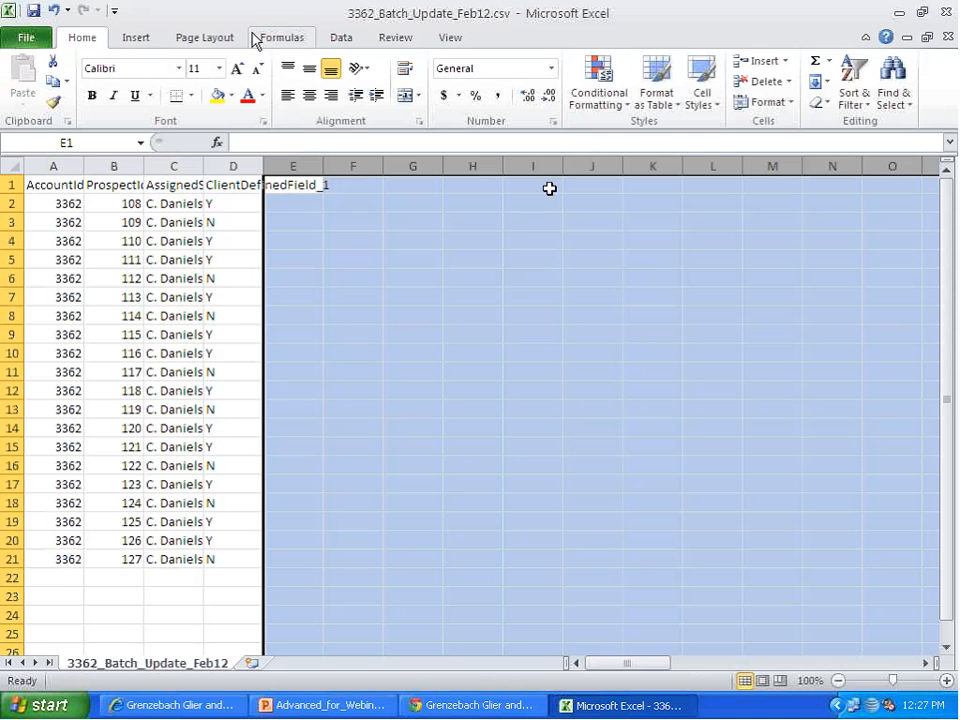
Step: Save the trimmed 3362_Batch_Update_Feb12.csv over the existing desktop file, keep the CSV format, and close Excel
left_click(33, 11)
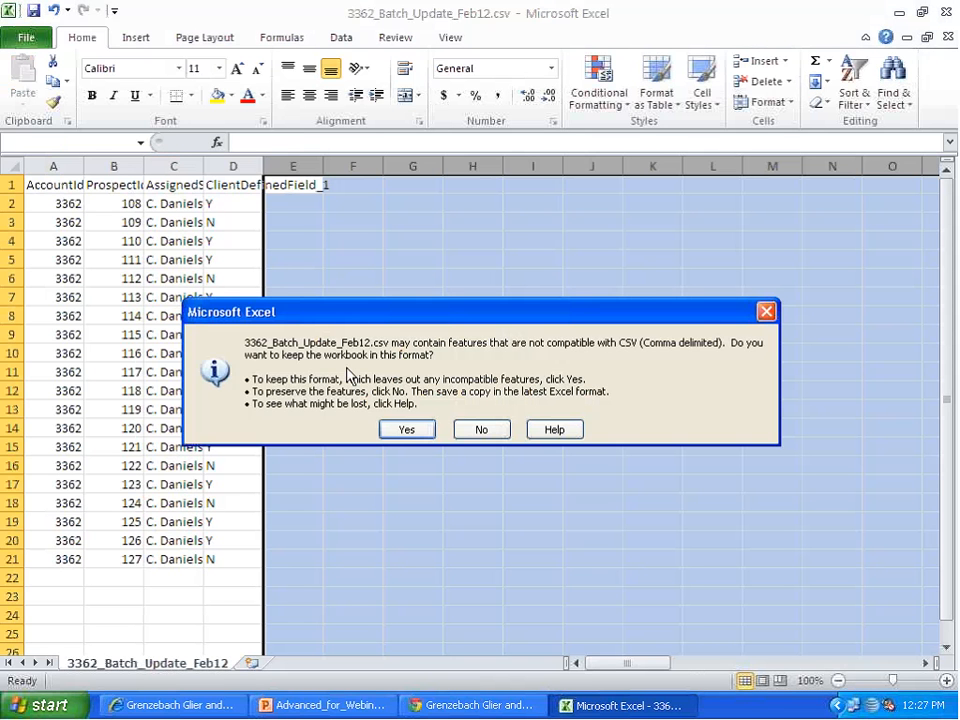
left_click(425, 428)
left_click(949, 12)
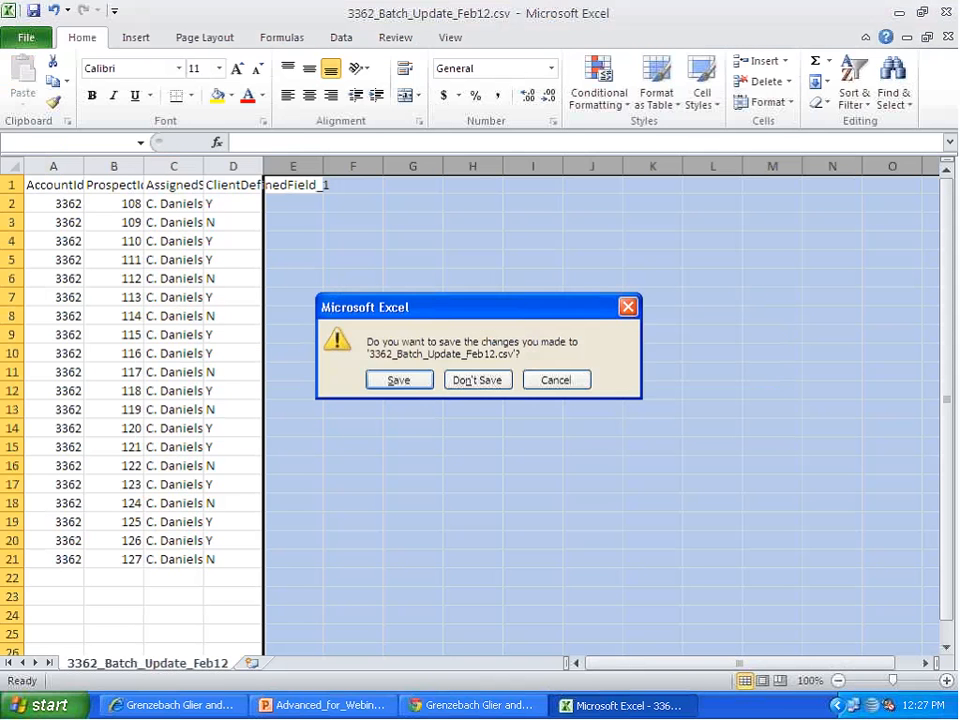
left_click(387, 379)
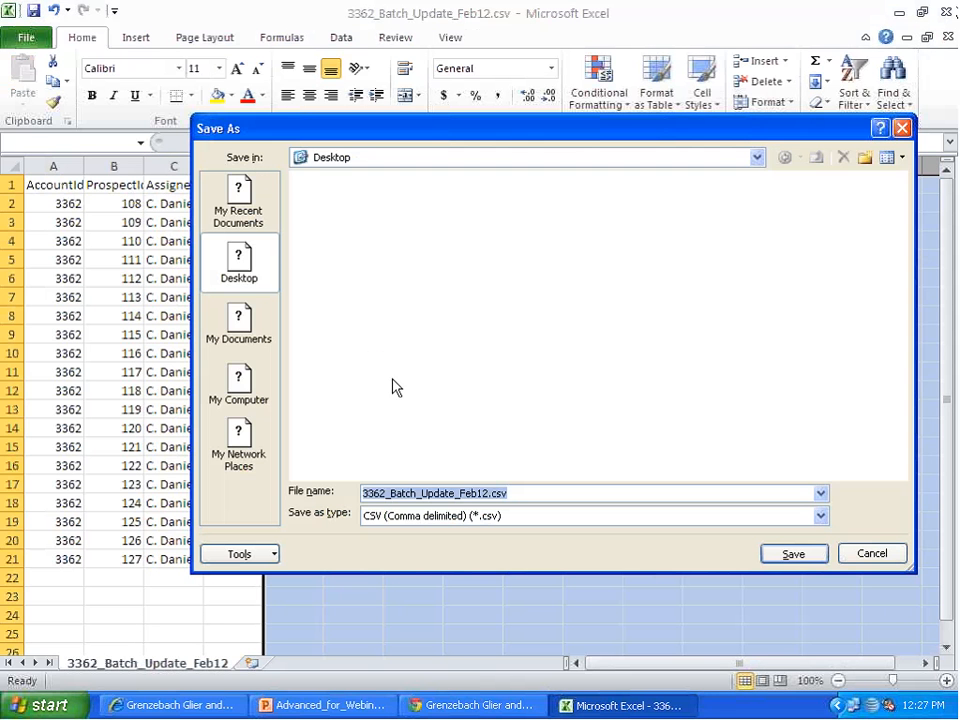
left_click(793, 556)
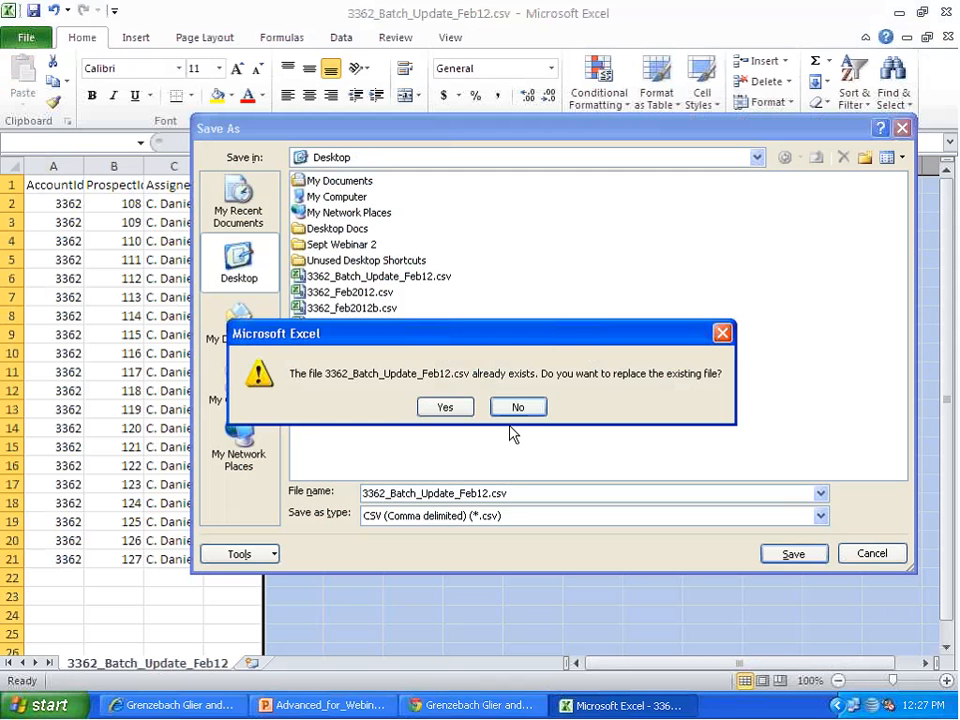
left_click(444, 406)
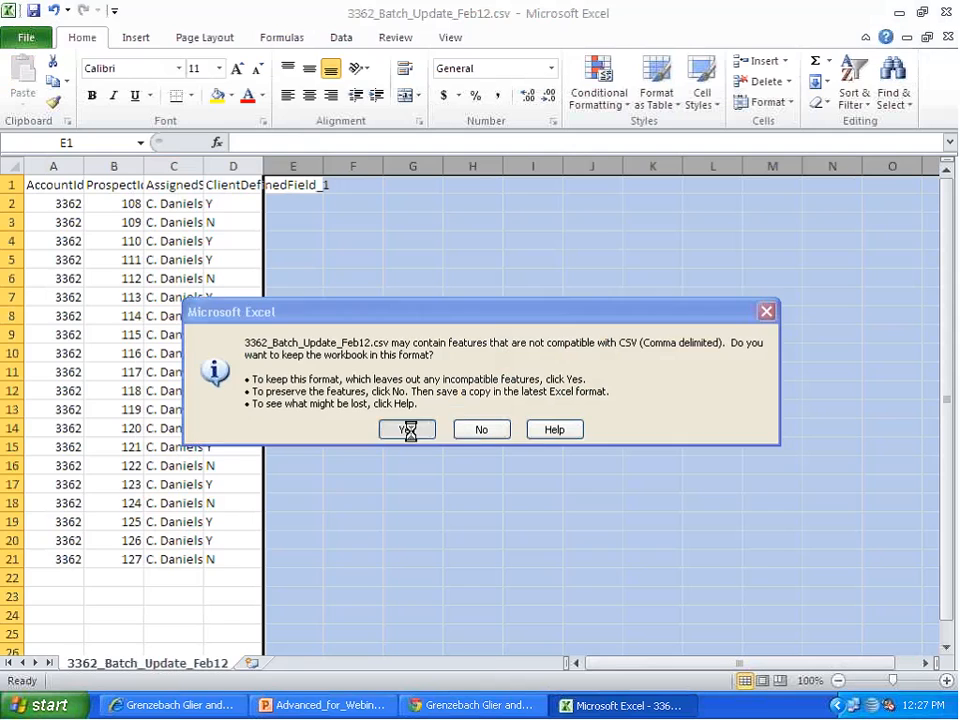
left_click(407, 428)
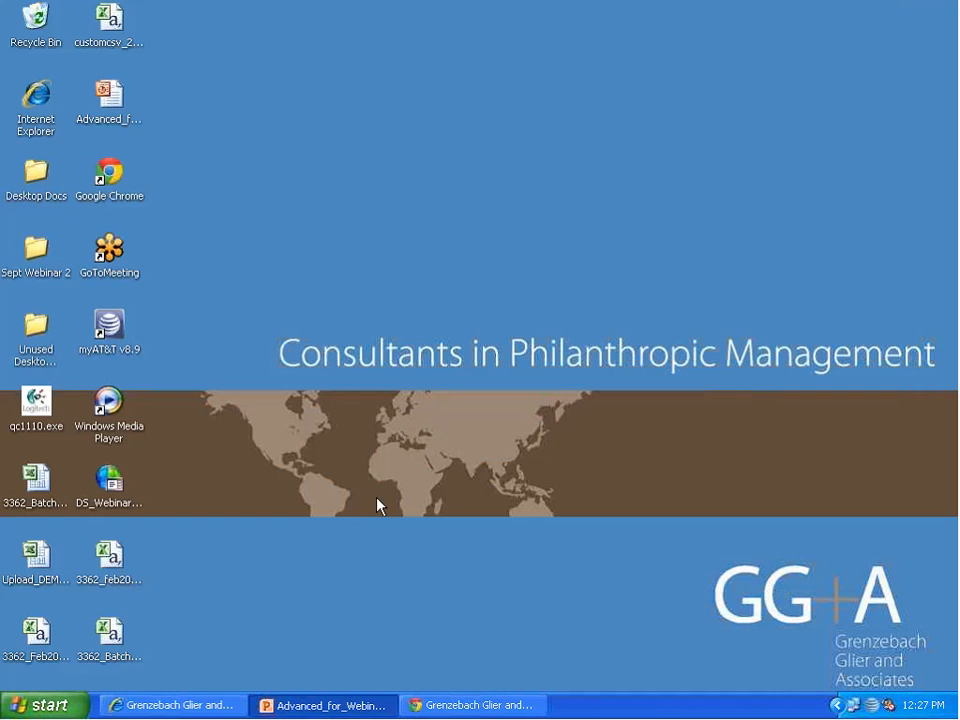
Step: Switch to DonorScape in Chrome and try to upload 3362_feb2012b.csv as the Prospect Updates file
left_click(463, 705)
left_click(55, 259)
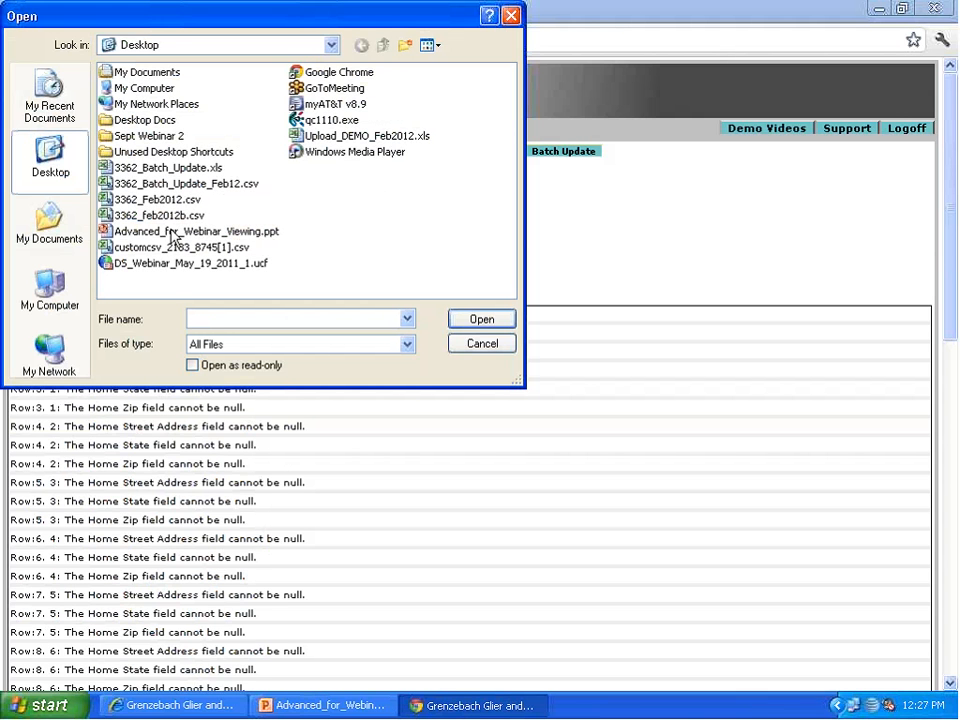
left_click(150, 215)
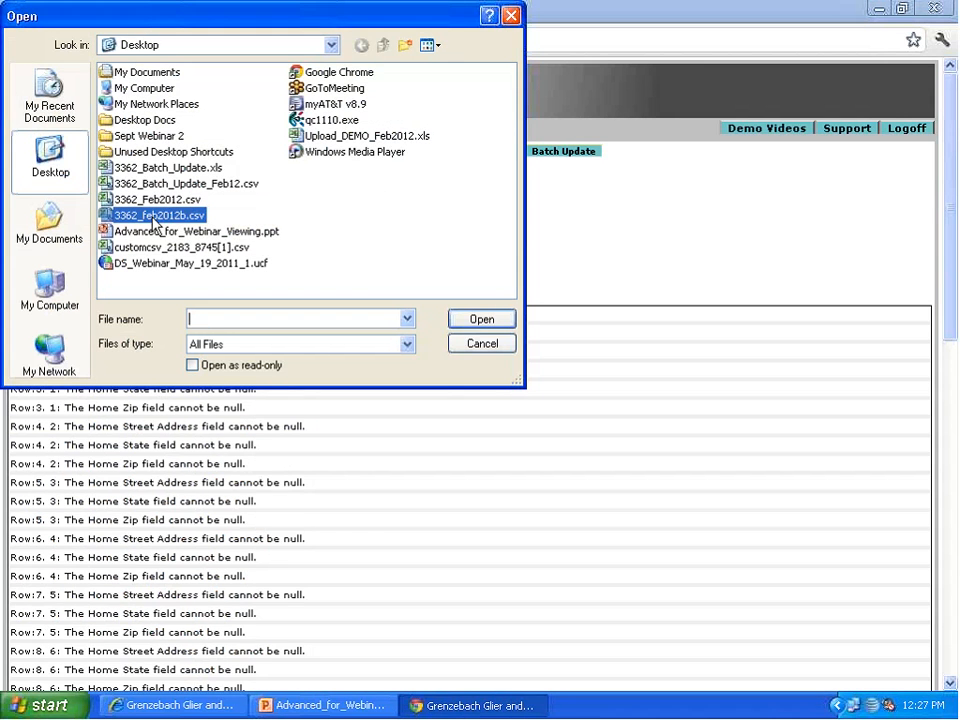
left_click(481, 318)
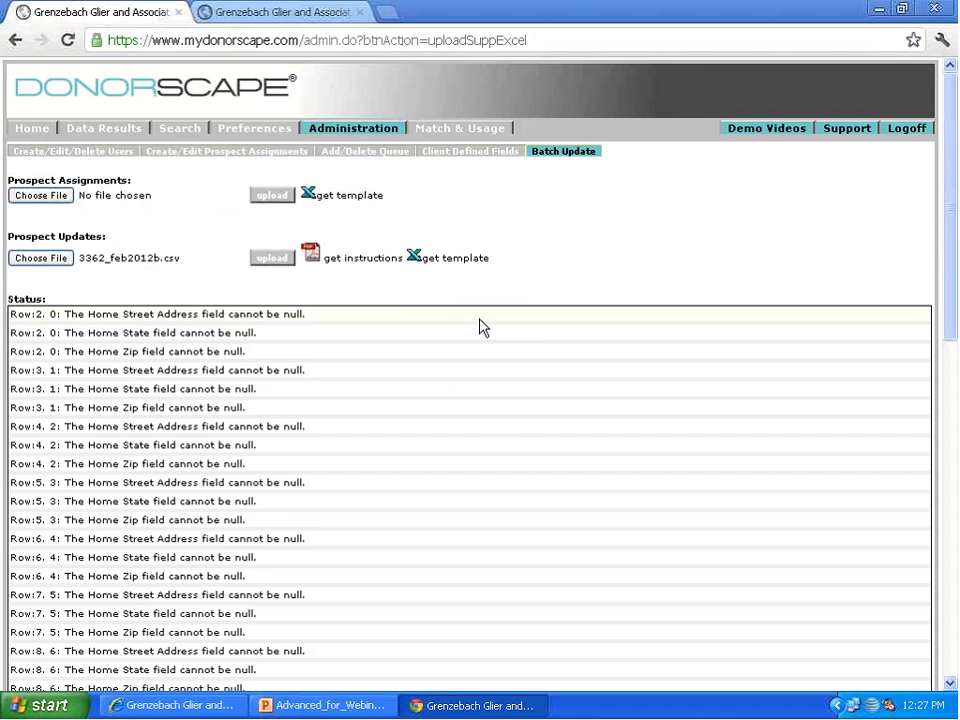
left_click(274, 259)
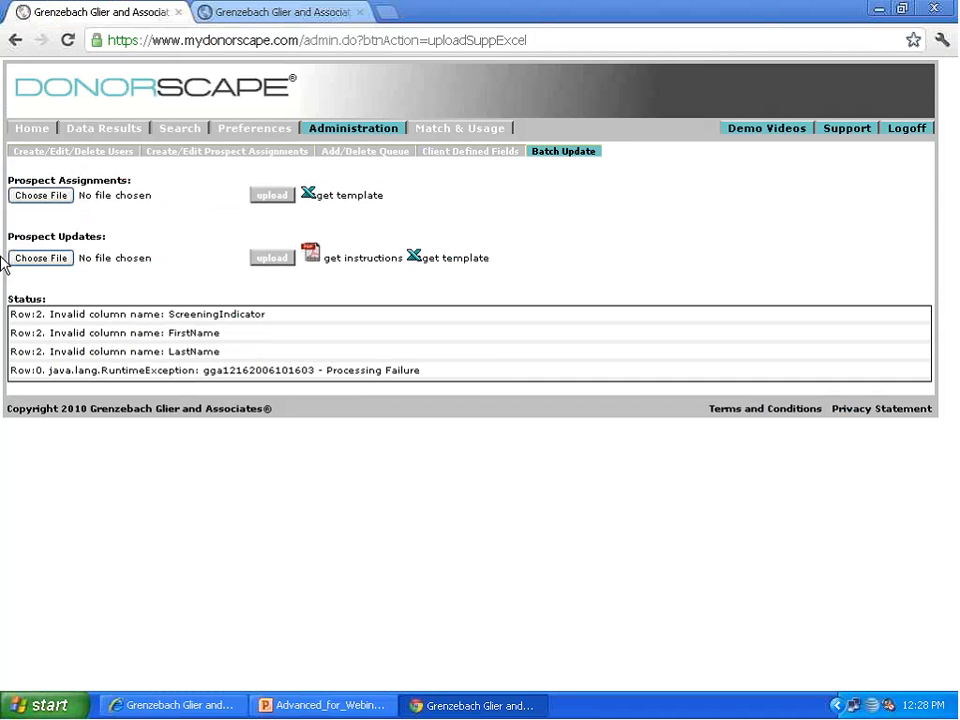
Step: Upload 3362_Batch_Update_Feb12.csv from the desktop as the Prospect Updates file
left_click(40, 258)
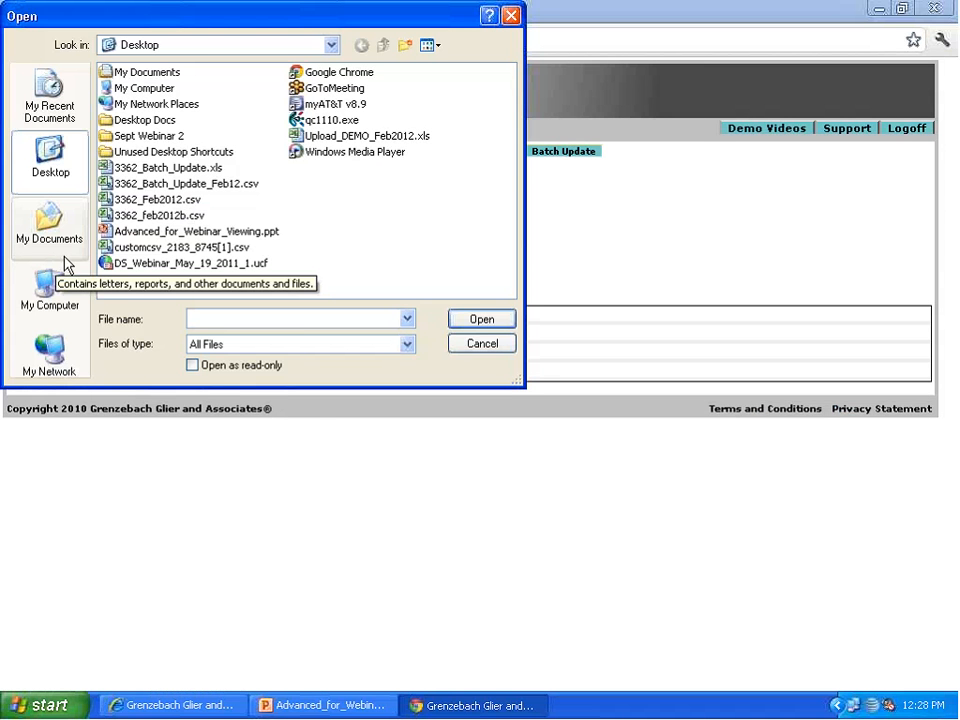
left_click(210, 185)
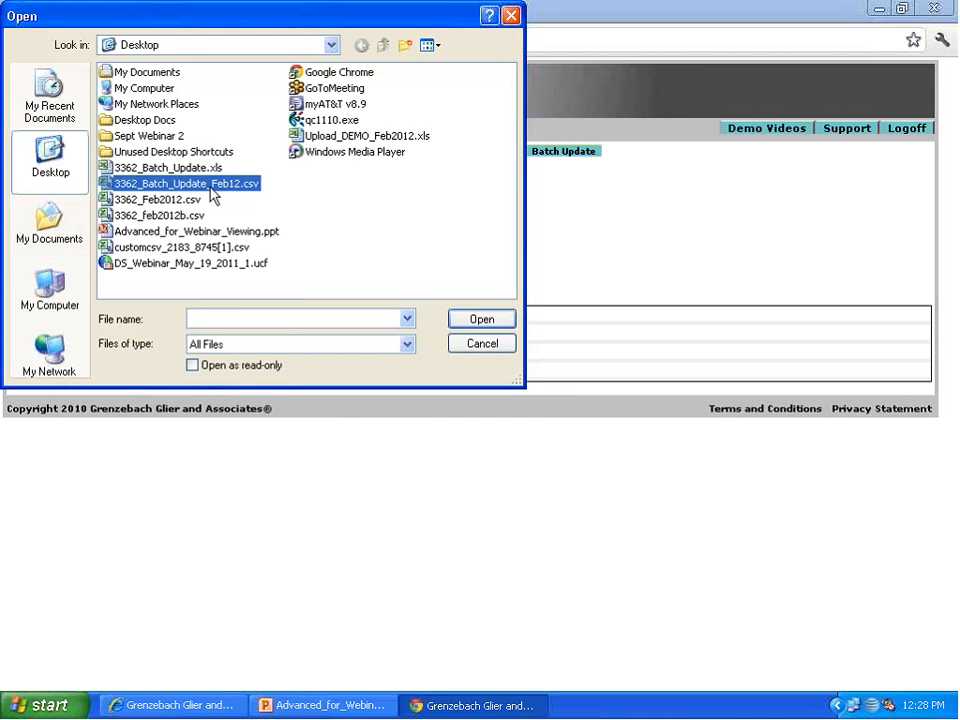
left_click(480, 320)
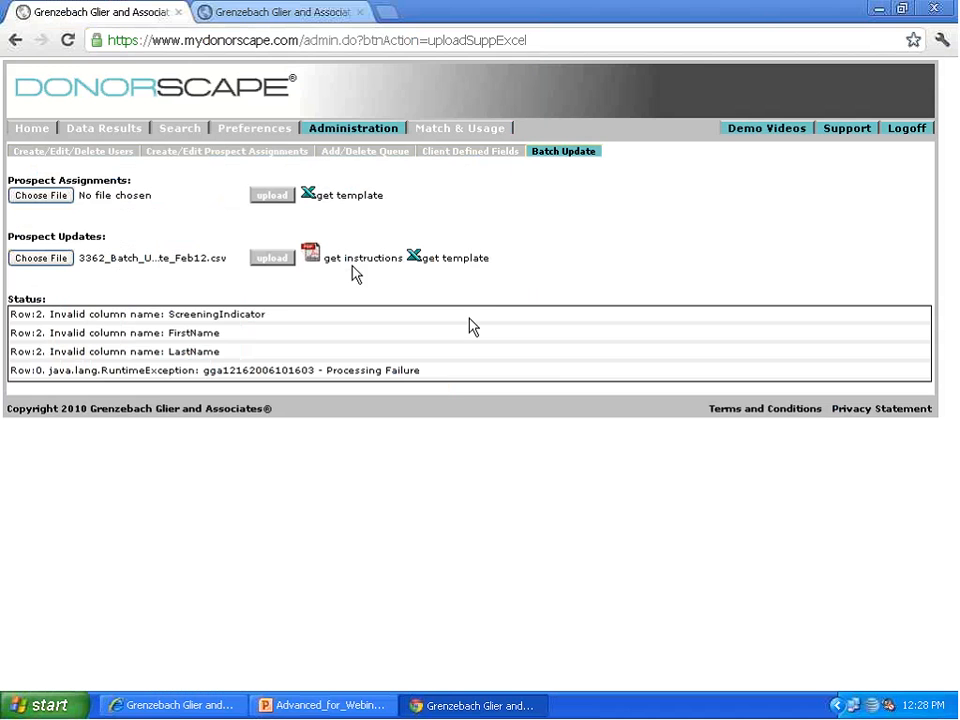
left_click(279, 259)
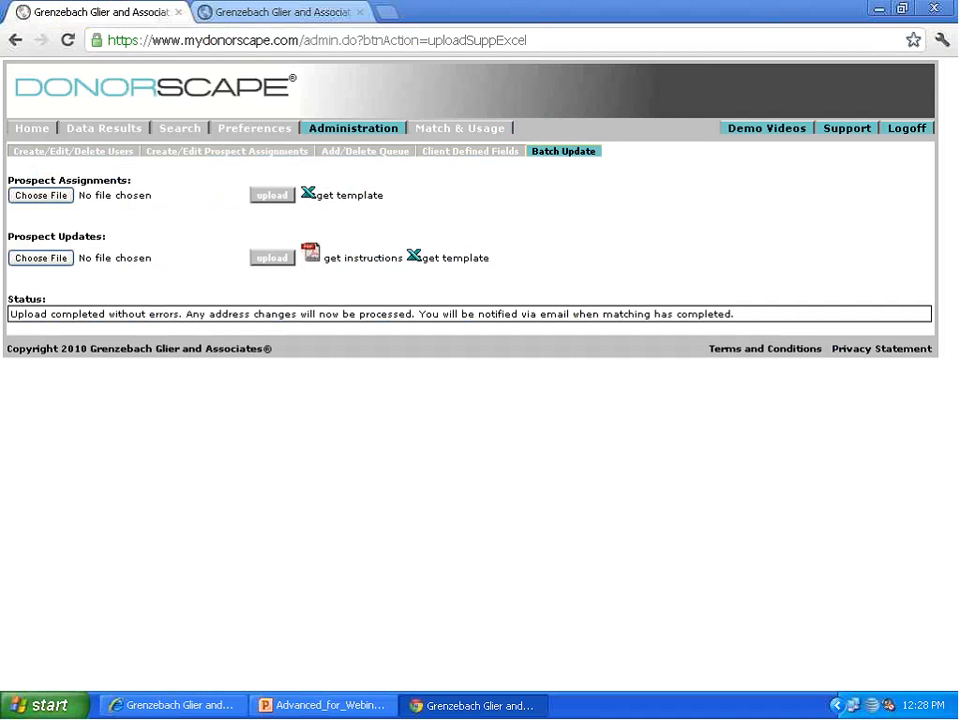
Step: Load the stored assigned-solicitor query in the custom query builder of the data results to review its criteria
left_click(88, 130)
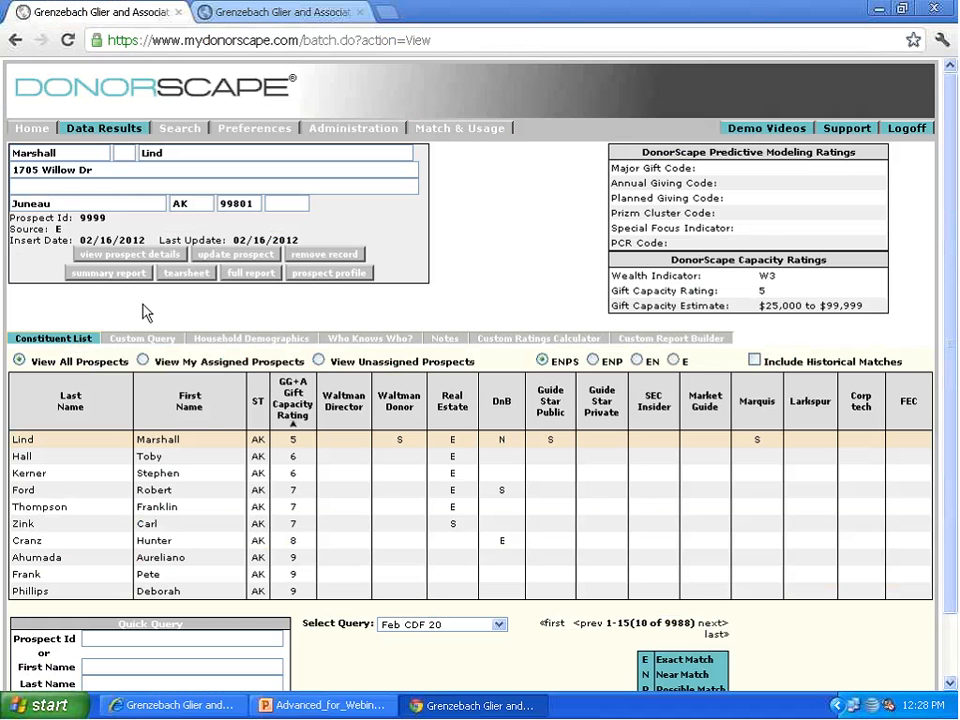
left_click(162, 341)
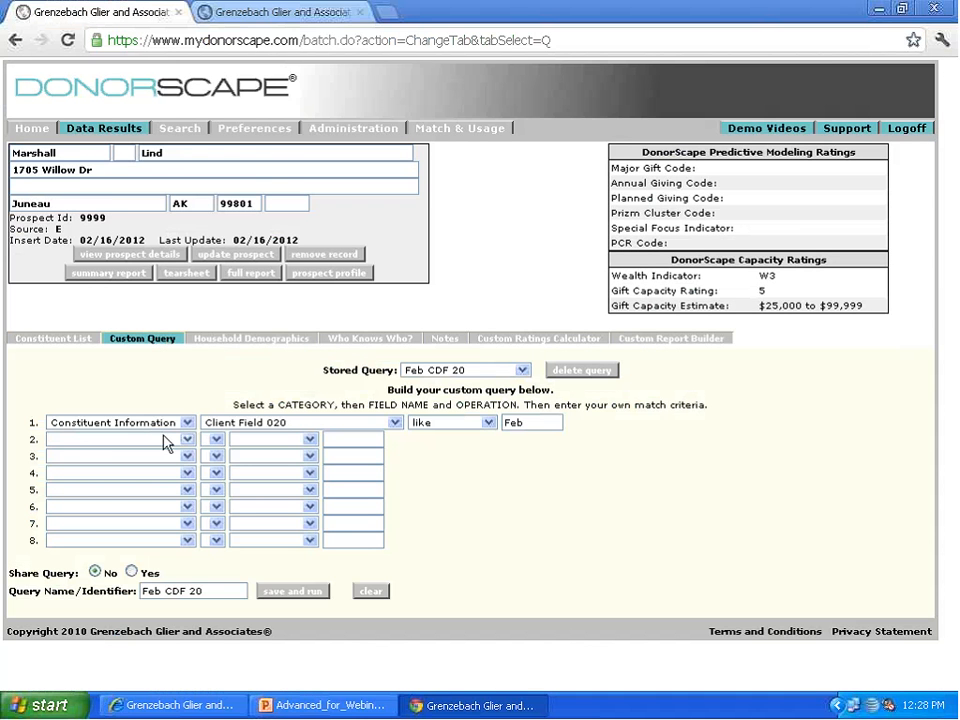
left_click(157, 425)
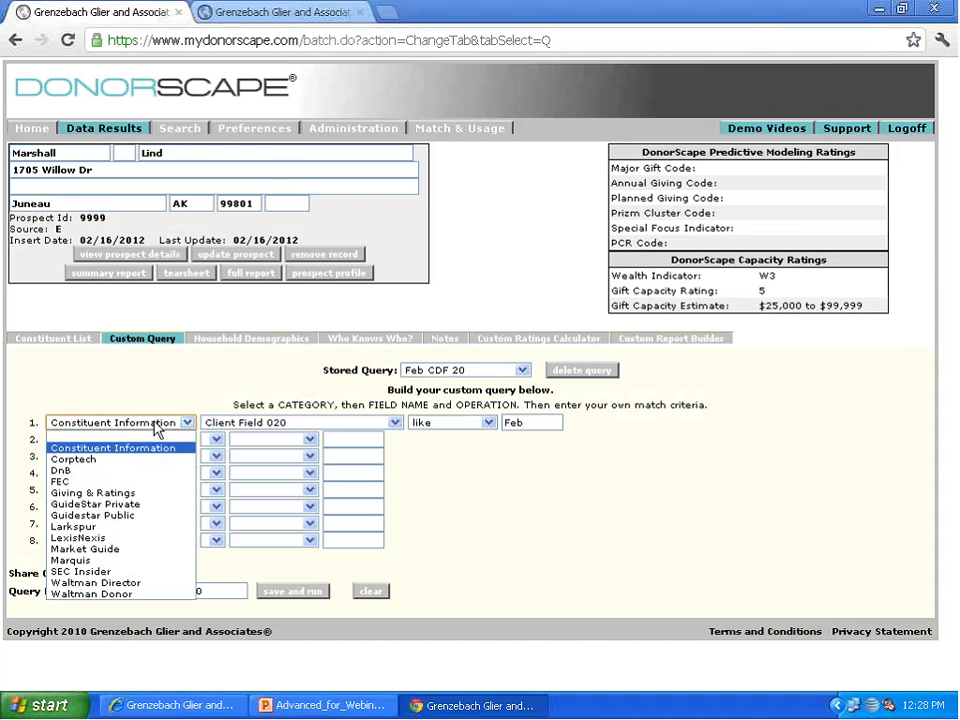
left_click(460, 371)
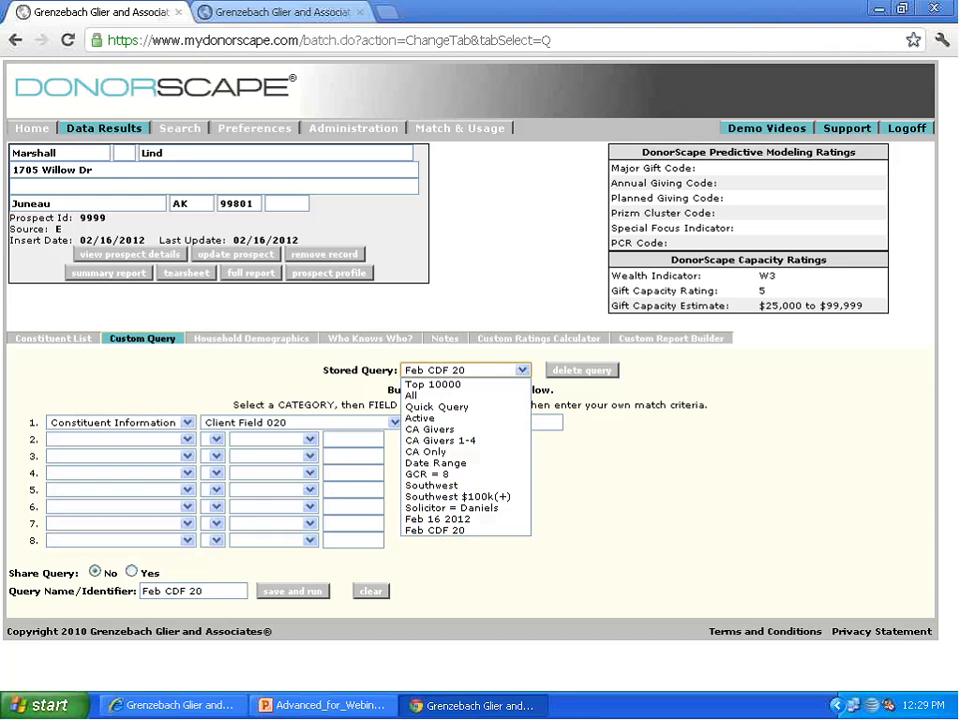
left_click(445, 507)
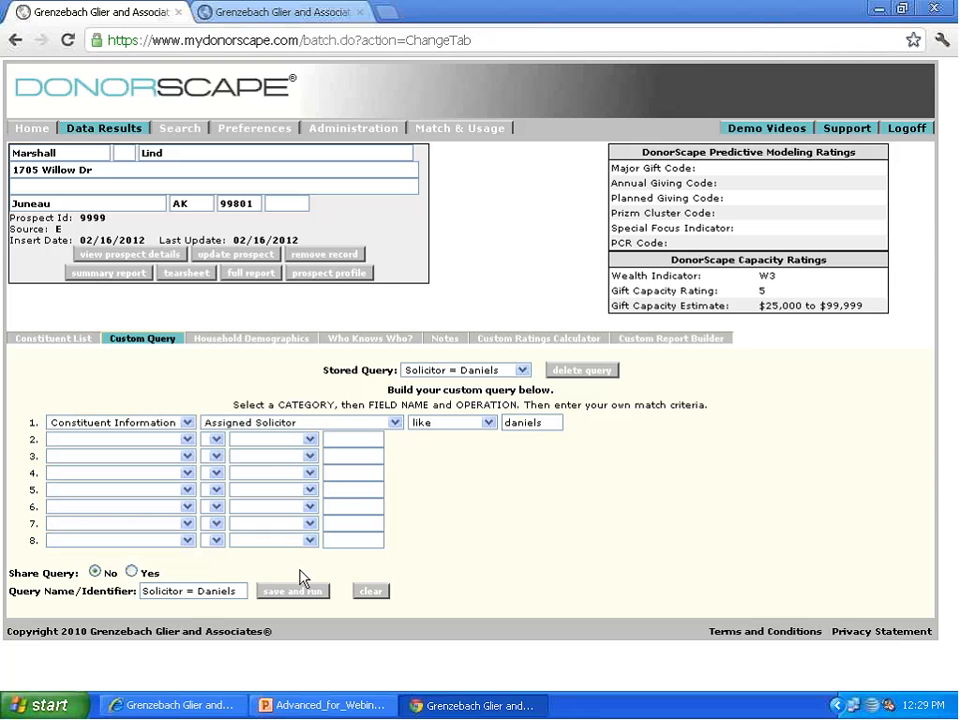
Step: Run the stored assigned-solicitor query on the constituent list and look through the prospects assigned to that solicitor
left_click(70, 340)
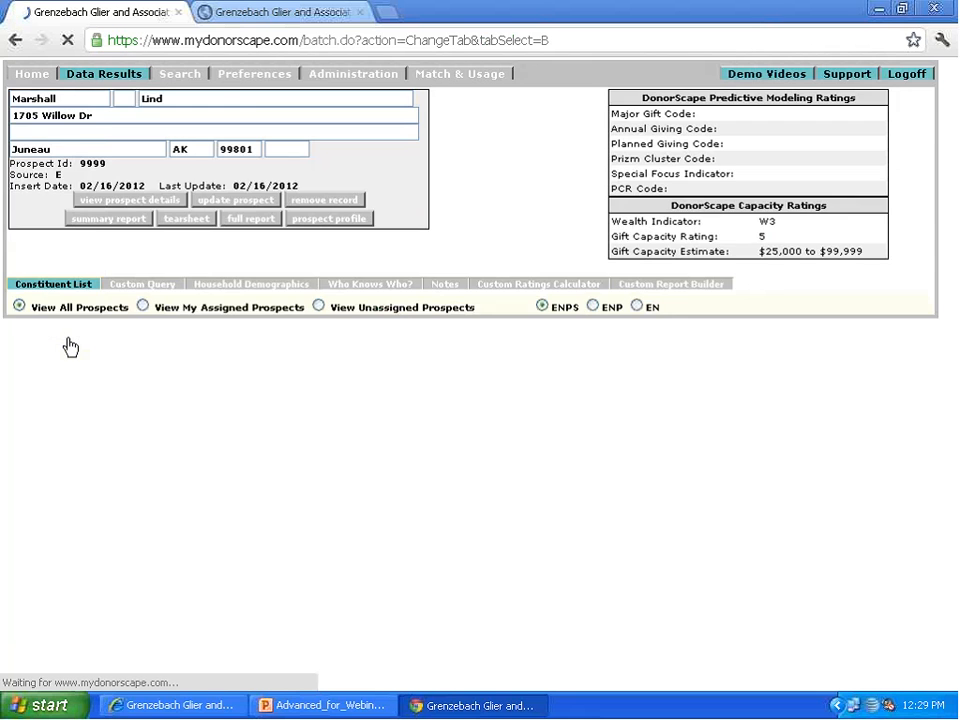
left_click(432, 625)
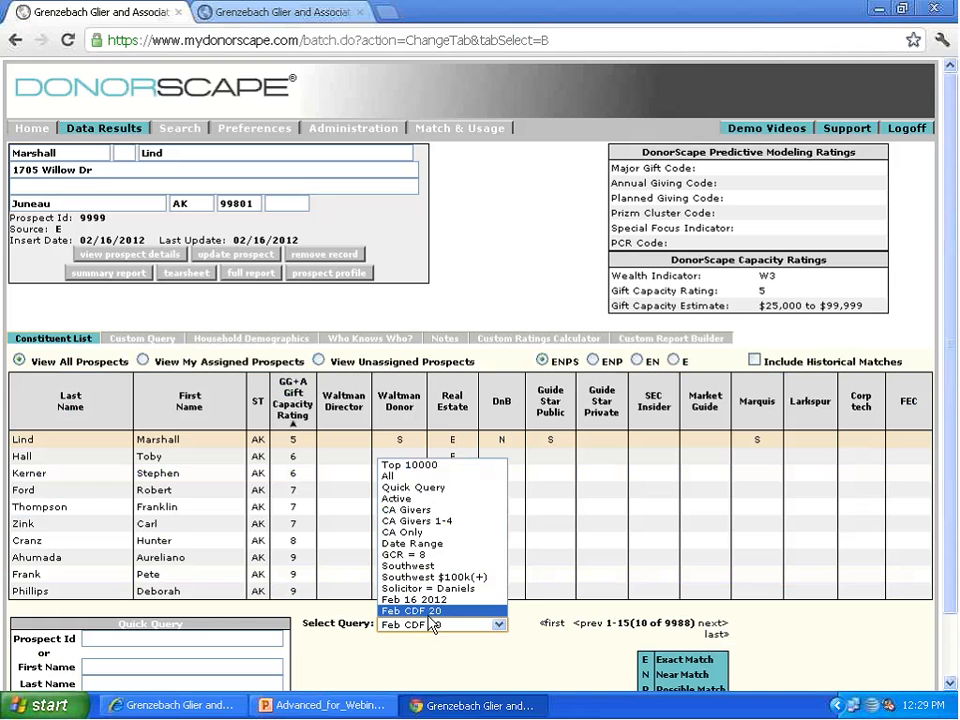
left_click(431, 588)
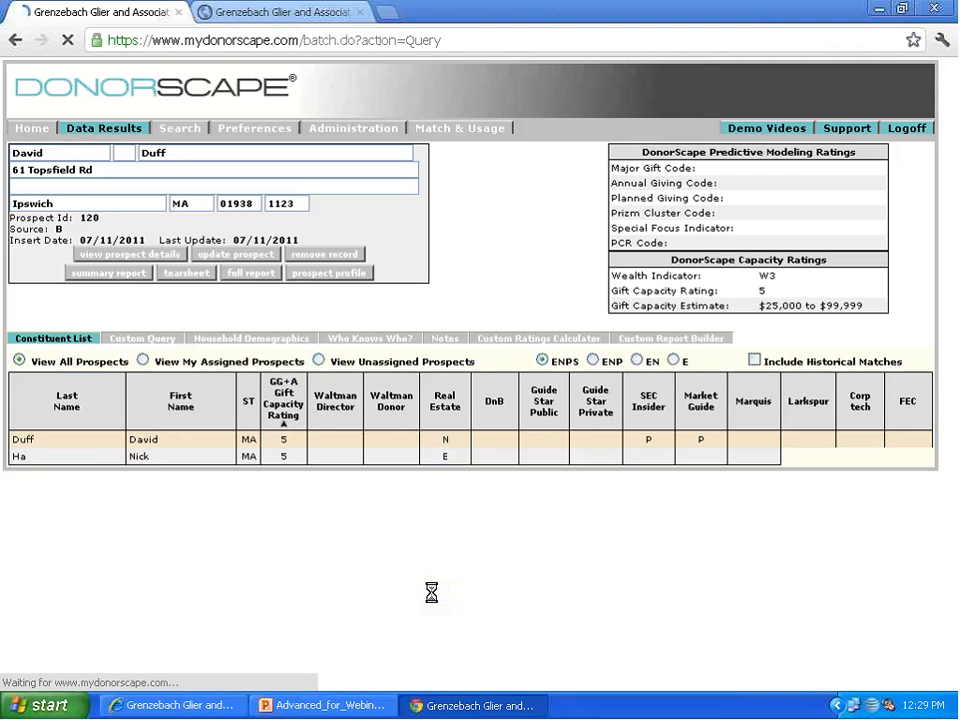
scroll(431, 594, "down", 3)
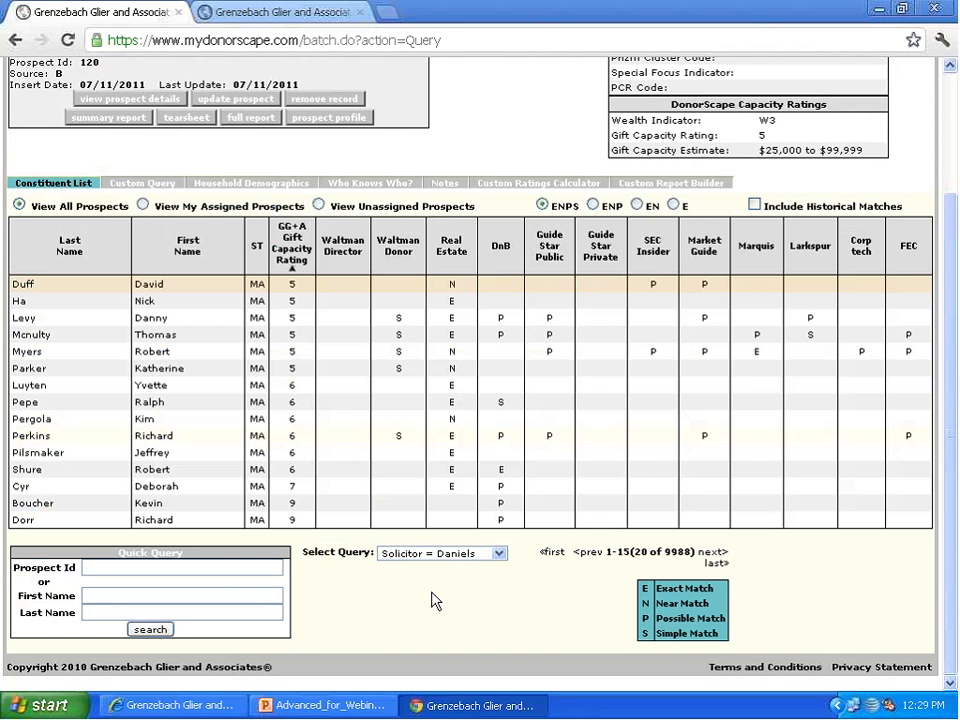
scroll(431, 600, "up", 3)
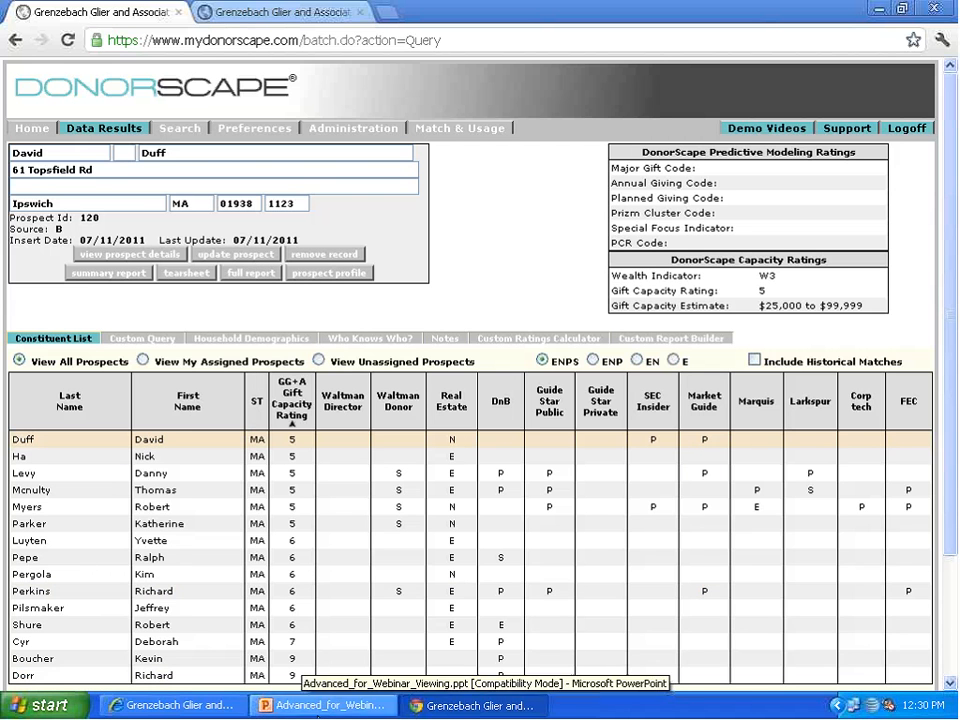
Step: Switch to Advanced_for_Webinar_Viewing.ppt in PowerPoint to review the session goals slide, and return to DonorScape in Chrome
left_click(316, 709)
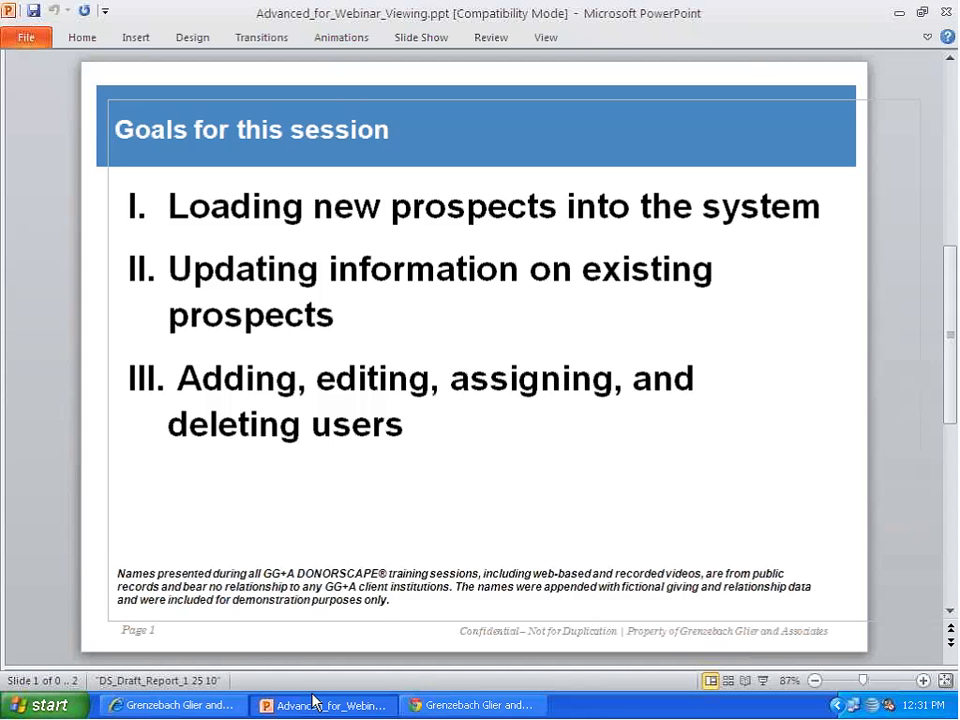
left_click(490, 707)
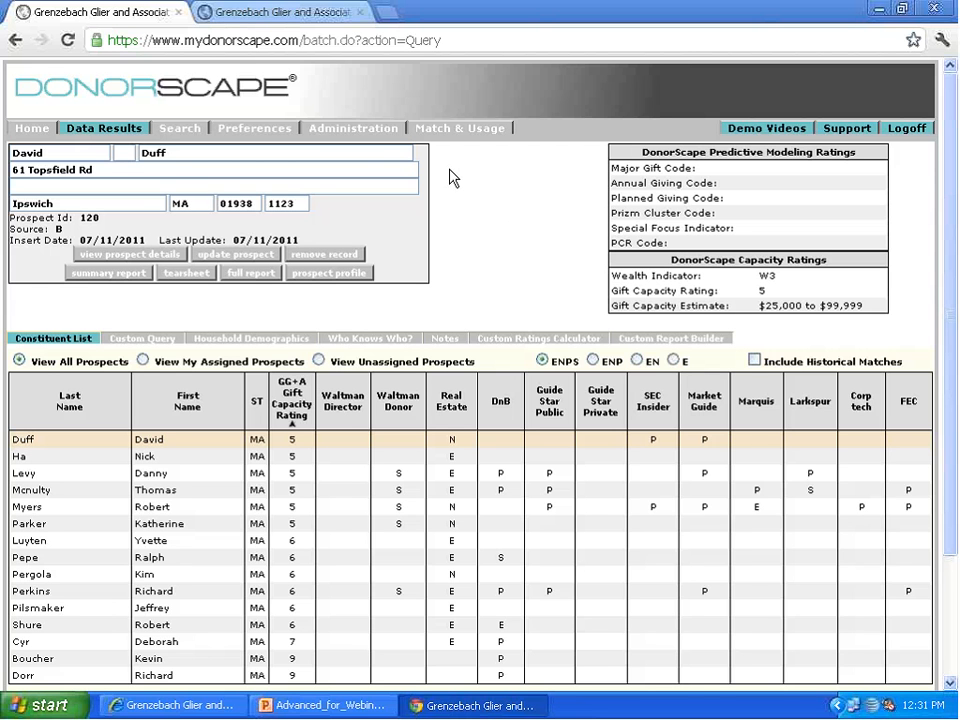
Step: Open the user management form in DonorScape's administration area and set its mode to Add for a new user
left_click(378, 137)
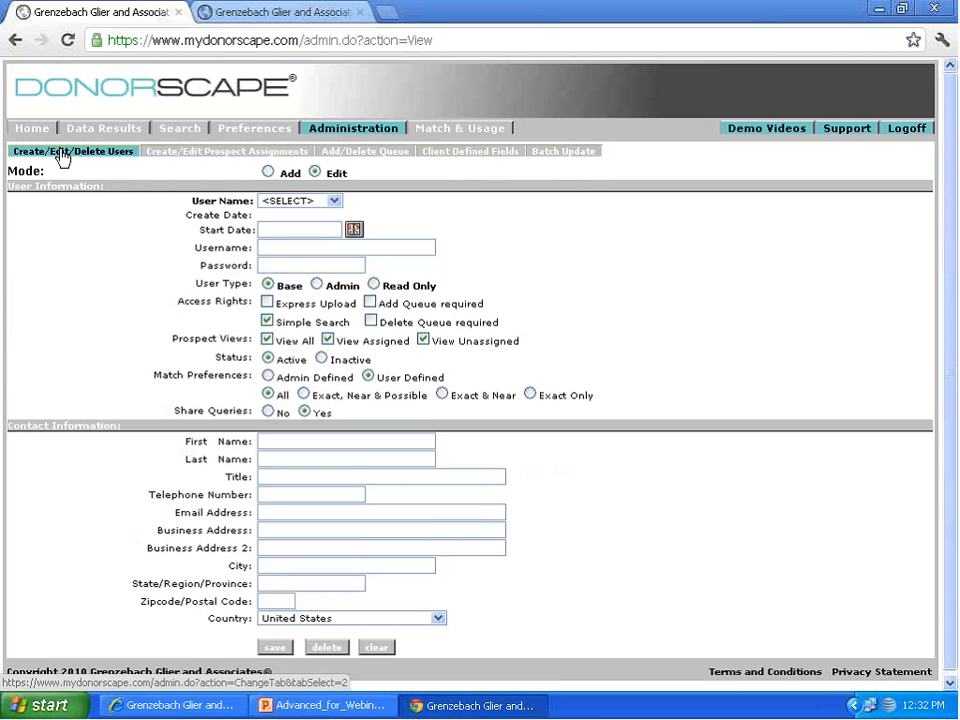
left_click(268, 173)
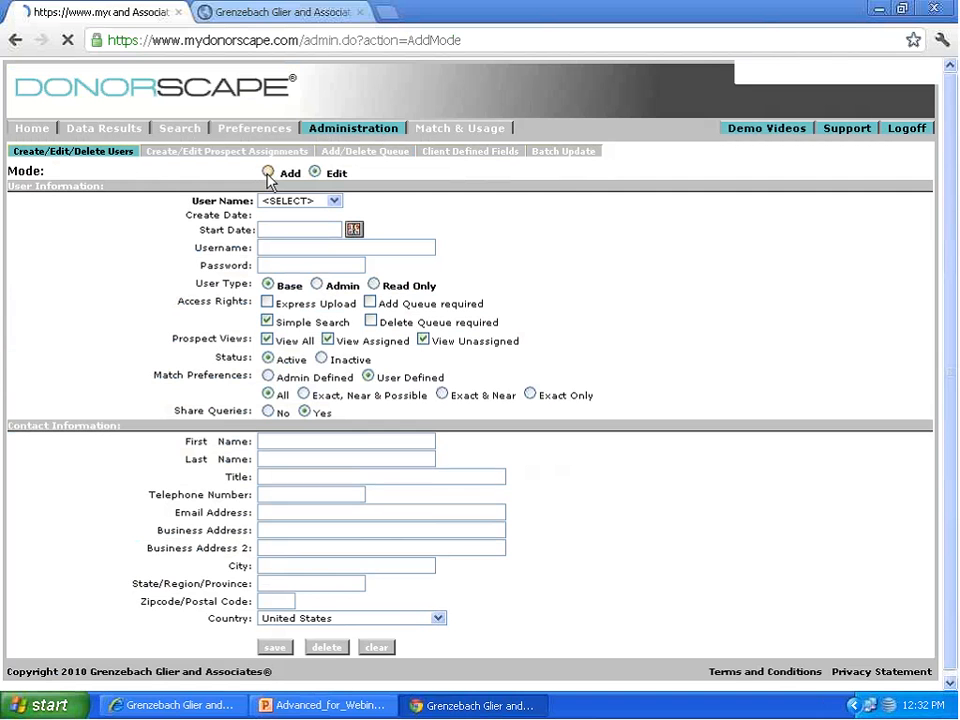
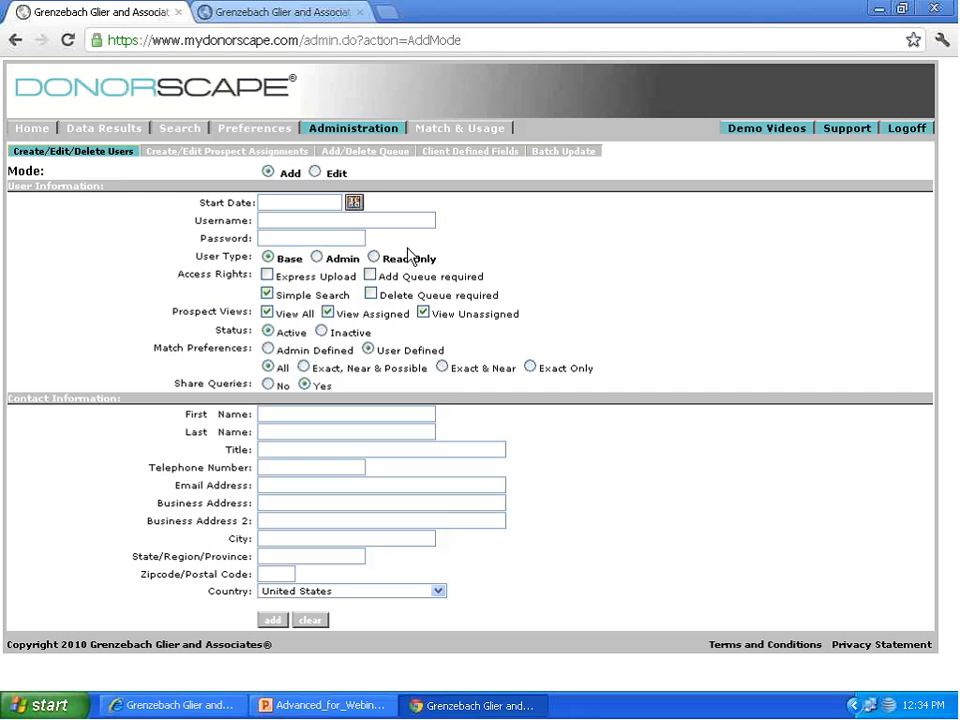
Step: Check the add and delete prospect queues in the administration area, and return to the user management form
left_click(366, 155)
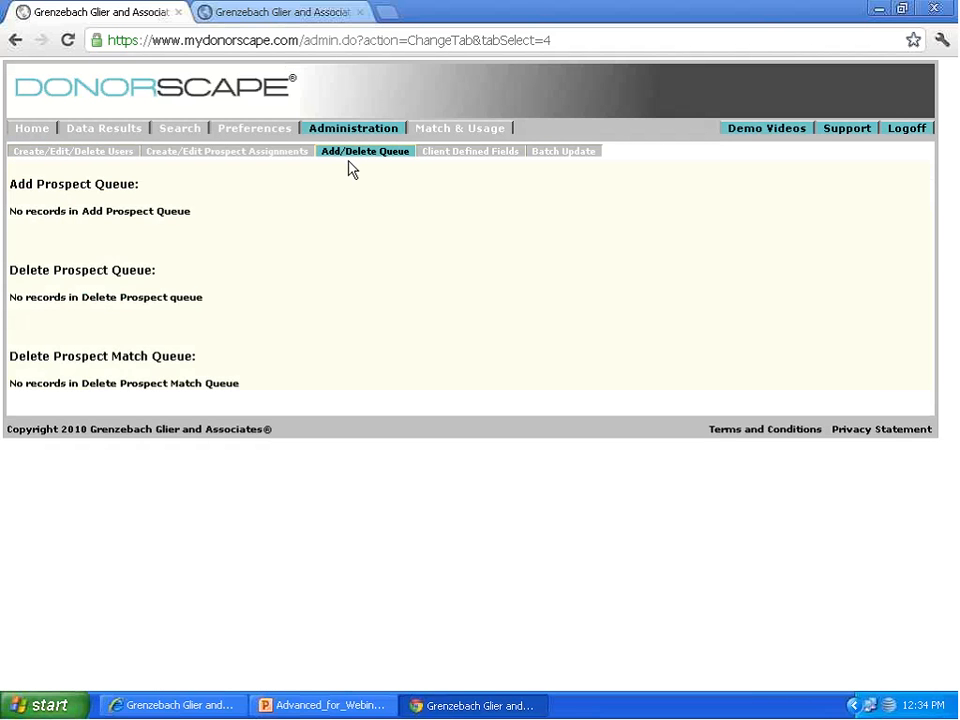
left_click(103, 154)
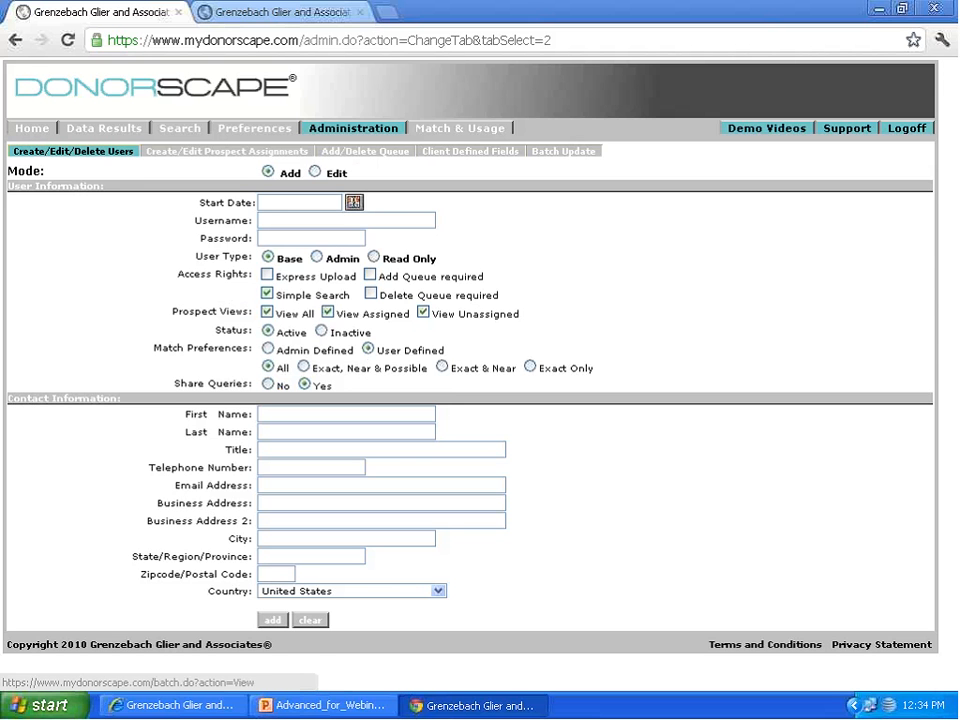
Step: Show only exact matches (E) in the constituent list of the data results, and restore the ENPS match view
left_click(80, 128)
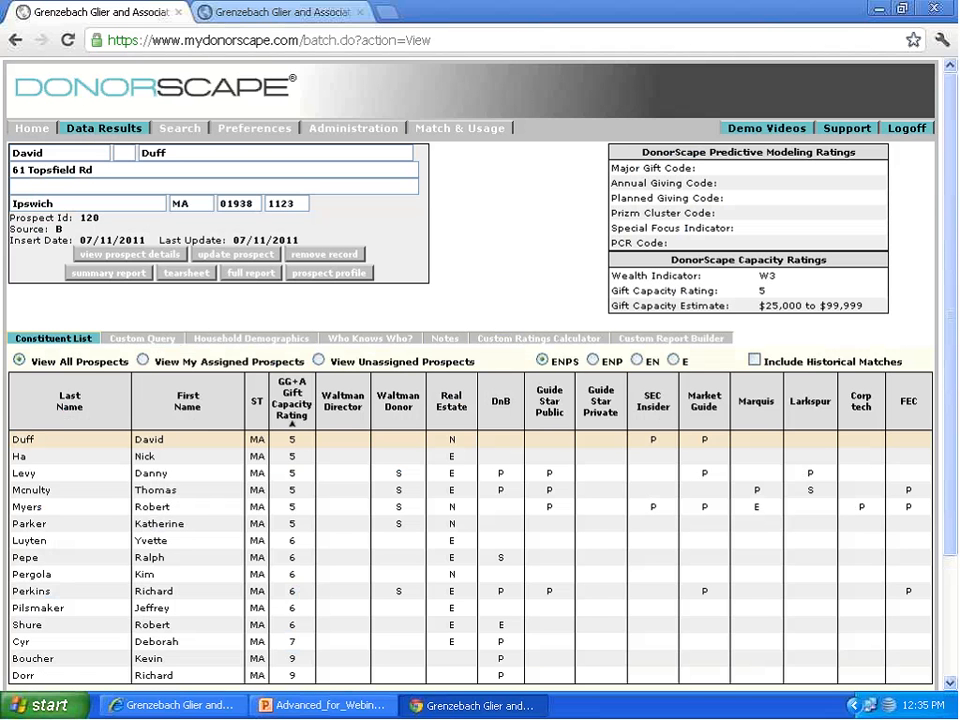
left_click(674, 361)
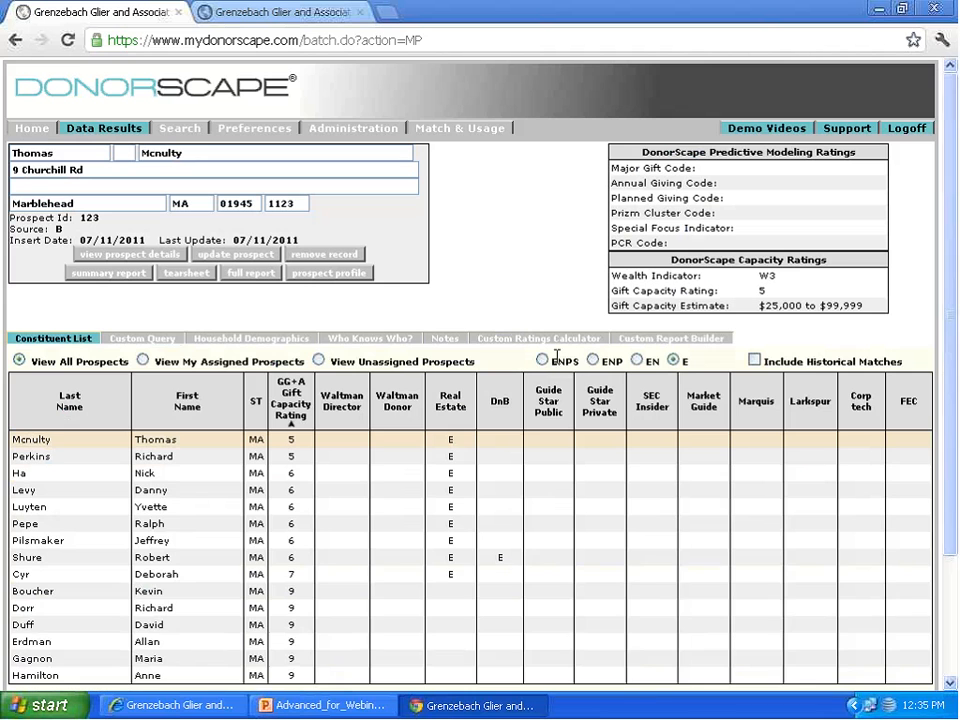
left_click(541, 361)
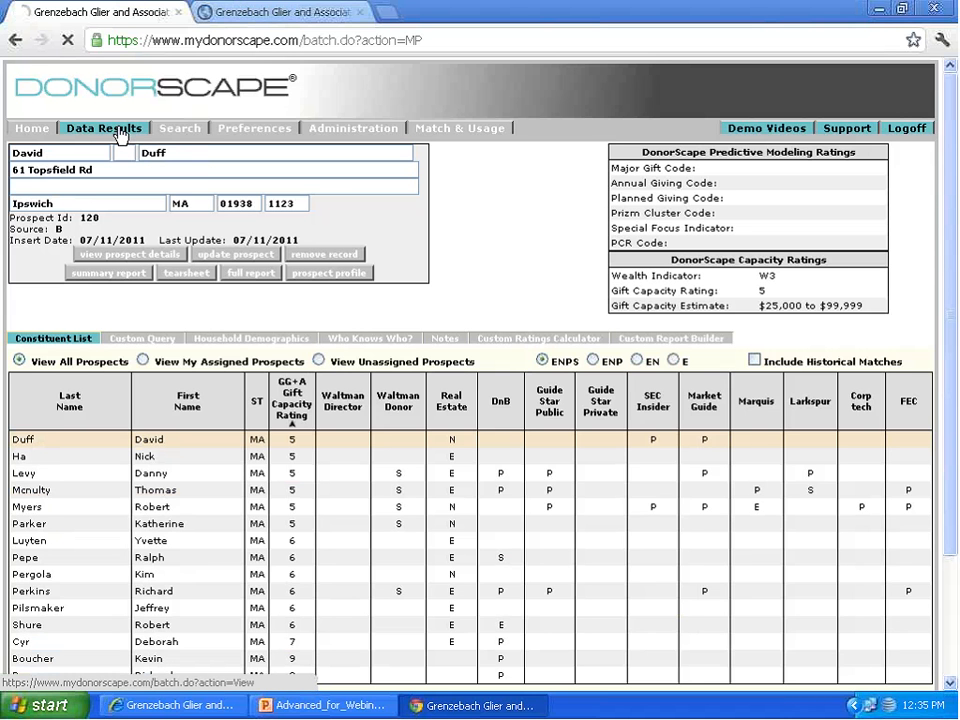
Step: Open the administration area's user form in Edit mode and load the UserDemo2 account to review its settings
left_click(343, 130)
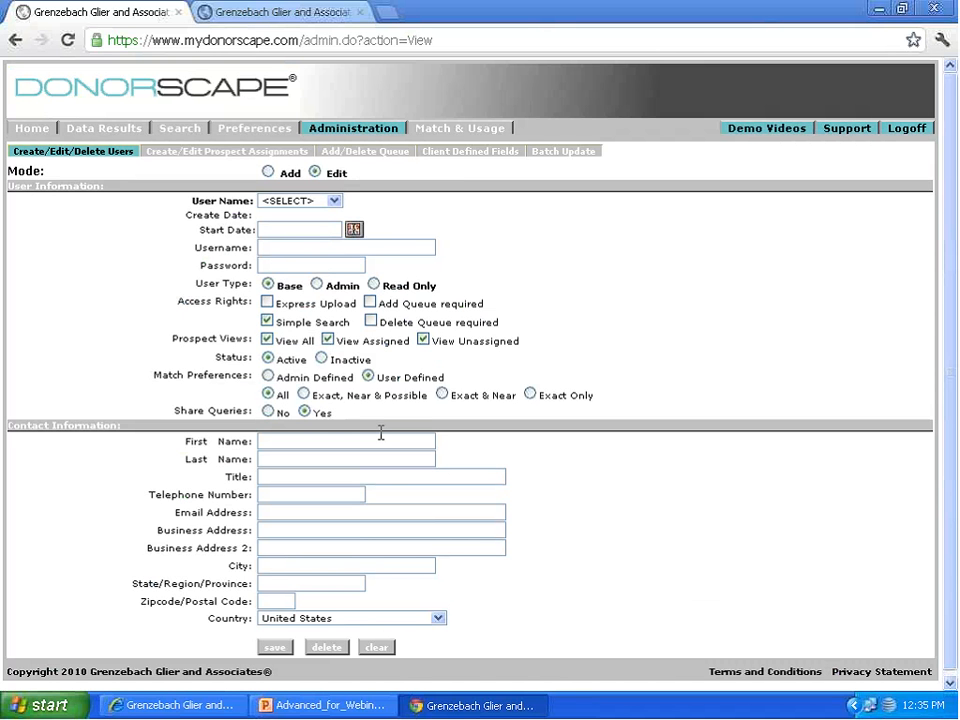
scroll(380, 432, "down", 1)
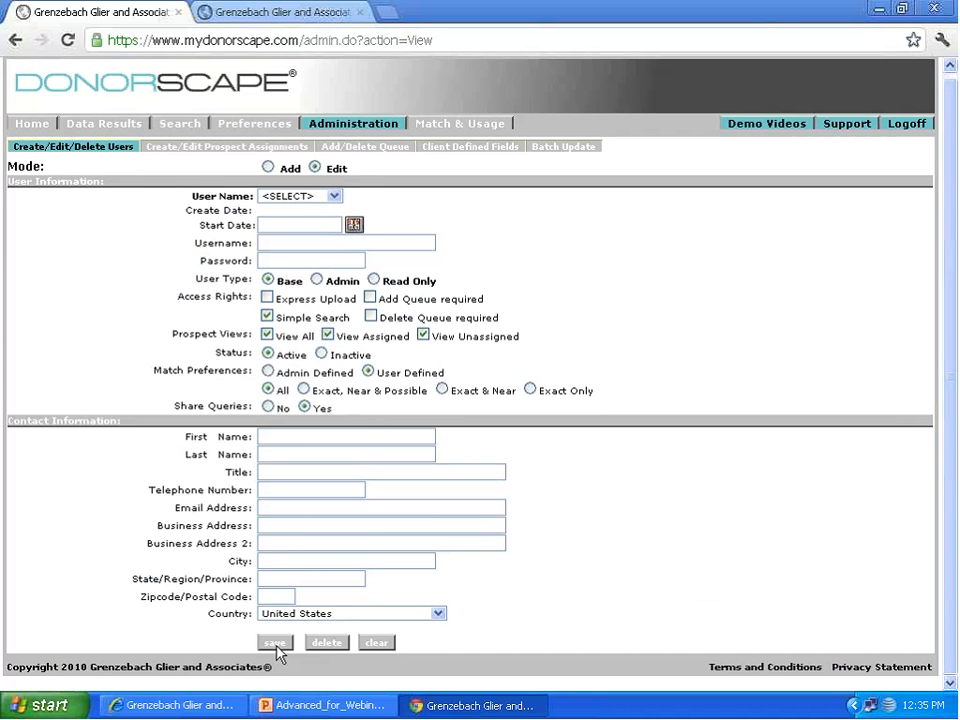
left_click(333, 196)
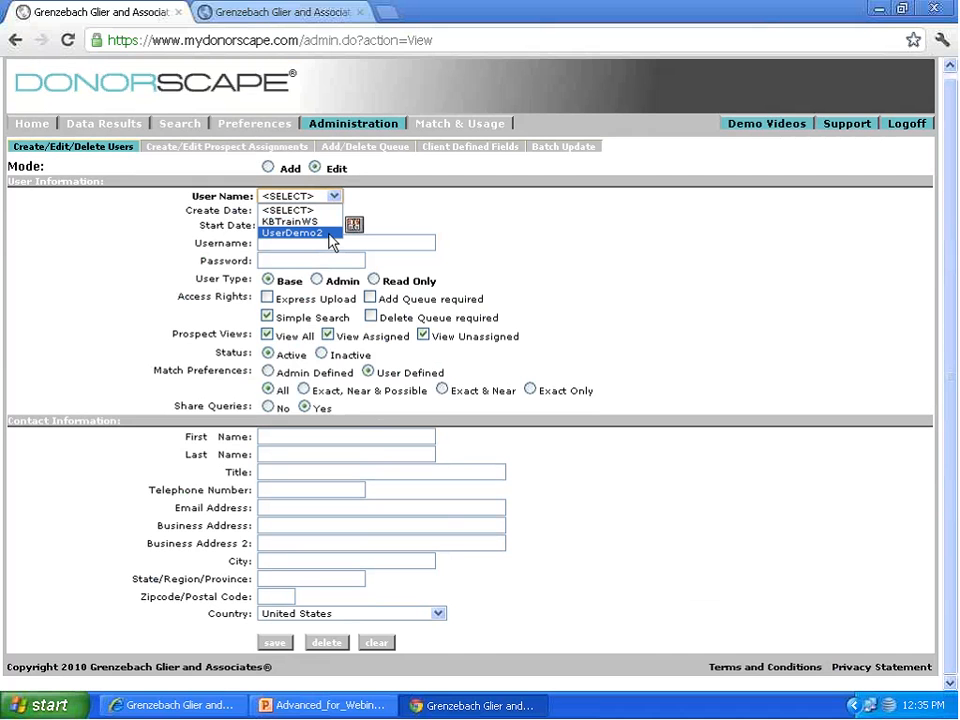
left_click(329, 234)
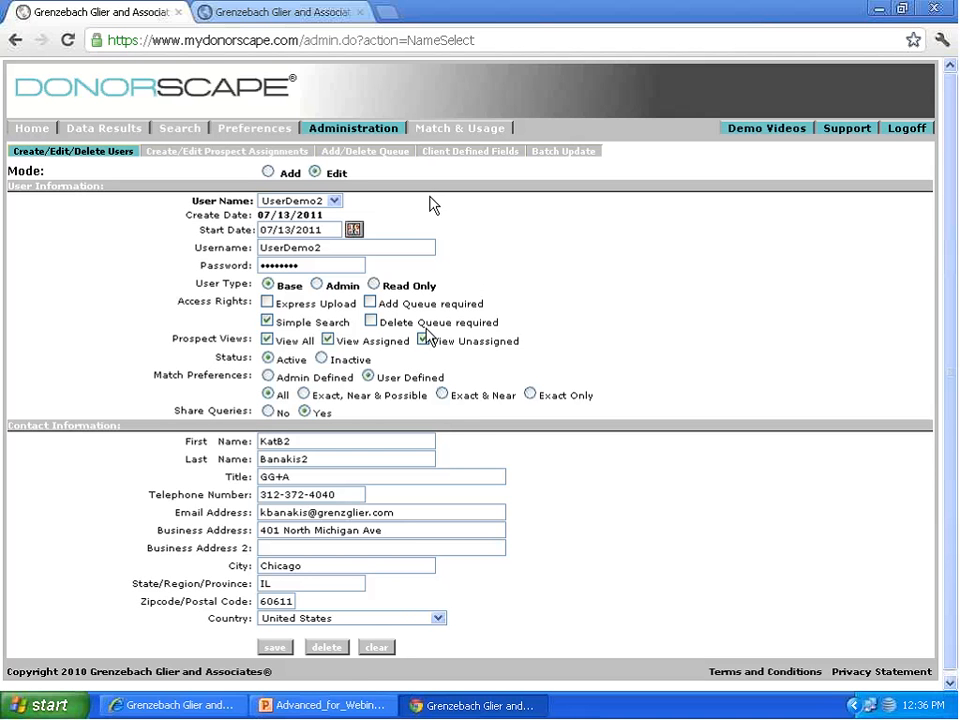
left_click(316, 174)
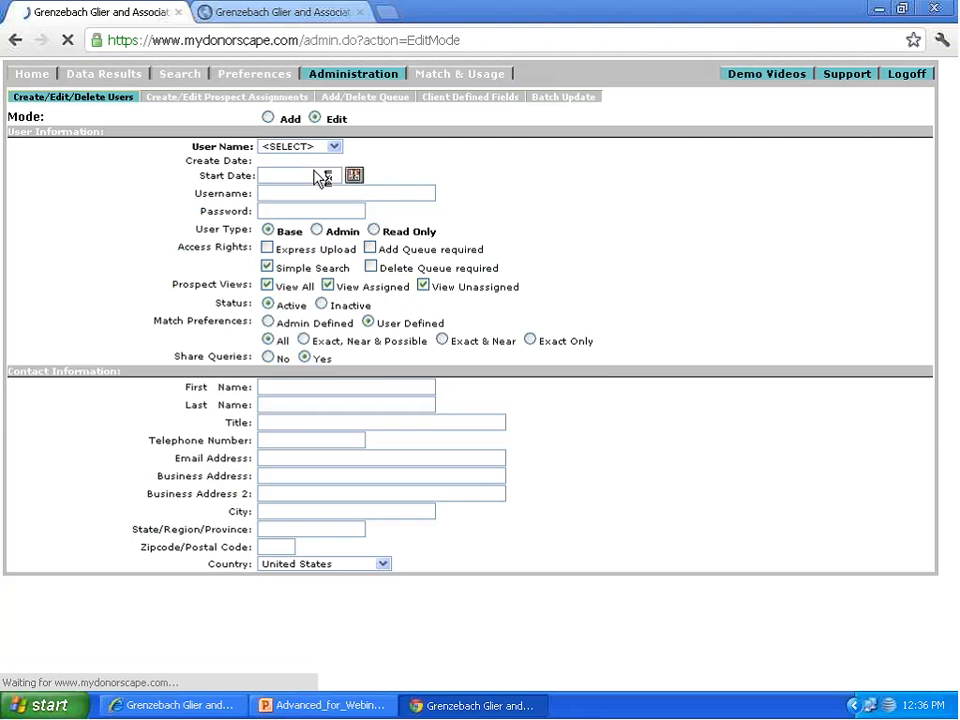
left_click(333, 201)
left_click(321, 239)
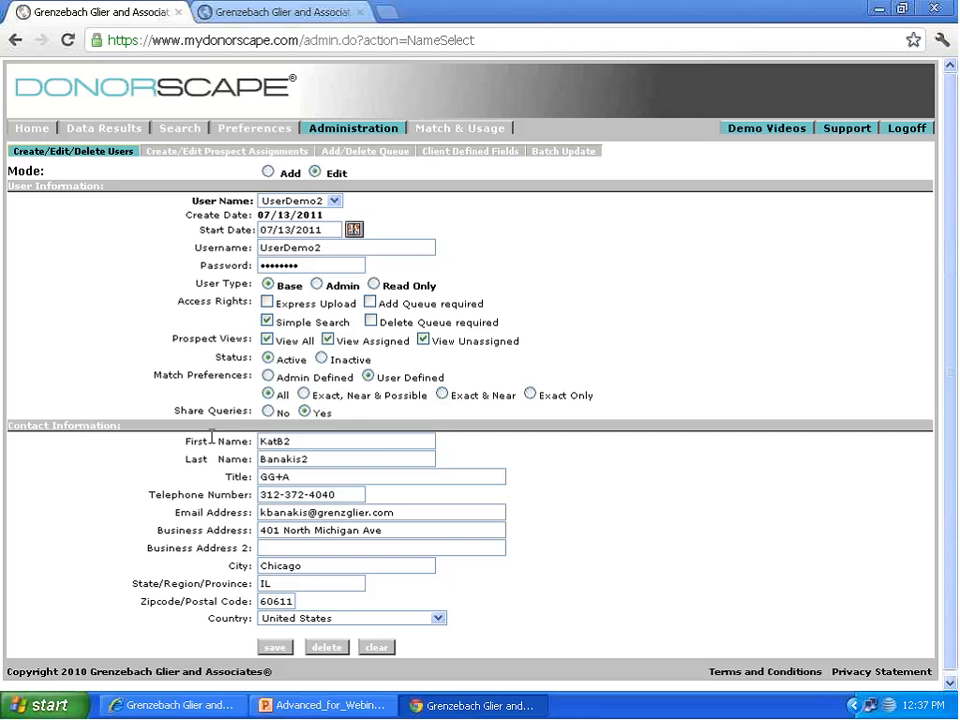
Step: Check the assigned solicitor in the Miscellaneous section of the open prospect details page, and return to the constituent list
left_click(199, 157)
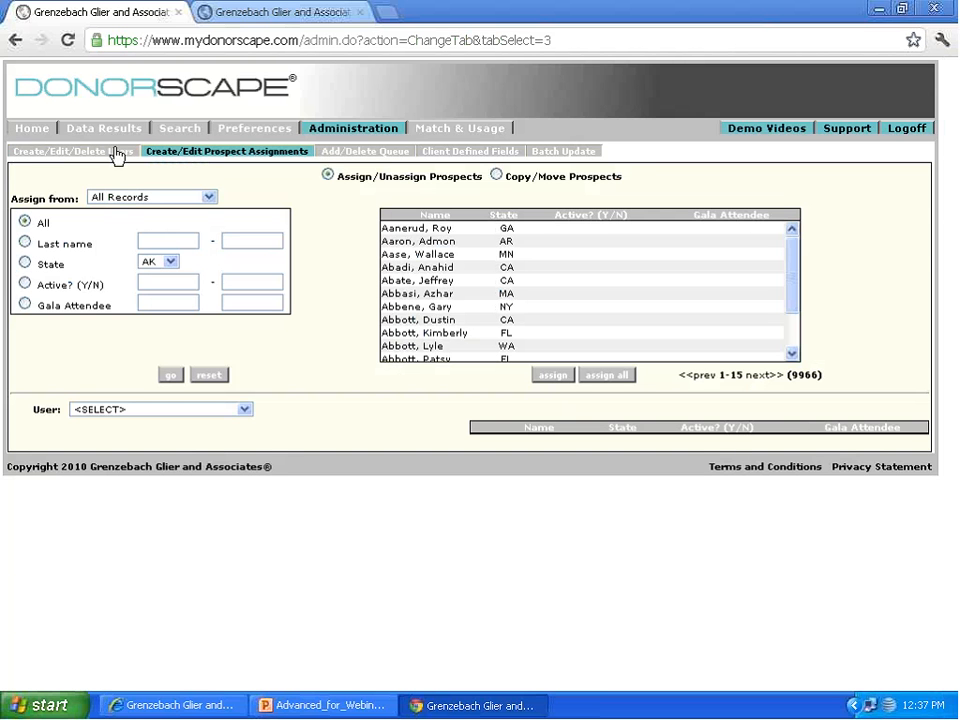
left_click(240, 14)
left_click(70, 10)
left_click(32, 128)
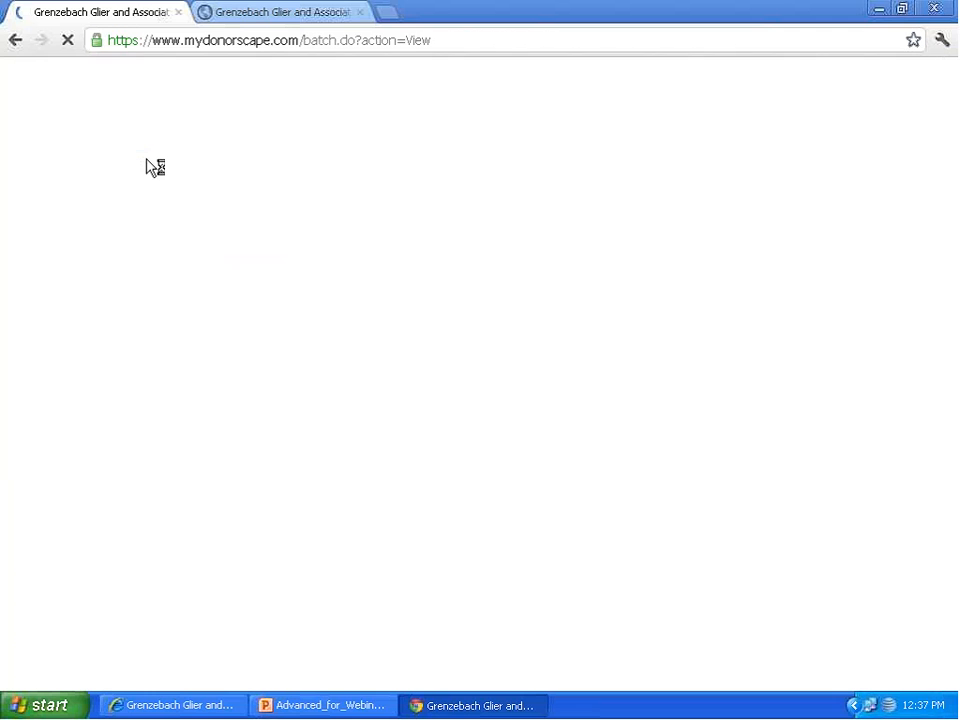
scroll(500, 562, "down", 3)
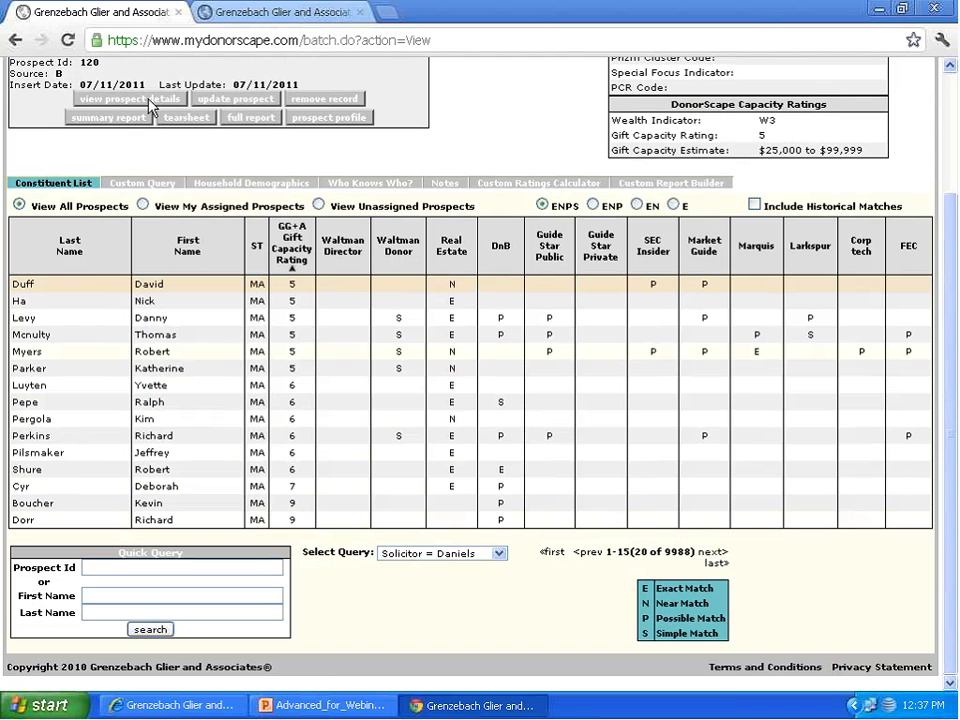
left_click(275, 14)
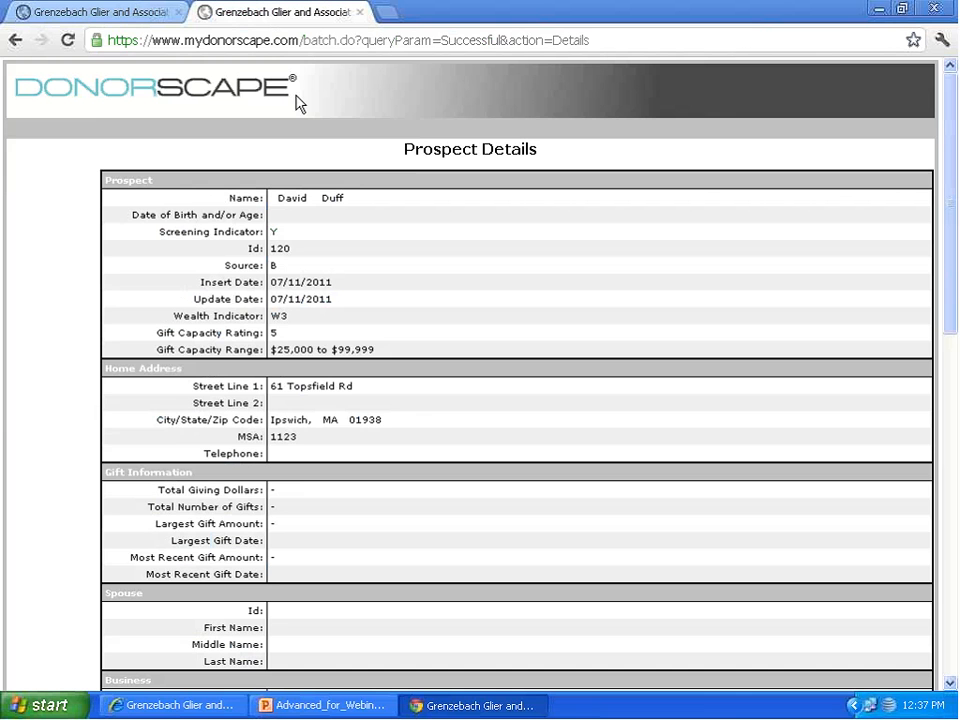
scroll(420, 365, "down", 10)
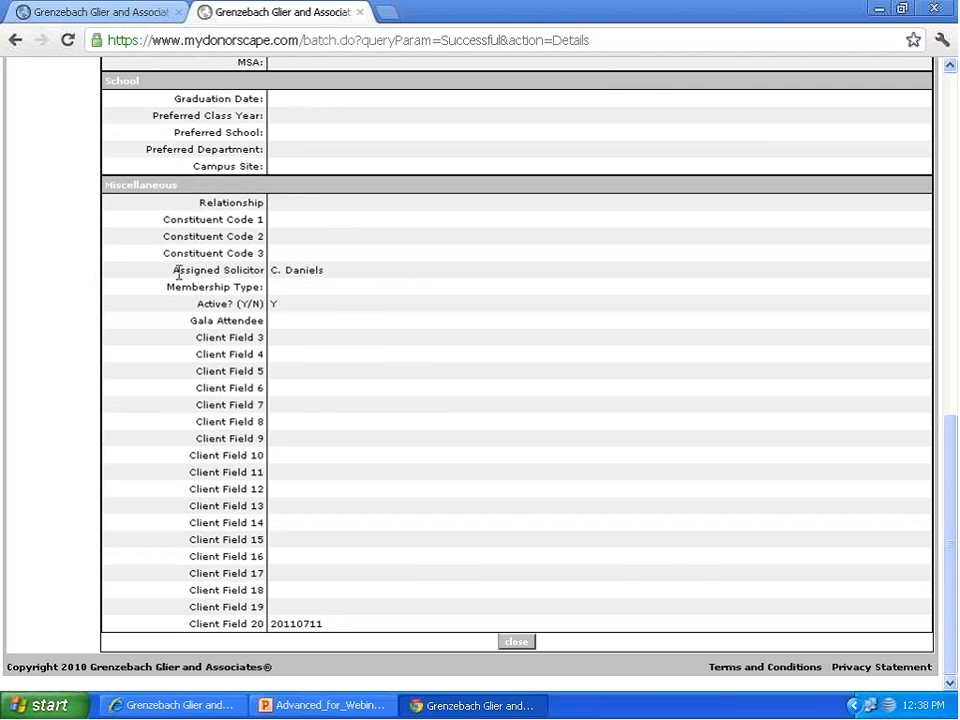
left_click(55, 11)
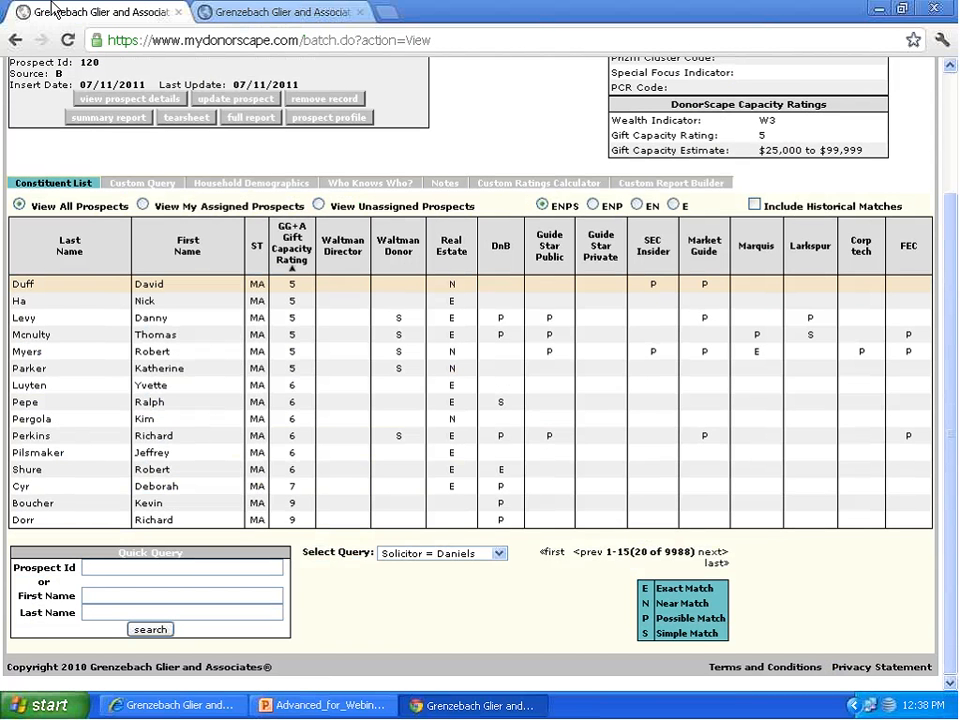
scroll(88, 170, "up", 3)
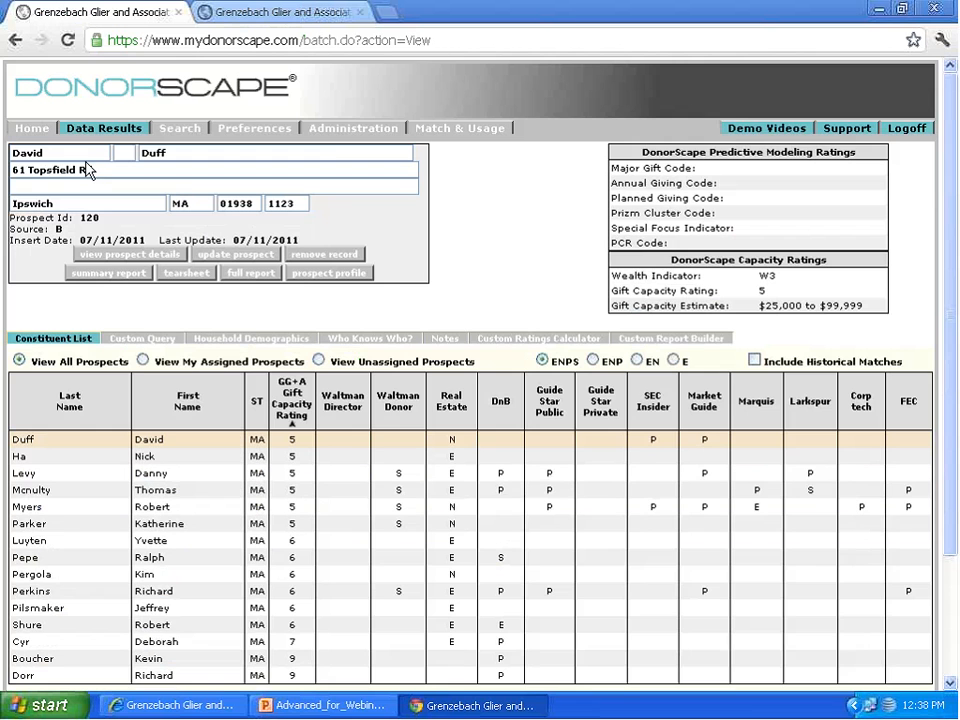
Step: Open the prospect assignments page in the administration area to review its assign and unassign options
left_click(334, 132)
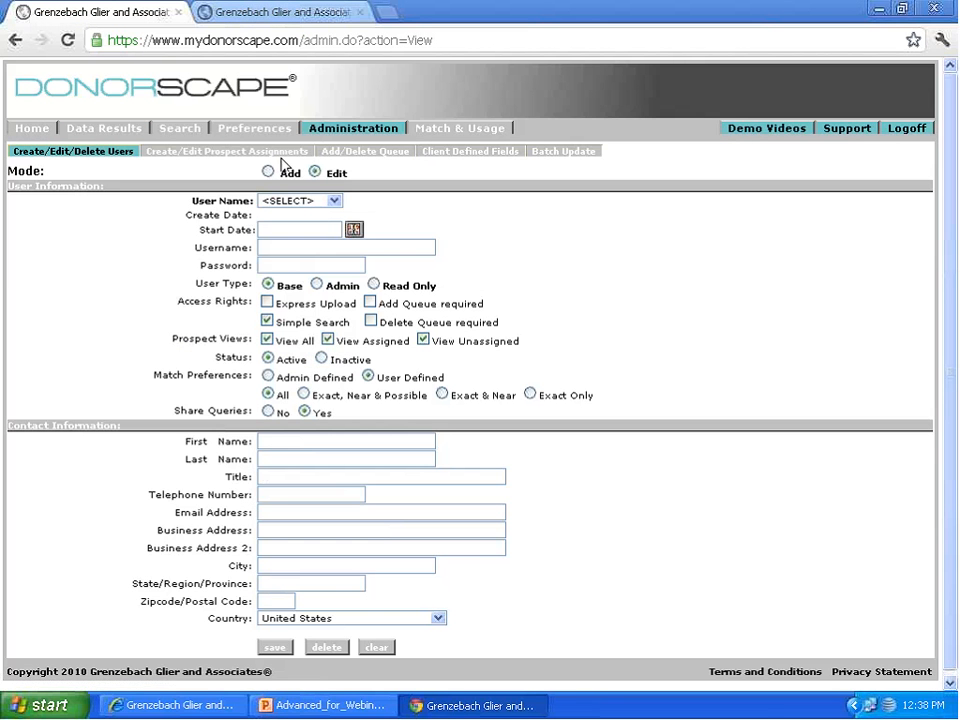
left_click(281, 156)
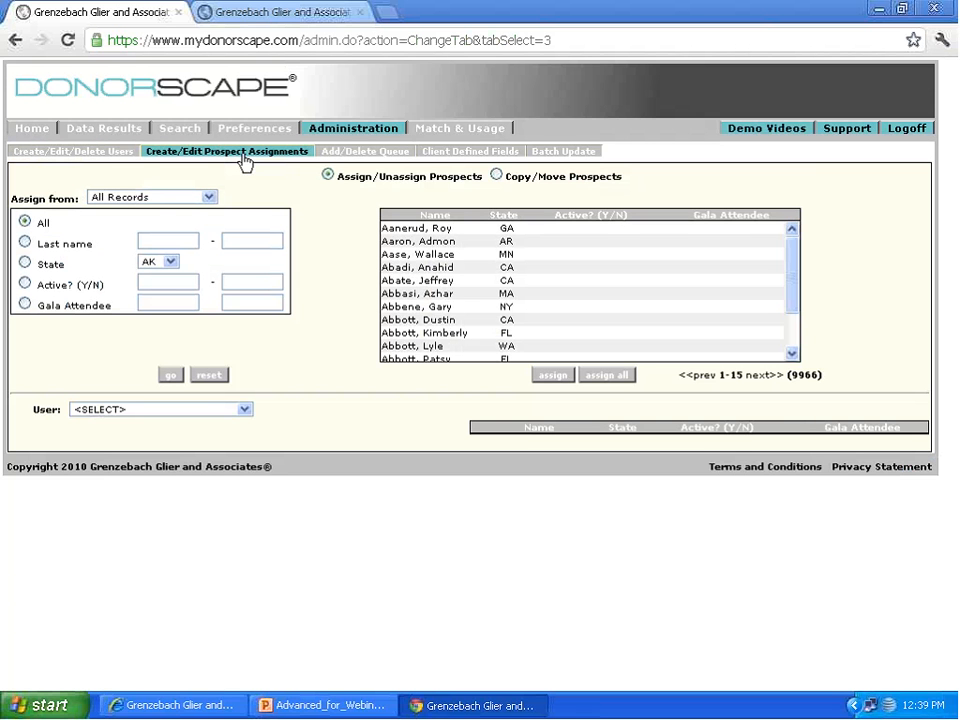
Step: Review the Prospect Views options View All, View Assigned and View Unassigned on the user management form
left_click(118, 151)
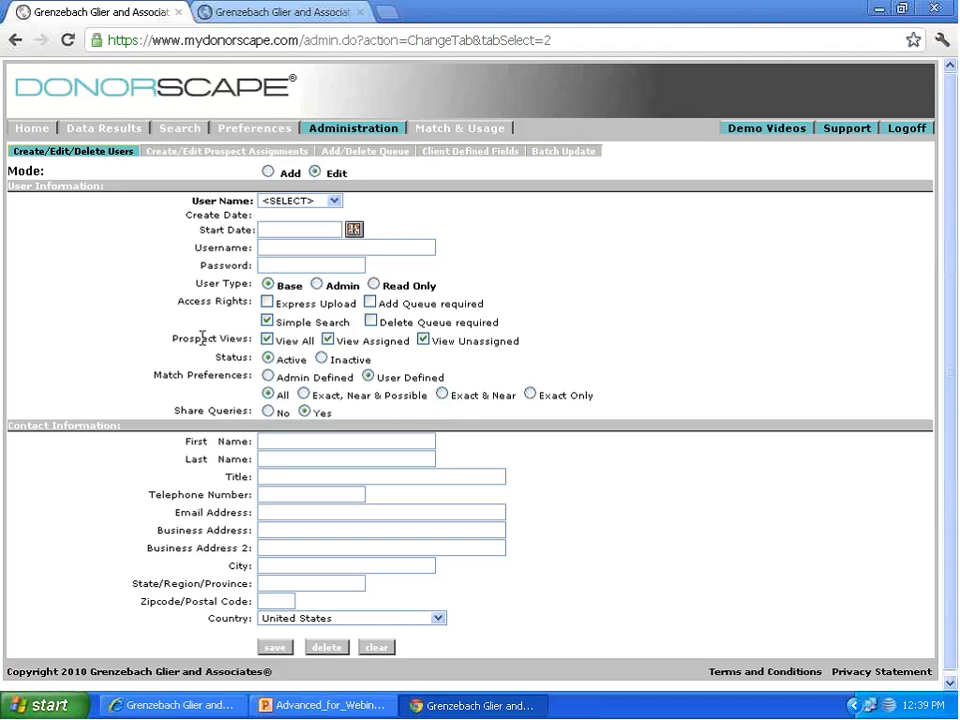
left_click_drag(172, 339, 543, 334)
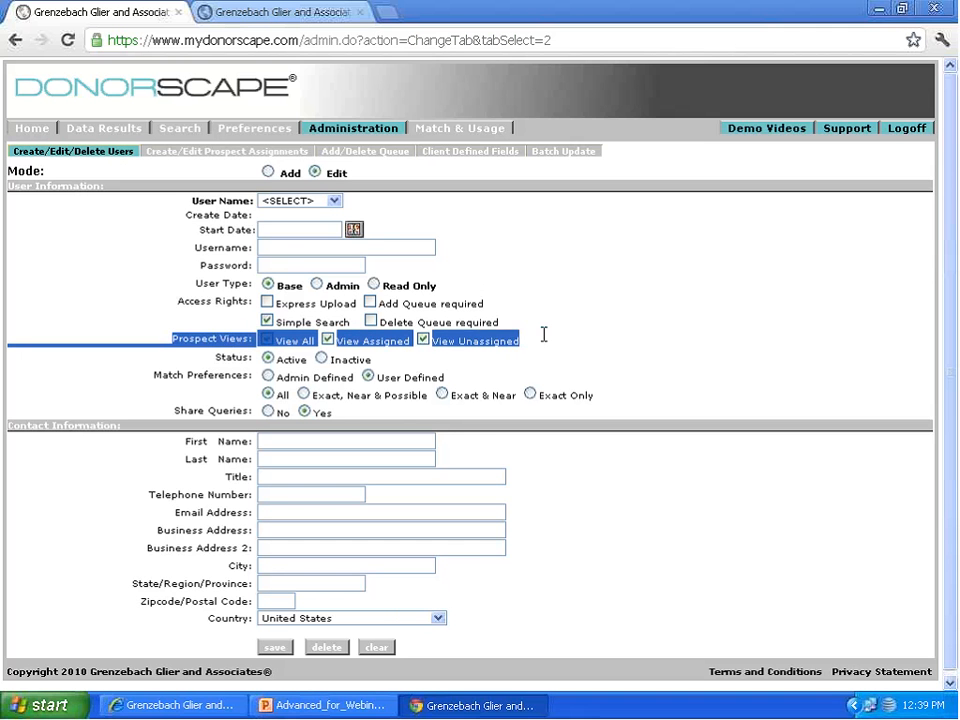
left_click(549, 345)
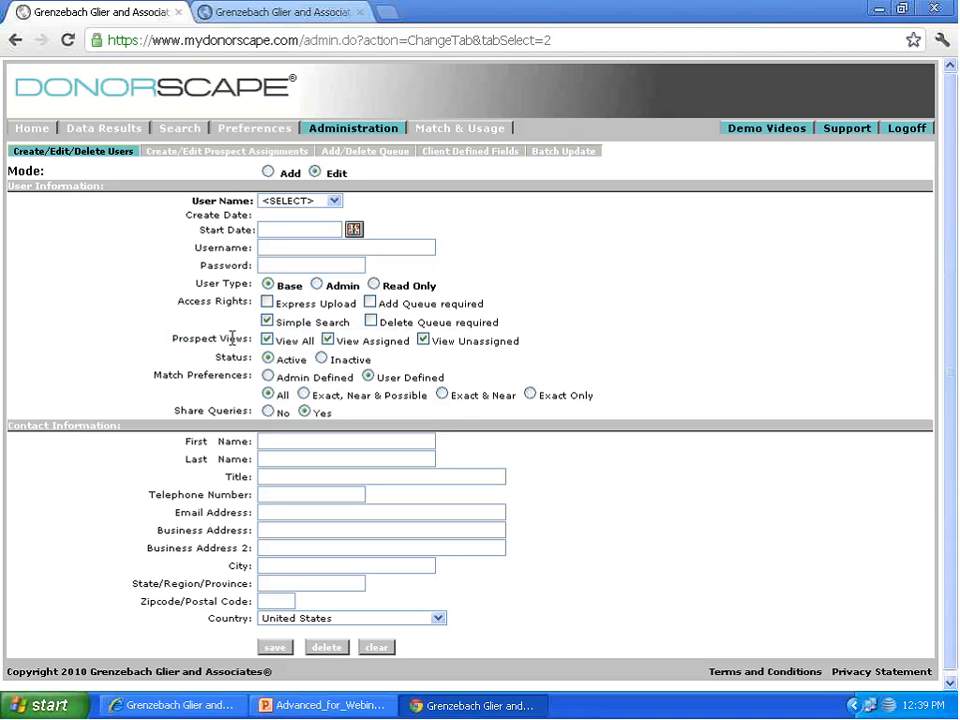
left_click_drag(351, 340, 382, 341)
left_click(443, 340)
left_click_drag(443, 340, 536, 348)
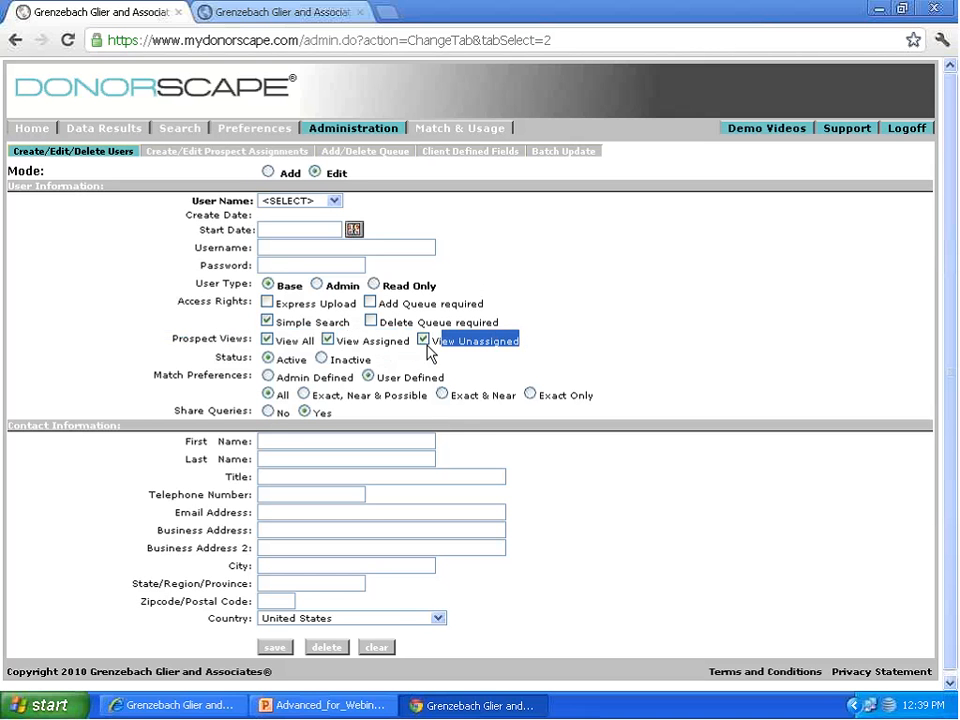
left_click_drag(433, 341, 540, 338)
left_click(540, 338)
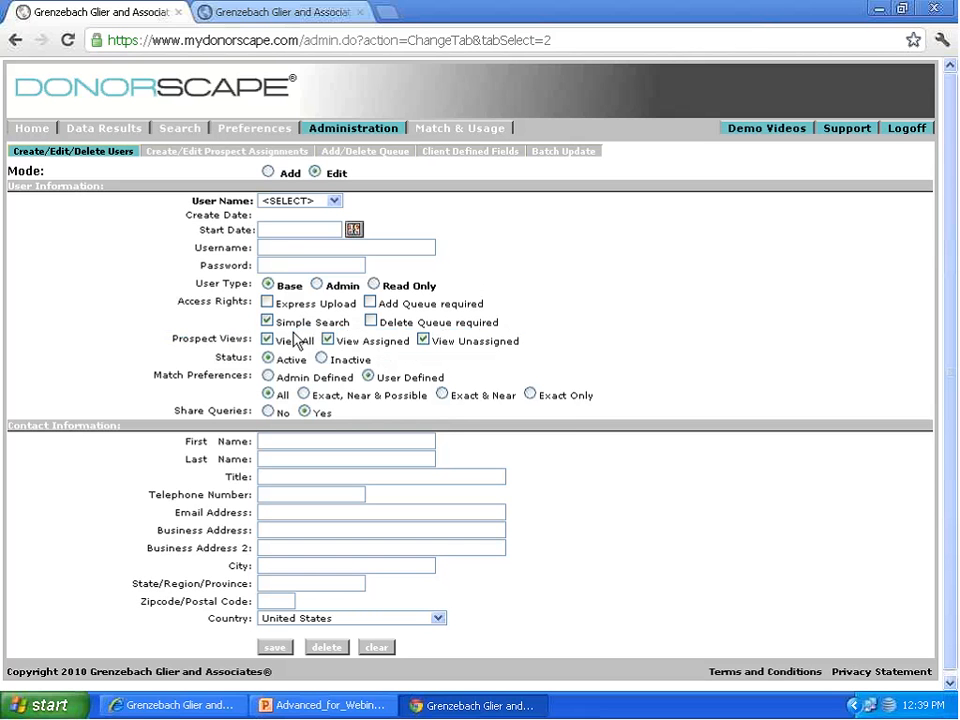
Step: Return to the prospect assignments page and set the Assign from query to Feb 16 2012
left_click(245, 153)
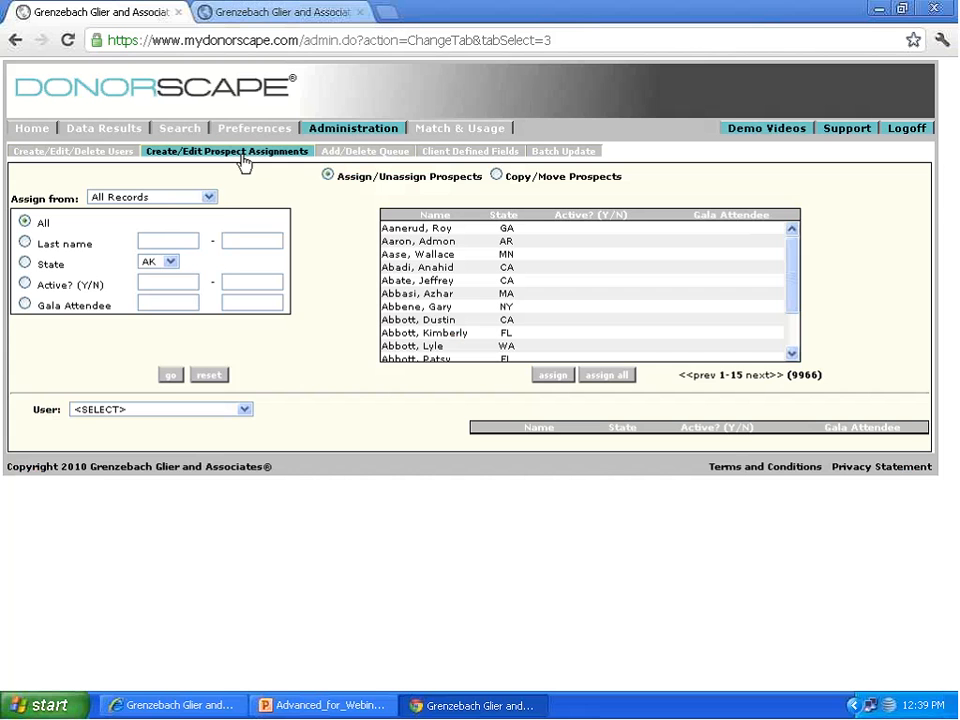
left_click(208, 197)
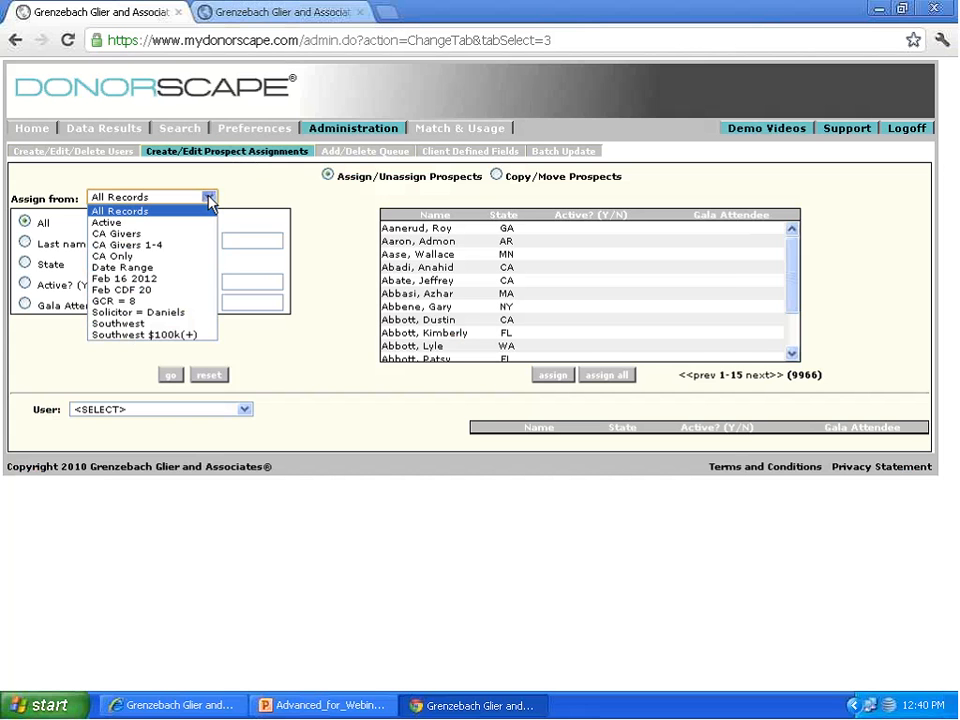
left_click(209, 198)
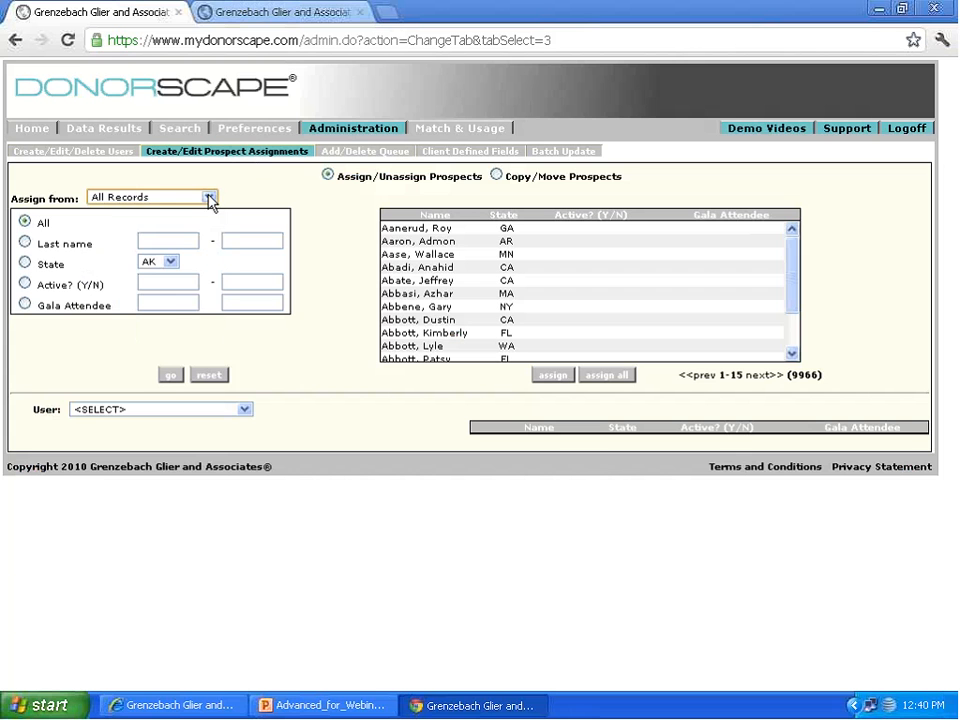
left_click(209, 199)
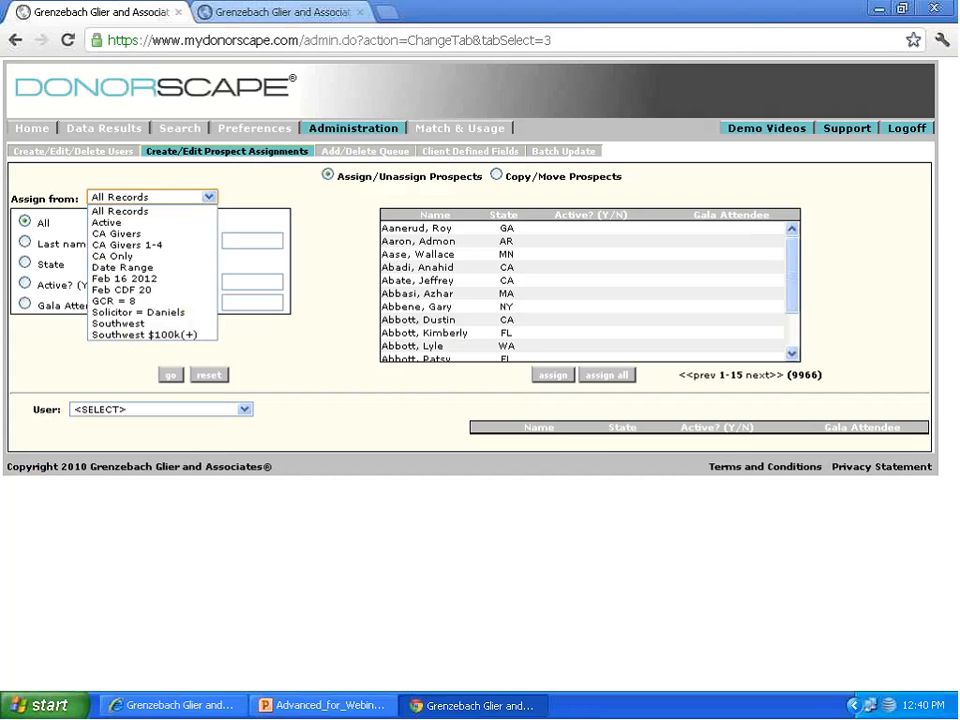
left_click(192, 278)
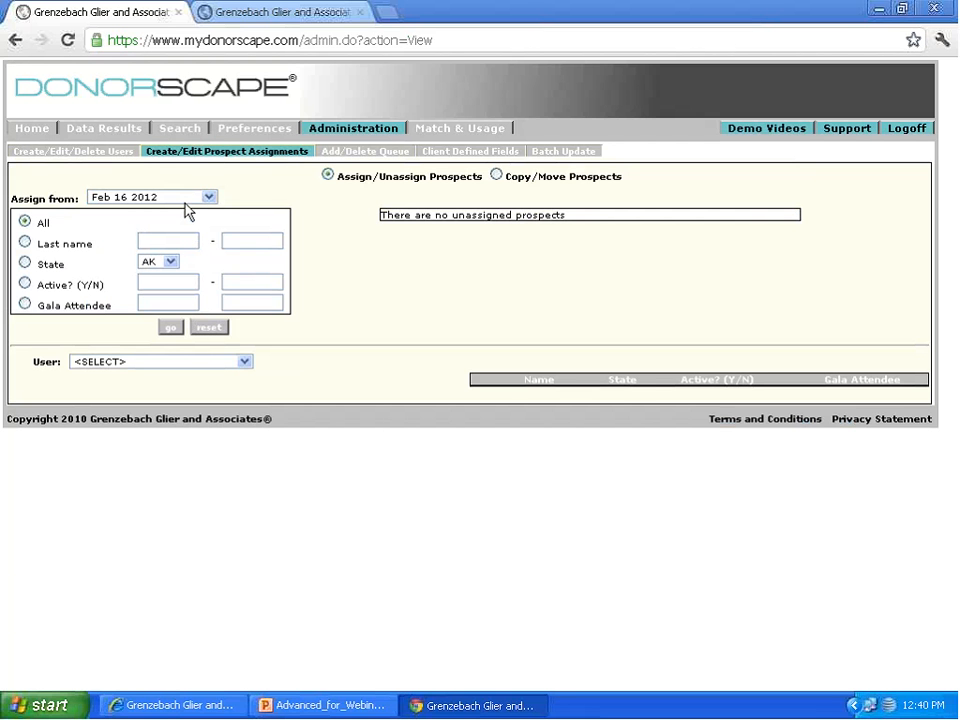
Step: Choose the UserDemo2 account as the assignment user, and look over its assigned prospects and the available source queries
left_click(216, 364)
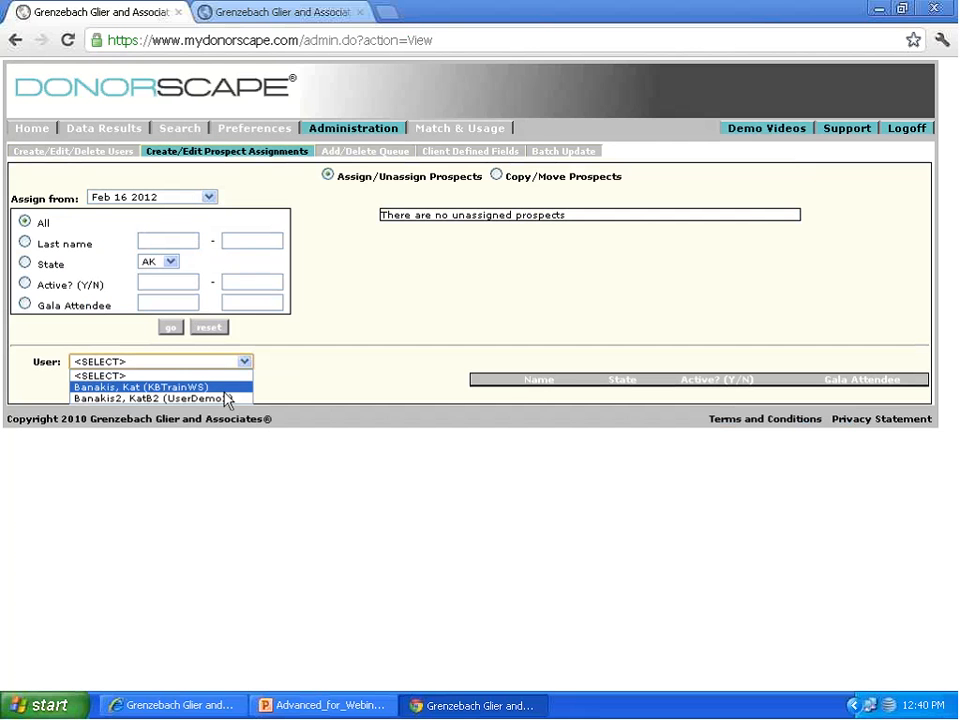
left_click(224, 398)
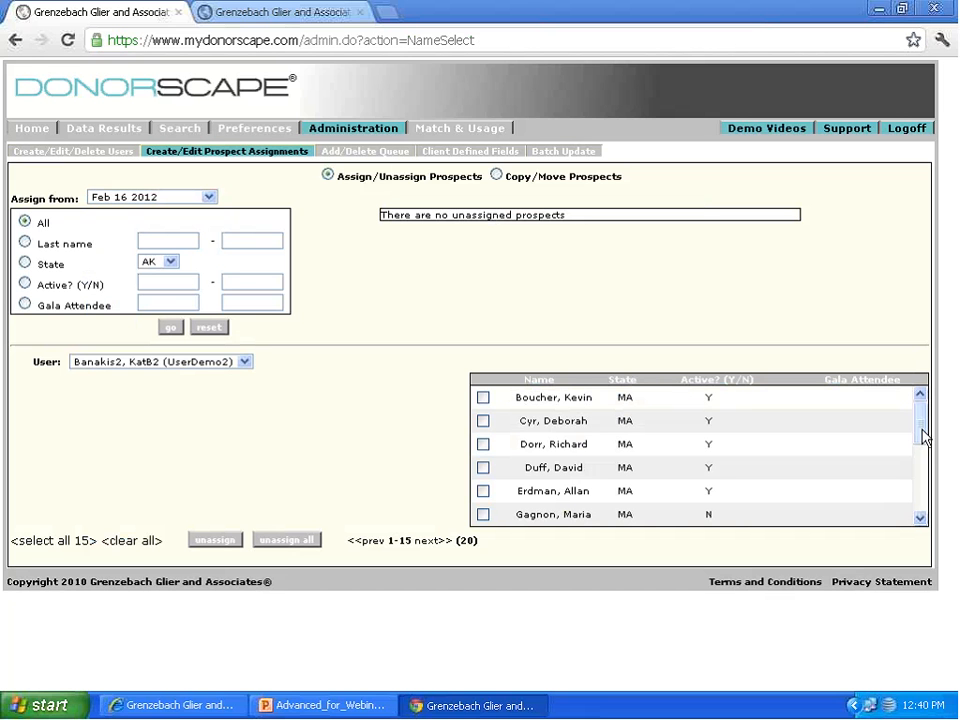
left_click_drag(924, 436, 924, 392)
left_click(167, 197)
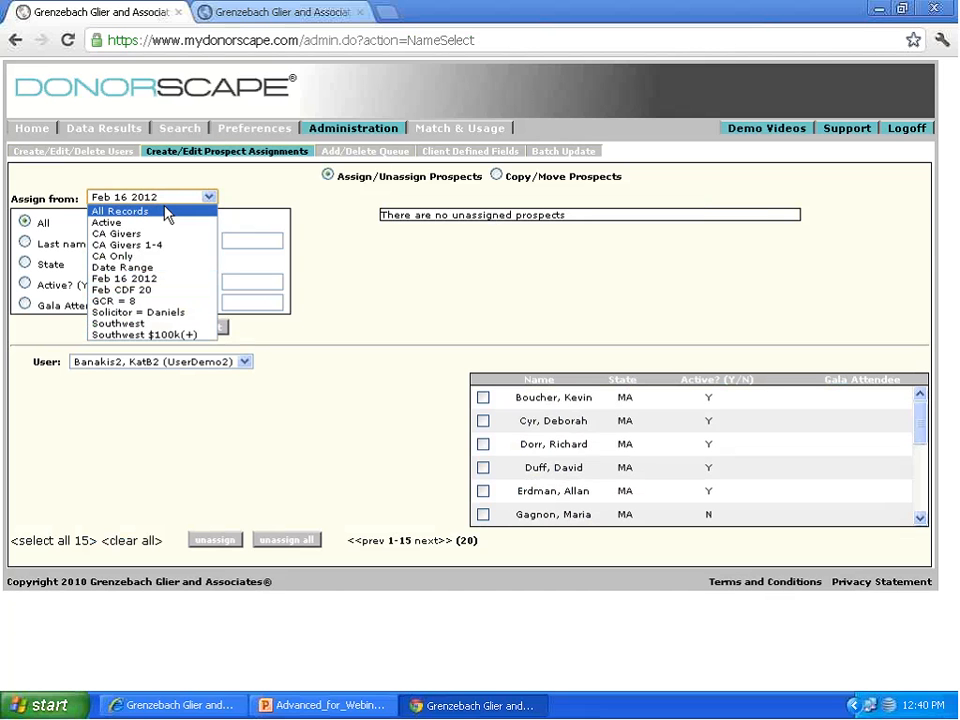
left_click(71, 186)
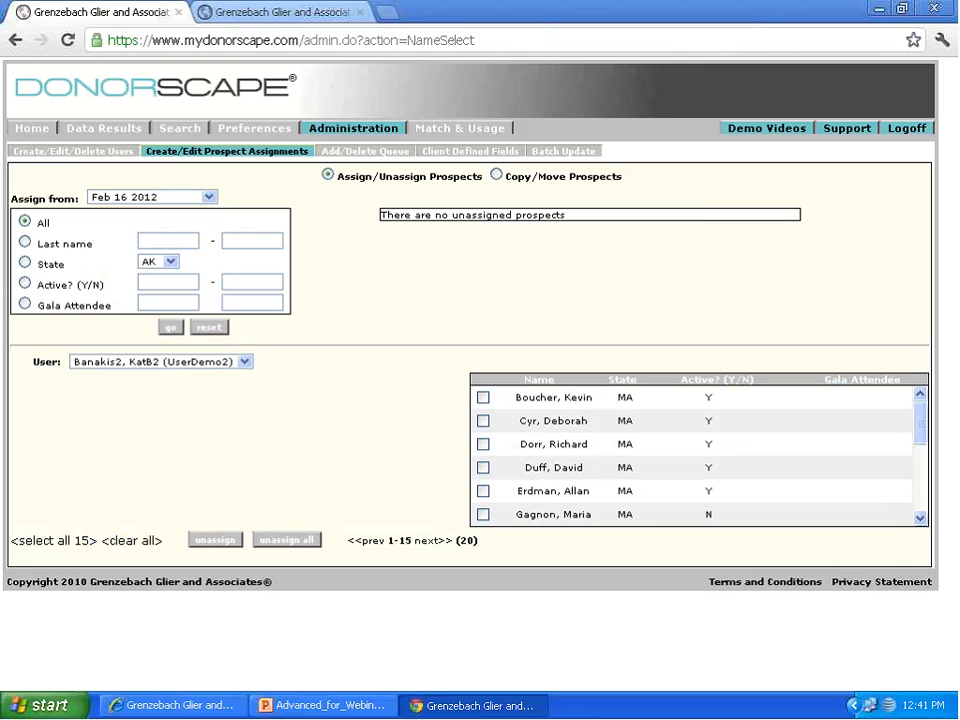
Step: Set the Assign from source to All Records while keeping the UserDemo2 account as the assignment user
left_click(160, 199)
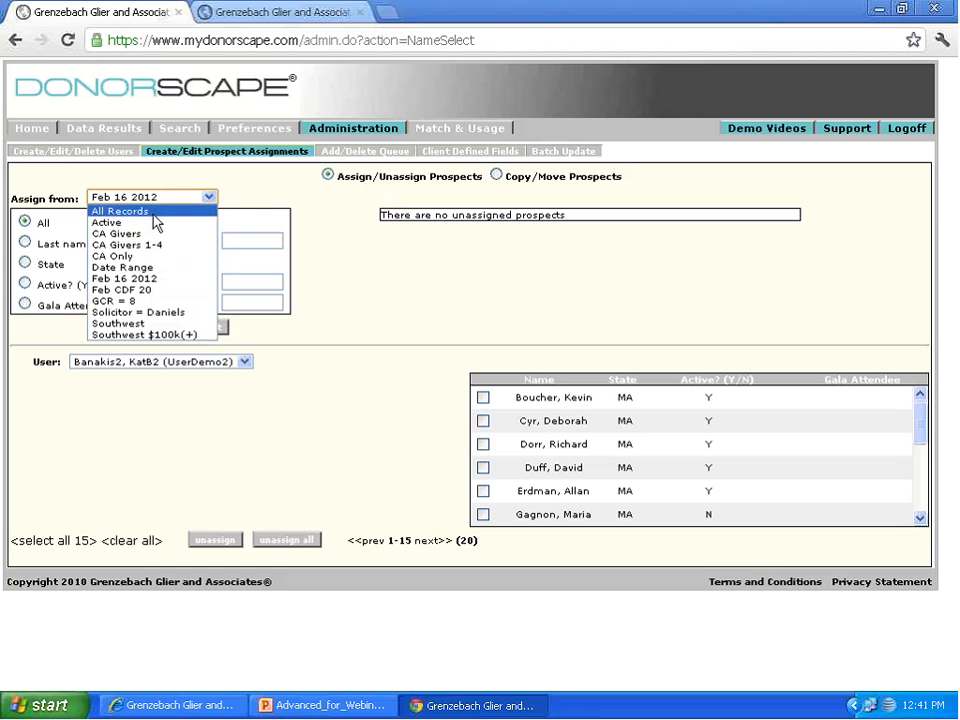
left_click(153, 212)
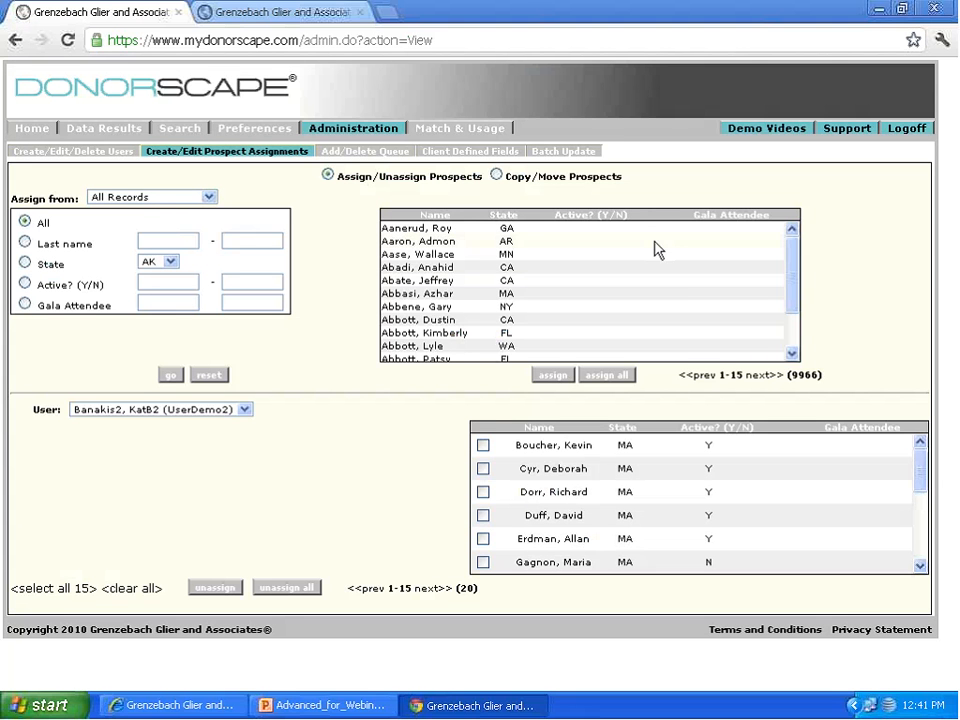
left_click(245, 409)
left_click(249, 418)
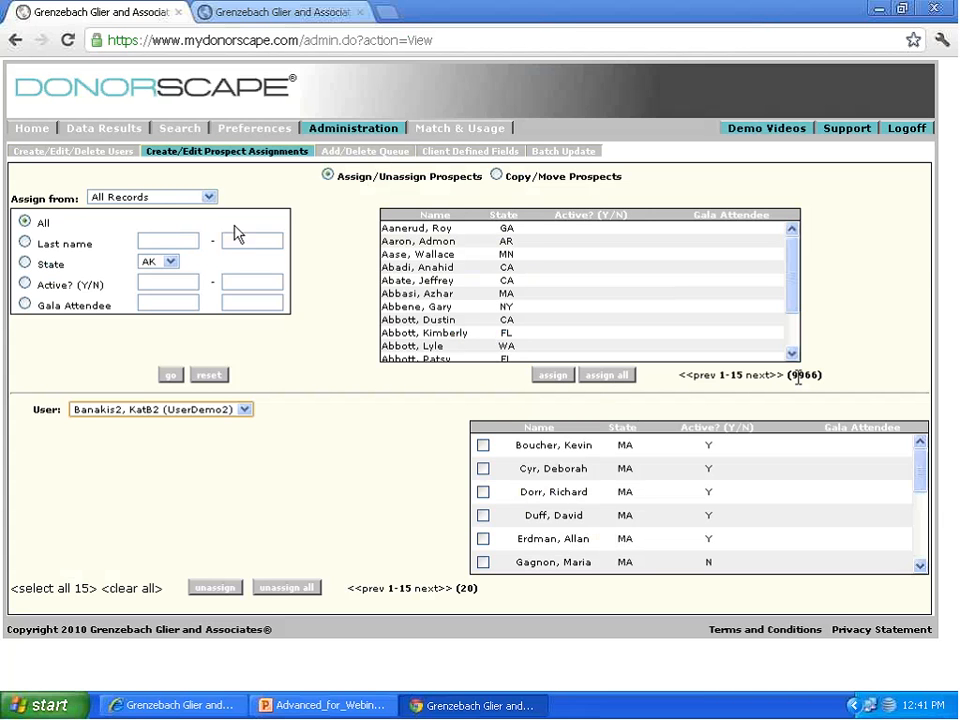
Step: Choose the Solicitor query as the Assign from source and switch the assignment user to the KBTrainWS account
left_click(205, 199)
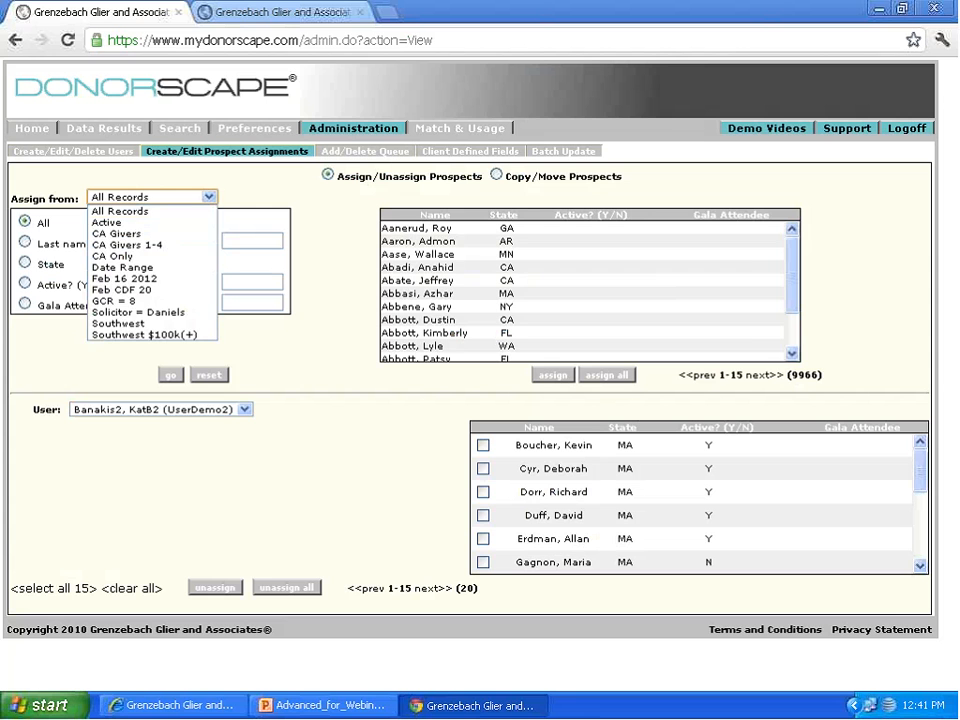
left_click(170, 312)
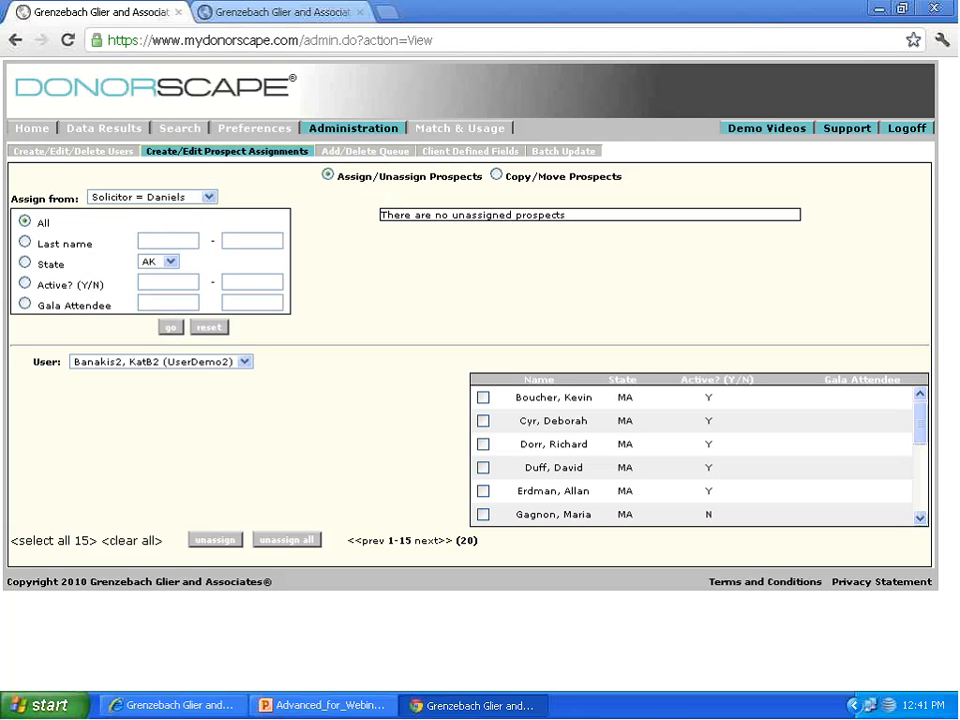
left_click(203, 362)
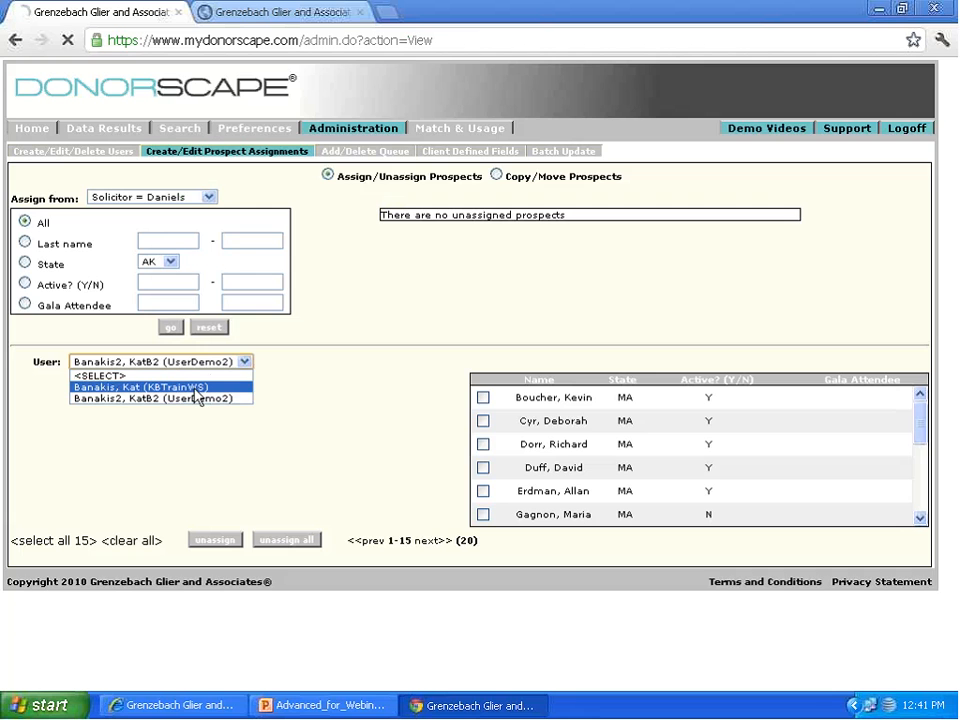
left_click(195, 390)
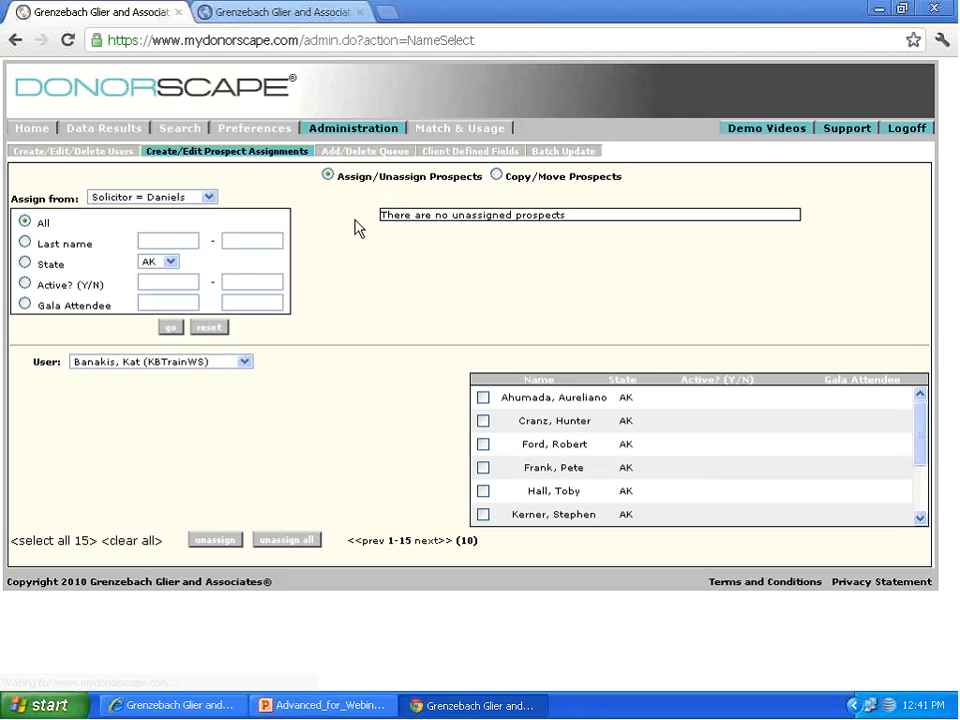
Step: Filter the assignable prospects by state AK and set the Assign from query to CA Givers
left_click(160, 198)
left_click(160, 198)
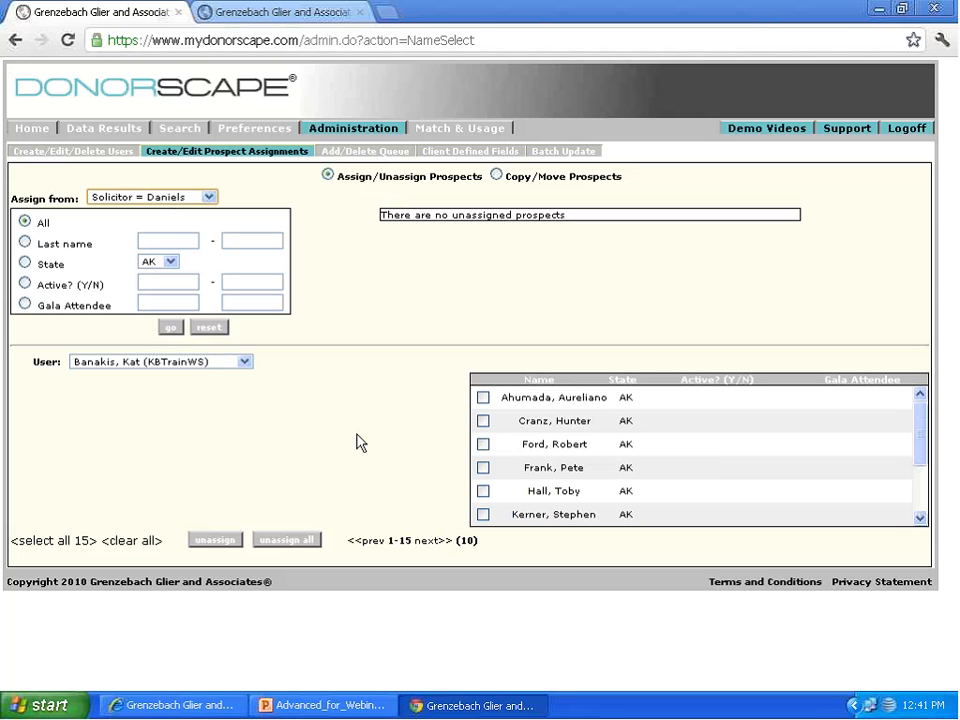
left_click(25, 263)
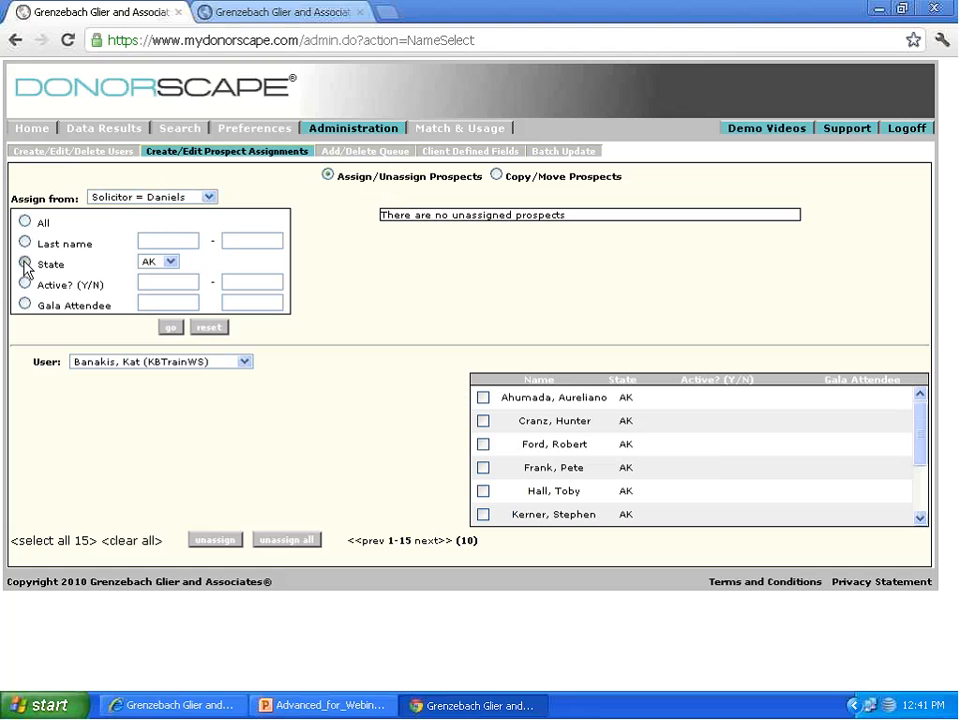
left_click(155, 198)
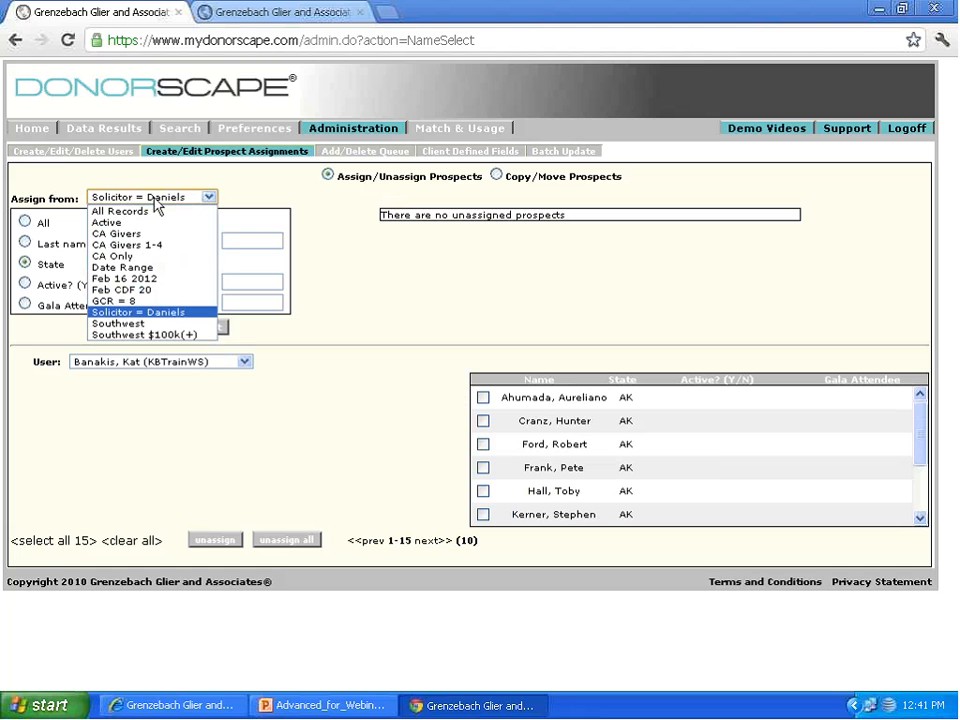
left_click(157, 234)
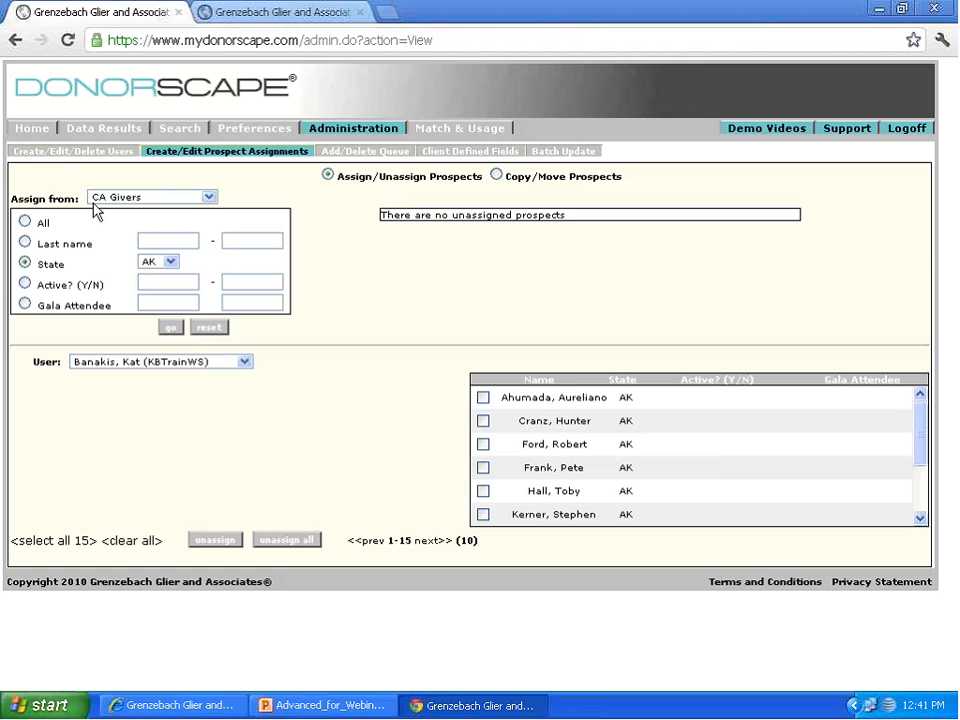
Step: Reset the prospect filter to All and set the Assign from source to All Records
left_click(25, 222)
left_click(208, 197)
left_click(136, 212)
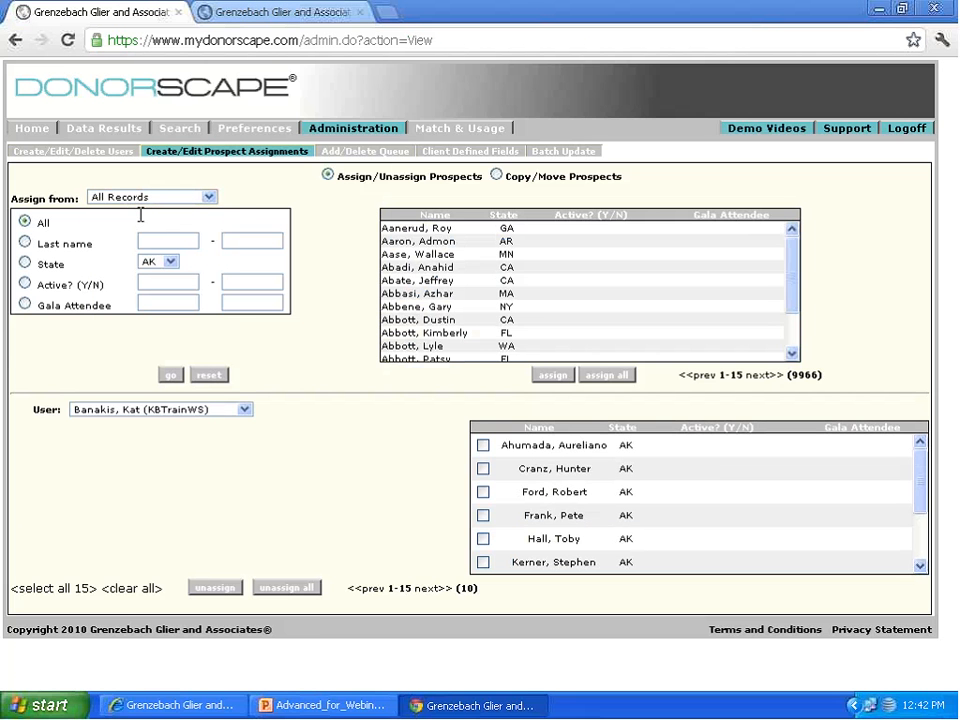
Step: Assign all the unassigned prospects to the KBTrainWS account, and unassign all of that account's prospects again
left_click(216, 411)
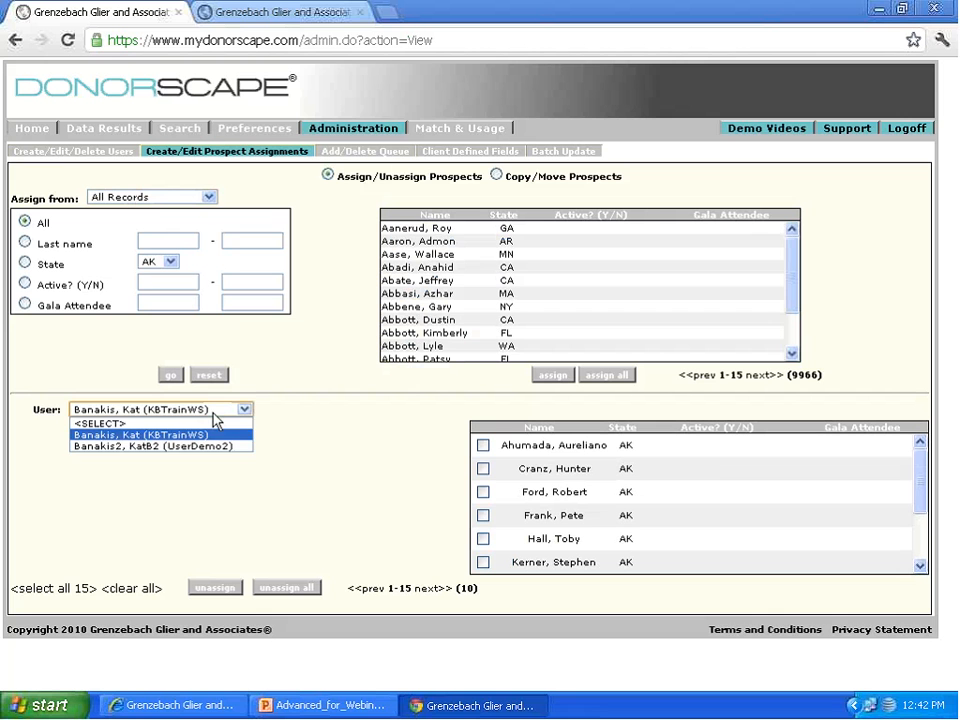
left_click(214, 436)
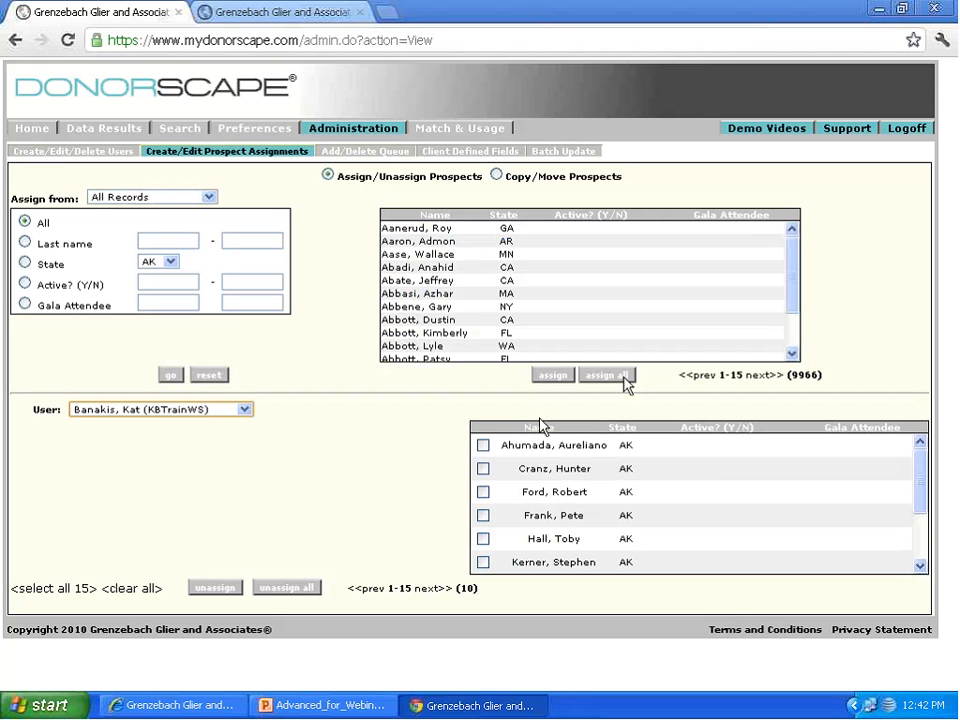
left_click(628, 380)
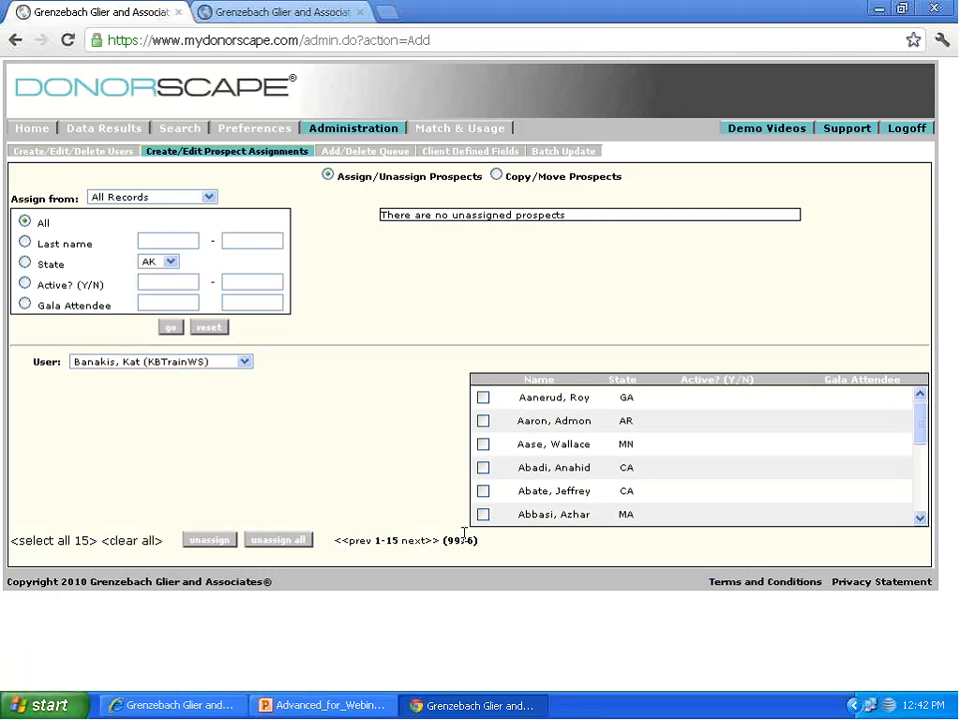
left_click(300, 543)
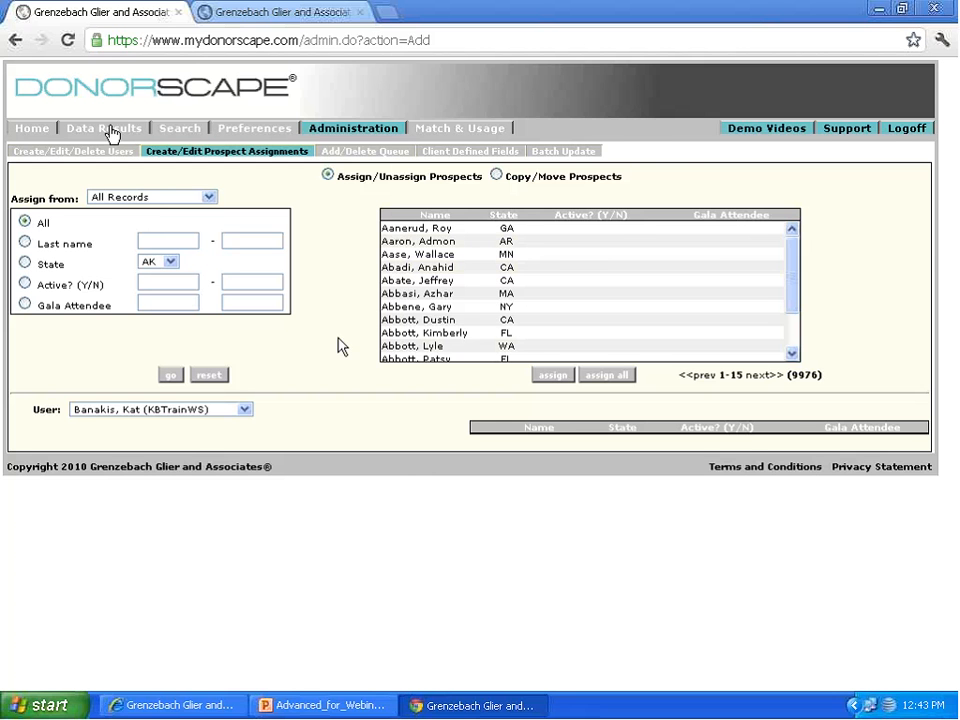
Step: Open the data results and load the Feb CDF 20 query into the constituent list
left_click(110, 134)
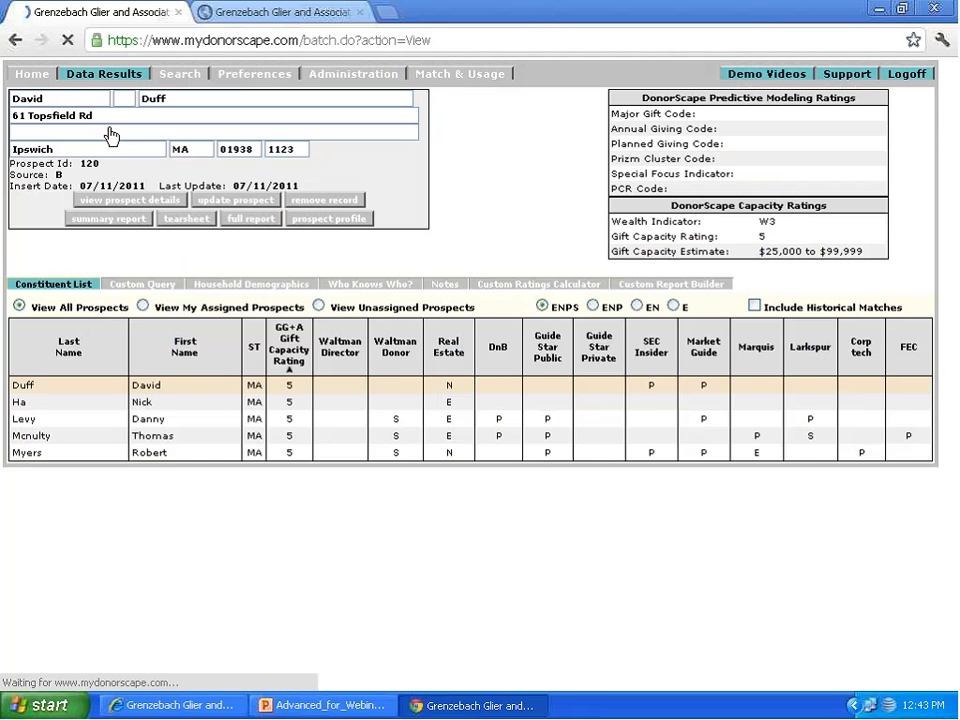
scroll(423, 428, "down", 3)
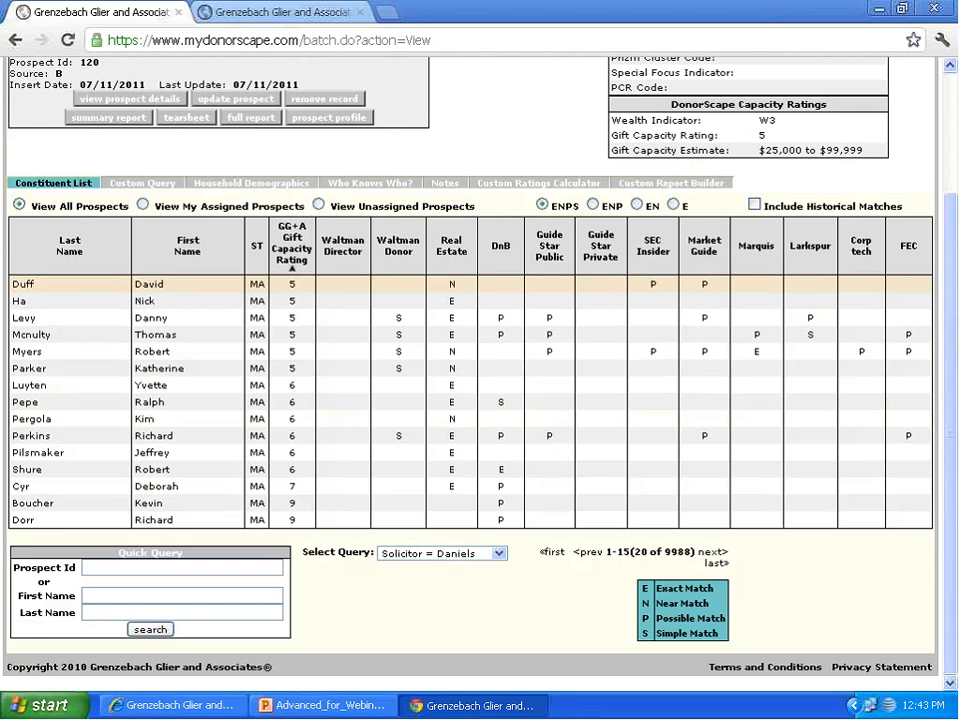
scroll(140, 220, "up", 3)
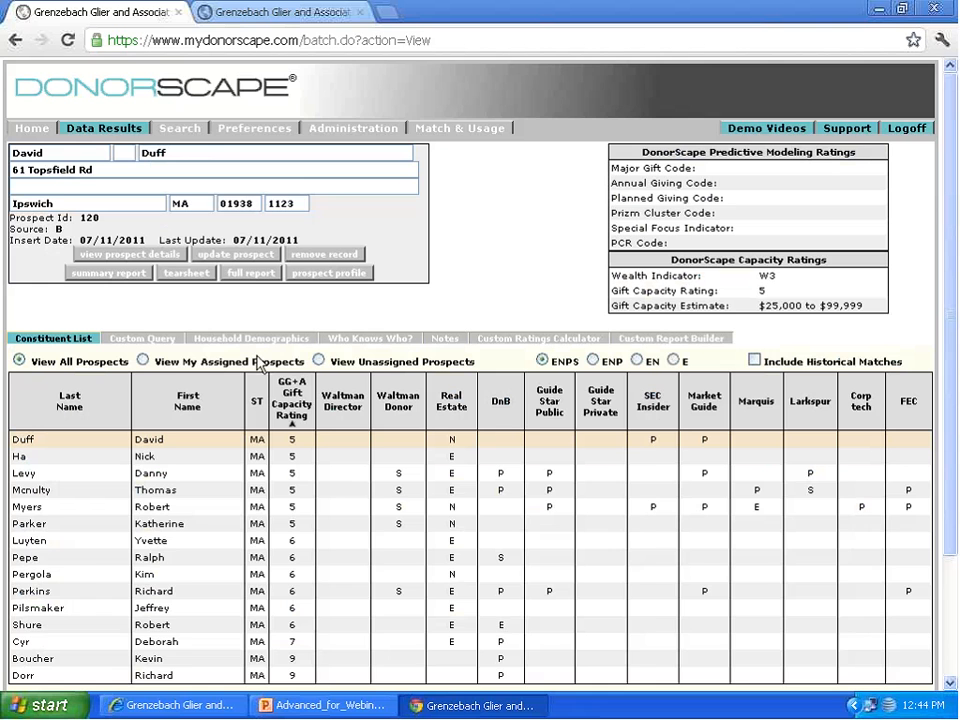
scroll(258, 402, "down", 3)
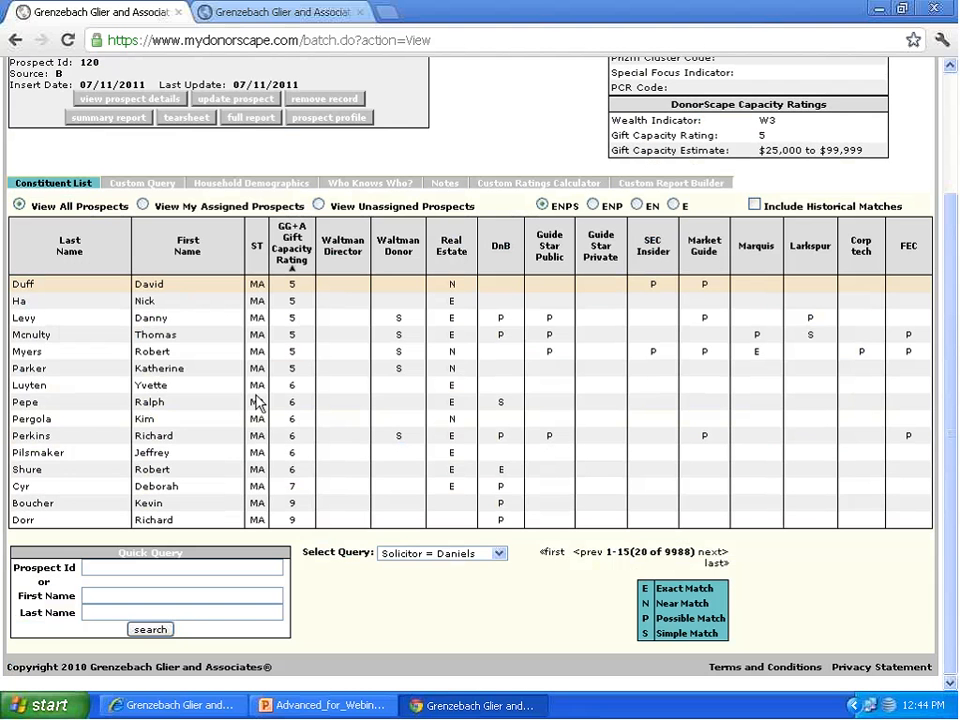
left_click(452, 556)
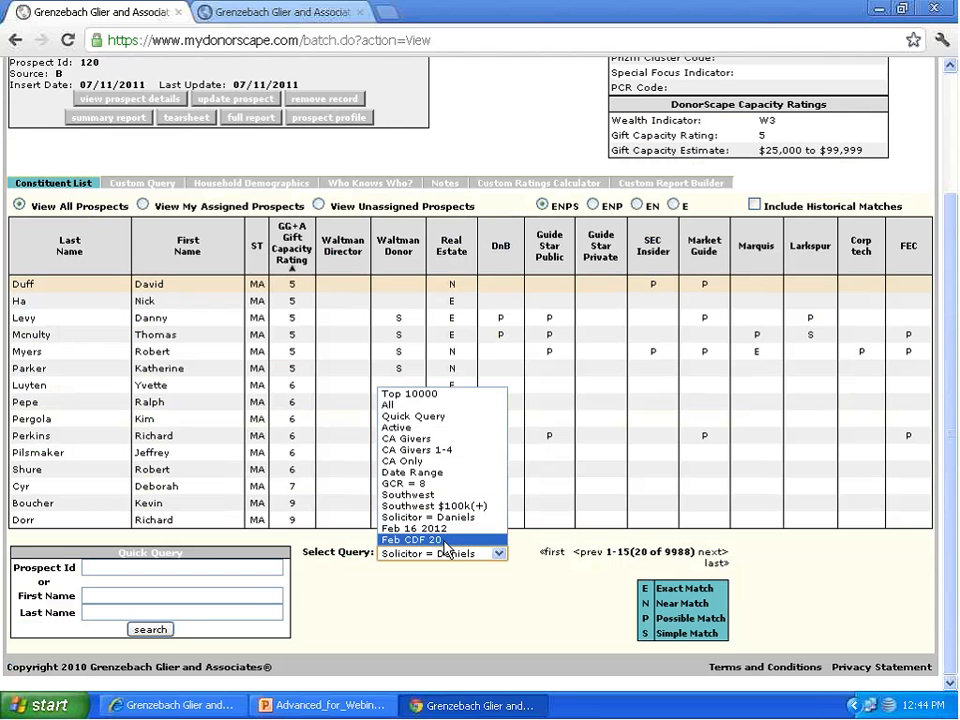
left_click(442, 540)
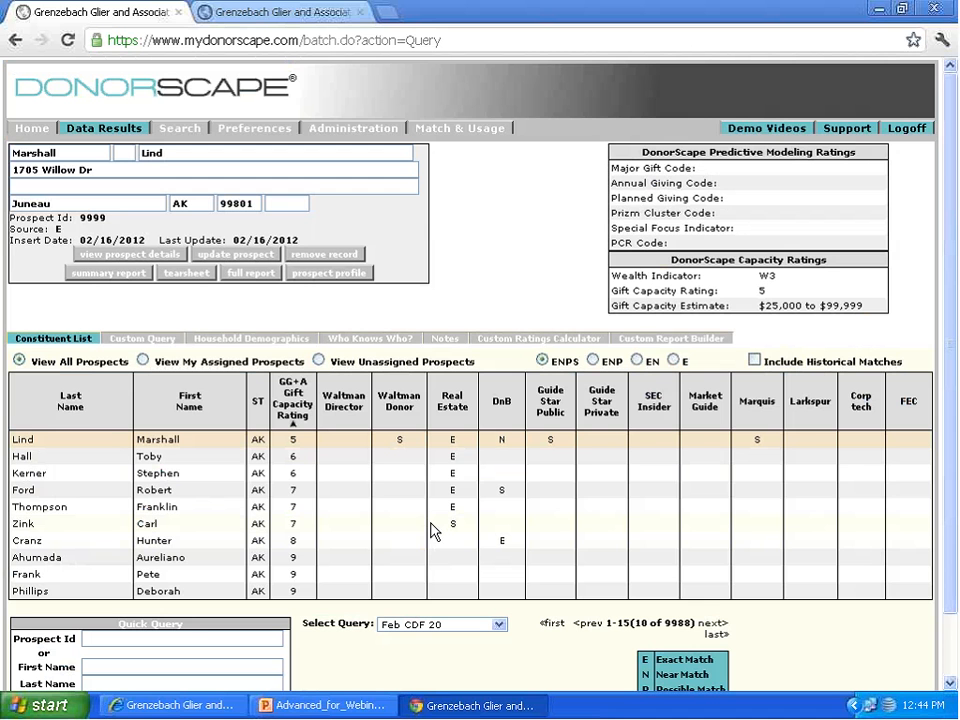
Step: Generate a comma-delimited constituent list export from the Custom Report Builder with all prospect fields selected
left_click(672, 344)
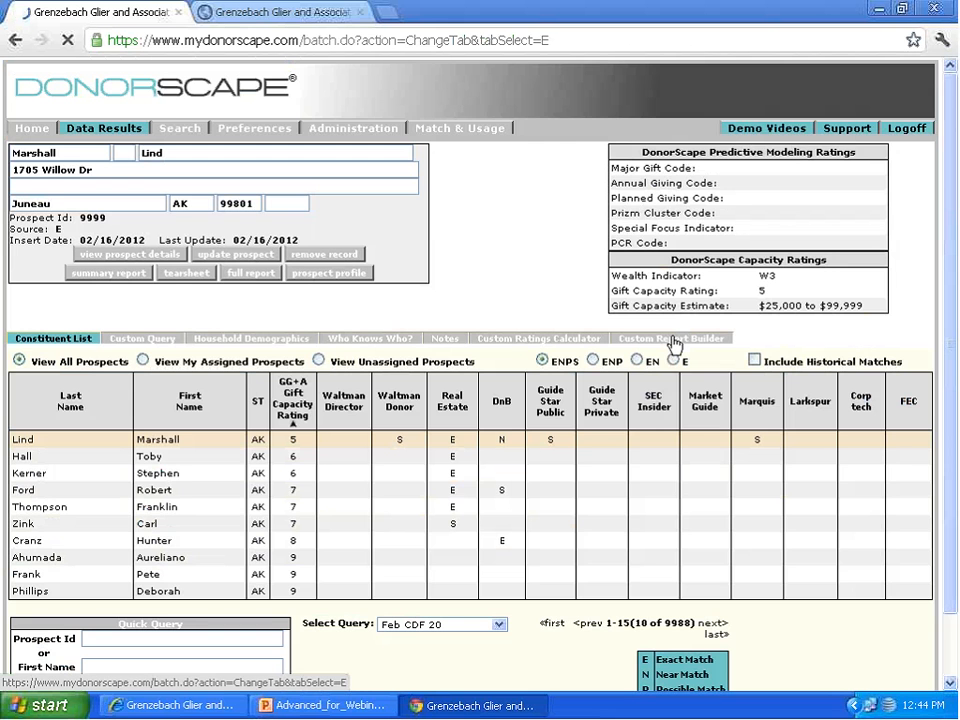
left_click(67, 404)
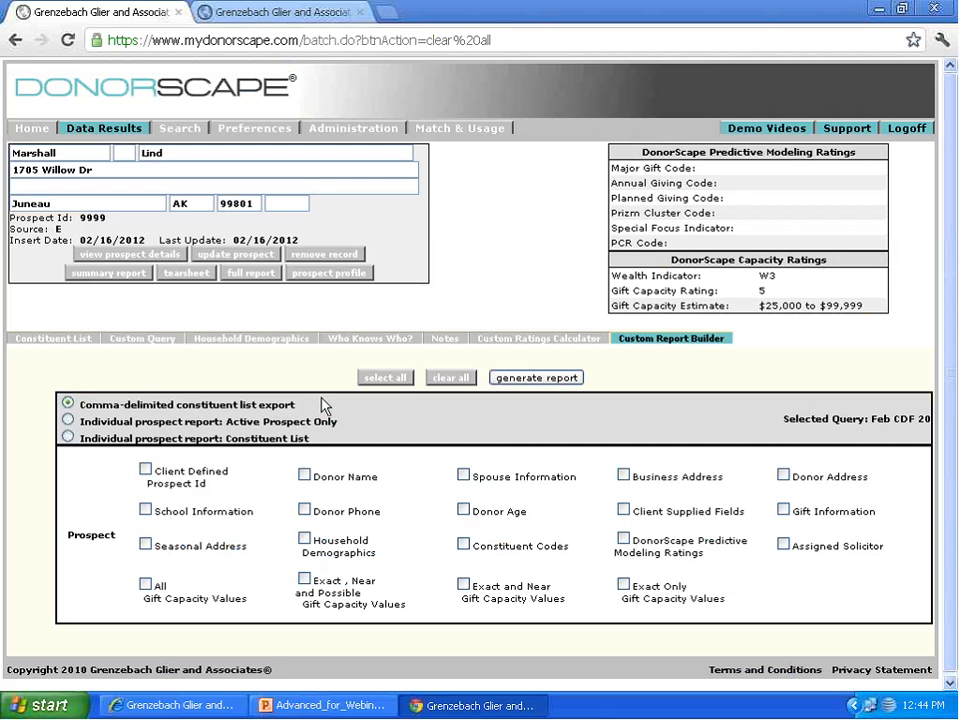
left_click(396, 382)
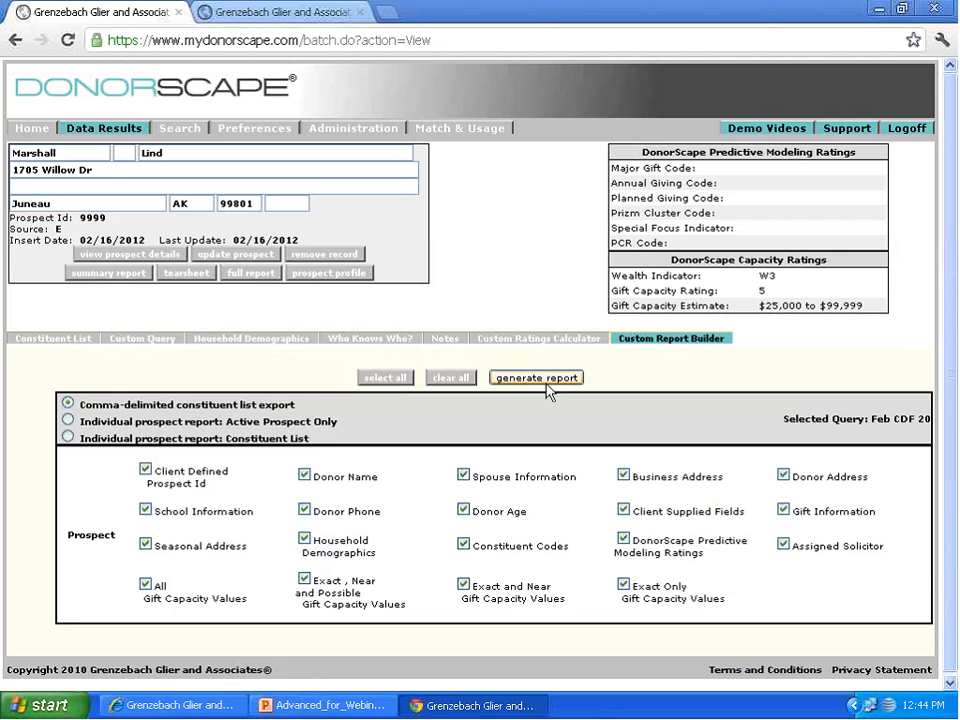
left_click(553, 386)
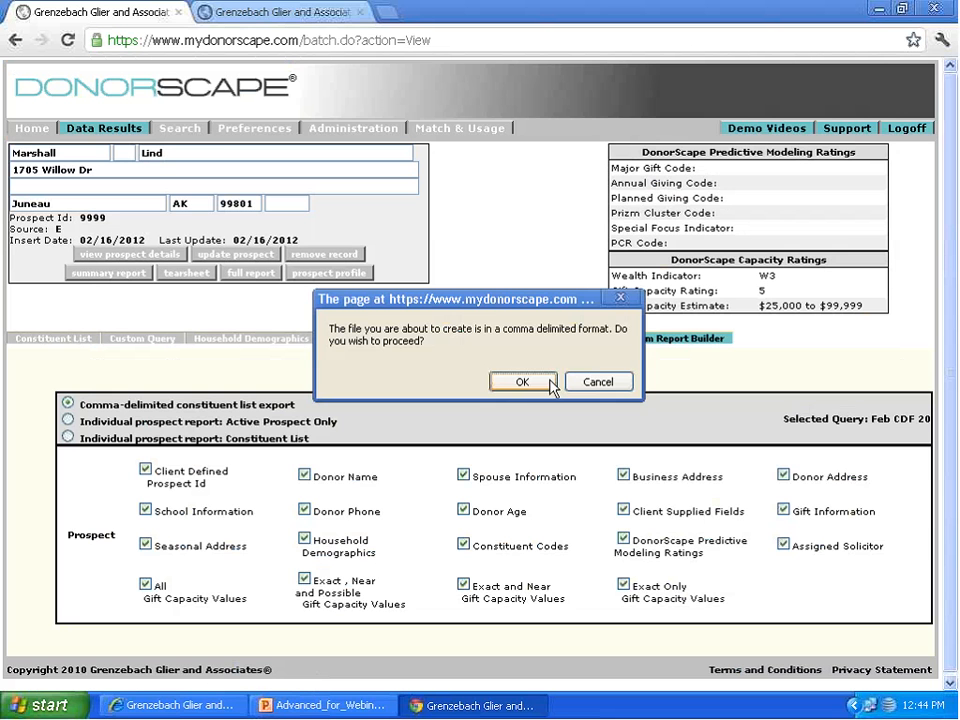
left_click(545, 385)
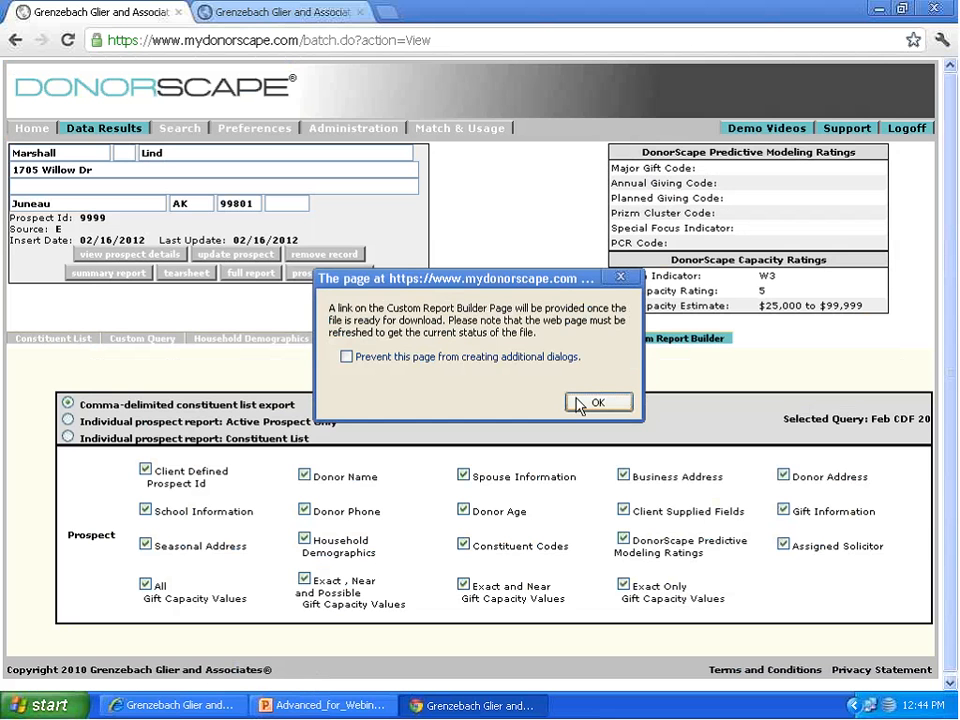
left_click(588, 403)
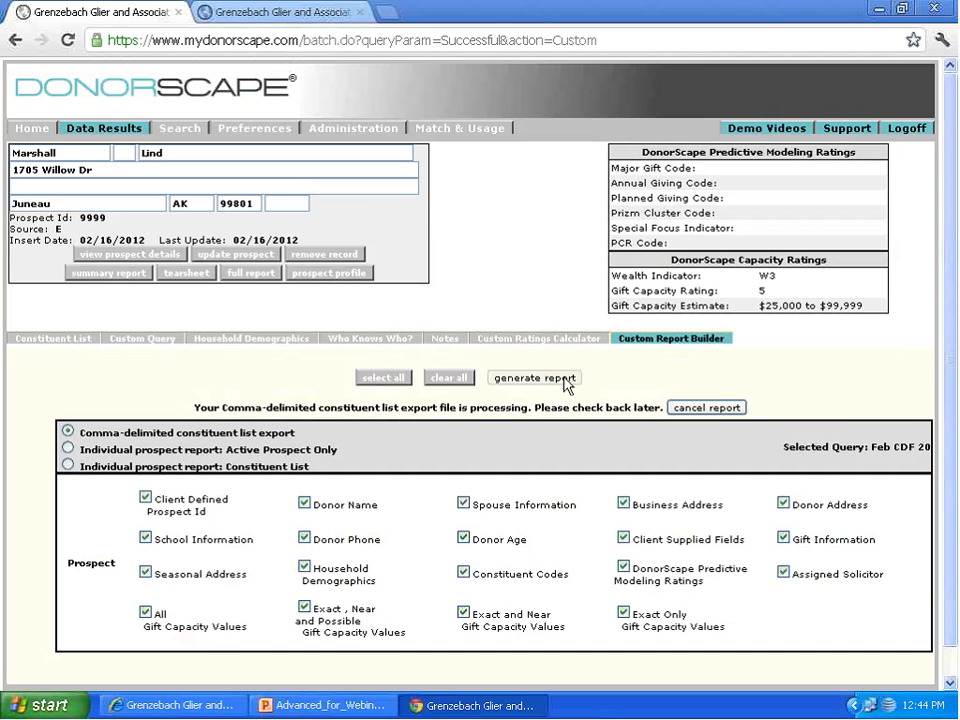
Step: Refresh the Custom Report Builder status, download the comma-delimited export file and open it
left_click(690, 342)
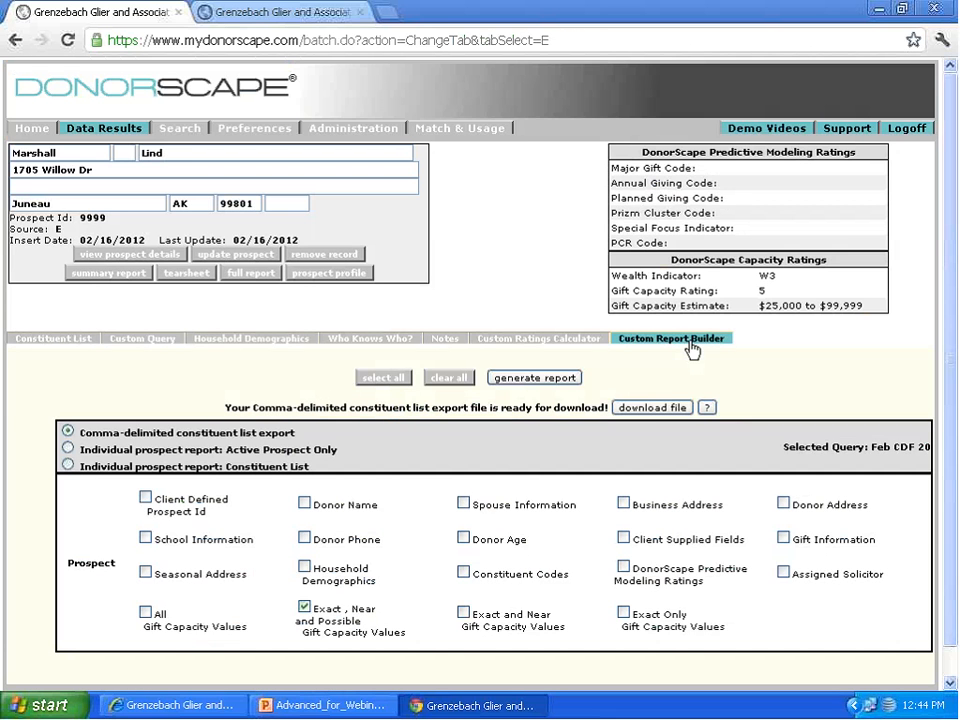
left_click(650, 408)
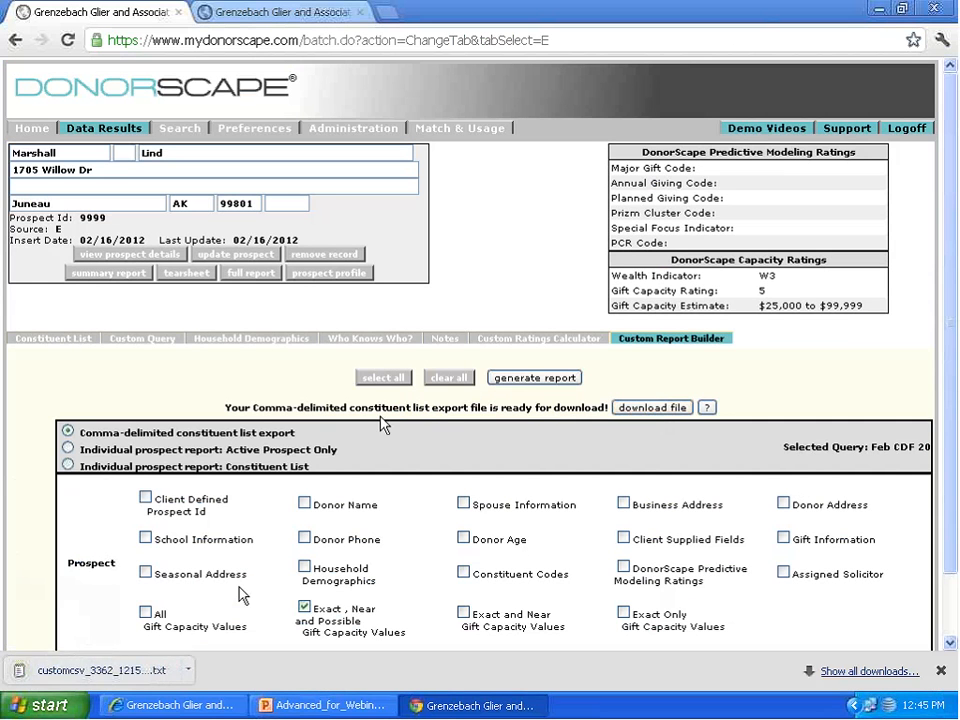
left_click(140, 672)
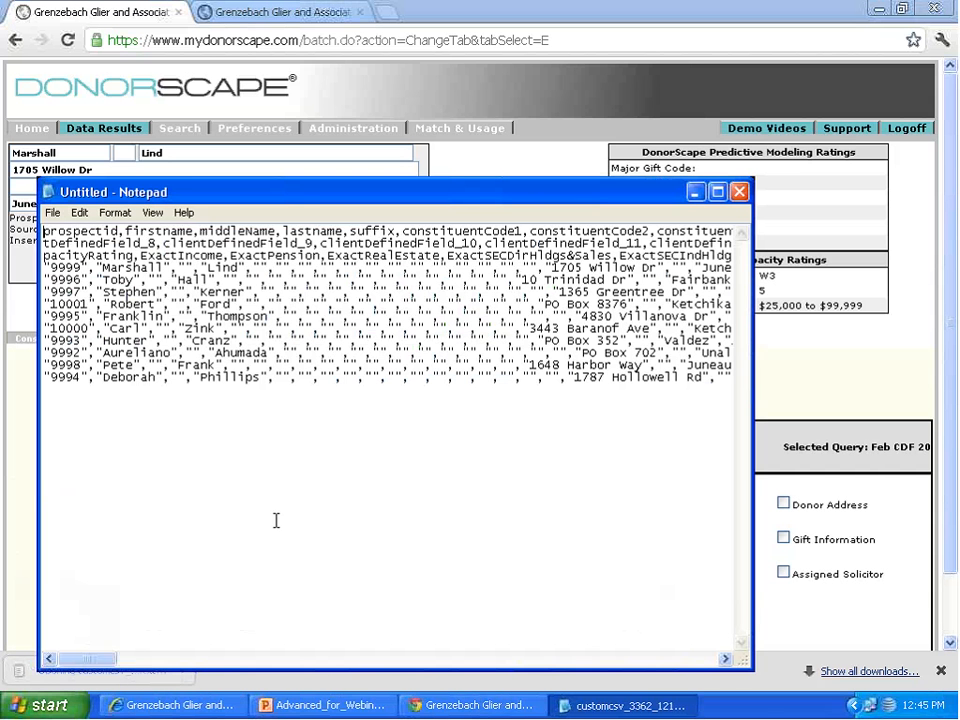
Step: Save a copy of the exported text file on the Desktop with the .csv extension, and close the file
left_click(52, 213)
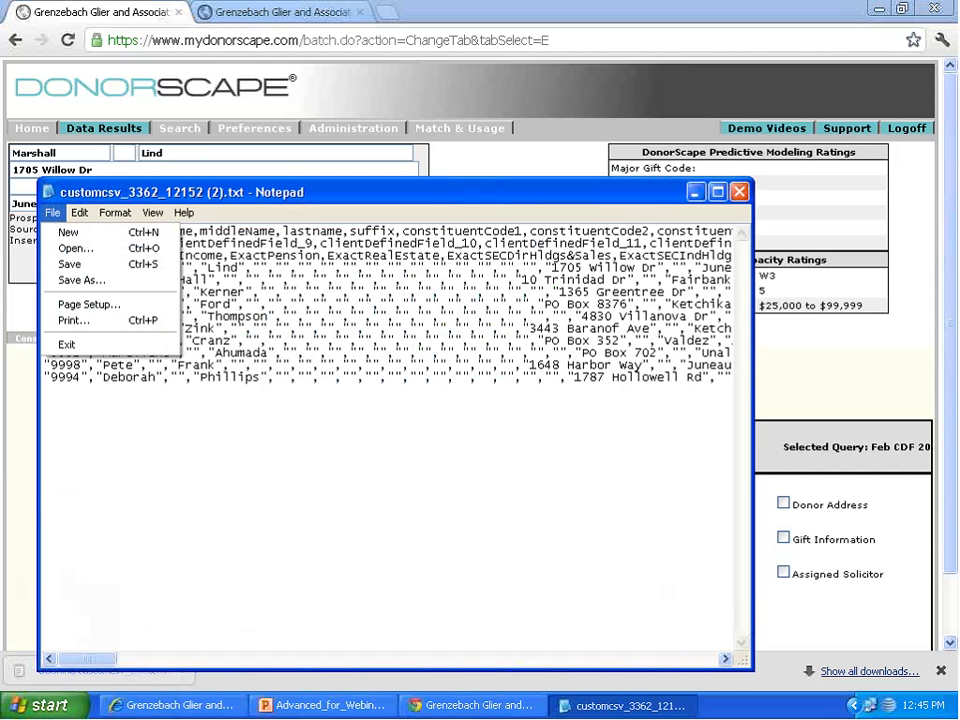
left_click(78, 280)
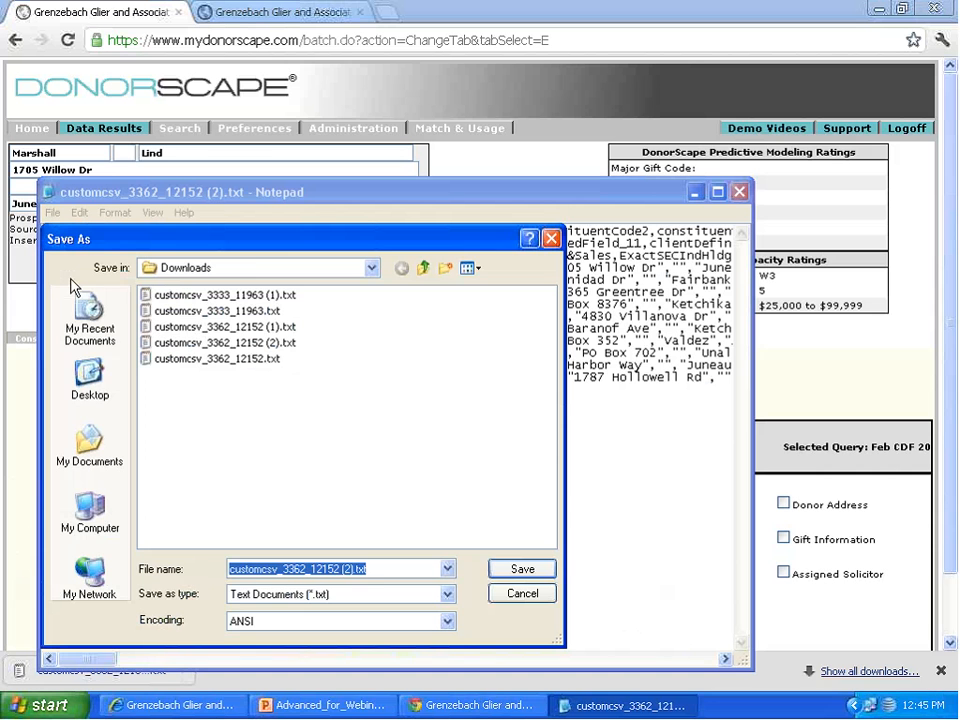
left_click(92, 385)
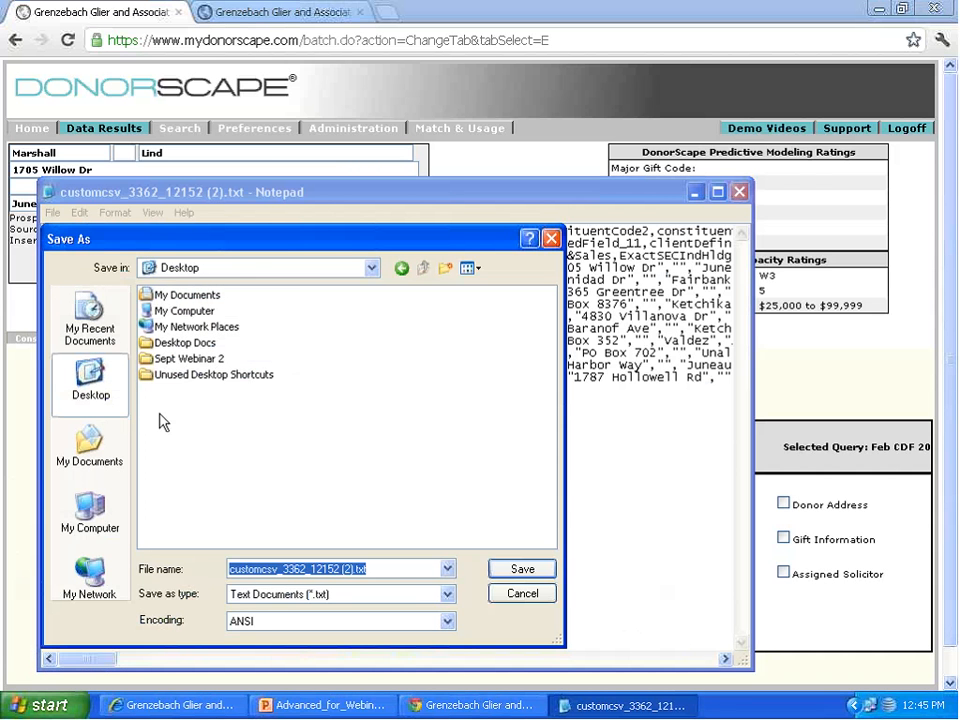
left_click(405, 569)
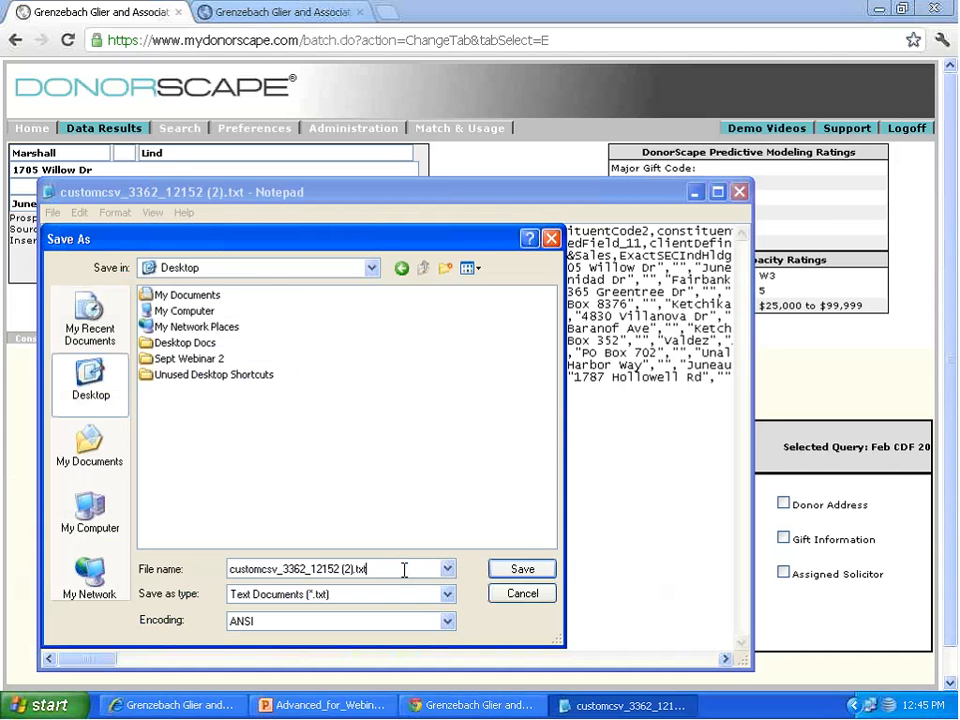
key("BackSpace")
key("BackSpace")
key("BackSpace")
key("BackSpace")
type(".csv")
left_click(524, 572)
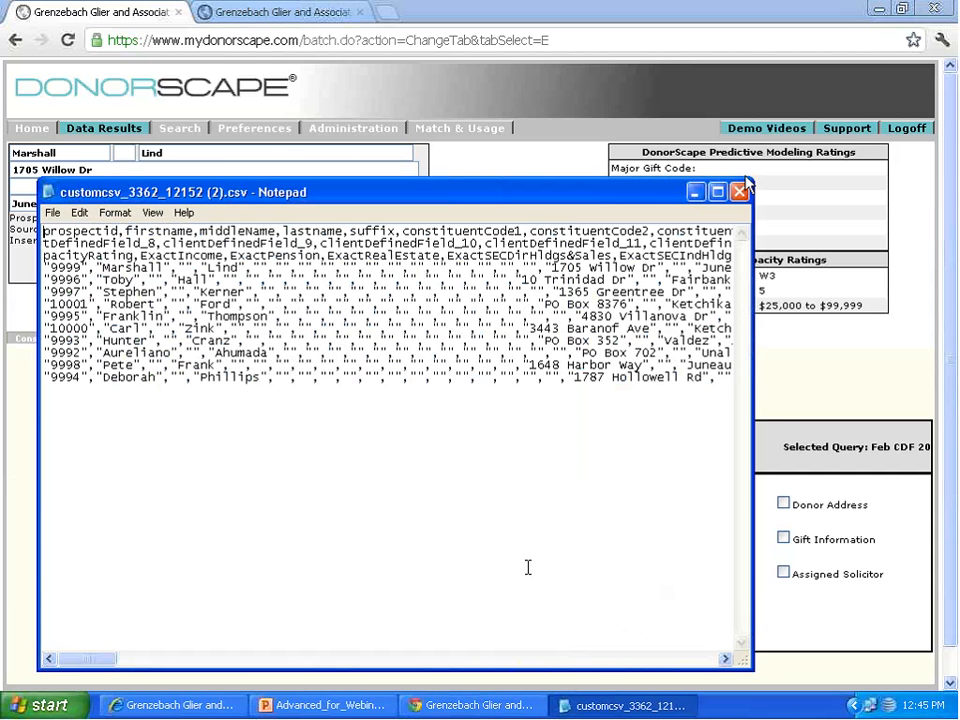
left_click(739, 191)
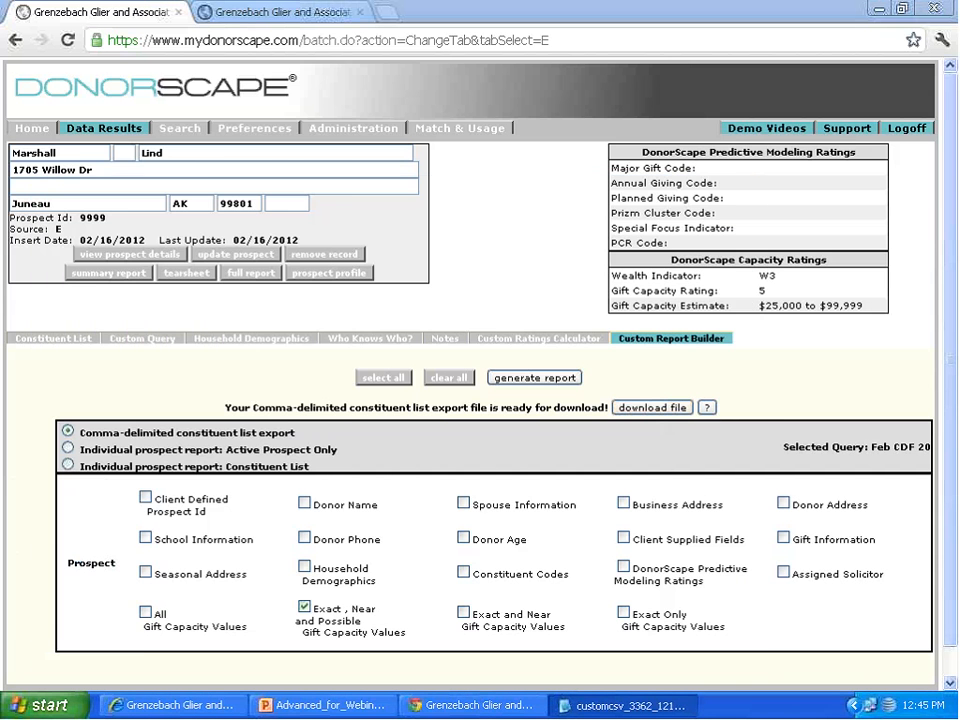
Step: Open the saved CSV export from the Desktop in Excel, examine its columns through the gift capacity fields, and close it
left_click(879, 9)
left_click(899, 11)
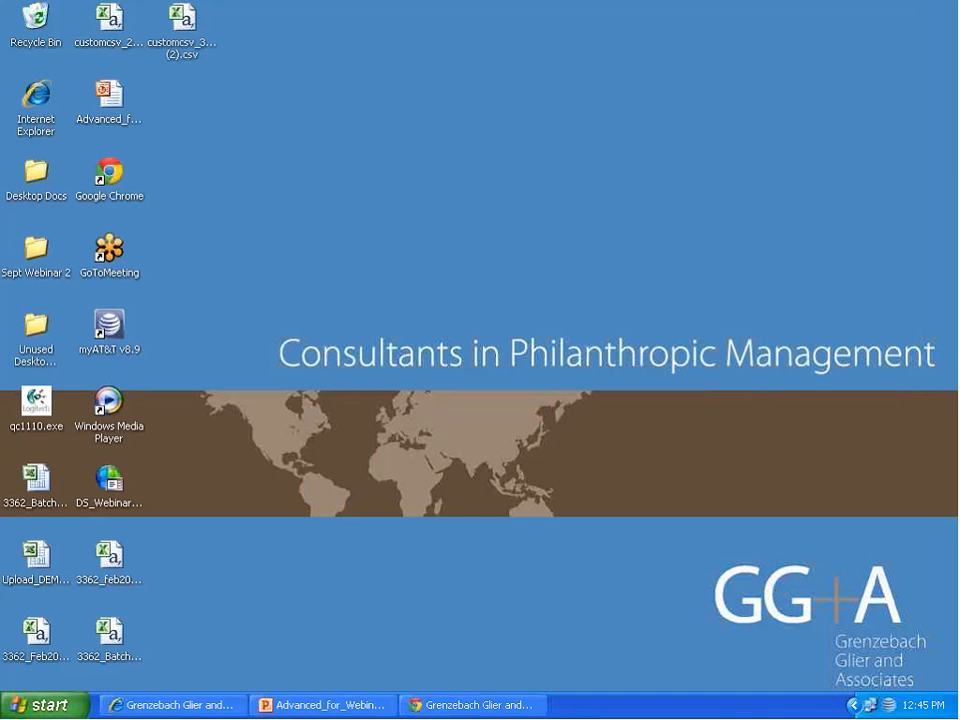
left_click(188, 58)
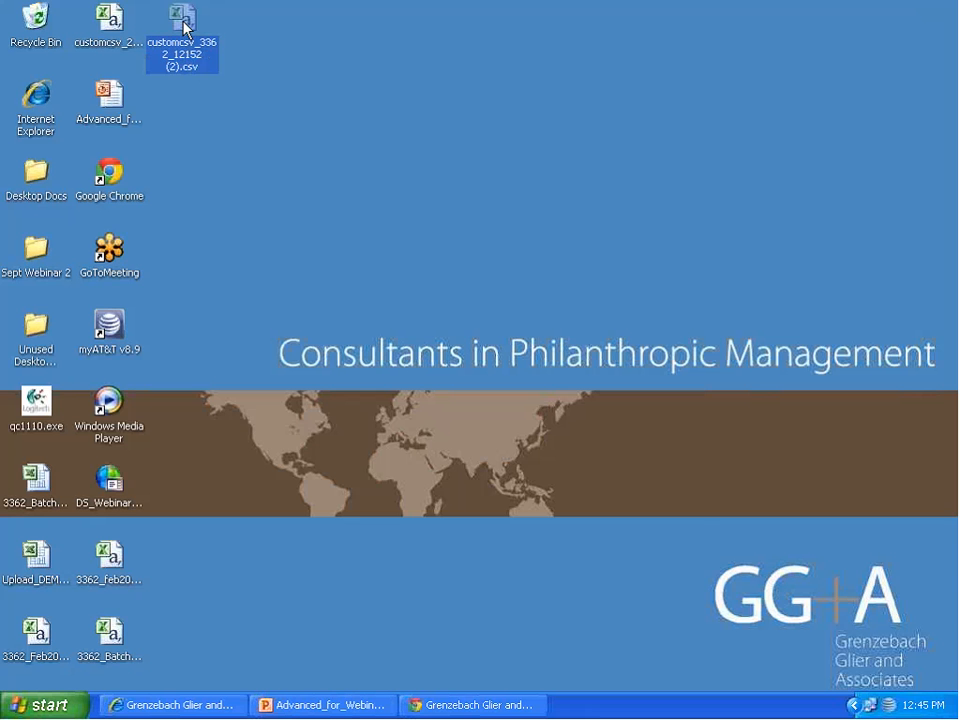
double_click(185, 26)
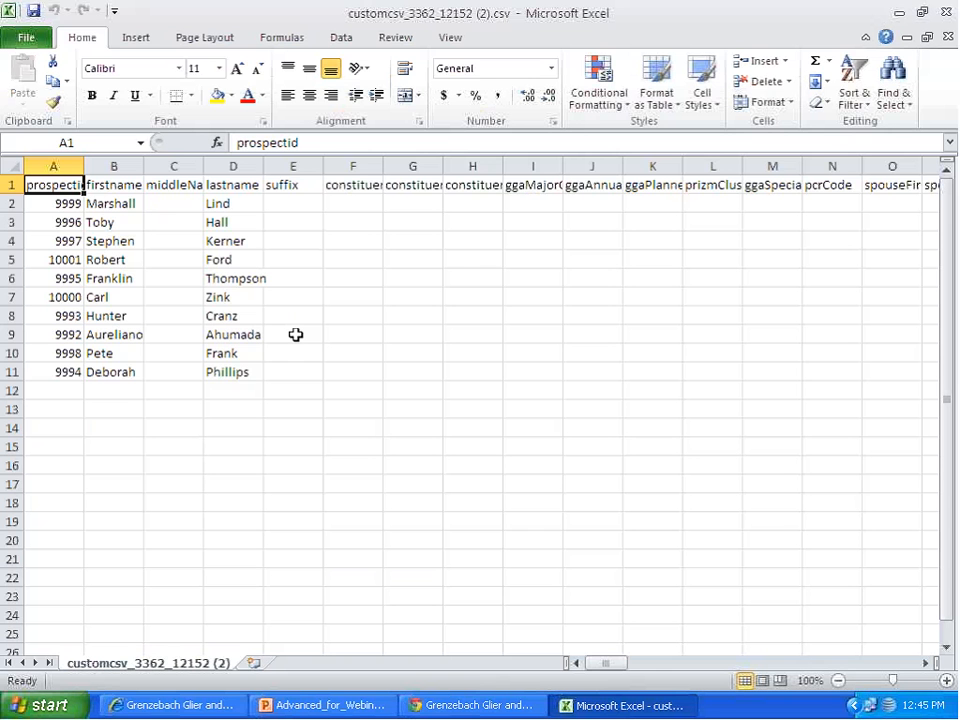
left_click_drag(604, 664, 872, 643)
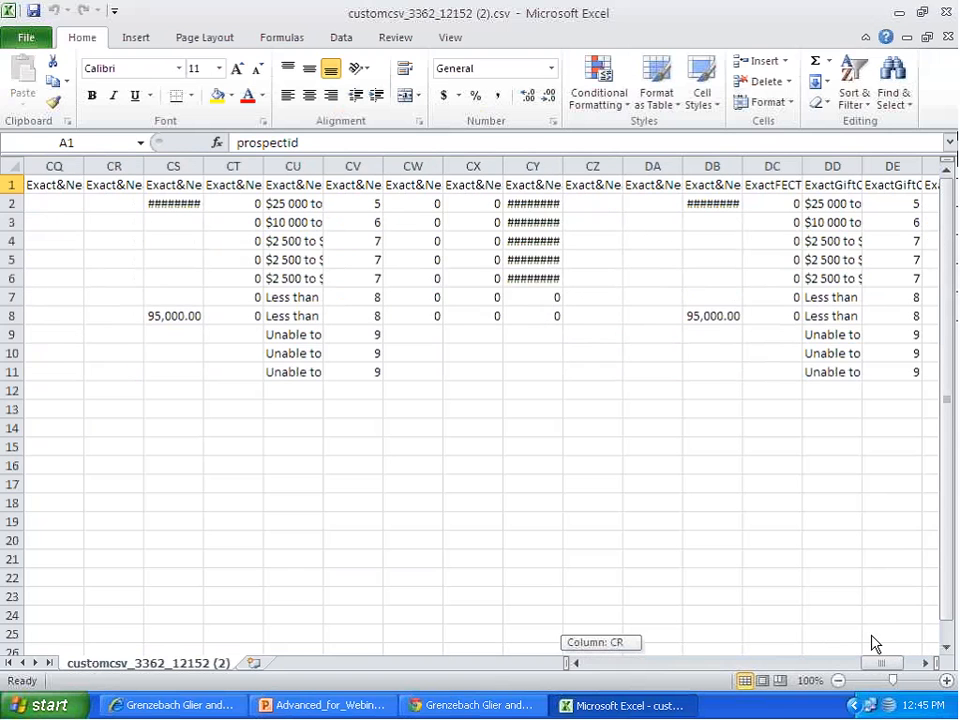
left_click(947, 12)
Step: Switch back to DonorScape and review the constituent list, the home page's account status, and the New Prospect Search and Express Upload pages
left_click(470, 705)
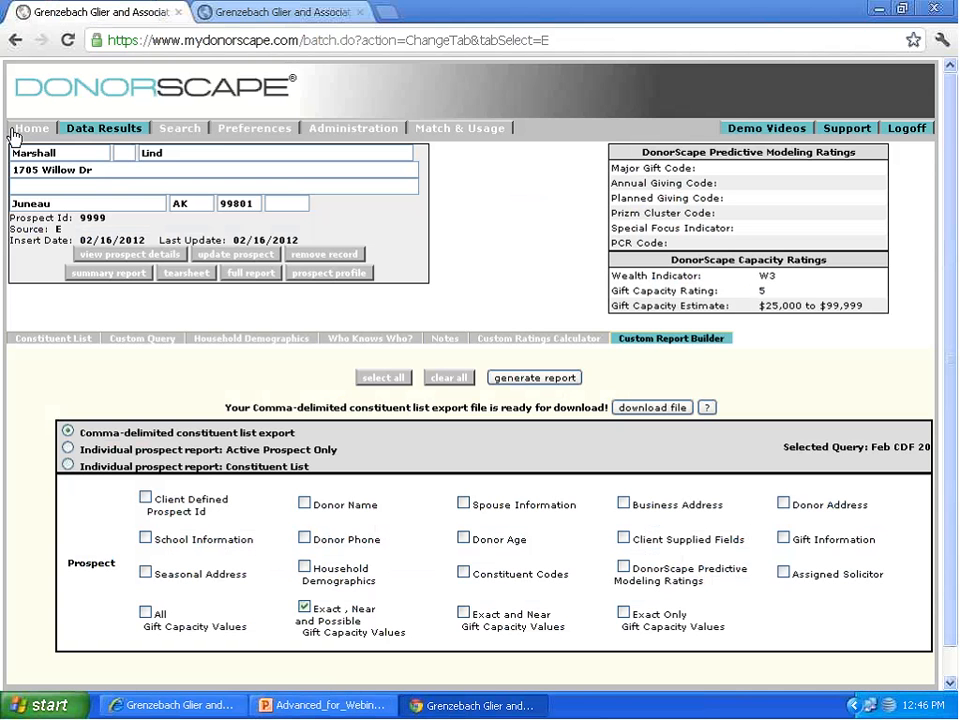
left_click(181, 131)
left_click(121, 133)
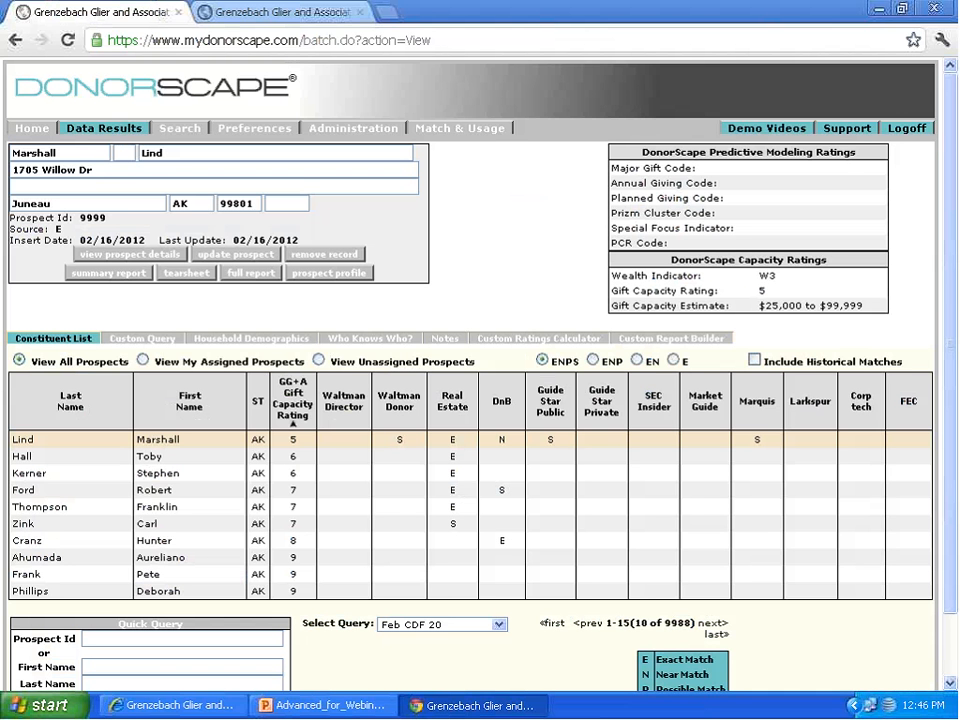
left_click(43, 131)
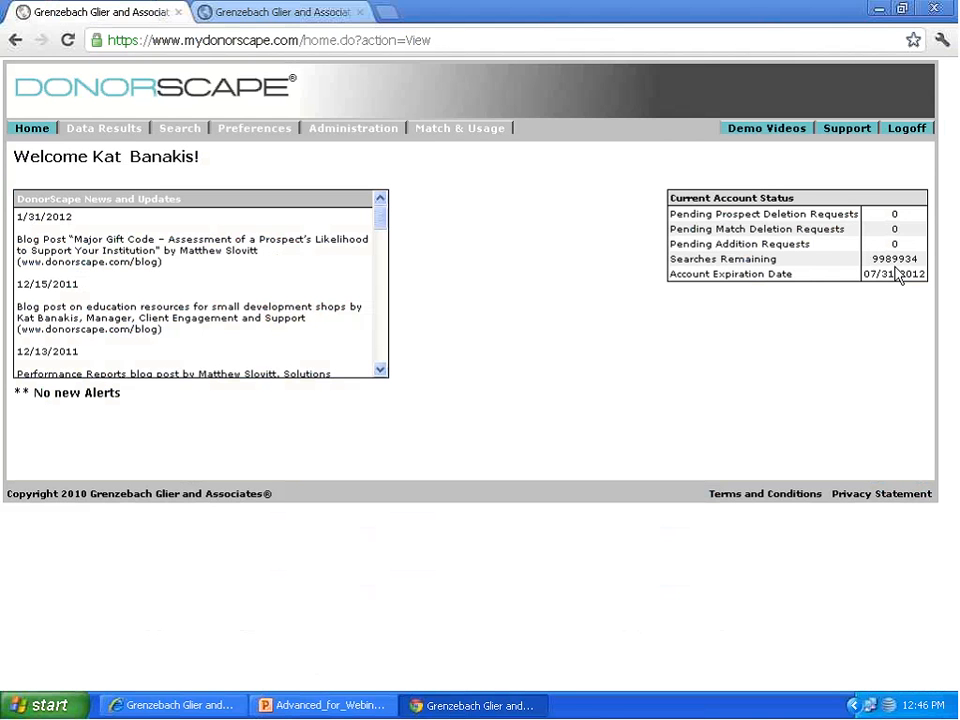
left_click(115, 134)
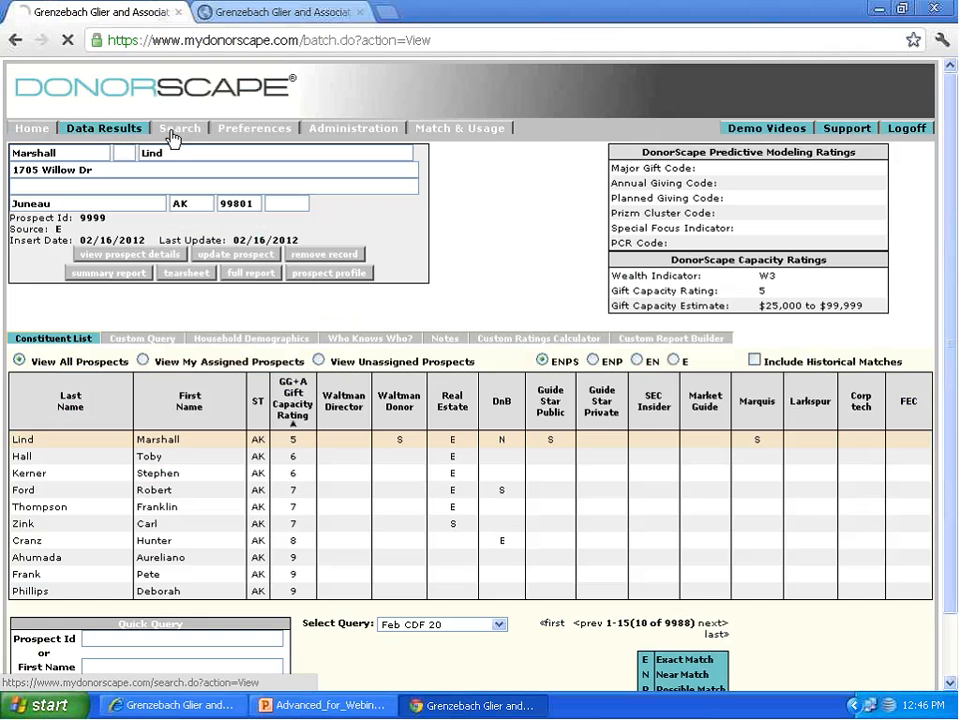
left_click(172, 136)
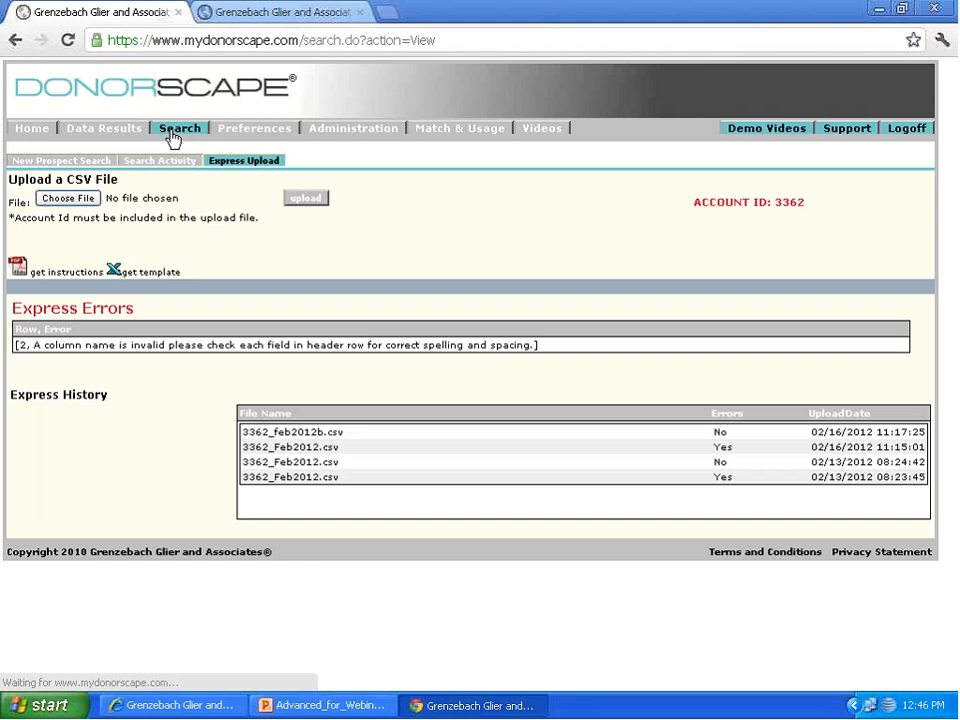
left_click(88, 162)
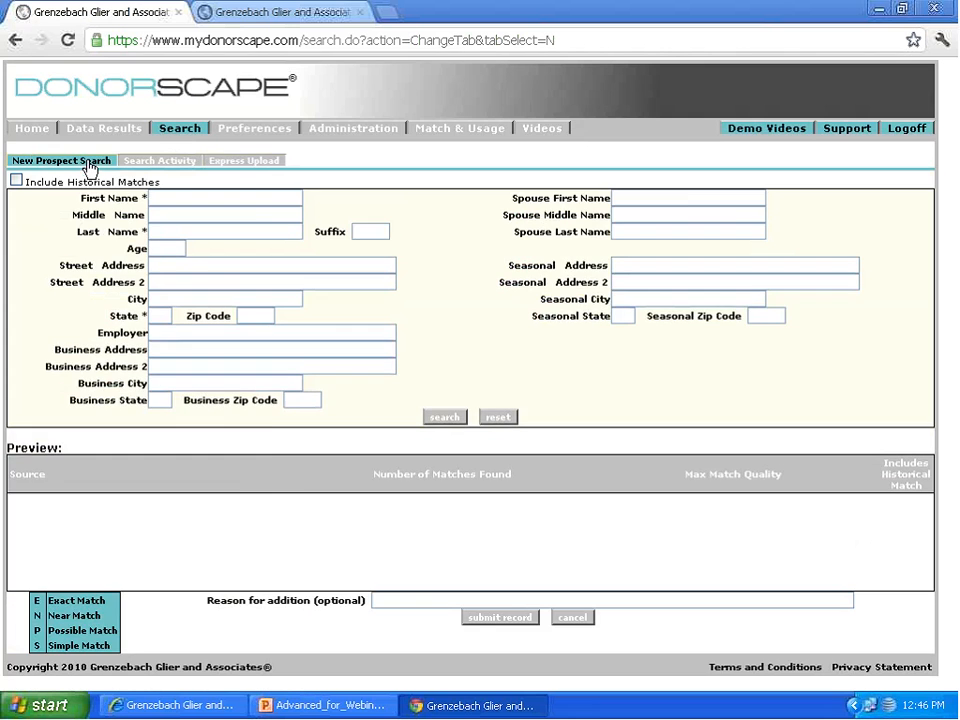
left_click(252, 164)
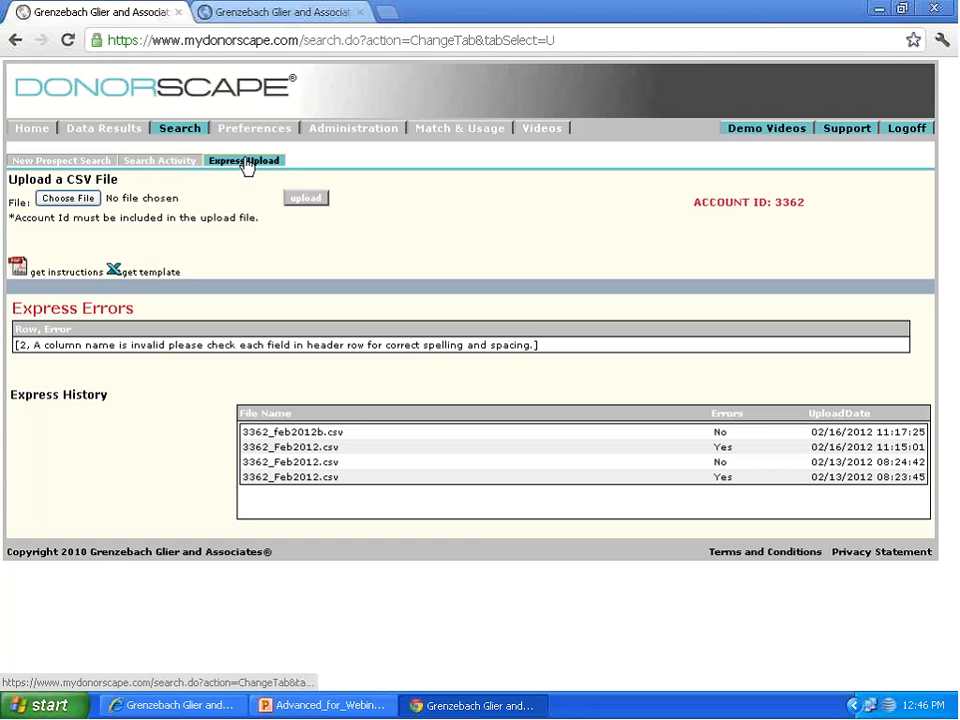
Step: Download the Prospect Assignments template from the administration Batch Update page and open it in Excel
left_click(365, 131)
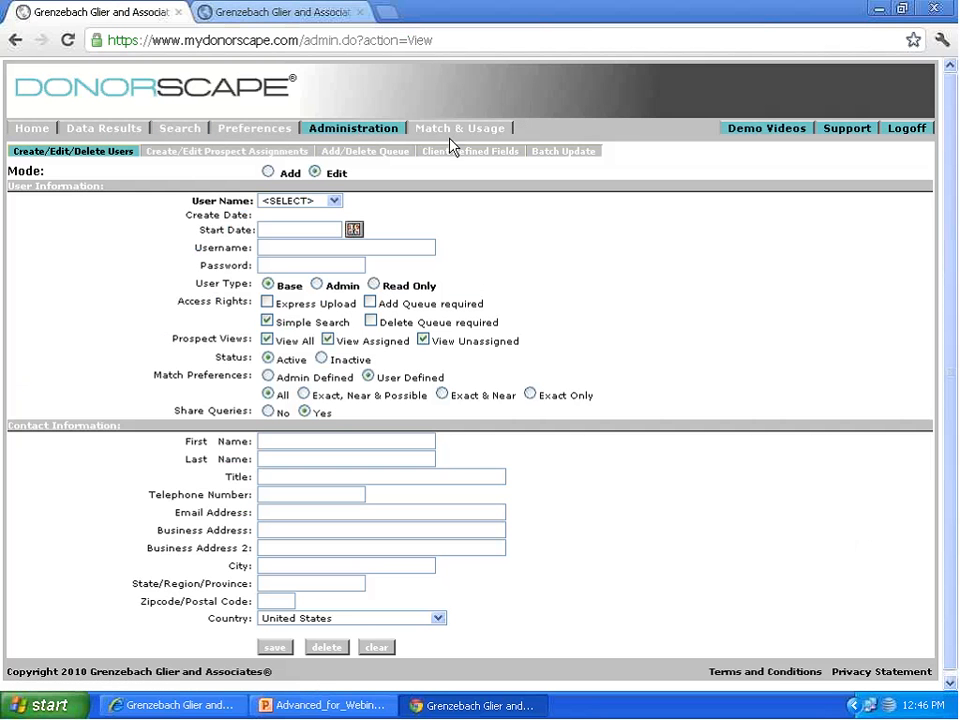
left_click(566, 152)
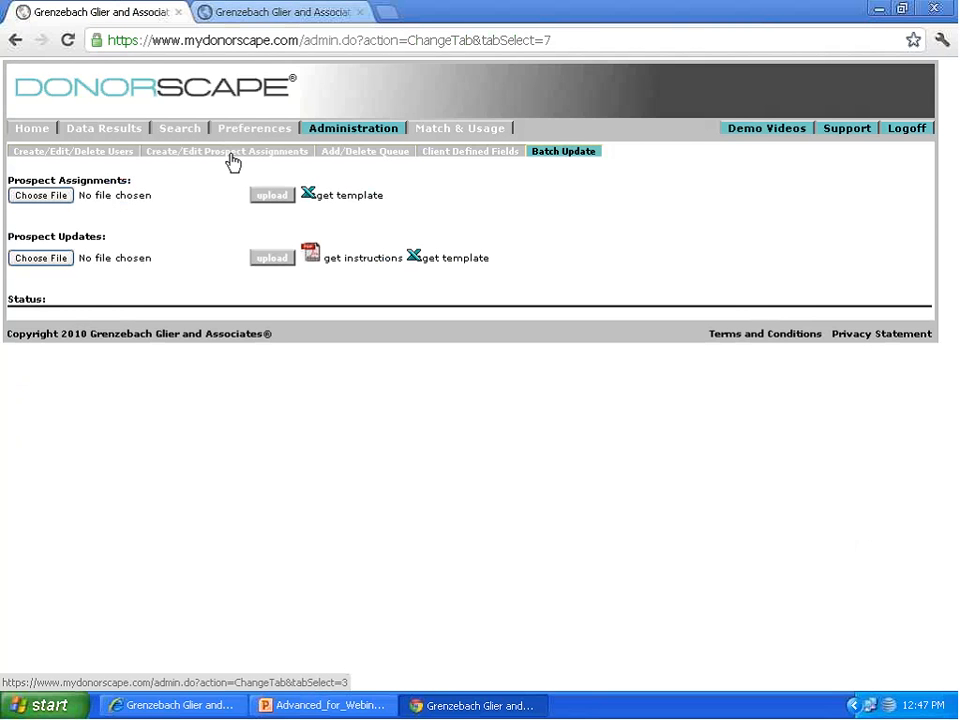
left_click(329, 197)
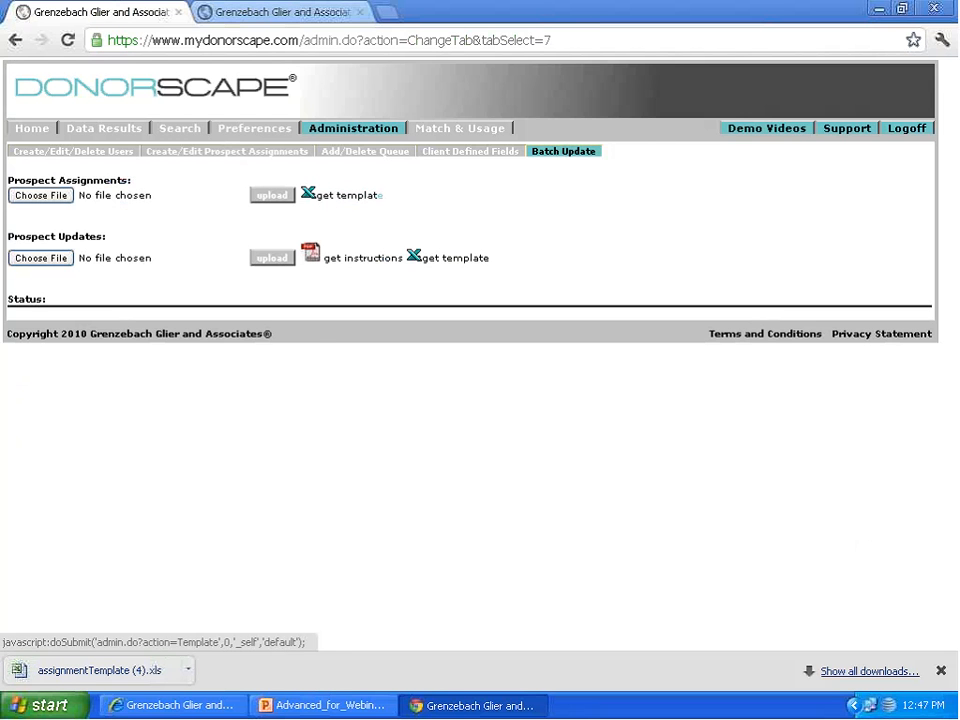
left_click(84, 664)
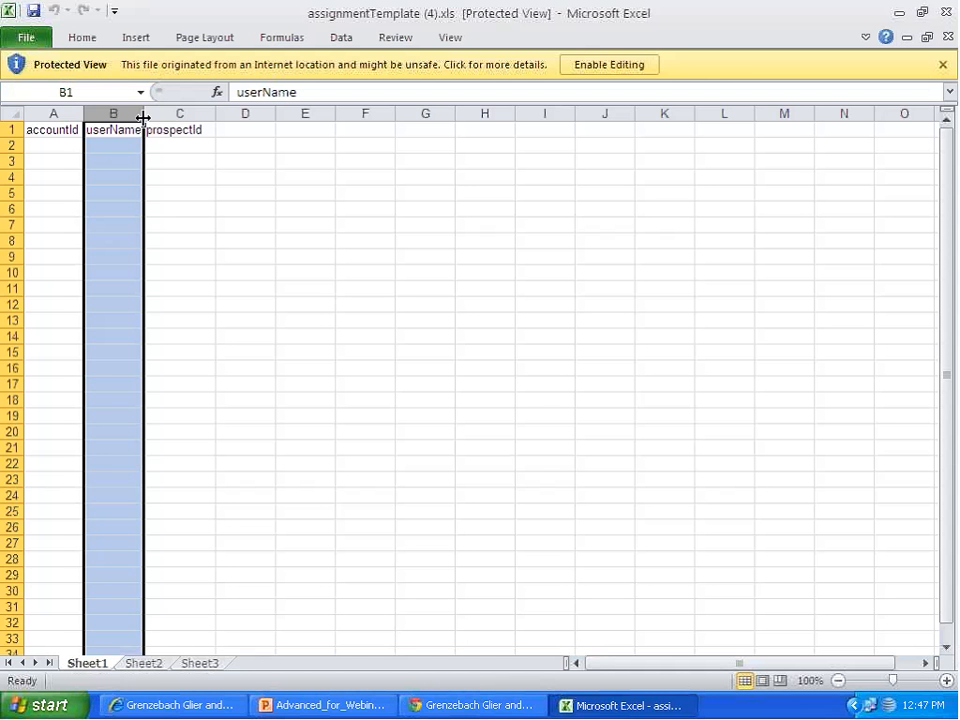
Step: Widen the userName column slightly and examine the entry cells beneath the accountId, userName and prospectId headers
left_click_drag(141, 116, 143, 115)
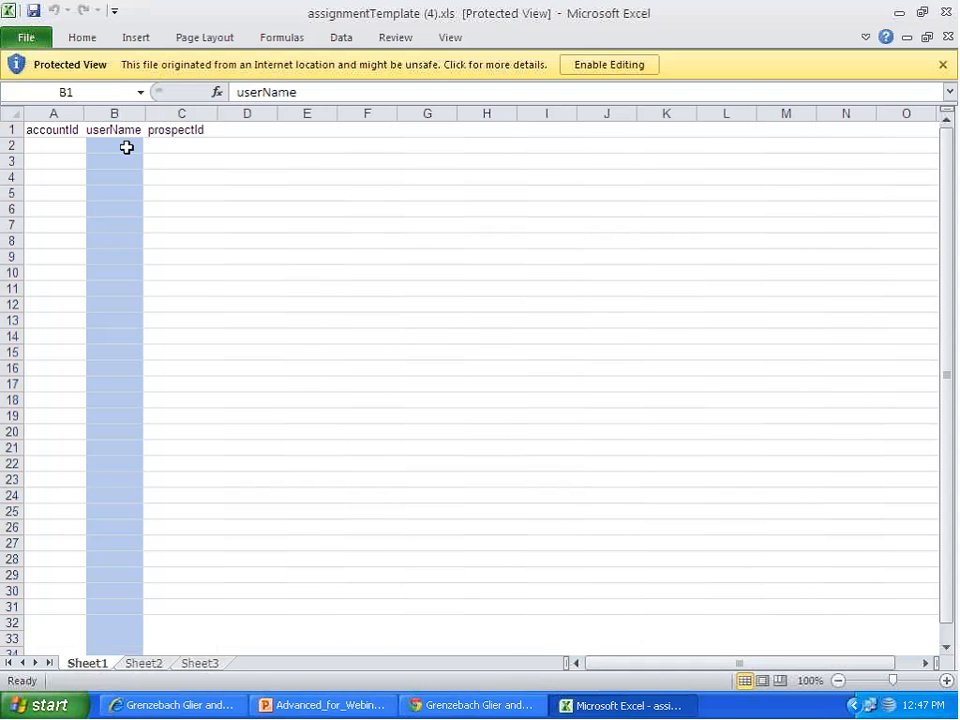
left_click(125, 146)
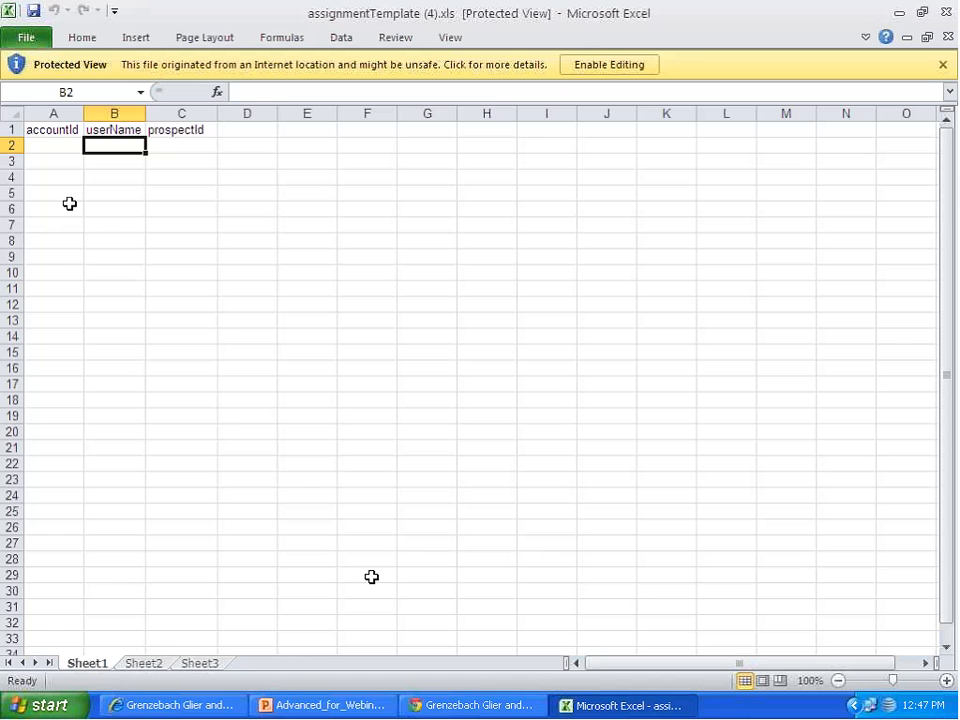
left_click(54, 145)
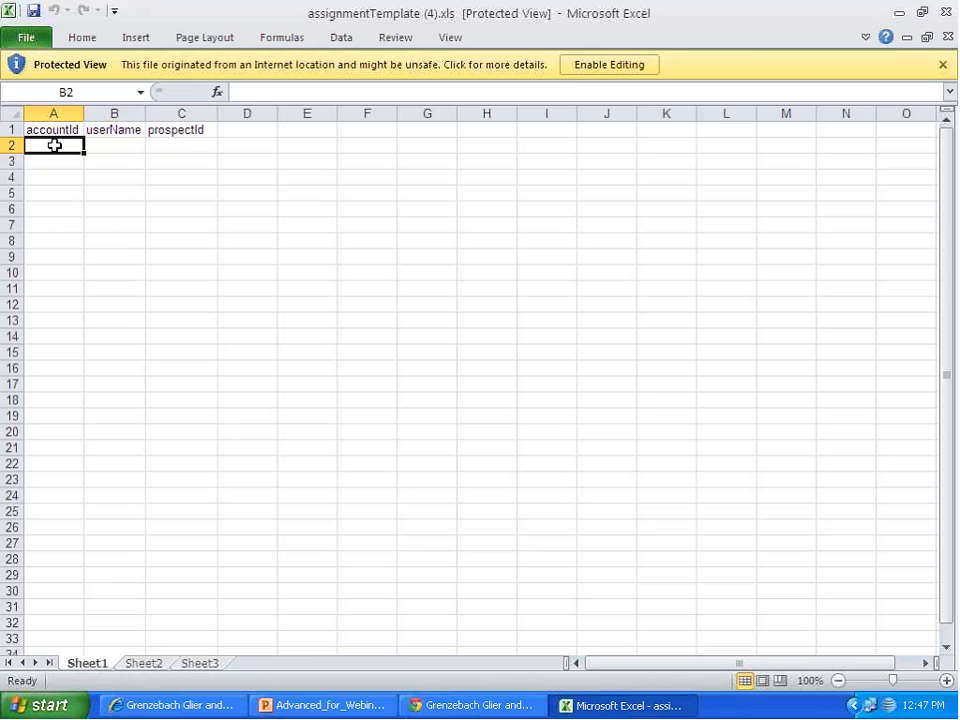
left_click_drag(54, 145, 56, 394)
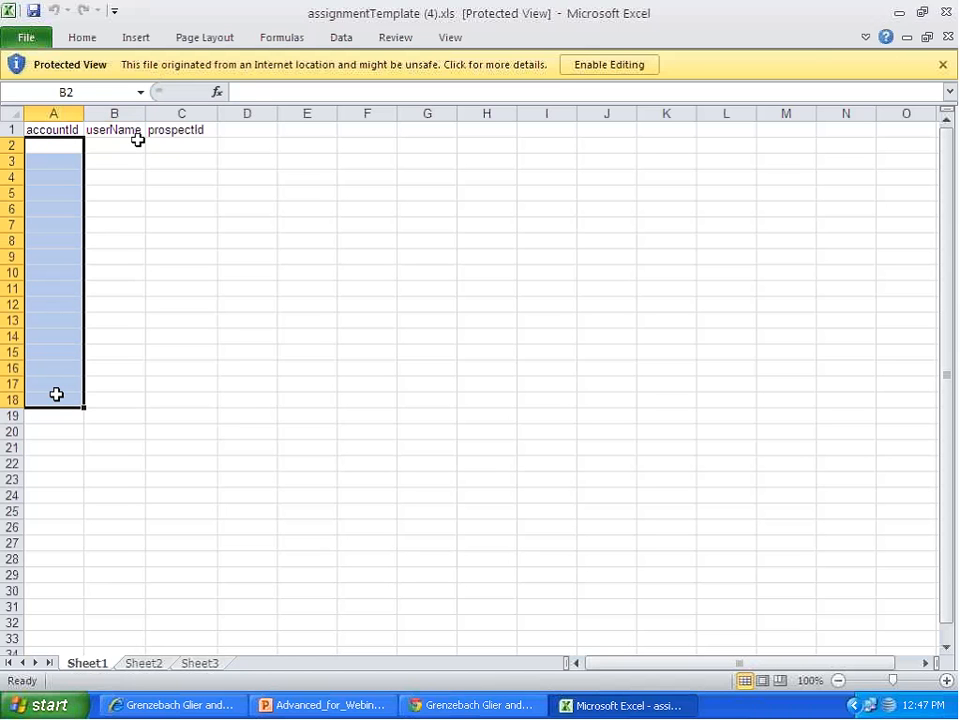
left_click_drag(114, 144, 105, 391)
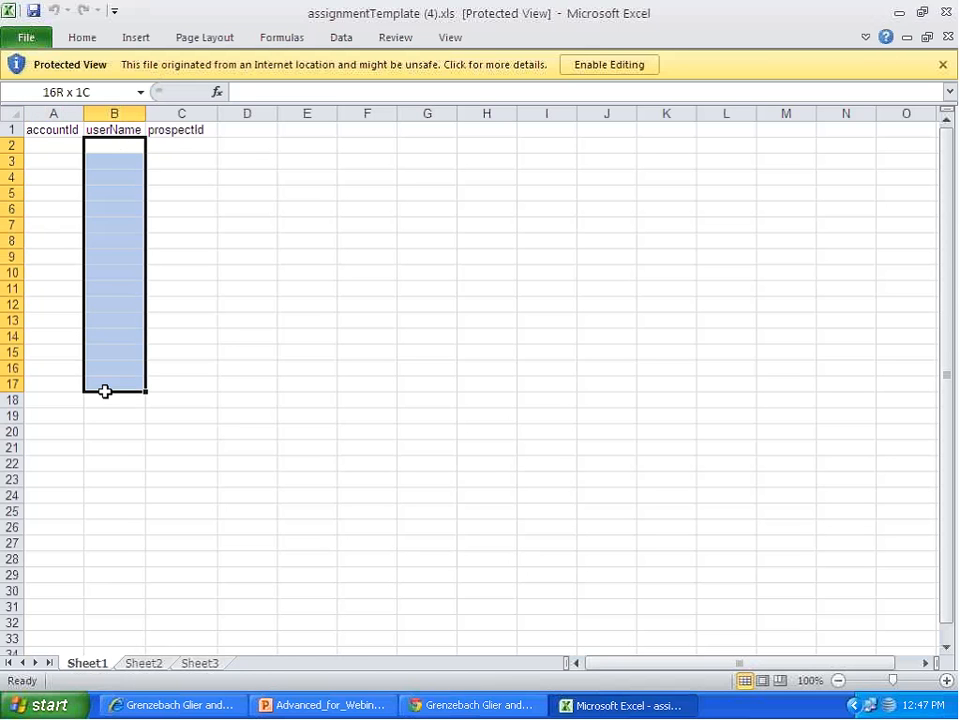
left_click_drag(197, 137, 187, 376)
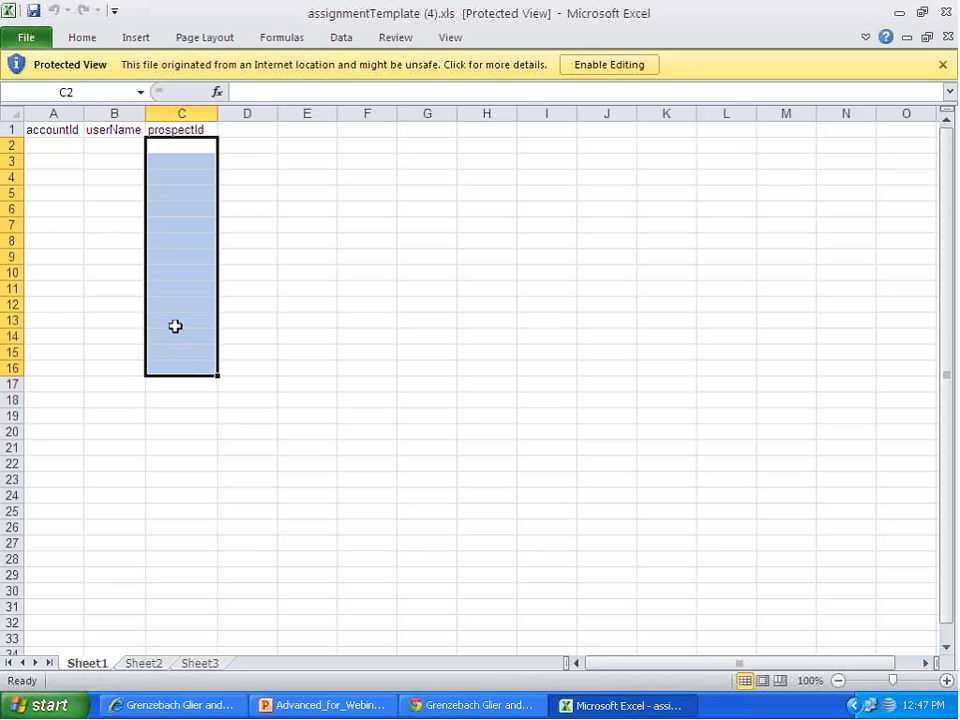
Step: Switch to DonorScape and compare the Create/Edit Prospect Assignments page with the assignment template in Excel
left_click(447, 700)
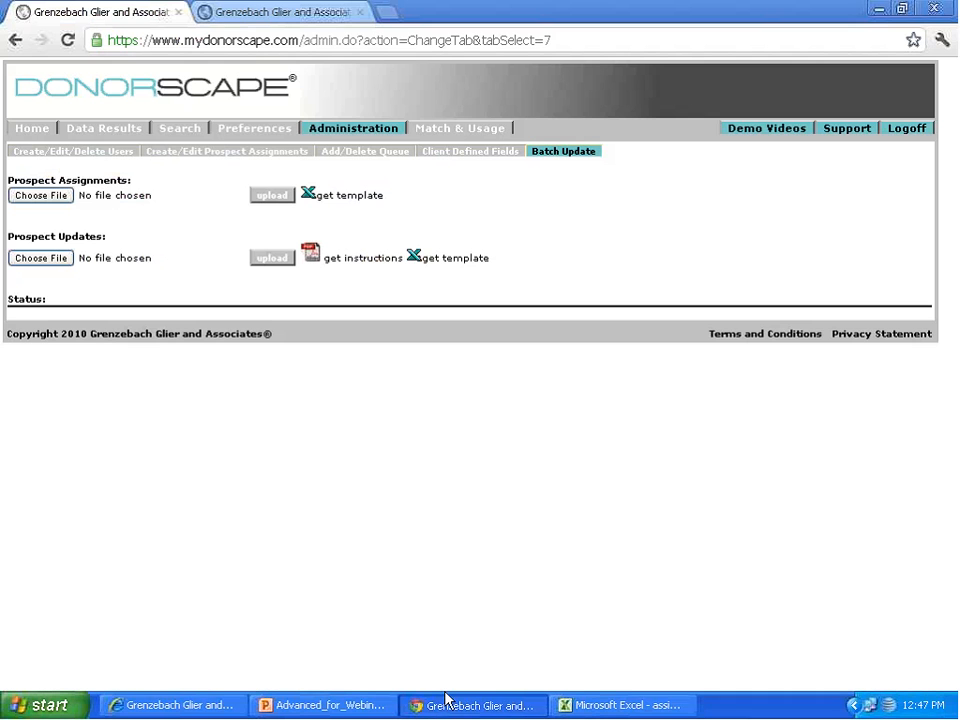
left_click(241, 160)
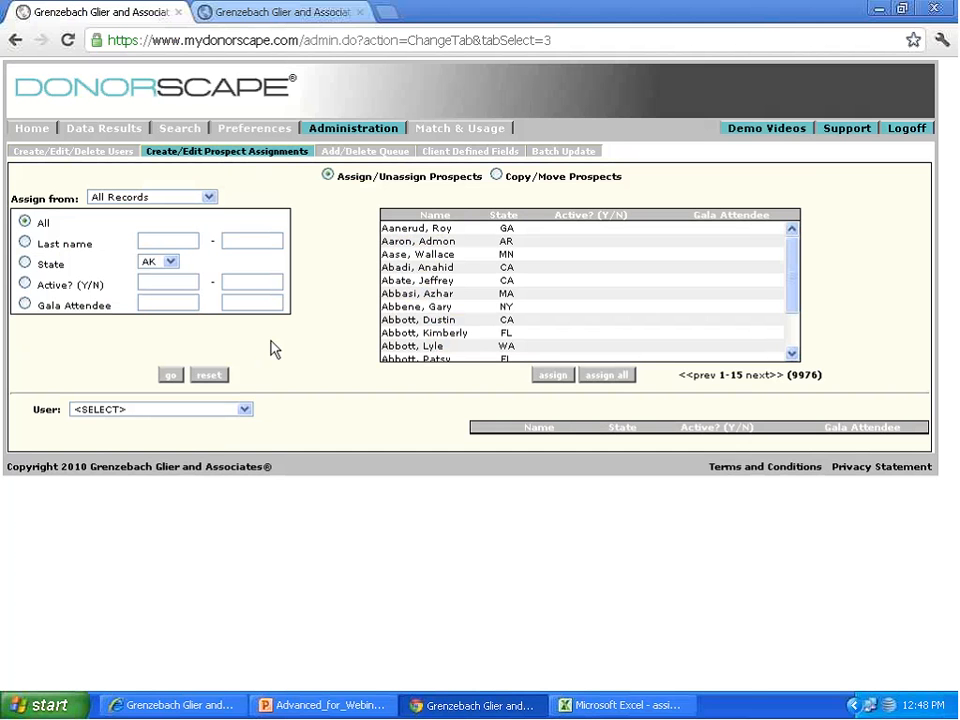
left_click(624, 706)
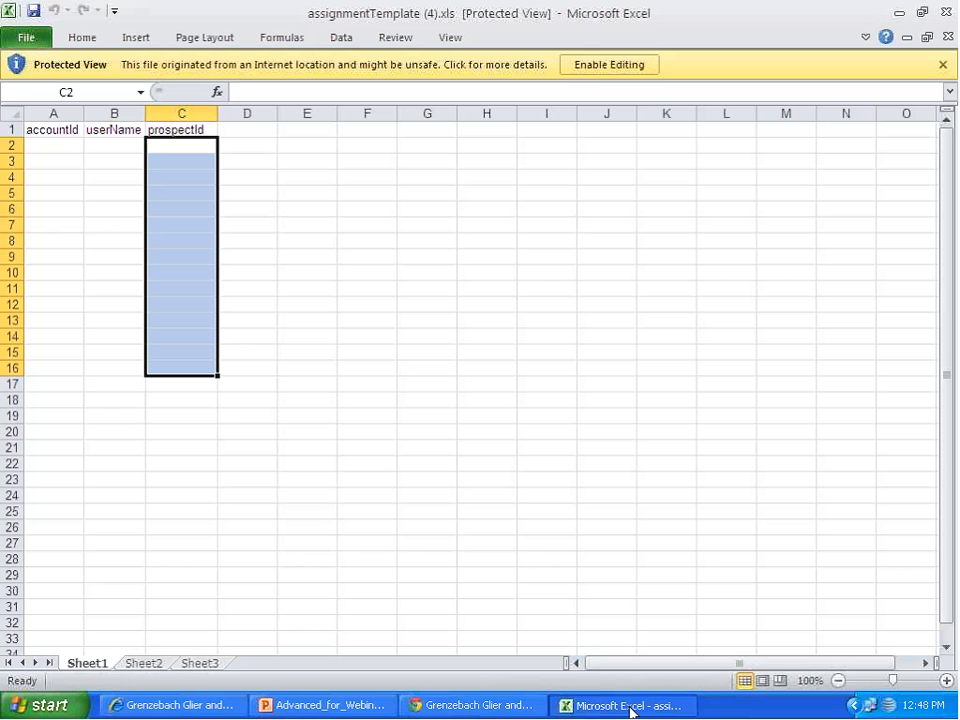
left_click(490, 708)
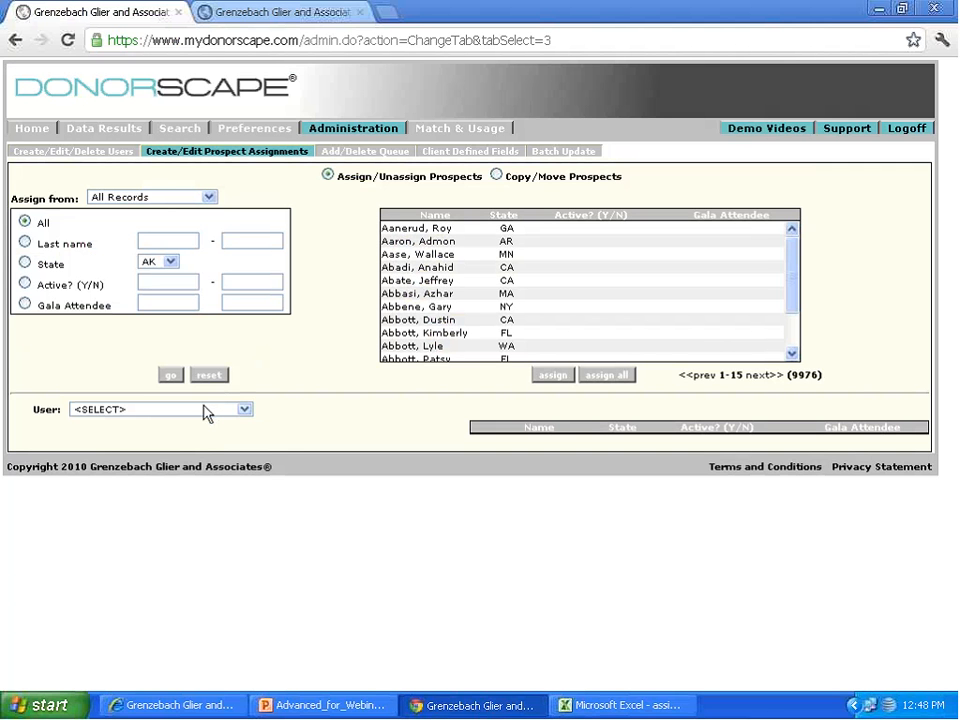
Step: Review the Create/Edit/Delete Users page in Add and Edit modes, including the User Name list and the Prospect Views options
left_click(52, 155)
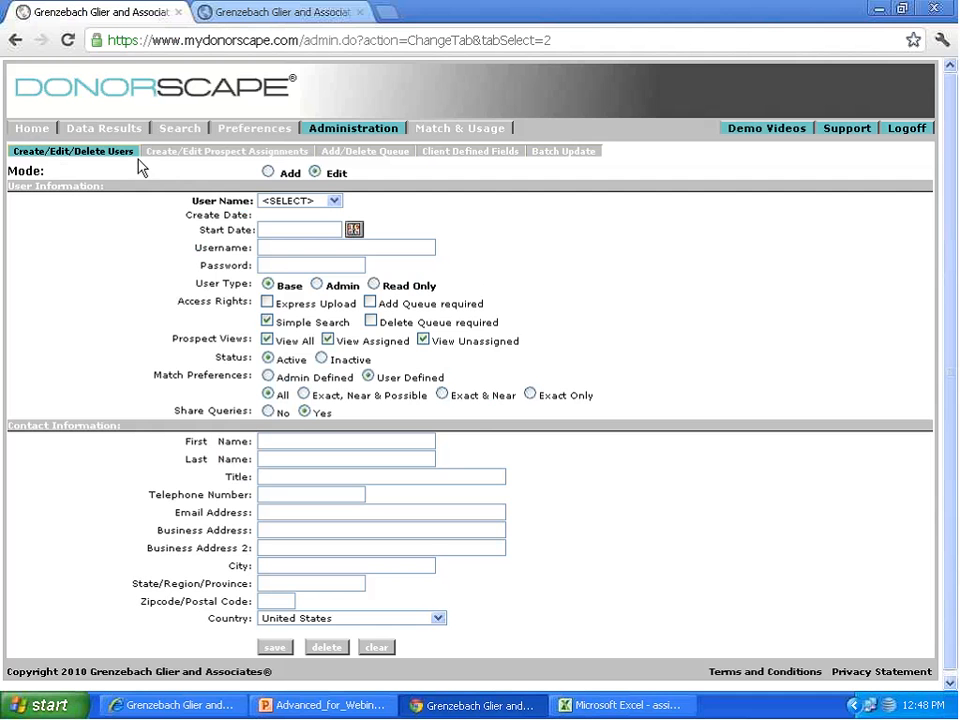
left_click(268, 172)
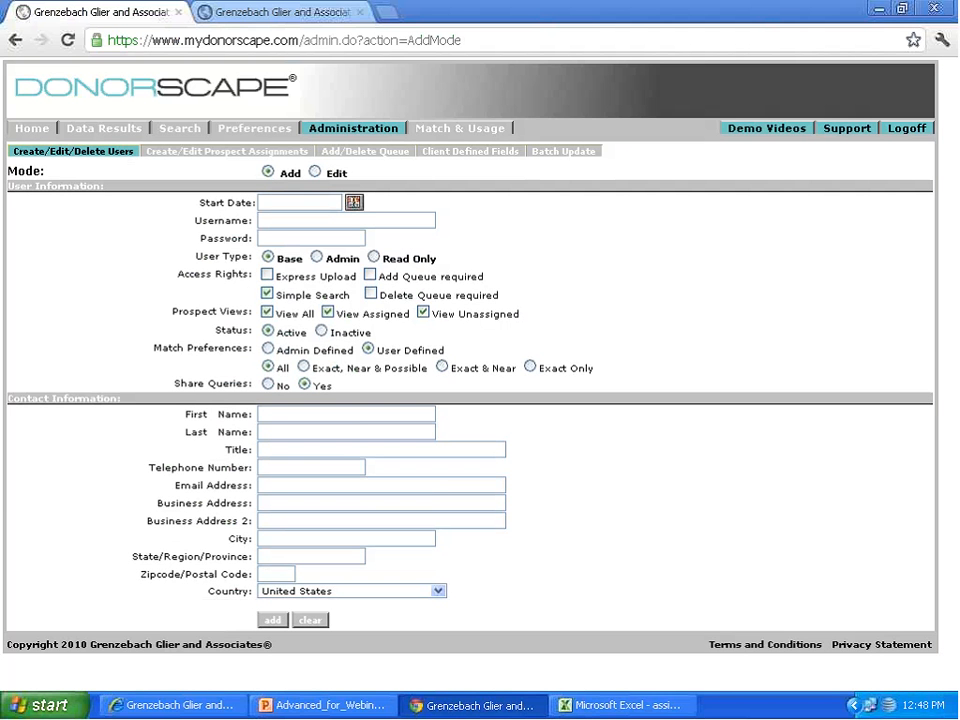
left_click(315, 172)
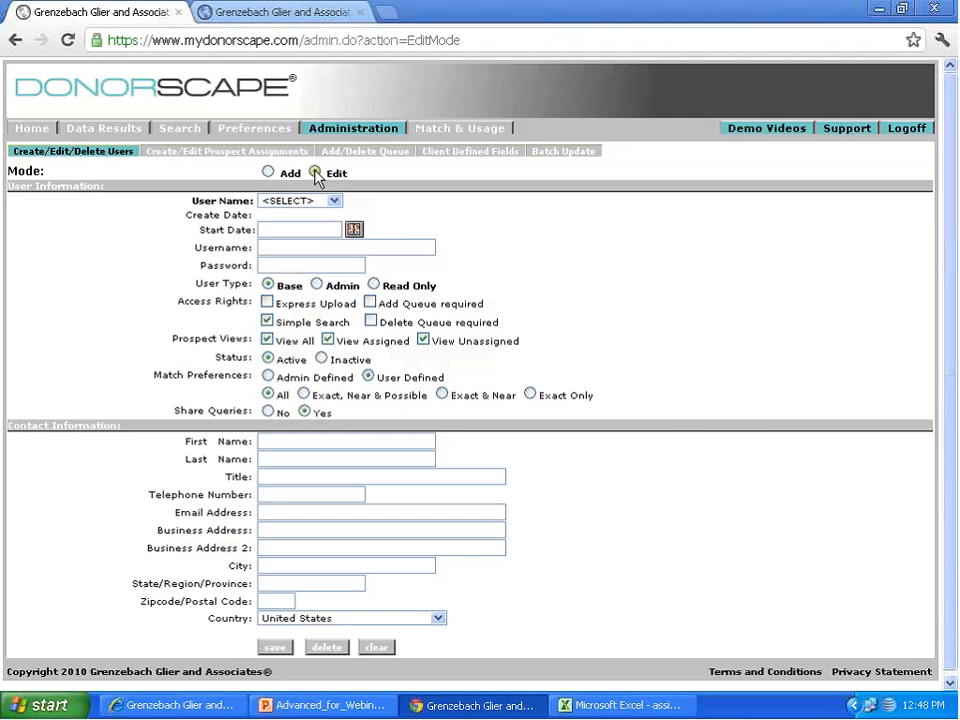
left_click(322, 202)
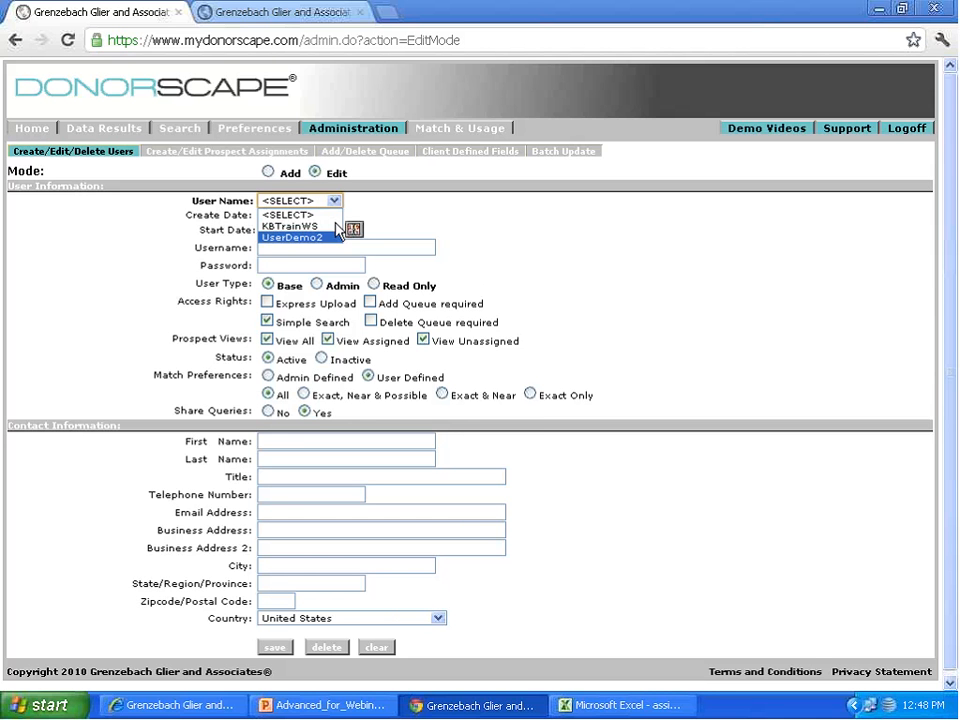
left_click(226, 340)
left_click_drag(226, 340, 259, 340)
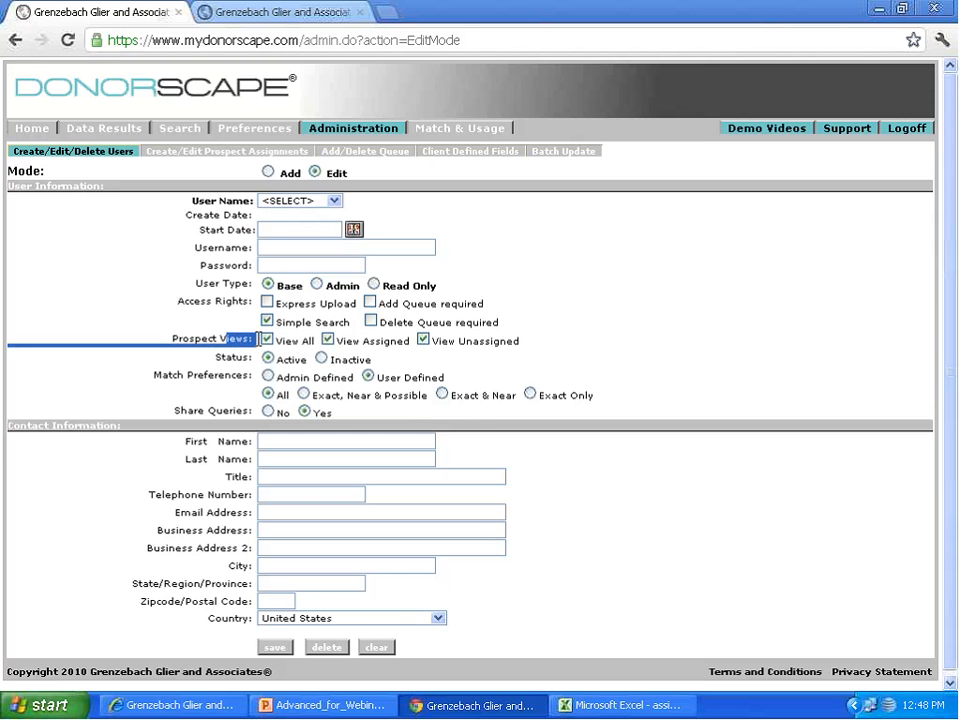
left_click(238, 401)
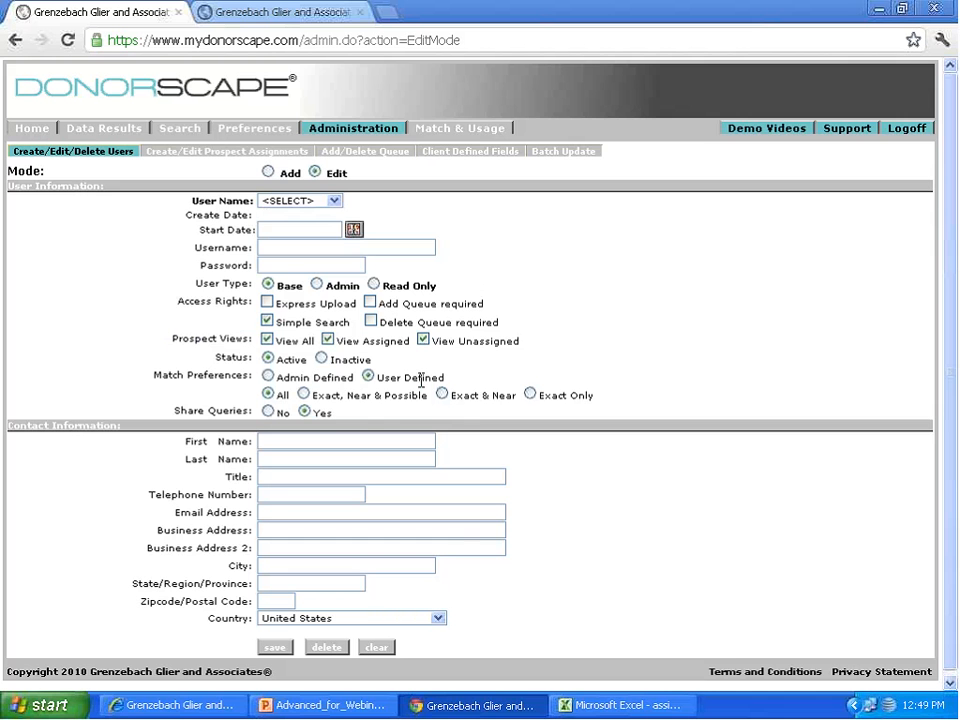
Step: Open the DonorScape support site, return to the administration page and log off from DonorScape
left_click(849, 129)
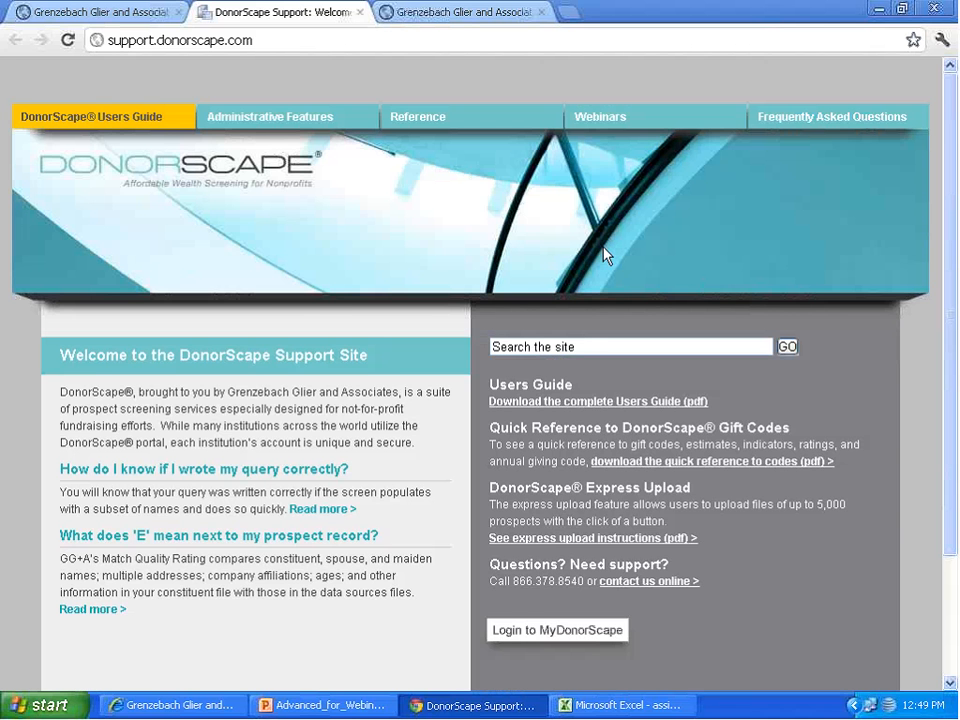
left_click(88, 13)
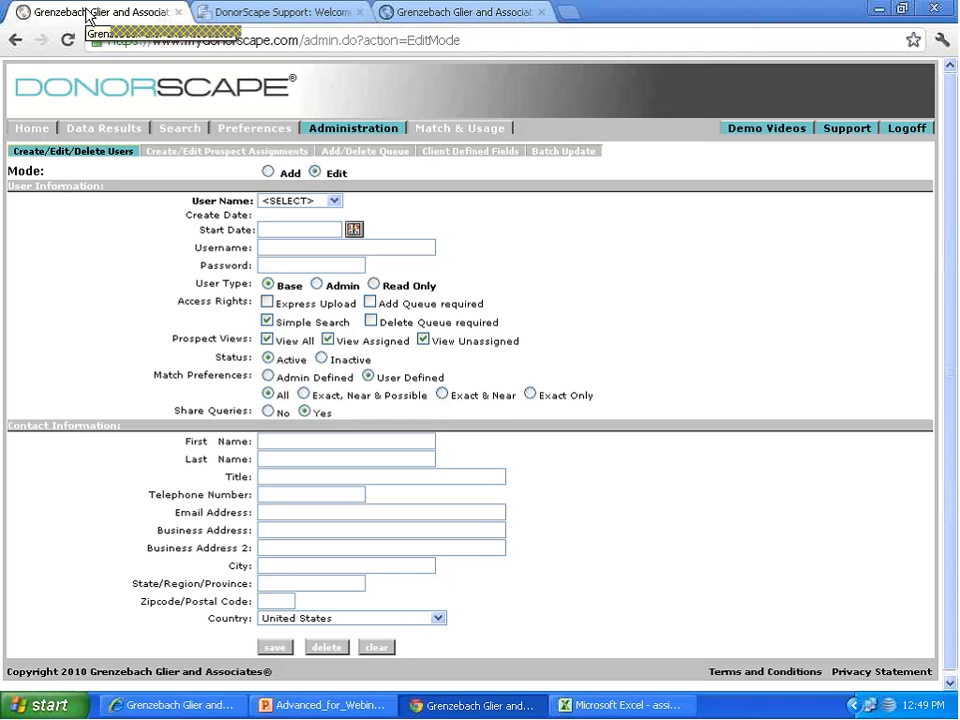
left_click(905, 130)
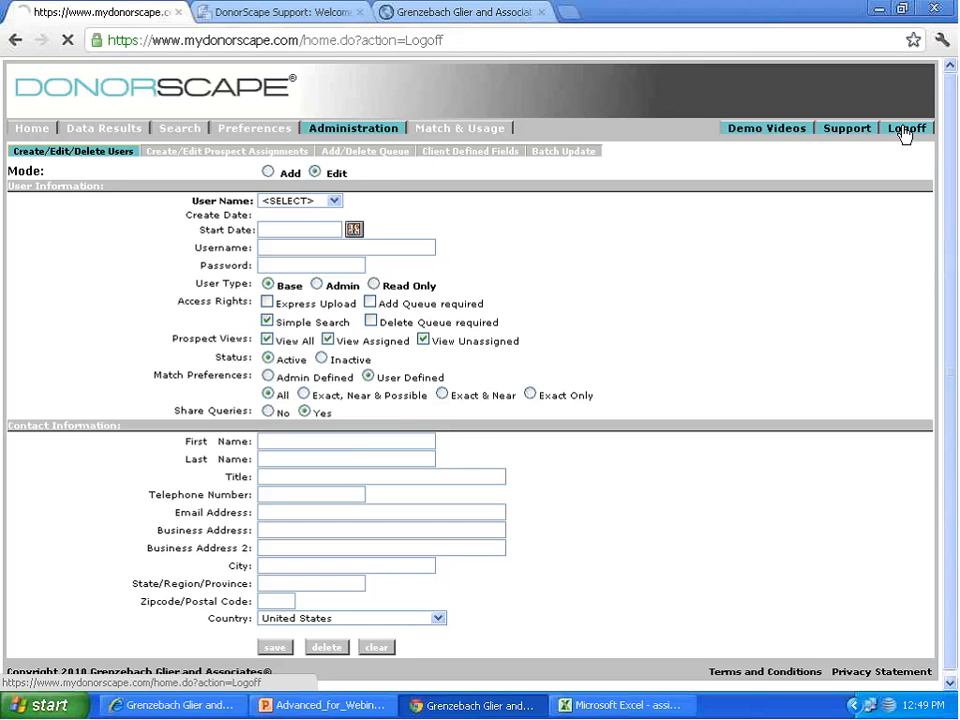